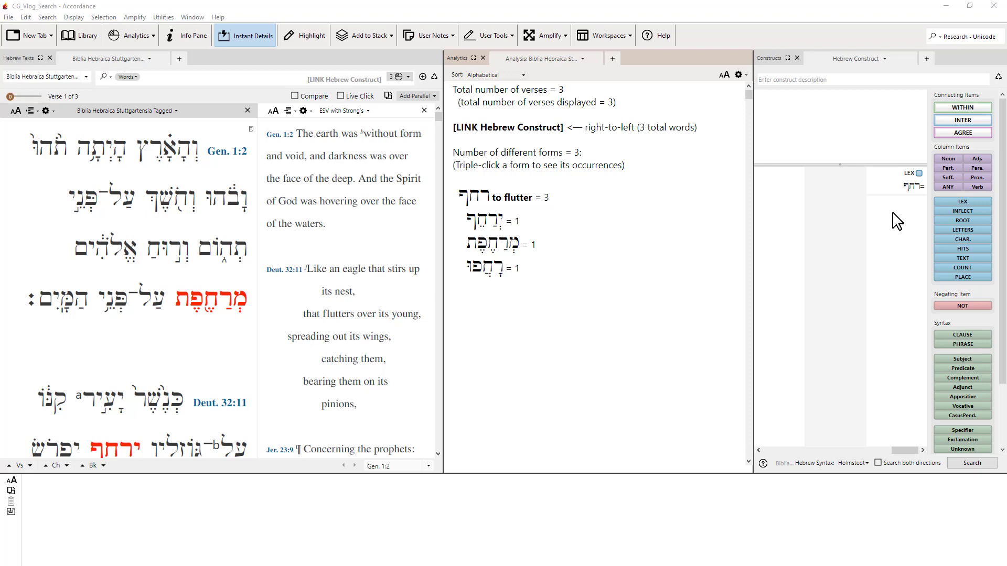
Replace the LEX item in the Hebrew construct with a Noun item whose class is proper name.
left_click(893, 175)
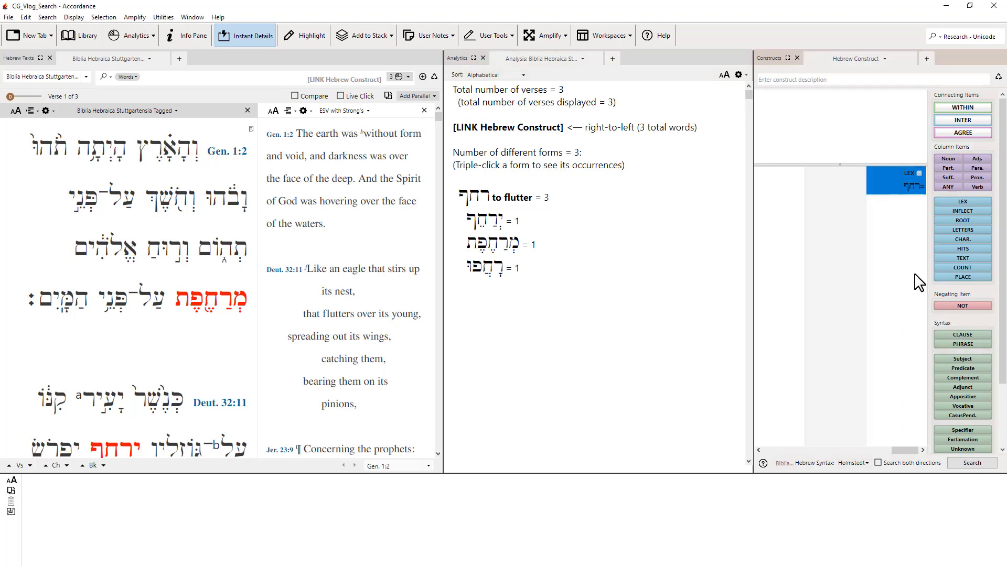
key("Delete")
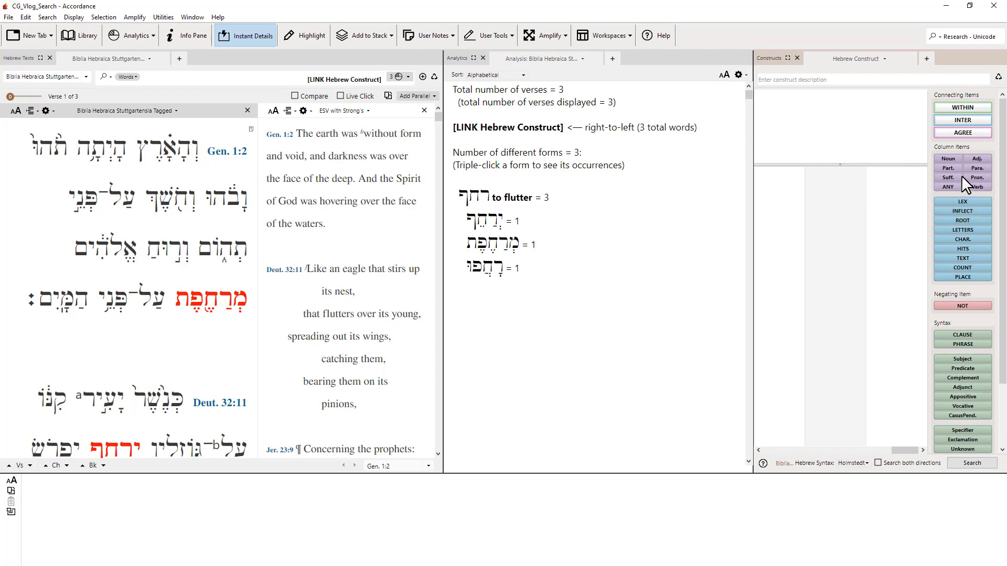
left_click_drag(949, 157, 904, 186)
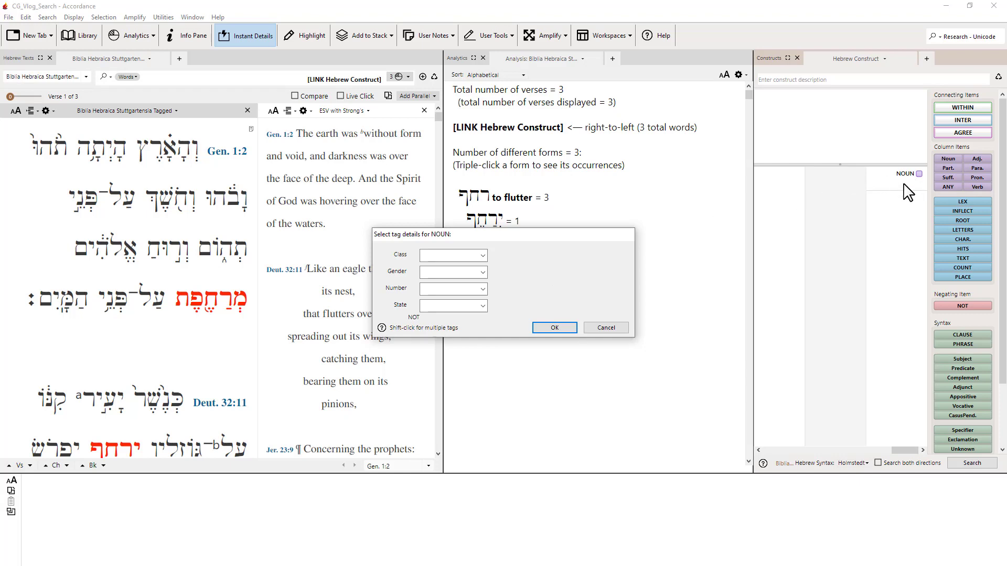
left_click(483, 256)
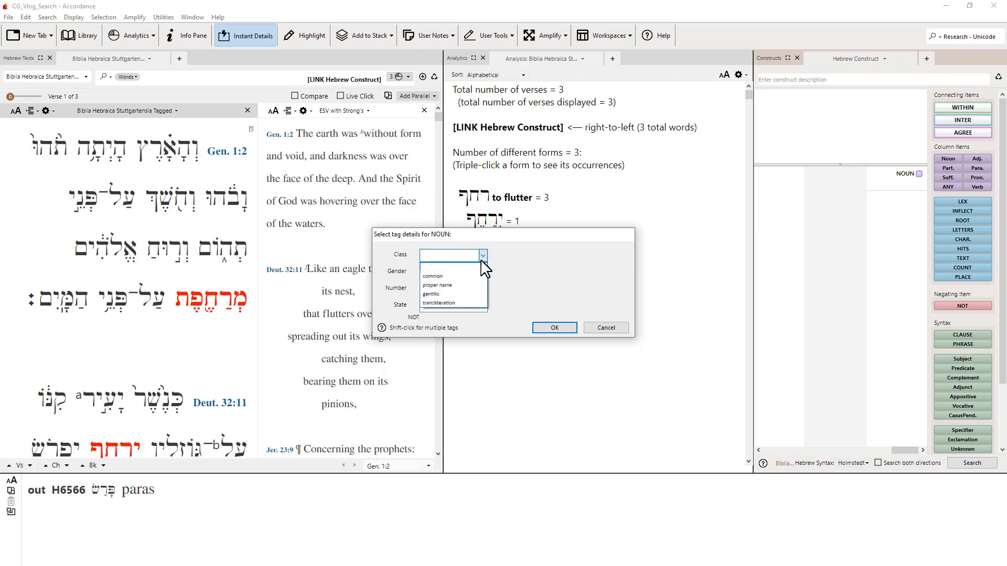
left_click(470, 286)
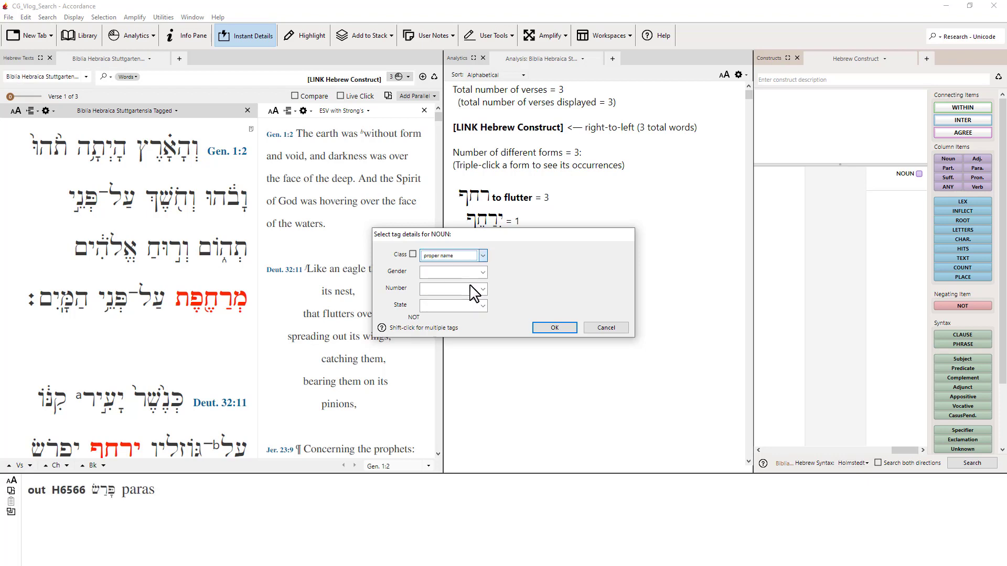
left_click(558, 329)
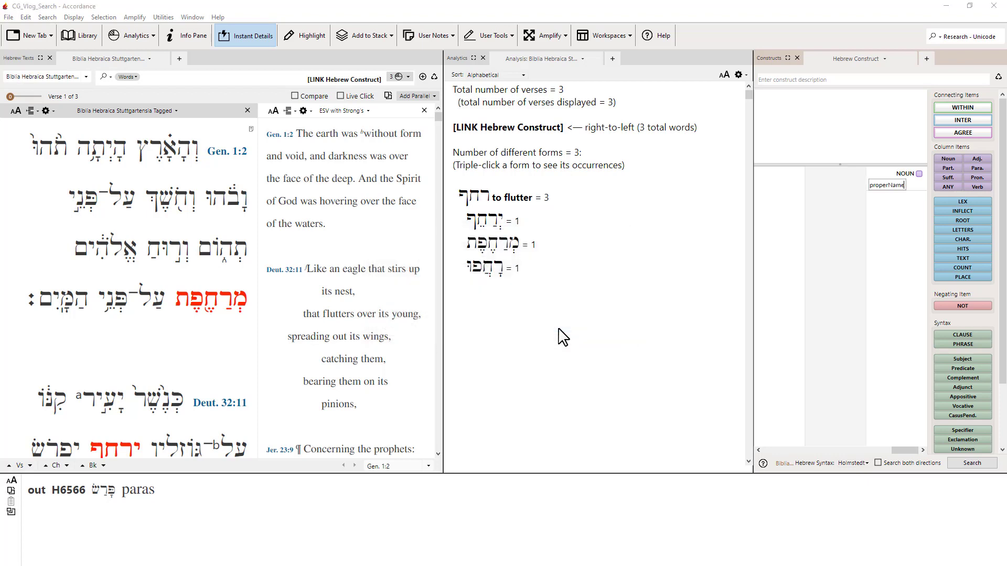
Run the proper-name construct search and look over the resulting word analysis.
left_click(972, 463)
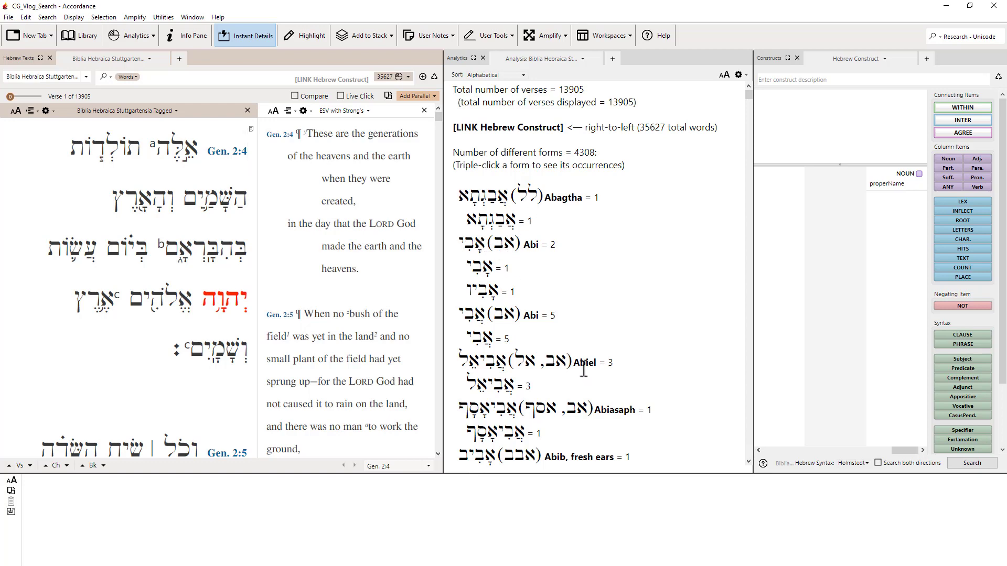
scroll(520, 367, "down", 5)
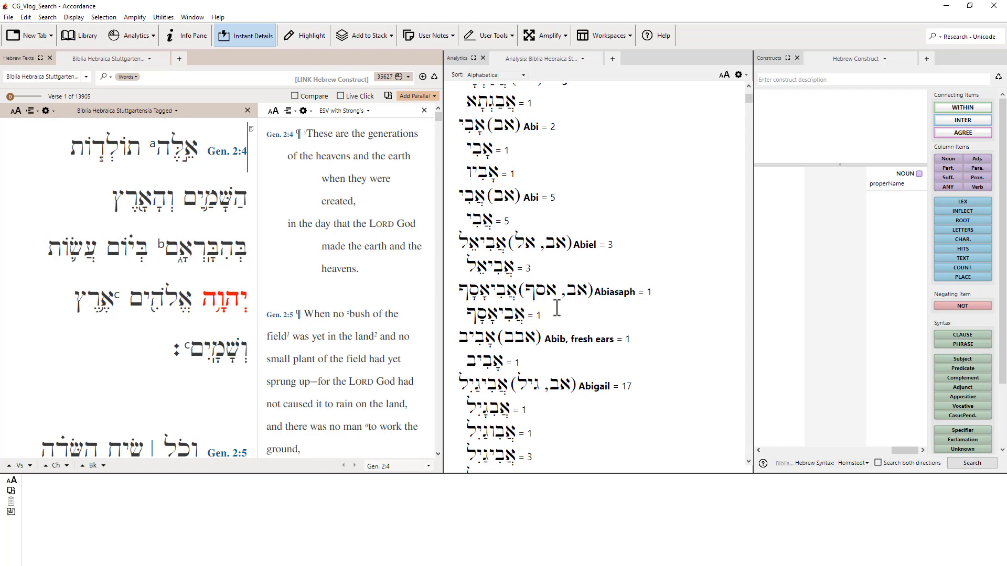
scroll(667, 269, "up", 5)
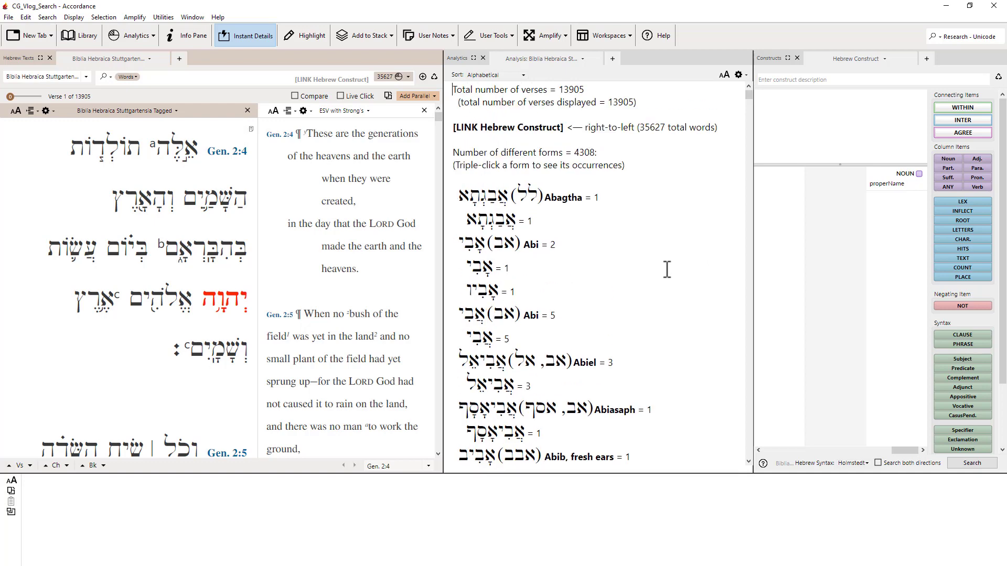
left_click(667, 269)
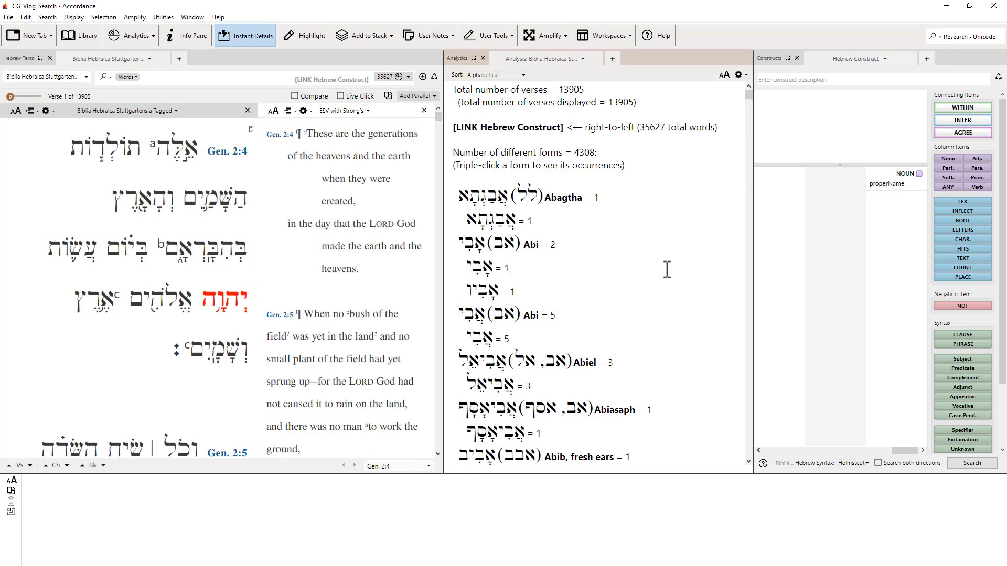
Remove INFLECT from the analysis display's first column so that words are listed by LEX only.
key("ctrl+t")
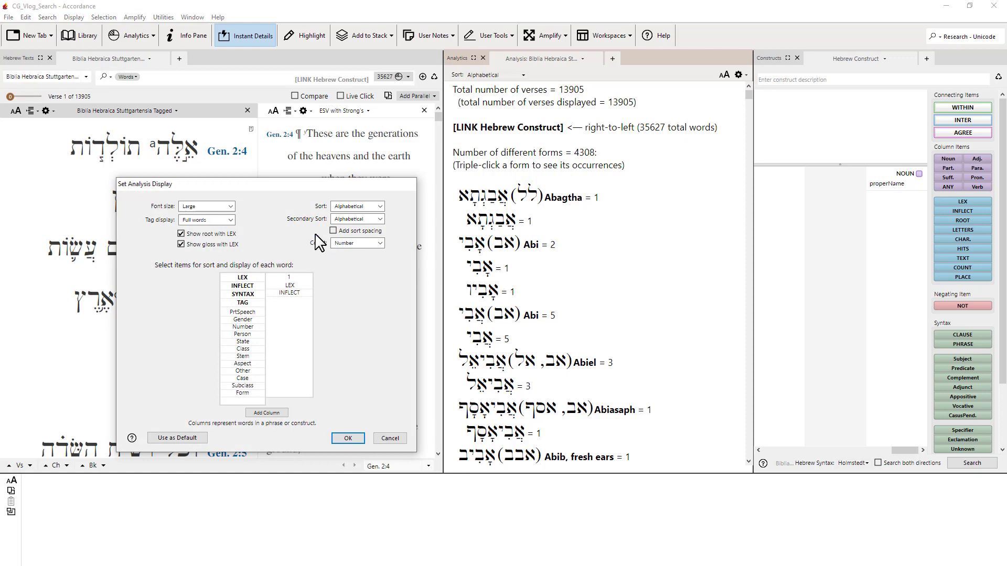
left_click_drag(290, 187, 273, 130)
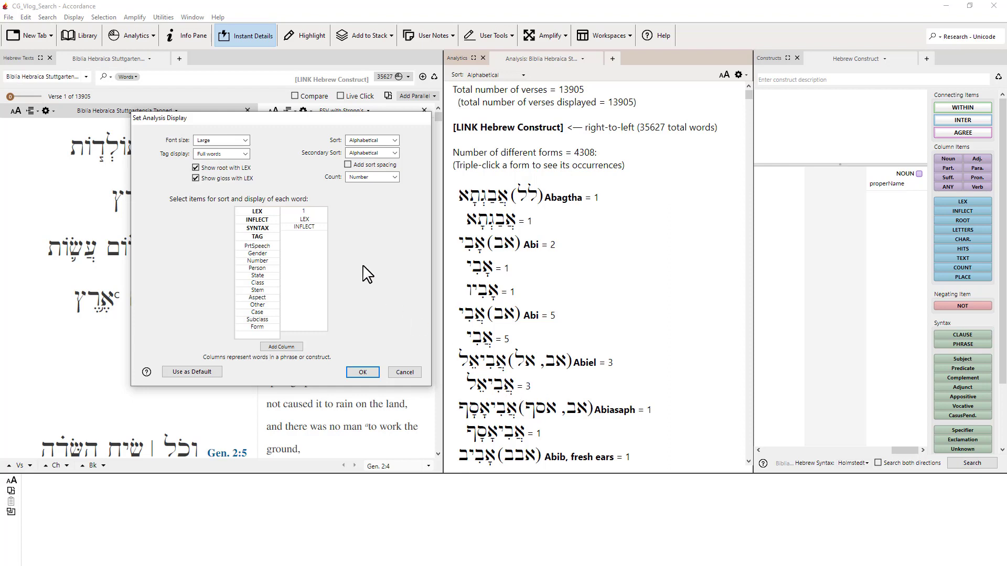
left_click_drag(327, 120, 397, 134)
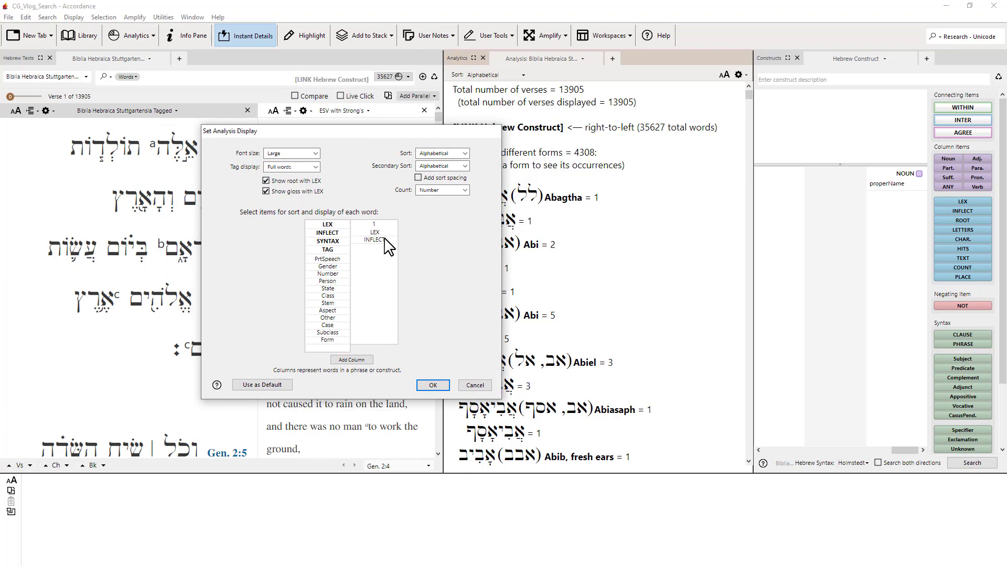
left_click(374, 240)
key("Delete")
left_click_drag(377, 134, 318, 119)
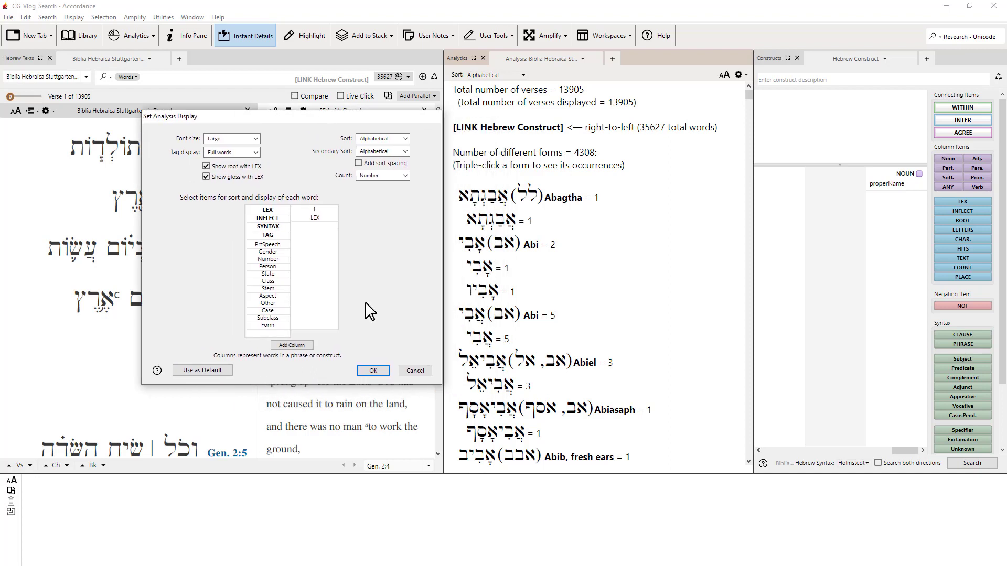
left_click(373, 370)
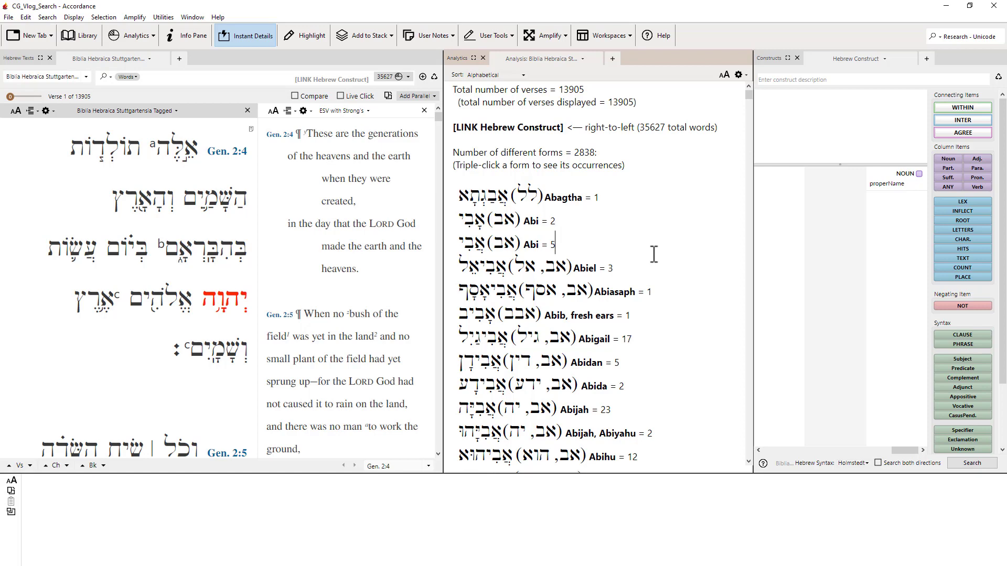
Turn off the root display with LEX and set both the primary and secondary analysis sort to Count down, keeping the count as Number.
key("ctrl+t")
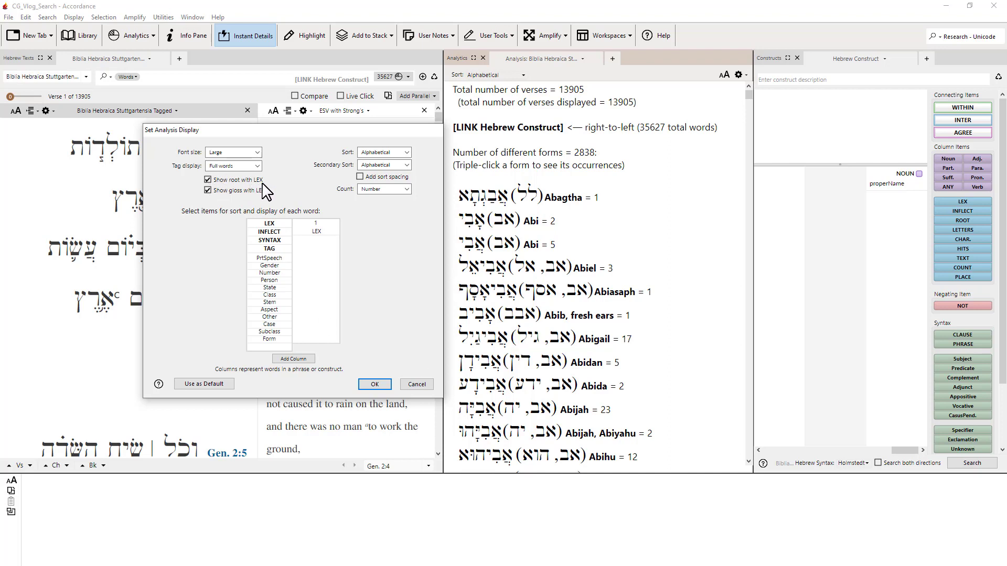
left_click(207, 179)
left_click(407, 153)
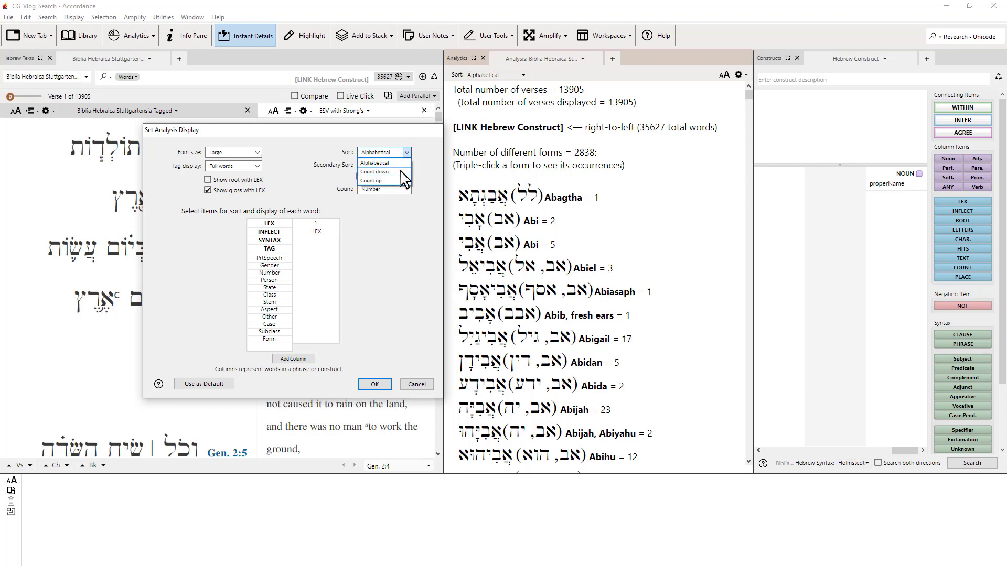
left_click(408, 172)
left_click(407, 165)
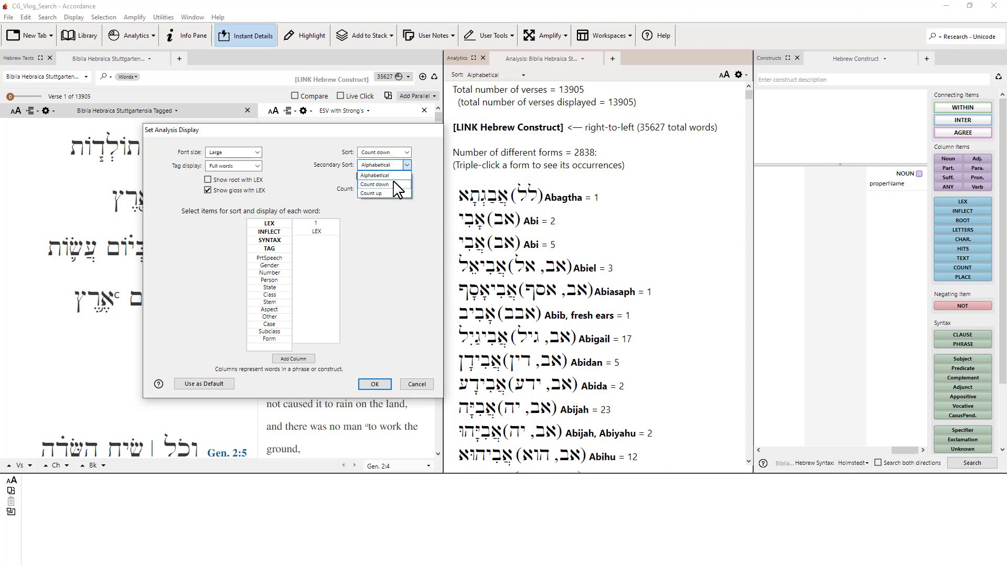
left_click(395, 185)
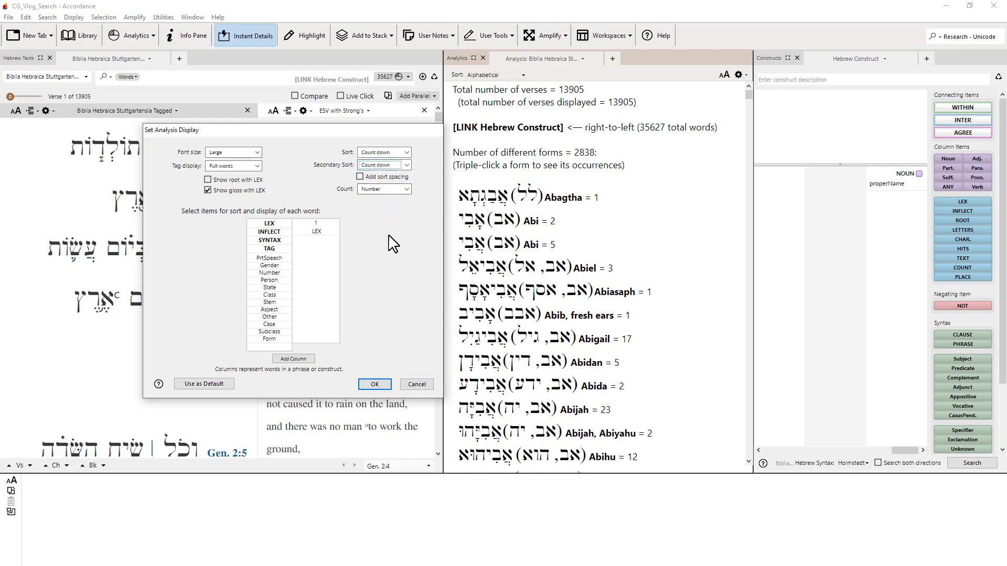
left_click(407, 190)
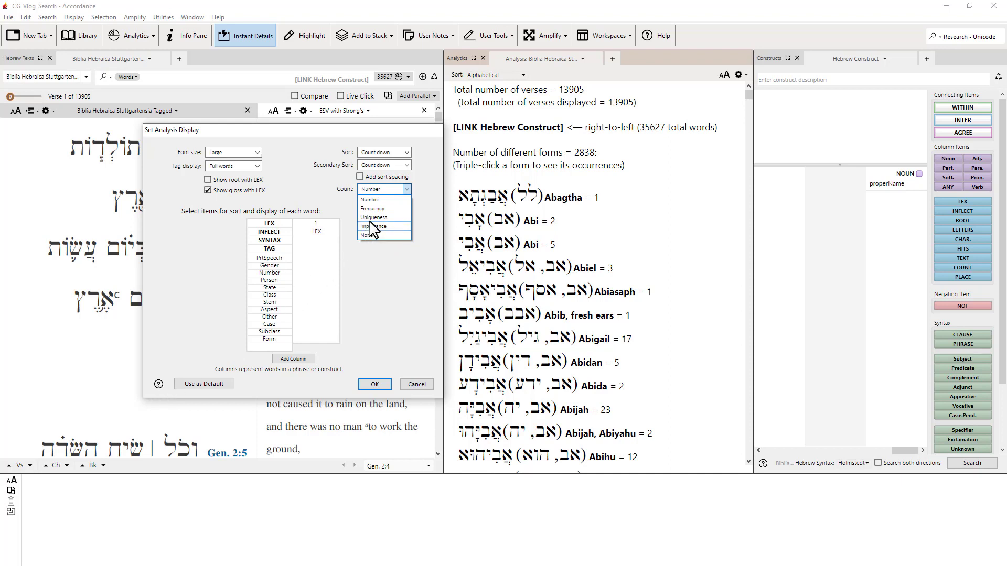
left_click(395, 200)
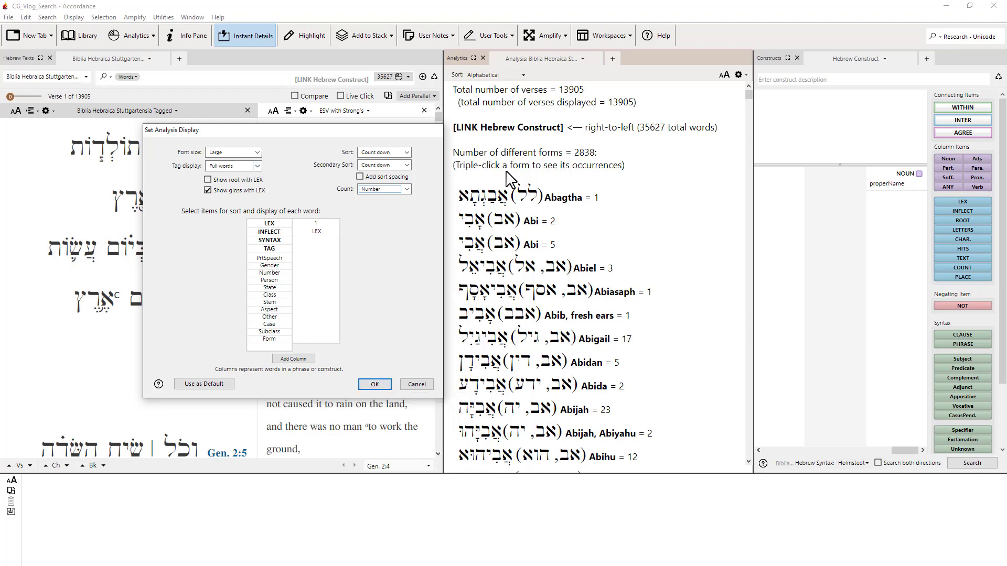
left_click(374, 384)
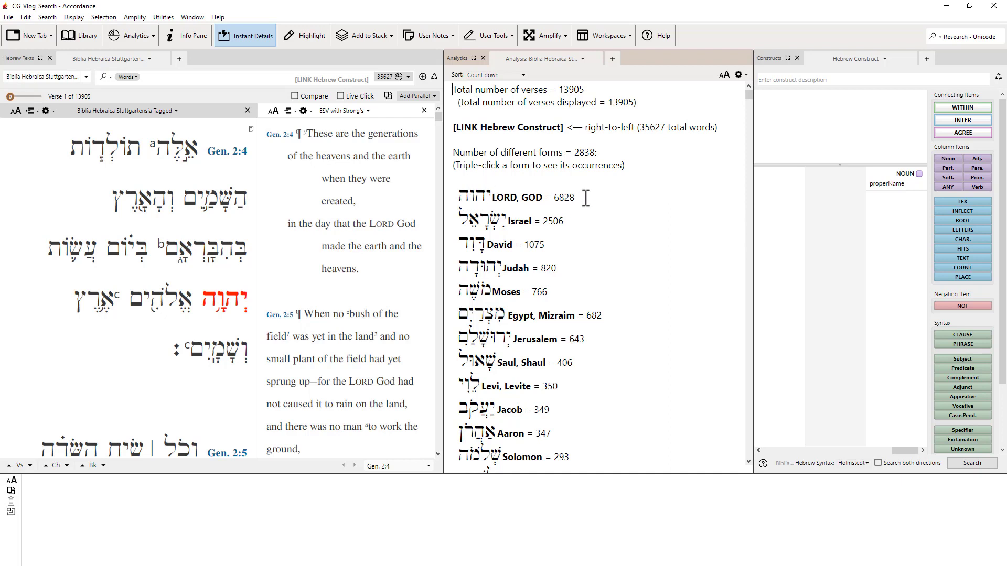
Examine the most frequent proper names and their counts in the sorted analysis.
left_click_drag(579, 197, 557, 193)
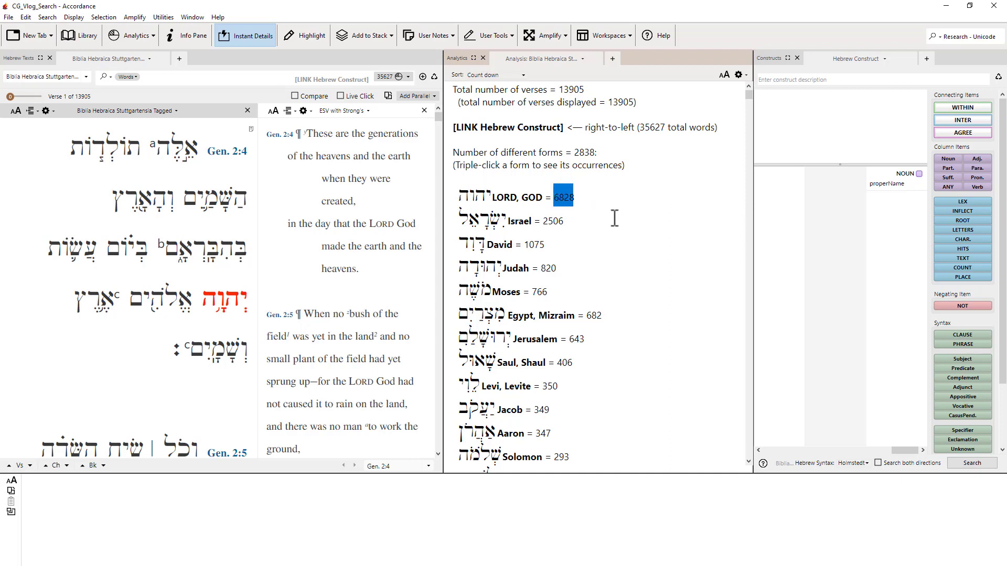
left_click(604, 198)
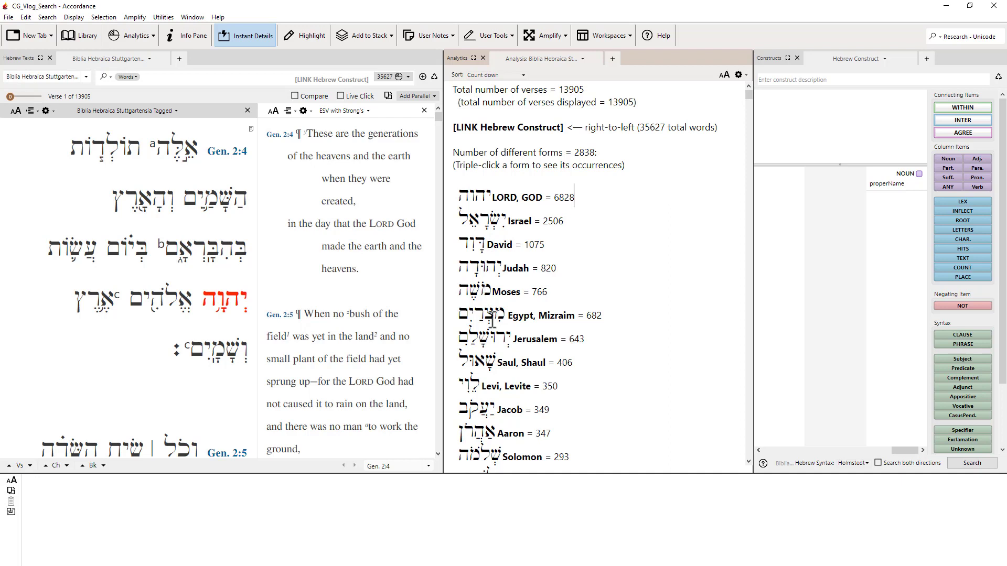
scroll(492, 318, "down", 3)
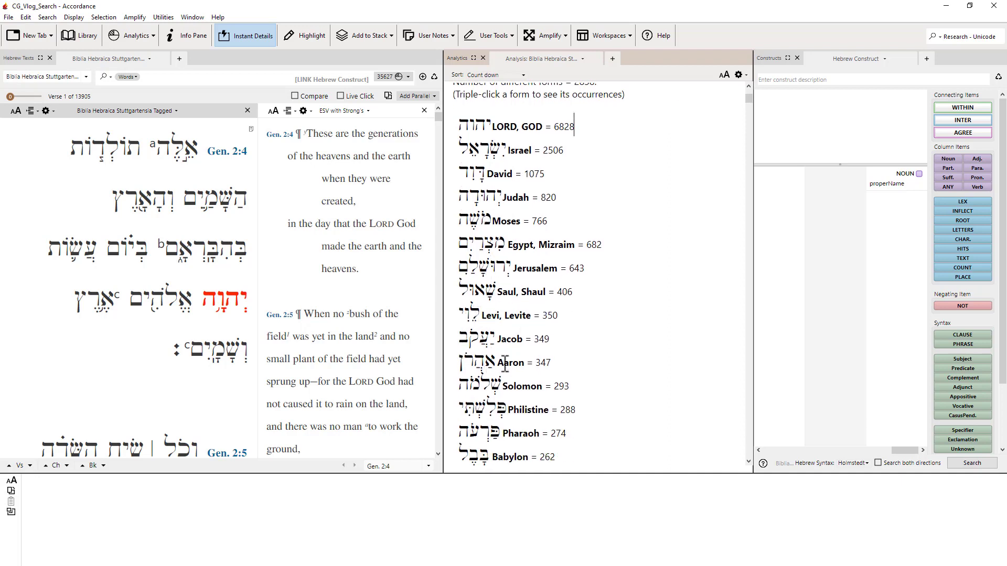
scroll(619, 351, "up", 3)
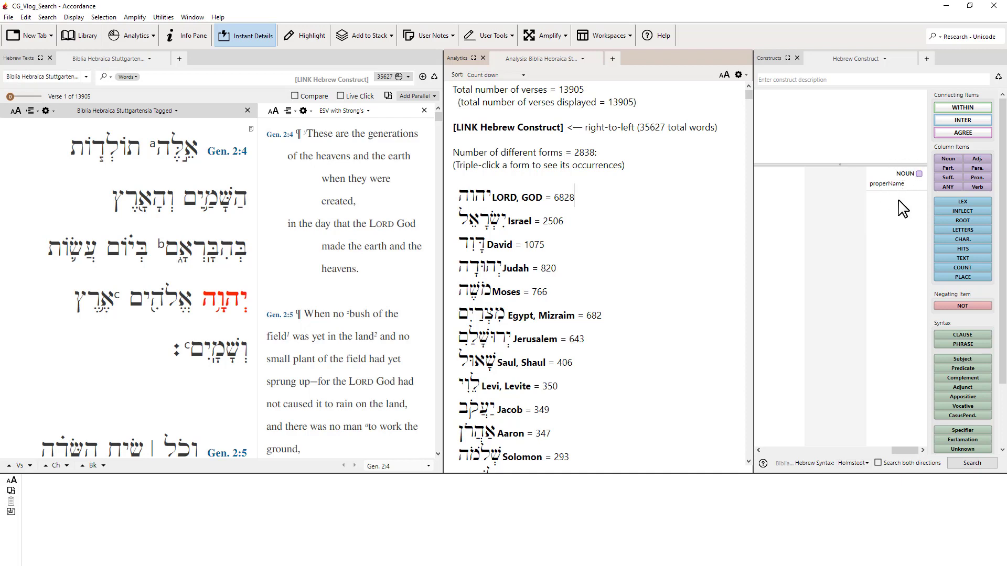
Replace the proper-name Noun item in the Hebrew construct with a Verb item.
left_click(900, 173)
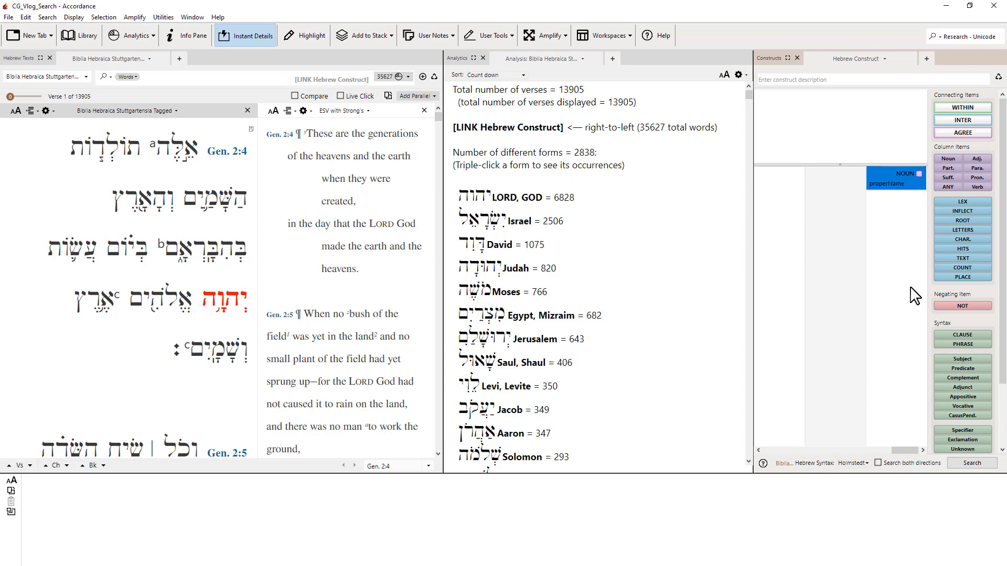
key("Delete")
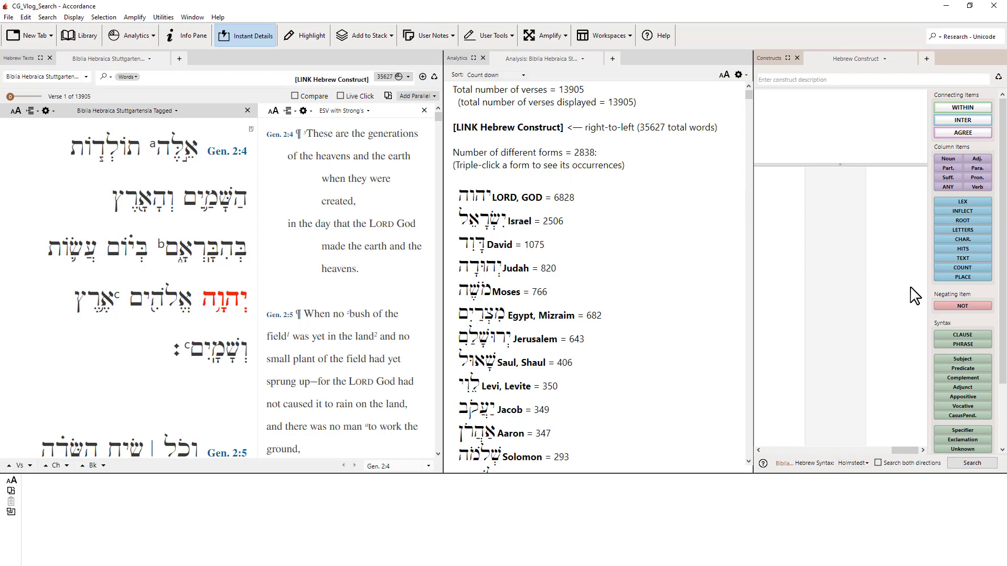
left_click_drag(979, 194, 892, 183)
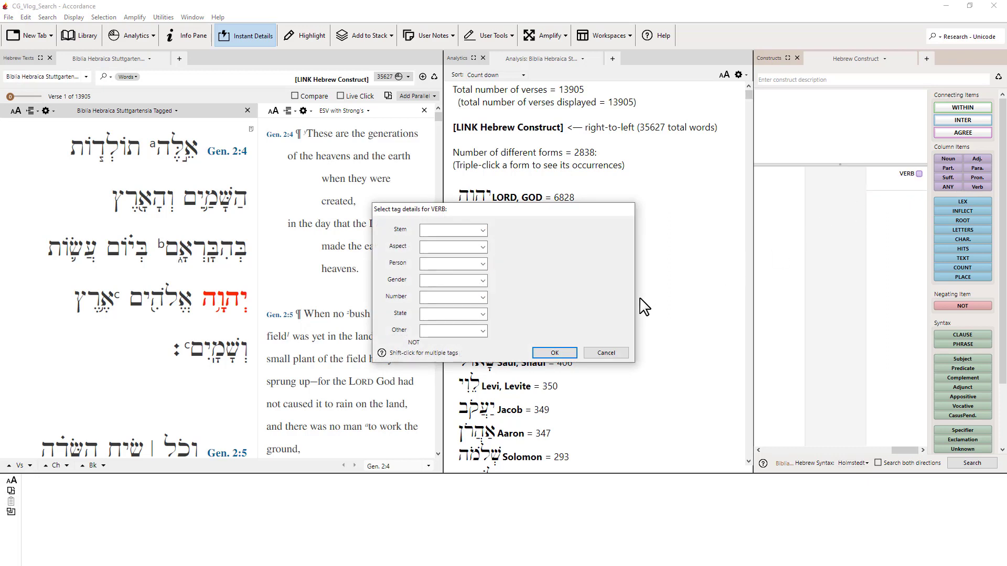
left_click_drag(552, 210, 687, 130)
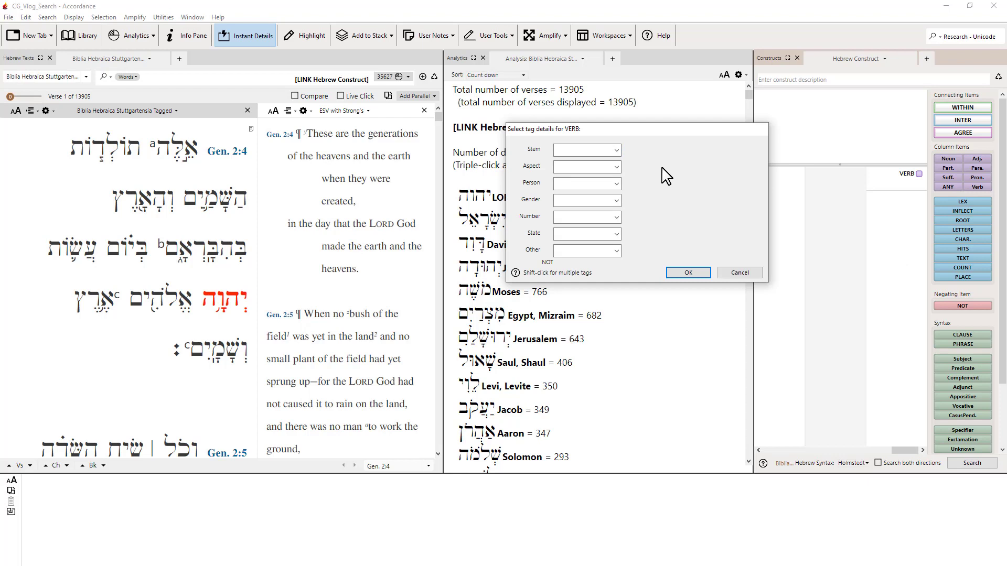
Set the Verb item's tag details to qal, qatal, third, masculine, singular and run the construct search.
left_click(618, 152)
left_click(591, 179)
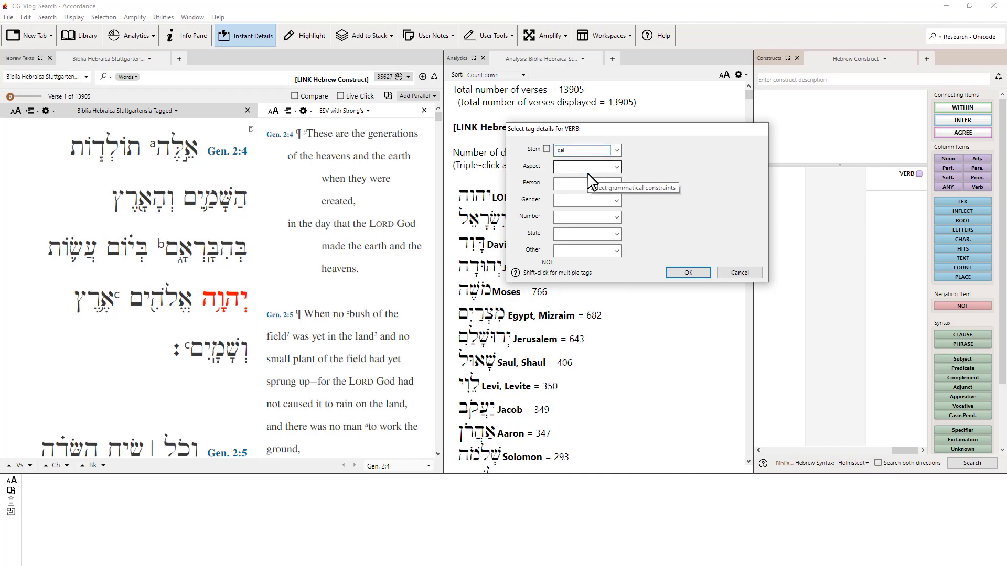
left_click(617, 167)
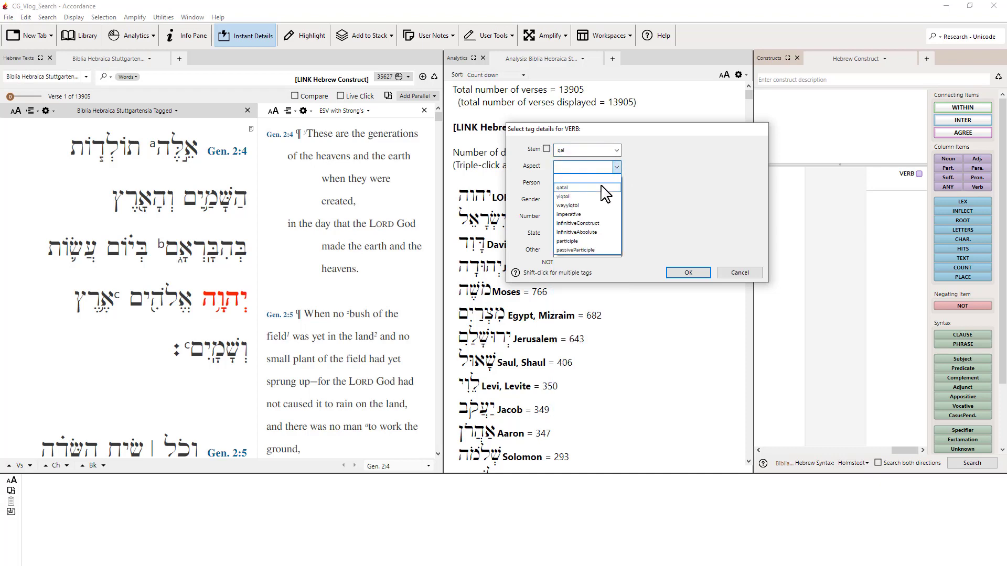
left_click(569, 177)
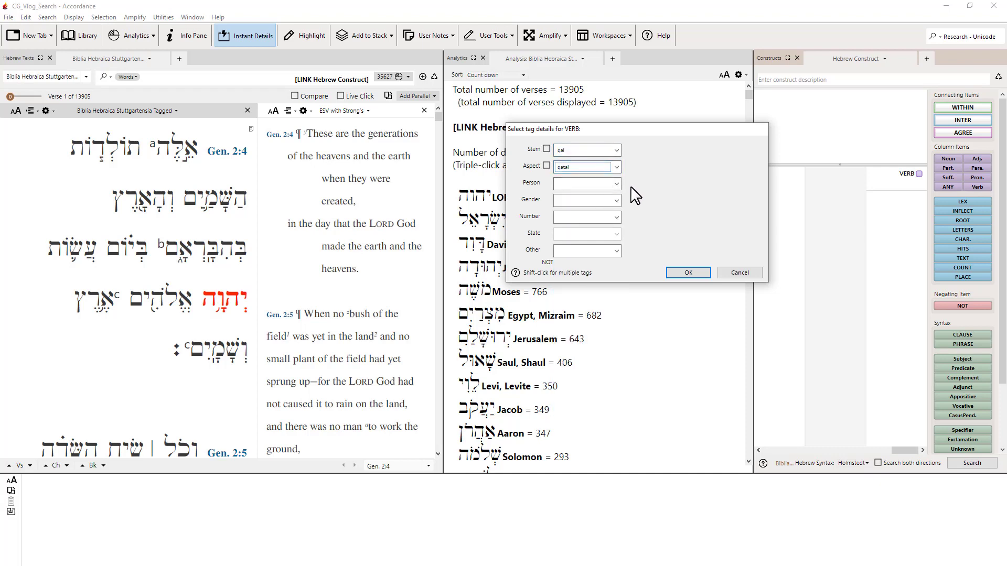
left_click(617, 184)
left_click(592, 223)
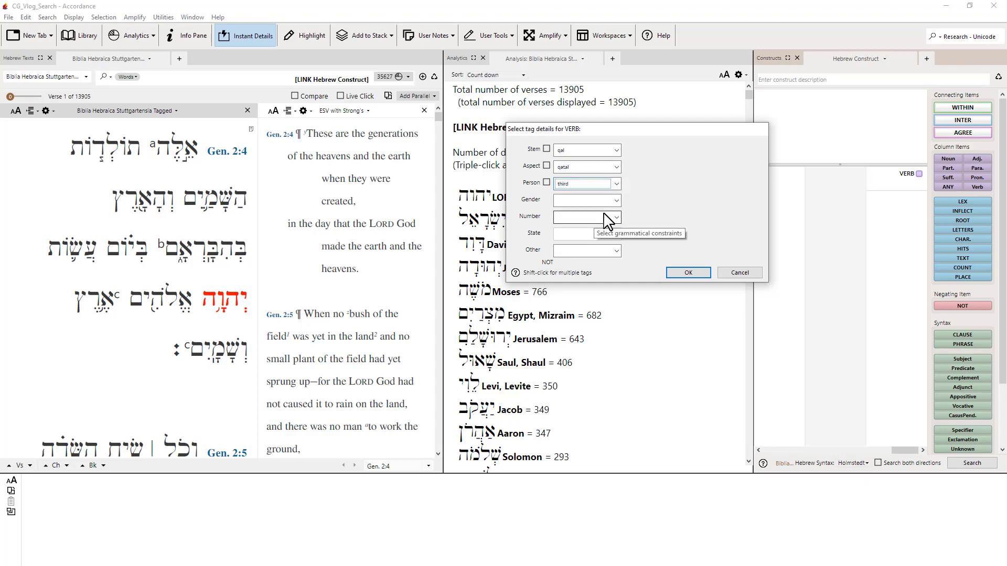
left_click(617, 201)
left_click(602, 221)
left_click(617, 217)
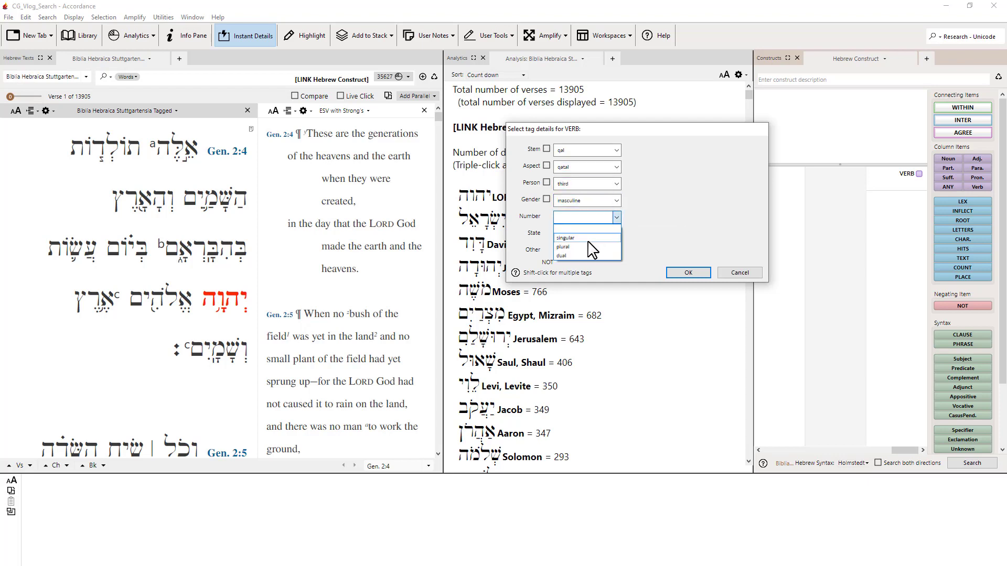
left_click(593, 244)
left_click(689, 273)
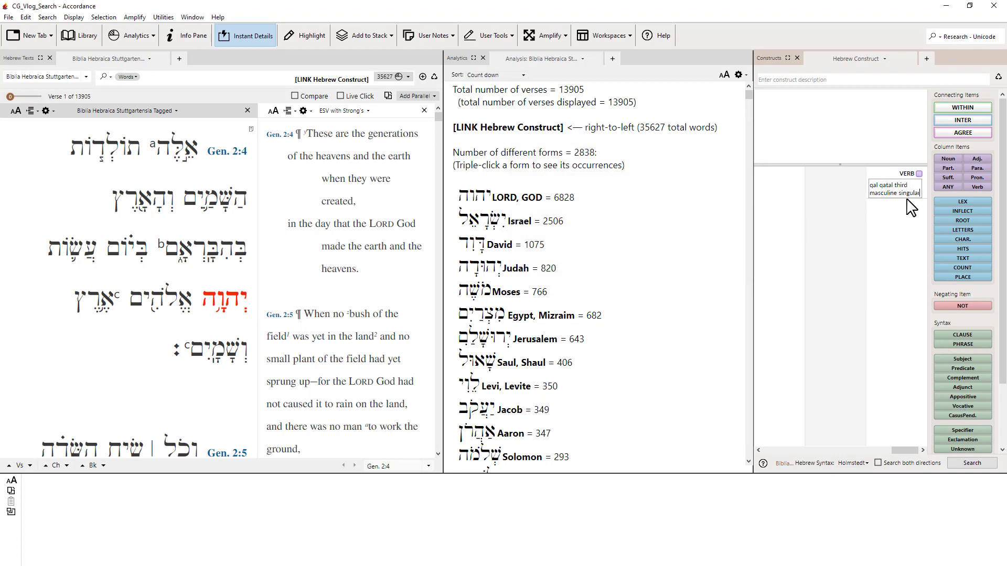
left_click(965, 462)
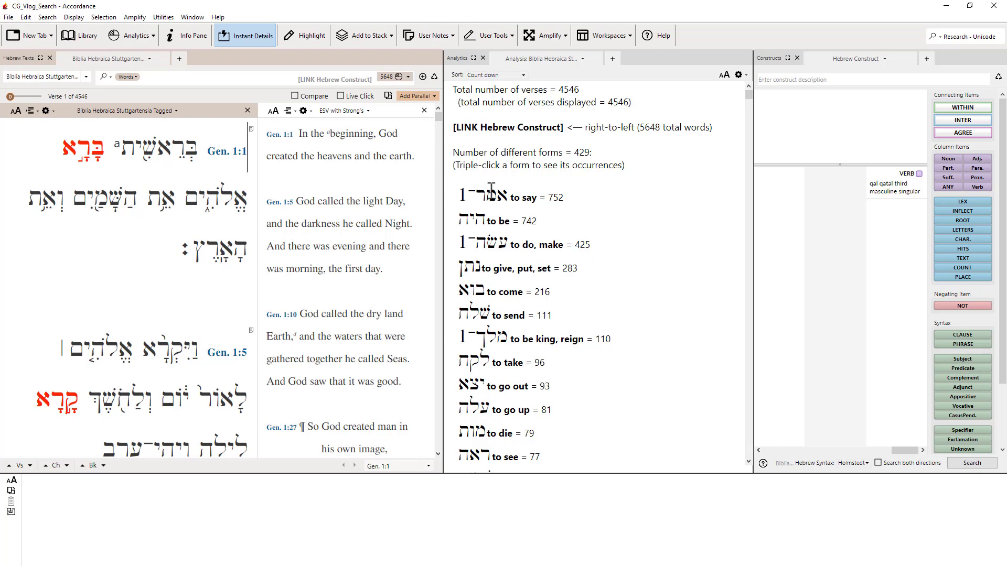
Add INFLECT below LEX in the first column of the analysis display.
left_click(654, 233)
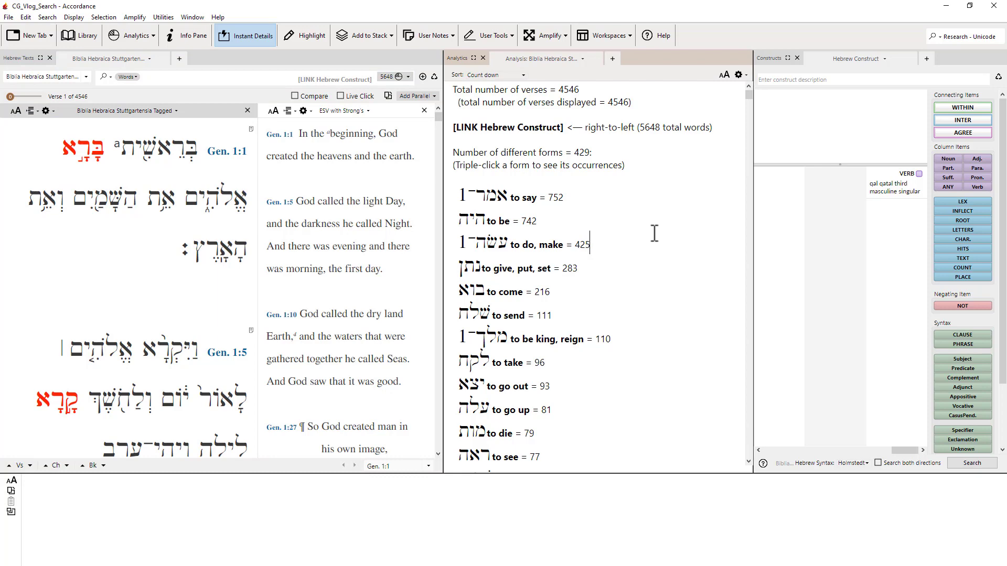
key("ctrl+t")
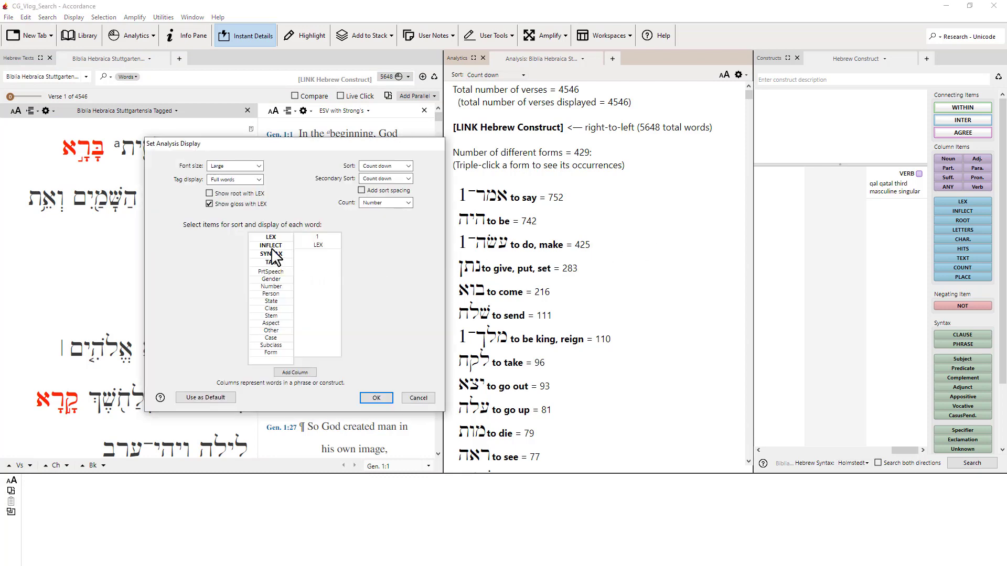
left_click_drag(273, 249, 318, 262)
left_click(377, 398)
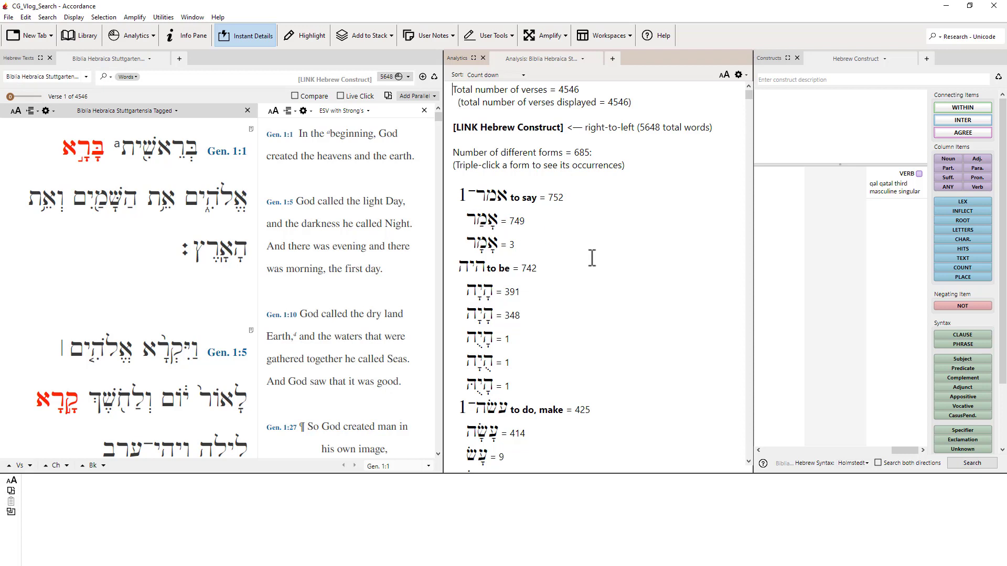
Add a LEX item beneath the Verb item and enter אמר as its lexical form with Use exact lexeme on.
mouse_move(75, 156)
left_click_drag(980, 203, 919, 227)
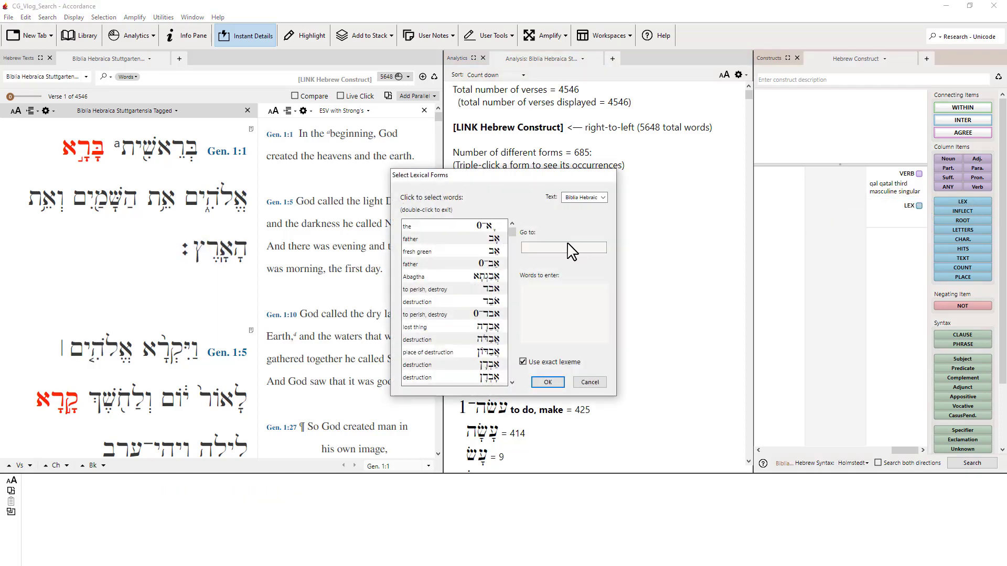
type("אמר")
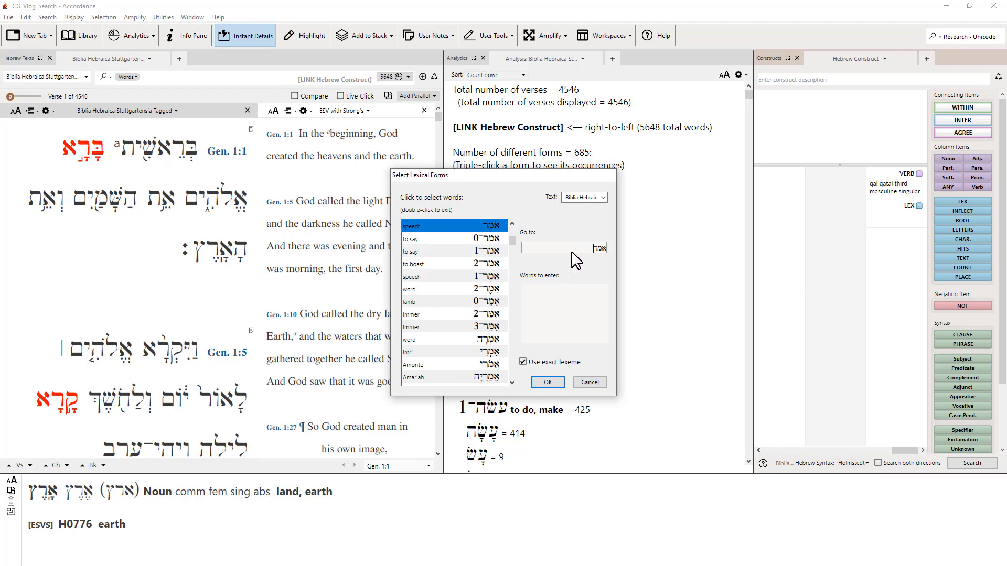
left_click(559, 385)
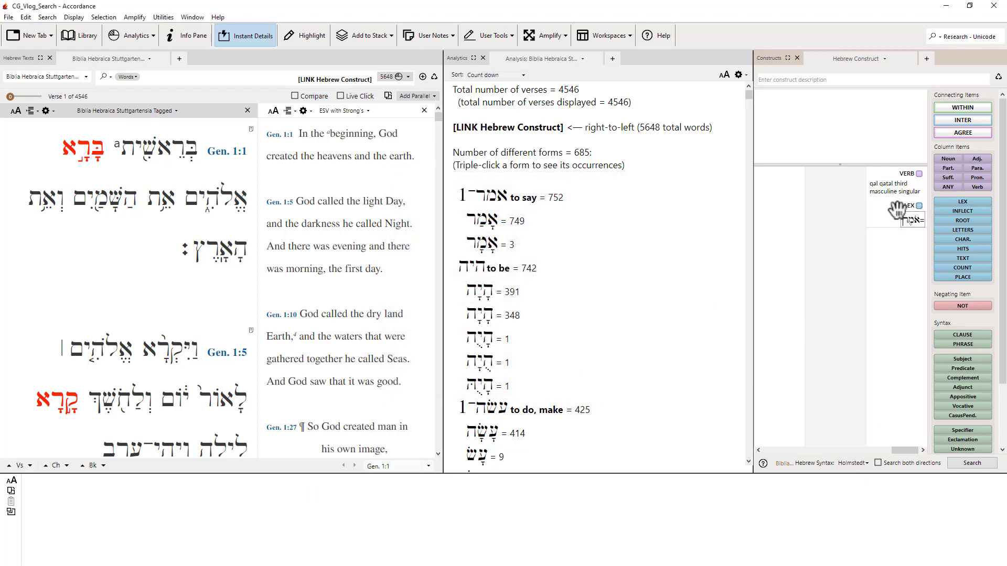
Re-enter אמר as the LEX item's lexical form with Use exact lexeme turned off.
double_click(911, 219)
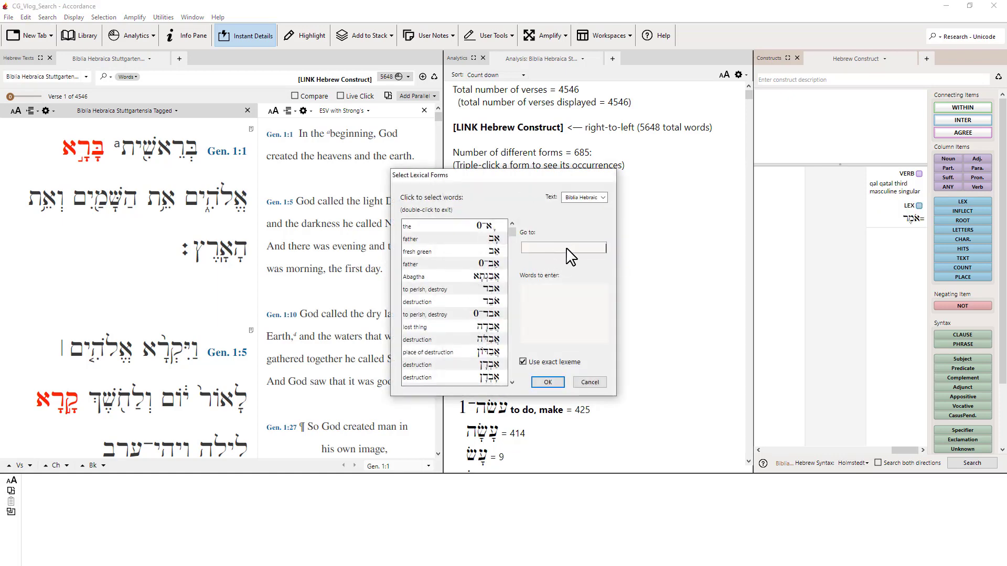
type("אמר")
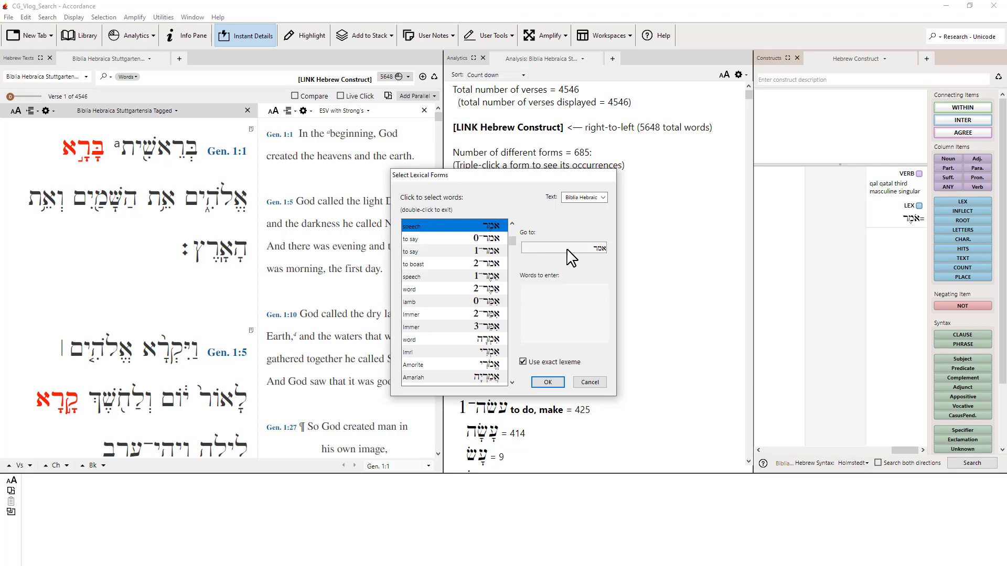
double_click(591, 247)
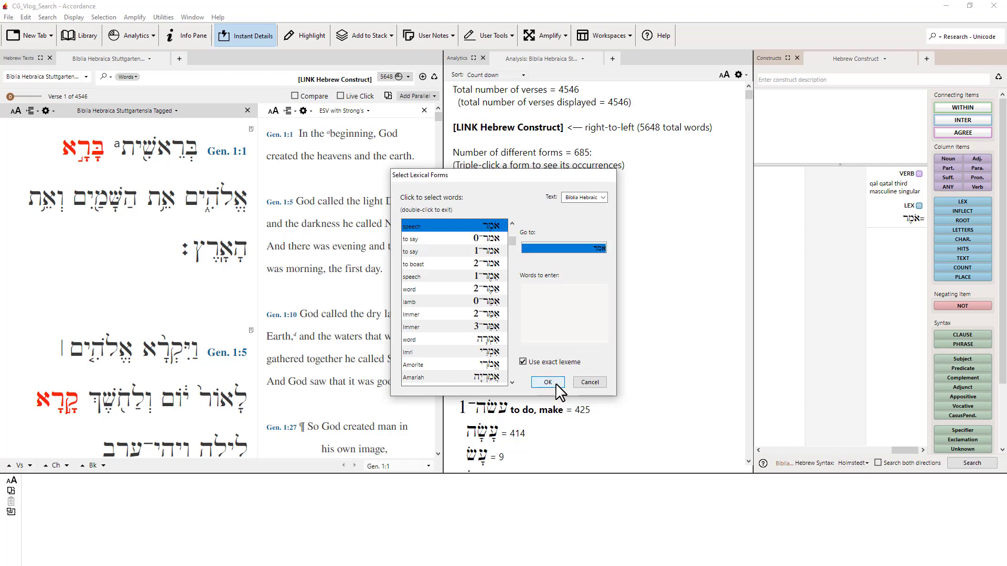
left_click(577, 326)
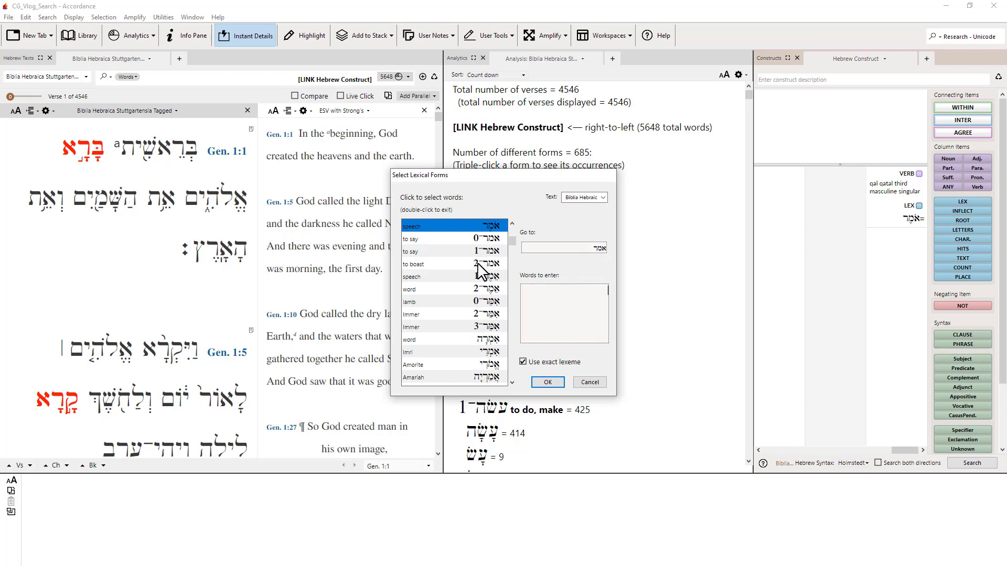
left_click(523, 362)
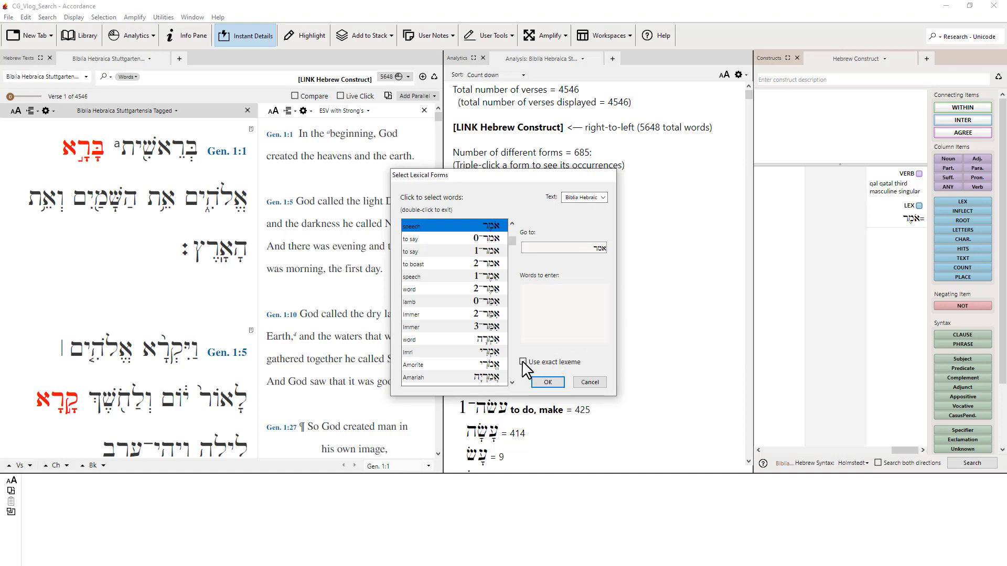
left_click(550, 383)
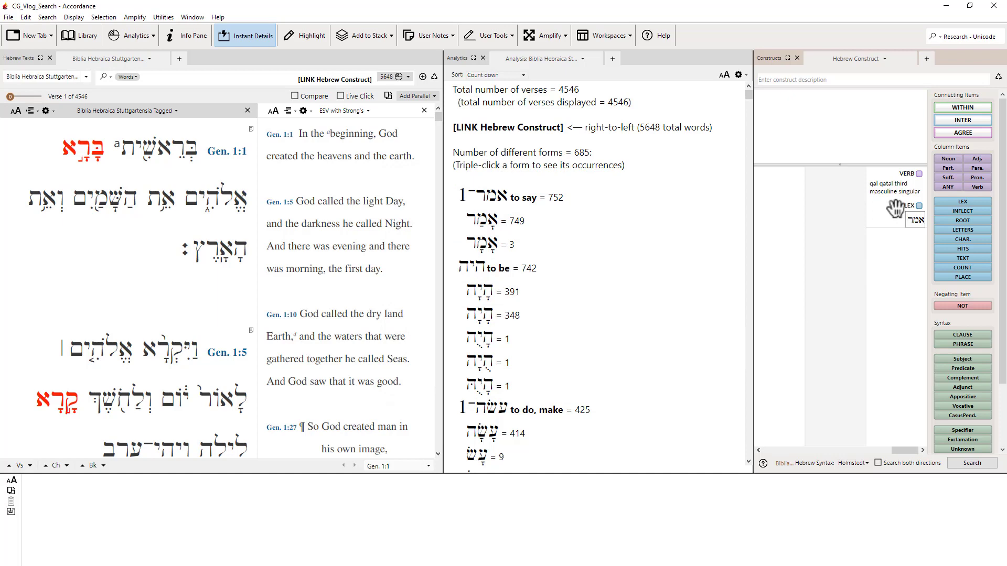
Reselect the LEX item's lexical form with Use exact lexeme turned off and no word entered.
left_click(895, 209)
double_click(895, 209)
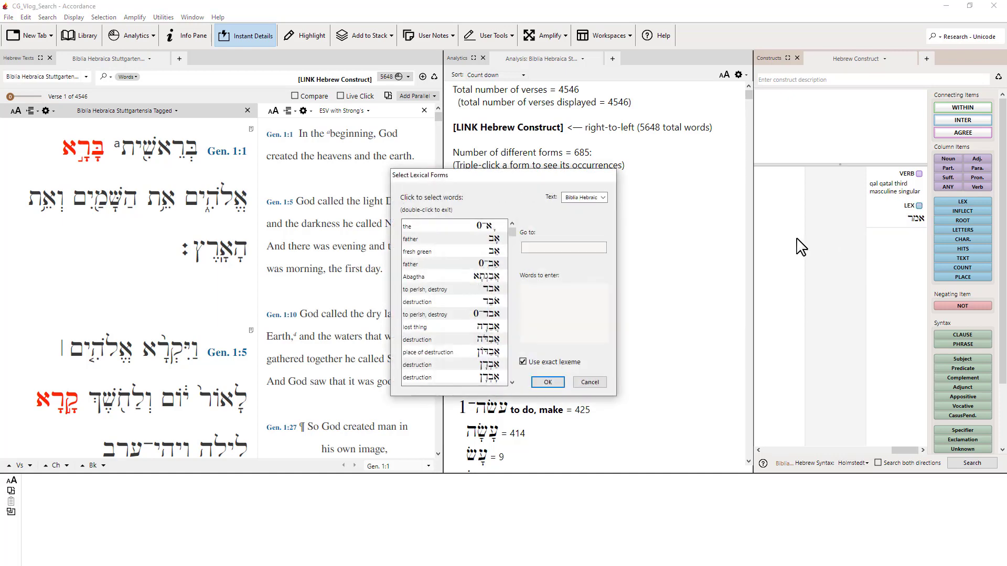
left_click(523, 362)
left_click(555, 384)
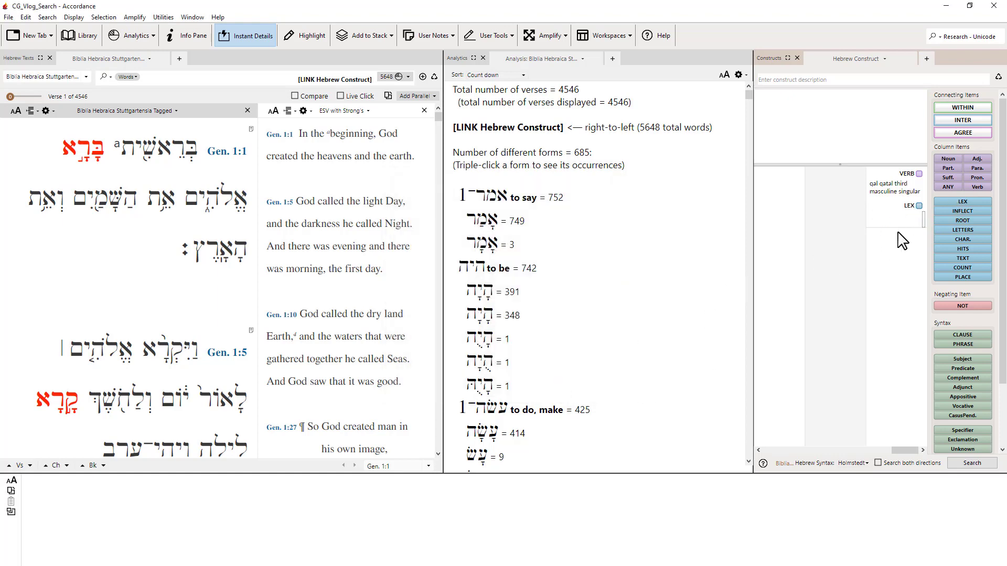
Enter אמר as the LEX item's lexical form without the exact-lexeme restriction and run the construct search.
double_click(912, 209)
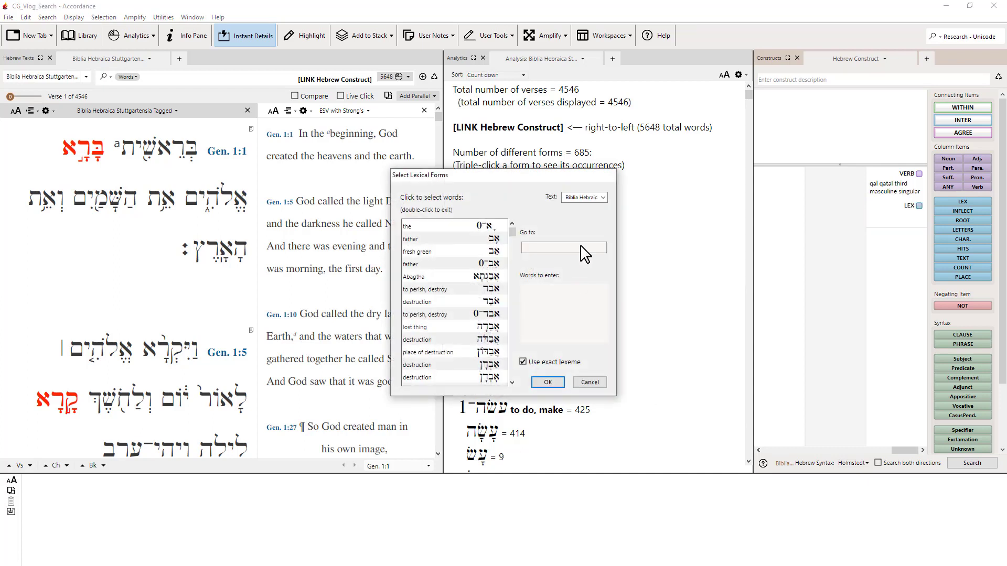
type("אמר")
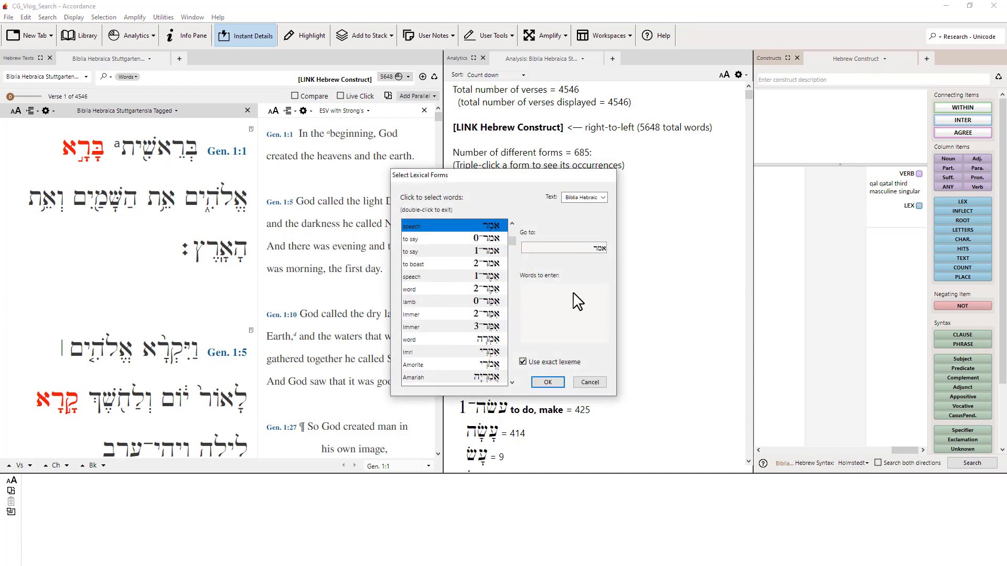
left_click(549, 382)
left_click(890, 350)
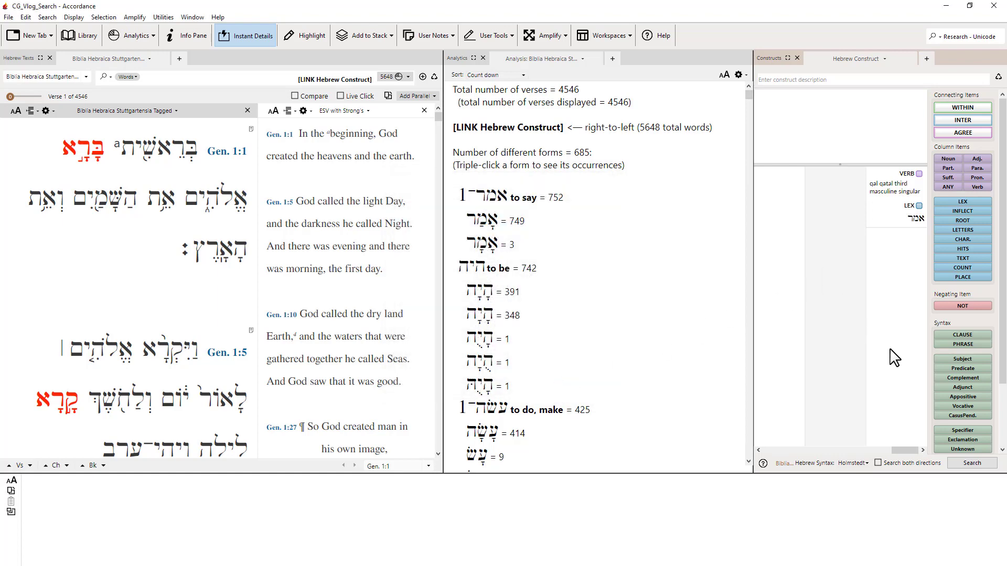
left_click(972, 462)
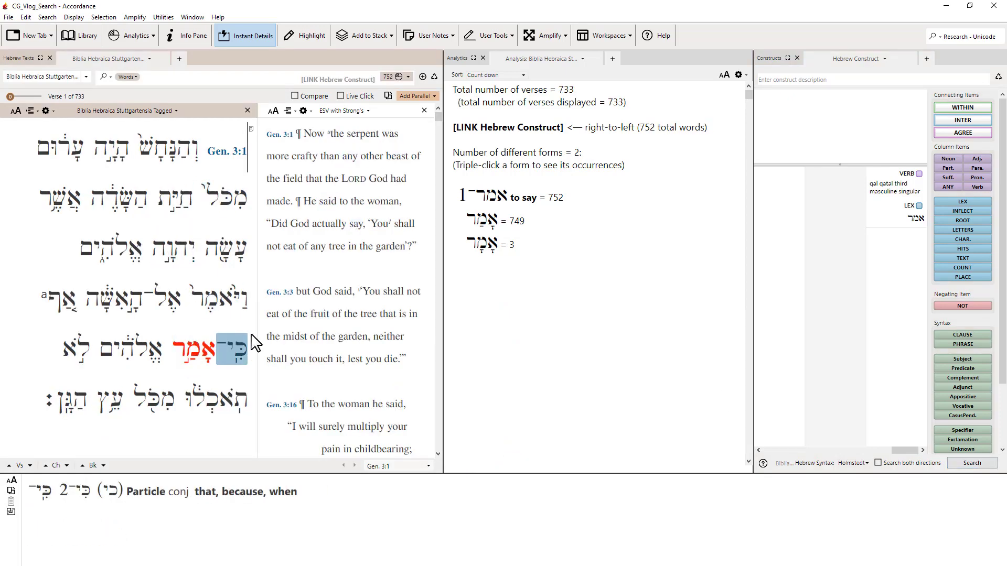
Examine the inflected forms of אמר in the analysis and their highlighted occurrences in the Genesis verses.
double_click(509, 221)
left_click(539, 223)
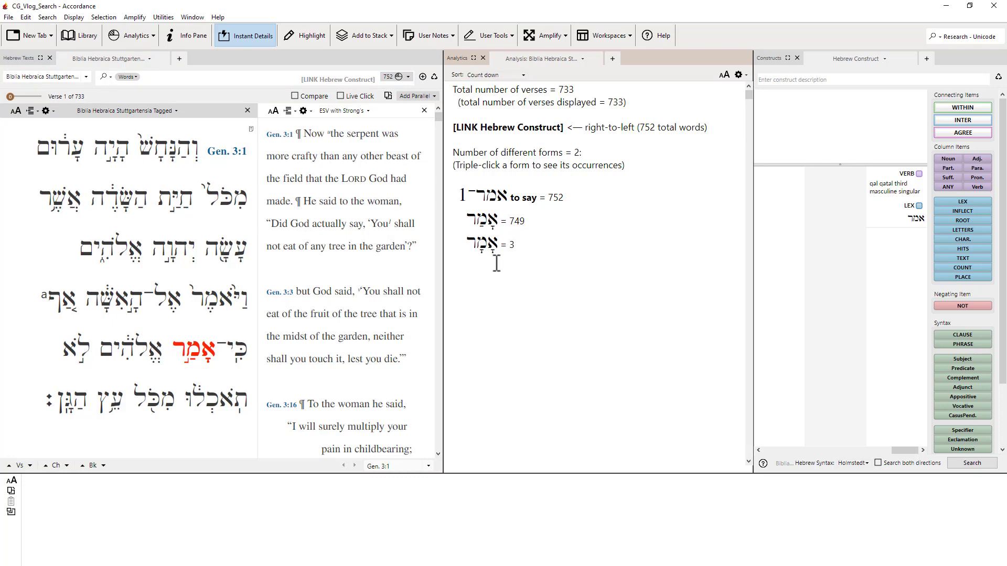
scroll(189, 260, "down", 3)
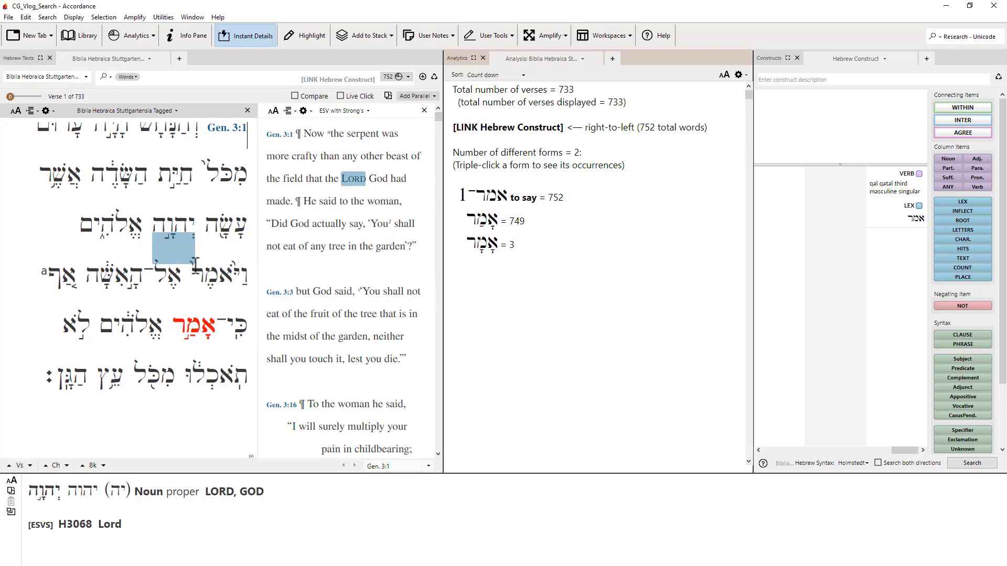
scroll(196, 252, "down", 5)
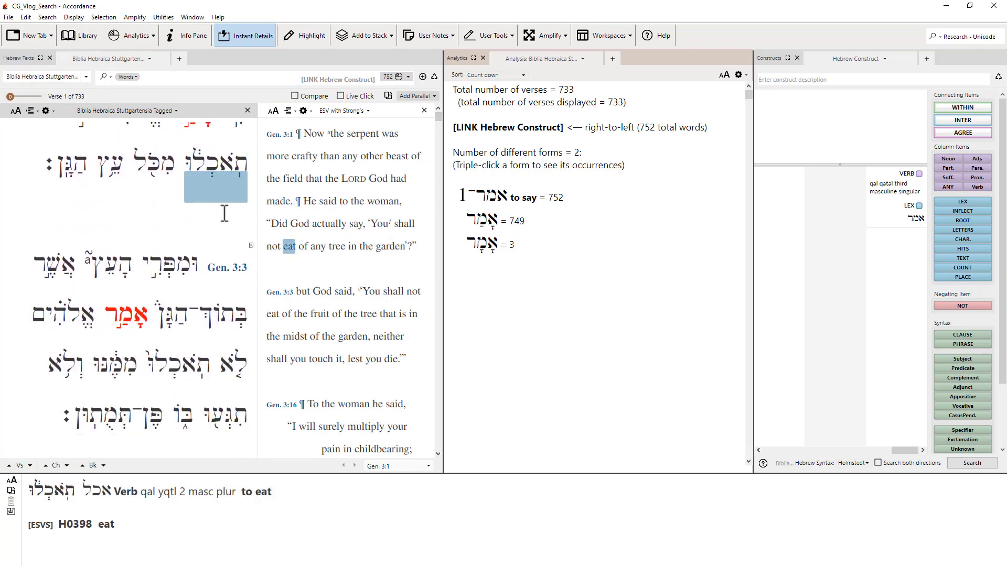
scroll(197, 233, "down", 8)
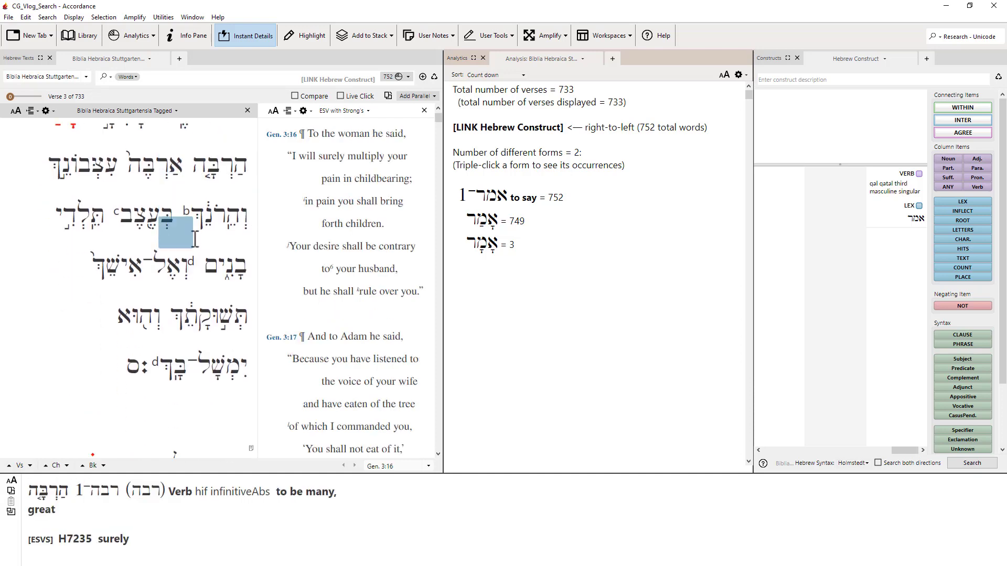
scroll(195, 239, "down", 8)
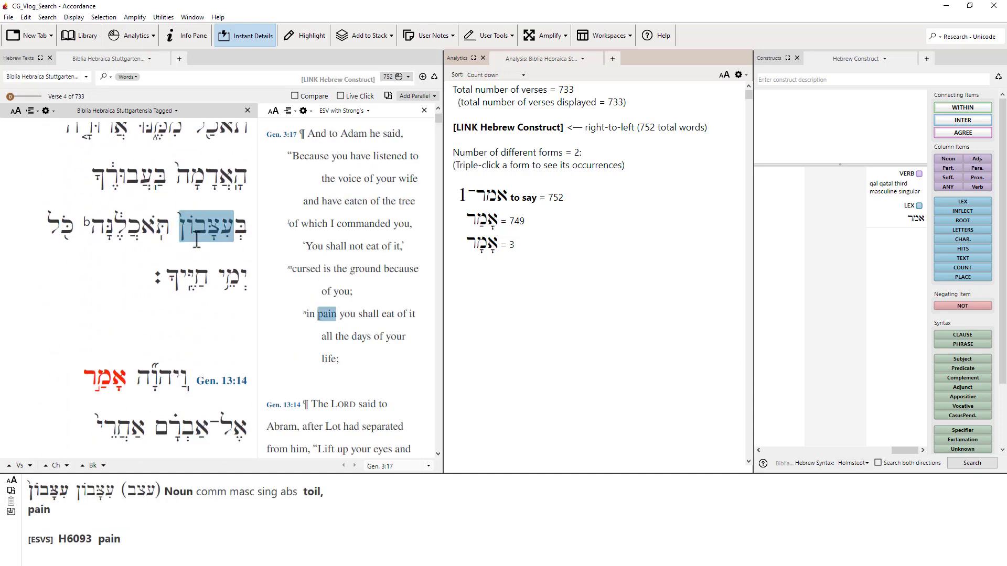
scroll(196, 240, "down", 6)
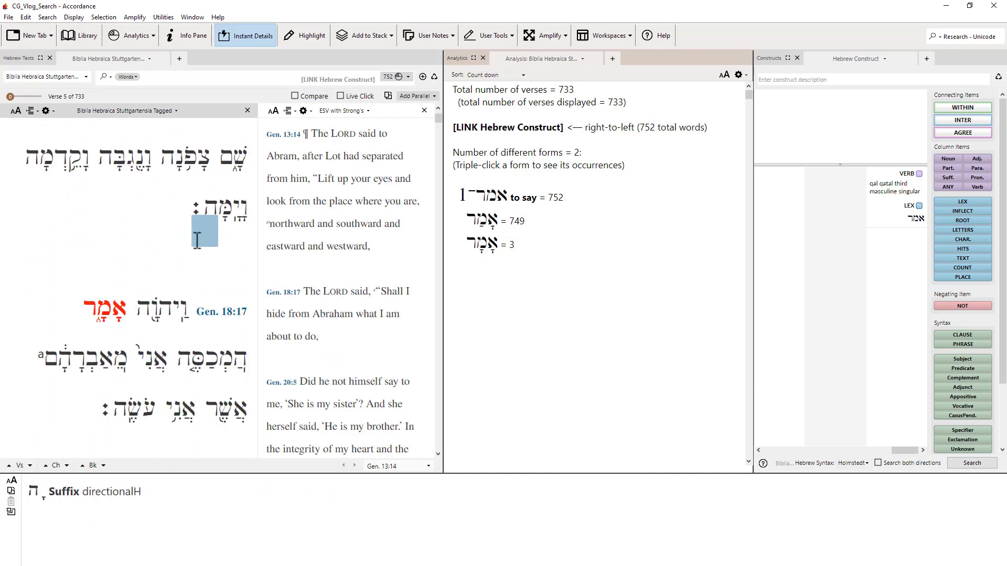
scroll(197, 241, "down", 8)
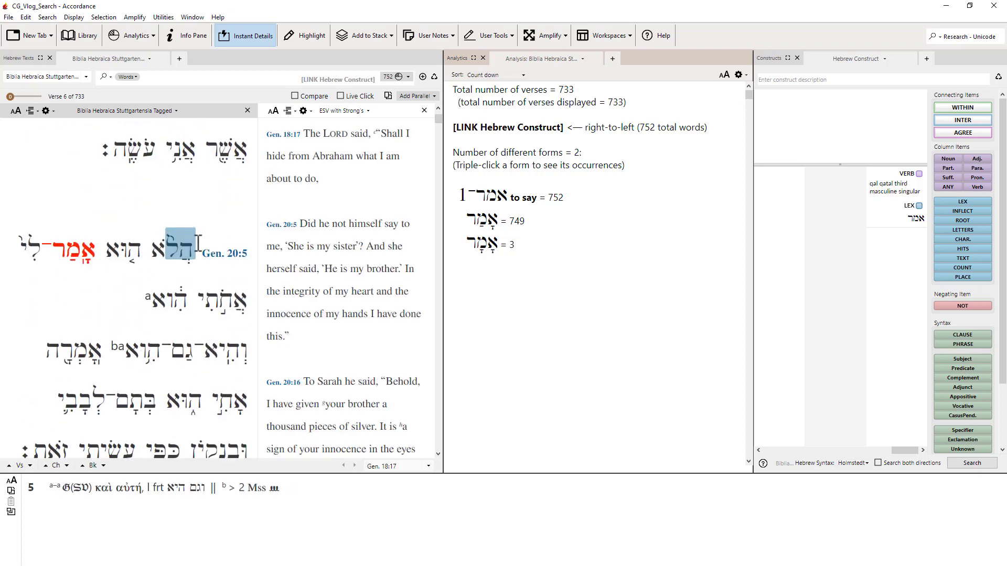
scroll(198, 242, "down", 1)
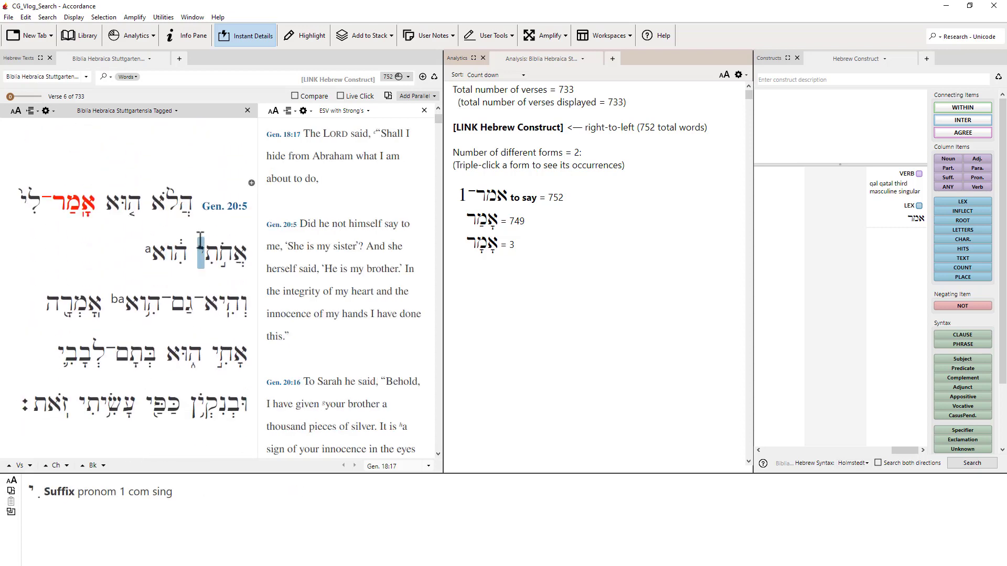
scroll(200, 247, "down", 6)
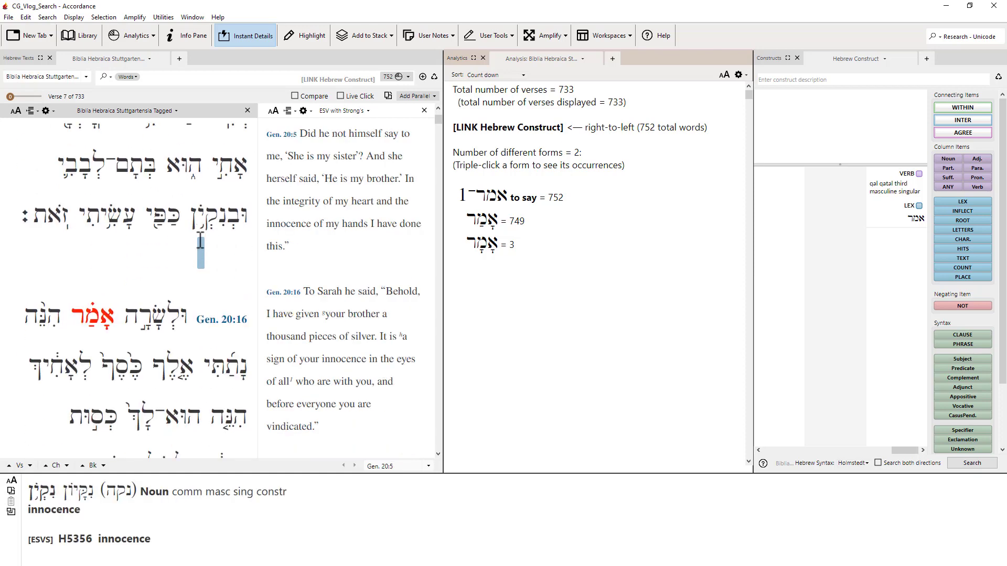
scroll(201, 244, "down", 6)
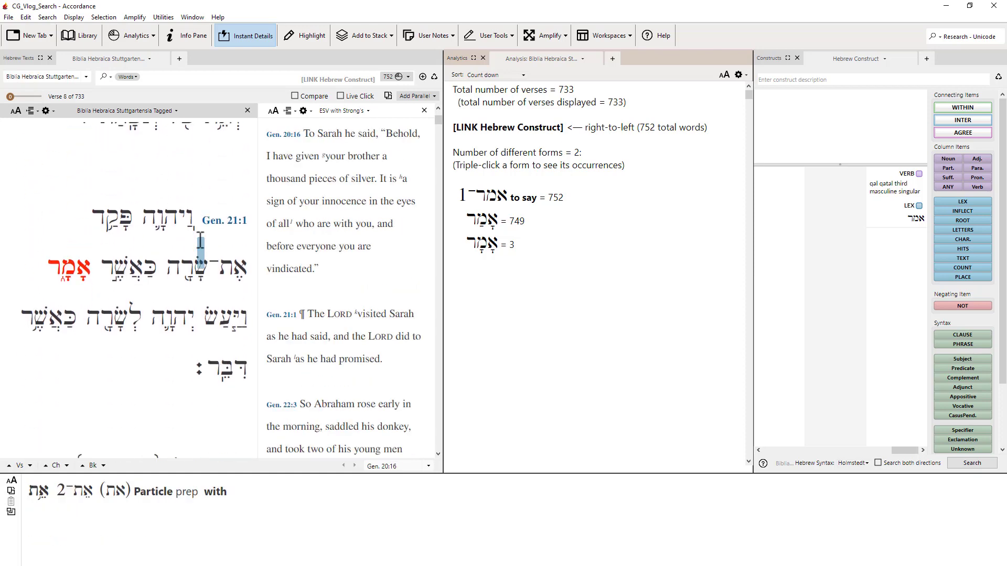
Look through the Genesis verses for אמר and list the occurrences of its second inflected form, אָמָר.
scroll(200, 241, "down", 6)
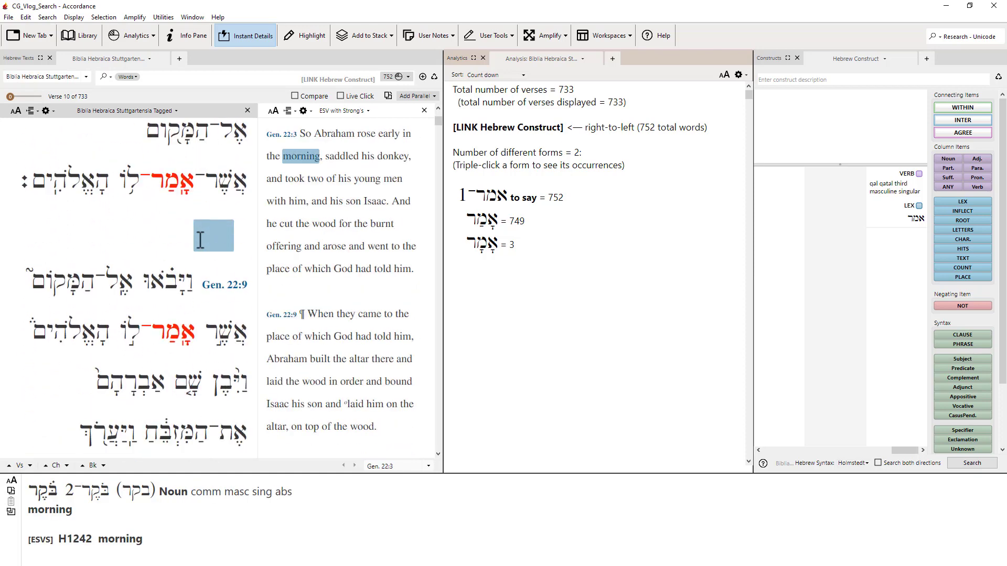
scroll(200, 240, "down", 6)
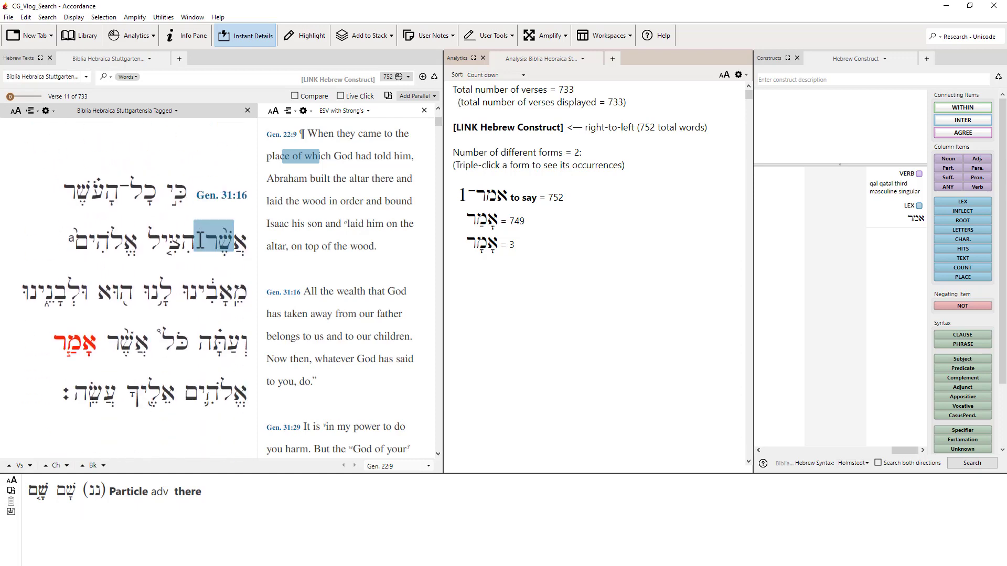
scroll(201, 239, "down", 4)
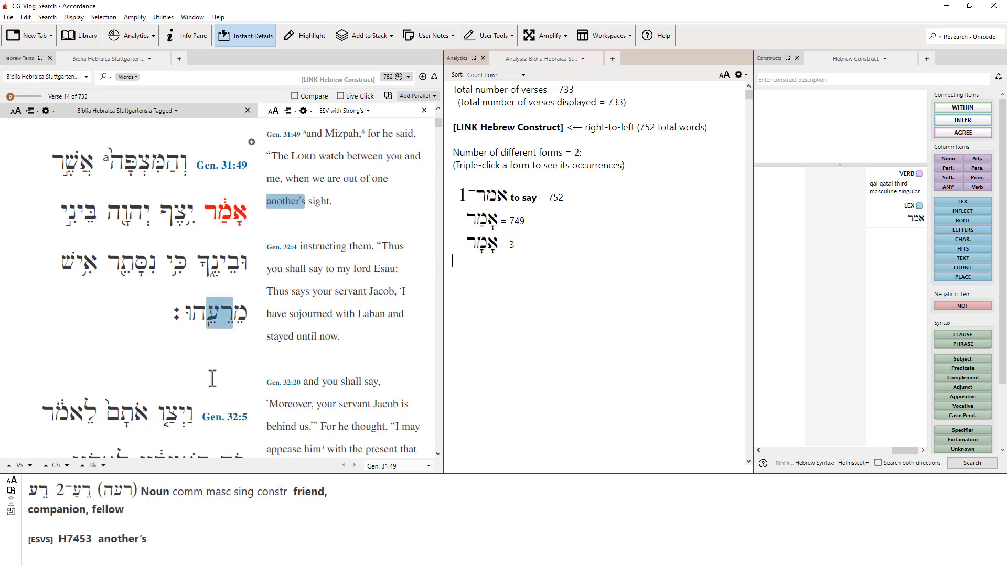
triple_click(488, 247)
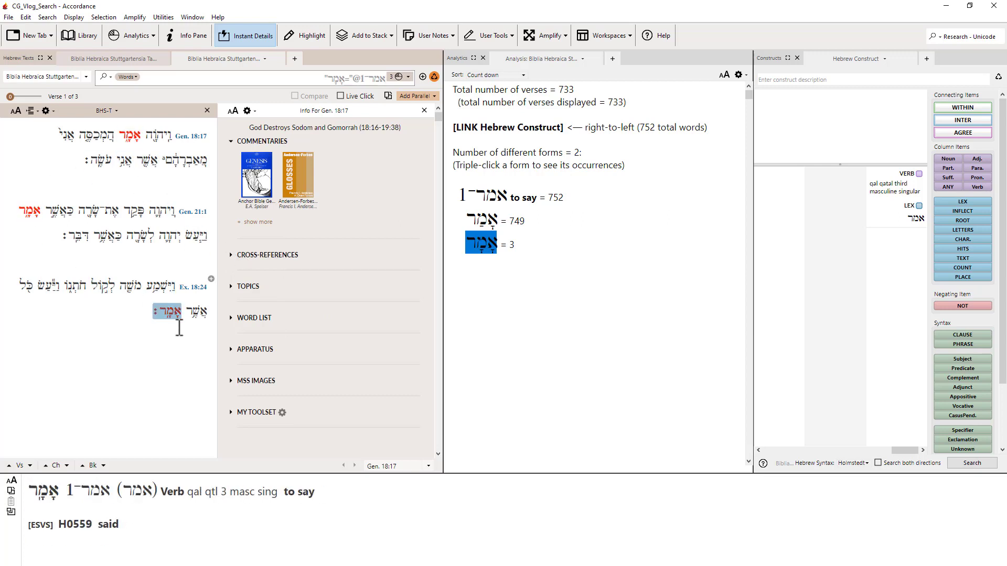
Enlarge the Hebrew text of the אָמָר results by two sizes and read the listed verses.
left_click(18, 111)
left_click(18, 111)
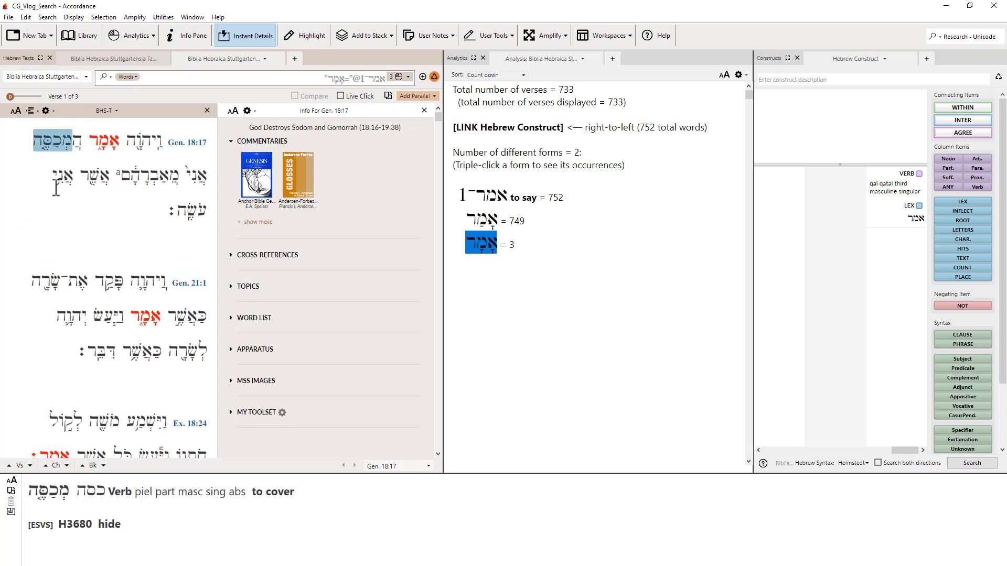
scroll(98, 403, "down", 2)
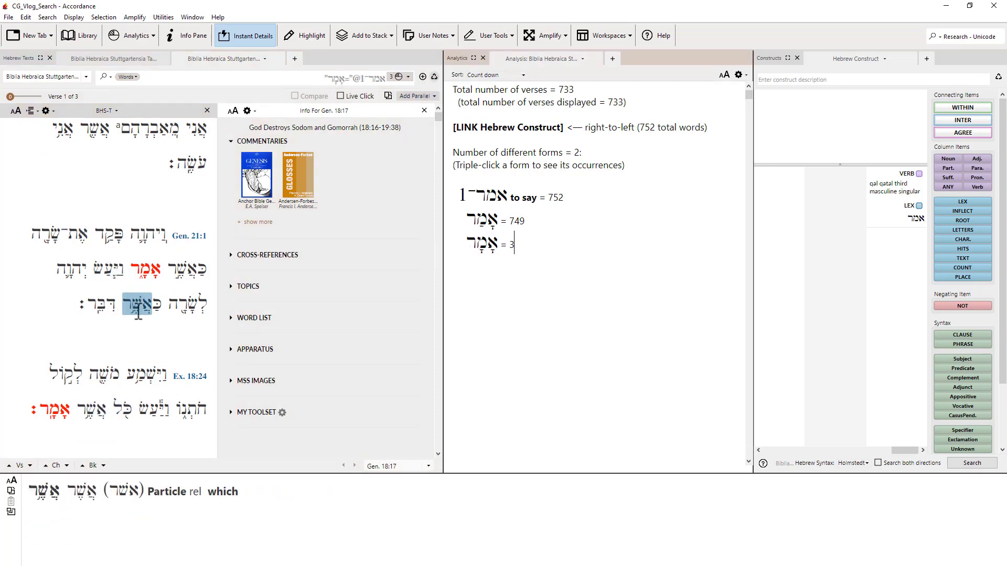
scroll(150, 346, "up", 2)
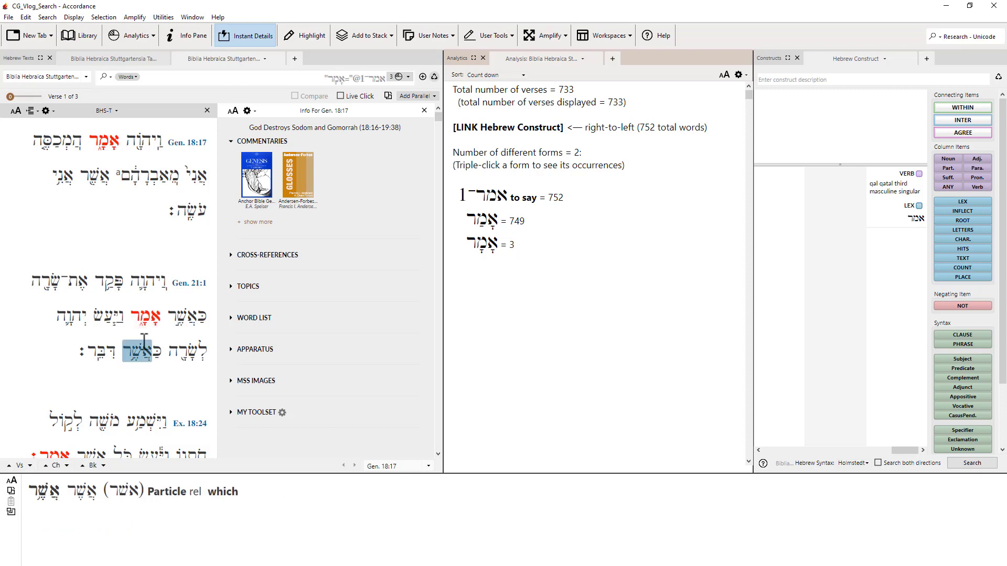
Compare the verse lists for the two inflected forms of אמר in the analysis, finishing on the first form.
scroll(145, 344, "down", 2)
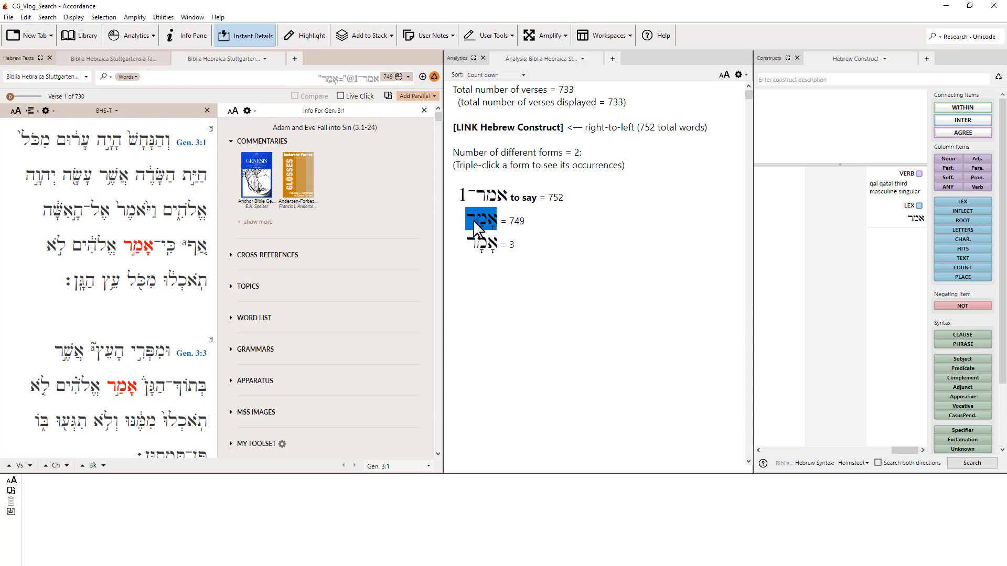
triple_click(488, 244)
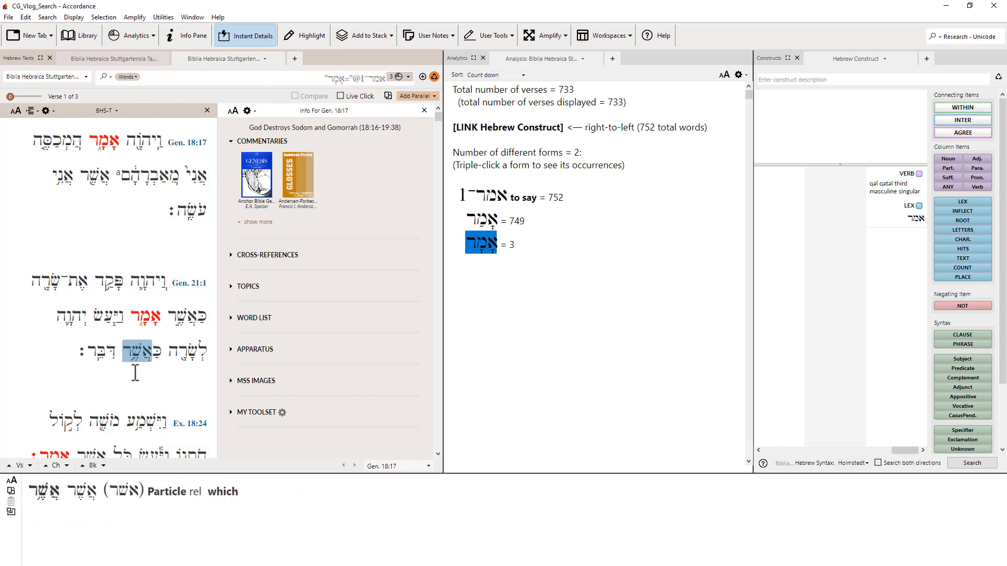
triple_click(483, 218)
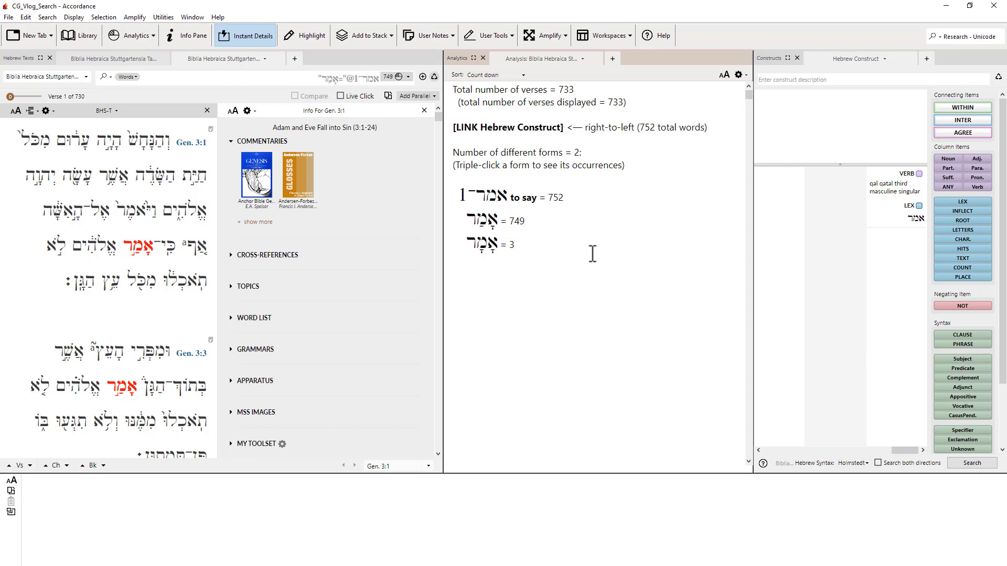
Remove the LEX item from under the qal qatal third masculine singular VERB and rerun the construct search.
left_click(891, 211)
left_click_drag(890, 211, 993, 439)
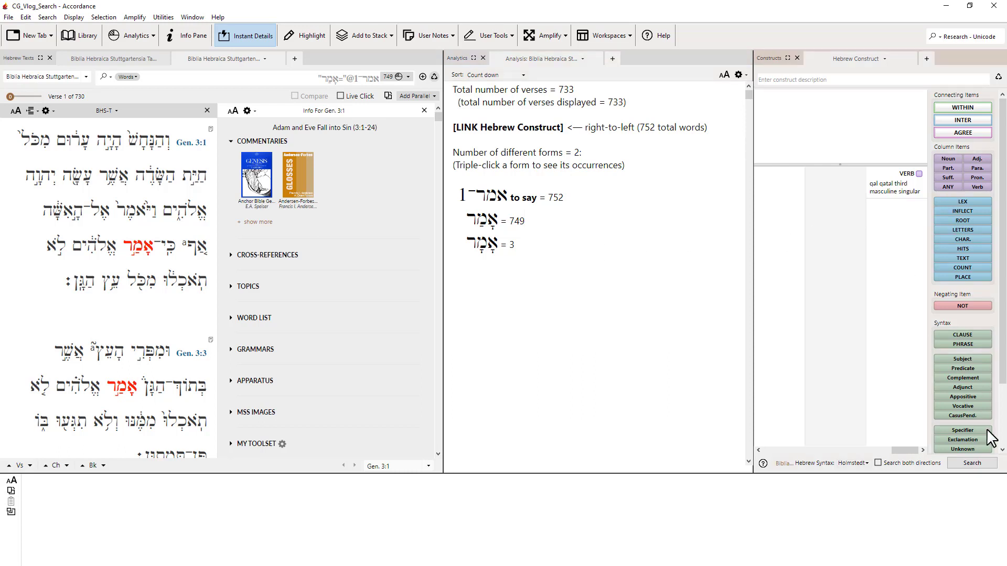
left_click(978, 464)
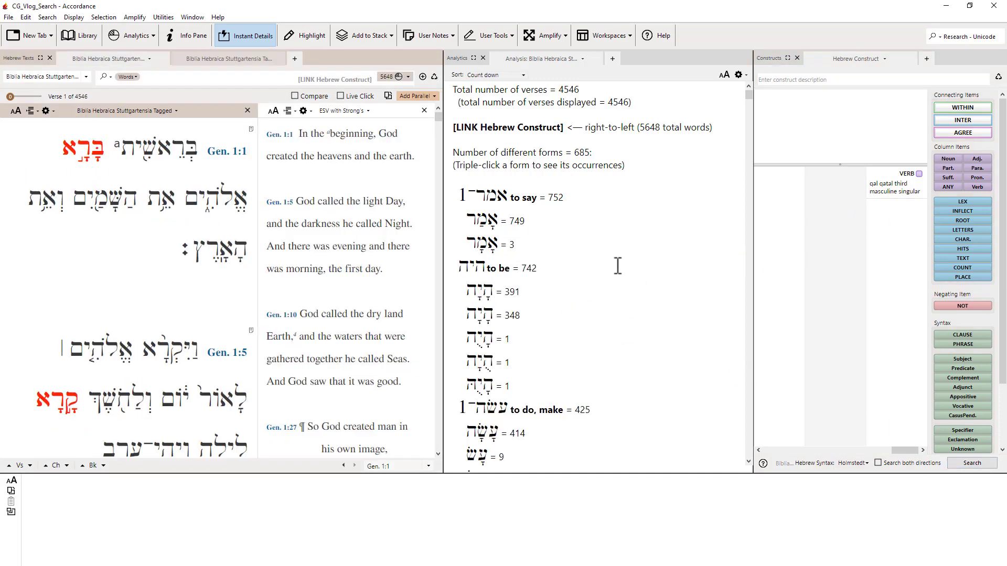
Examine the analysis of the verbs sorted by descending count, down to the inflected forms of נתן.
scroll(612, 265, "down", 1)
scroll(612, 264, "down", 4)
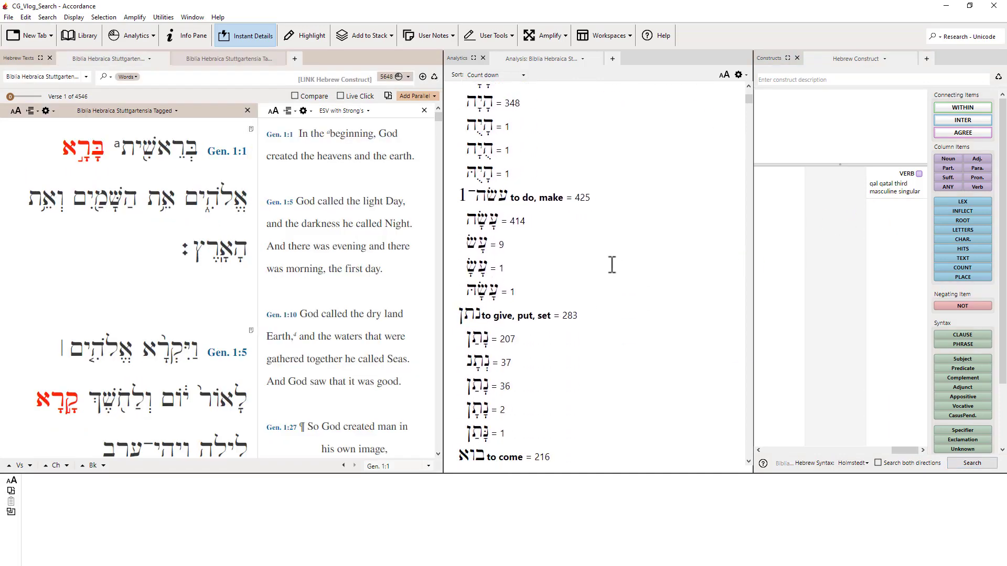
scroll(612, 265, "up", 5)
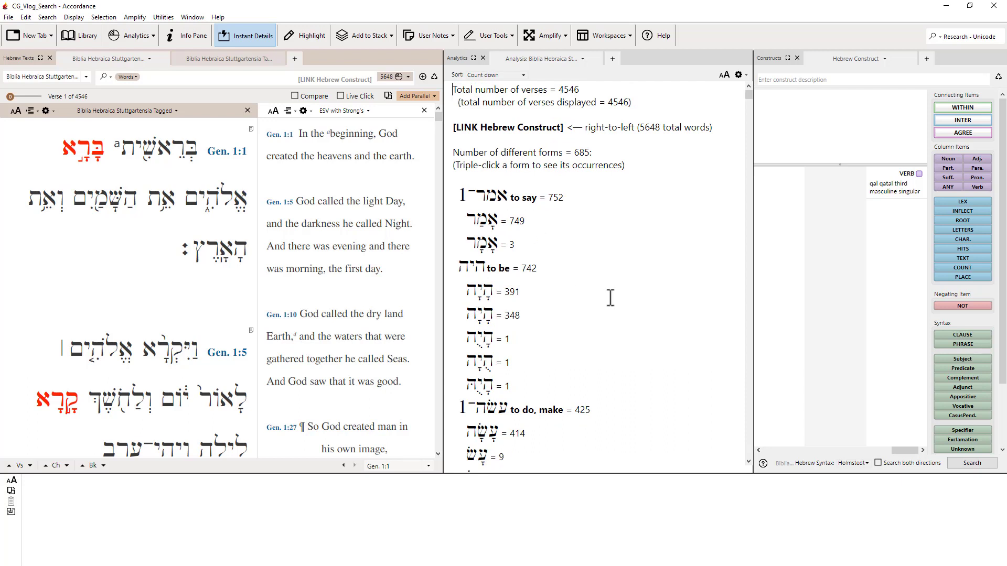
scroll(609, 293, "down", 3)
scroll(650, 262, "down", 9)
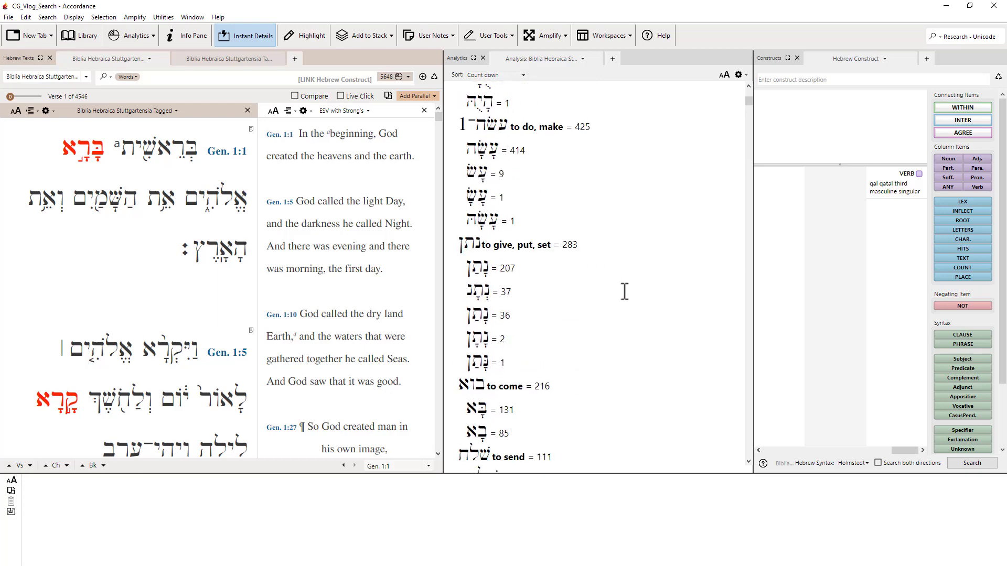
scroll(624, 294, "down", 2)
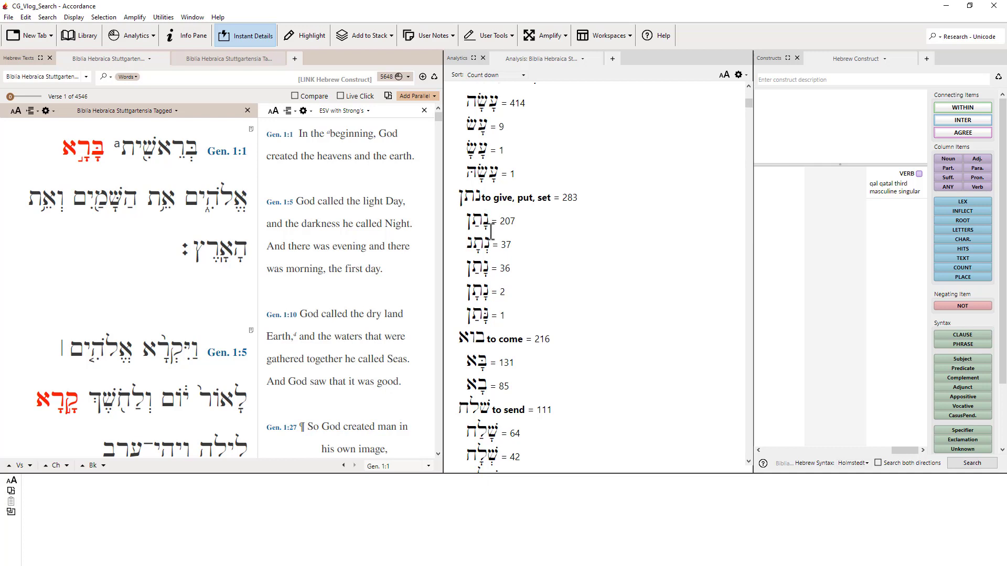
left_click_drag(521, 221, 499, 222)
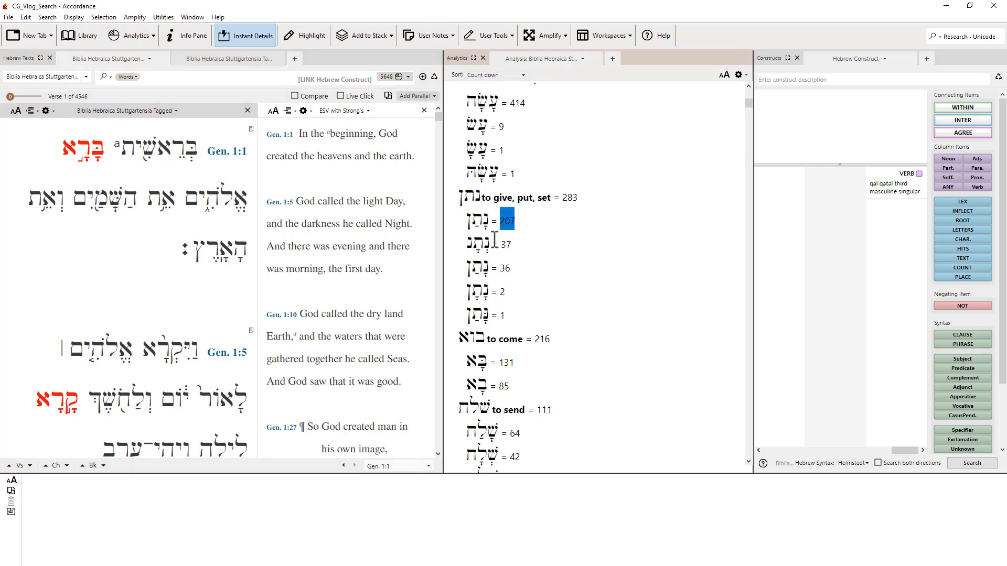
left_click(545, 244)
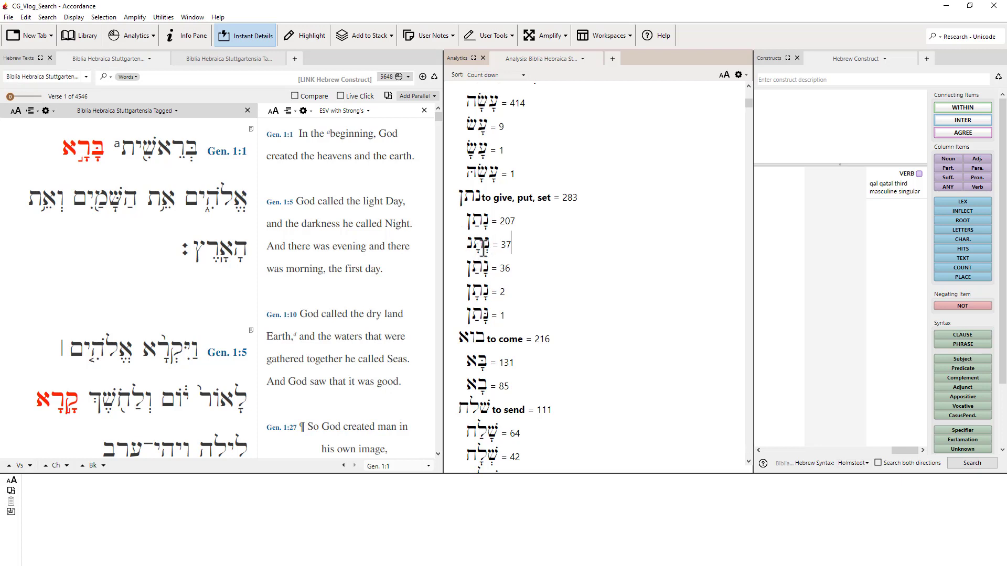
List the occurrences of the second form under נתן and inspect the attached pronominal suffixes in Gen. 31:7 and Ex. 13:11.
double_click(468, 242)
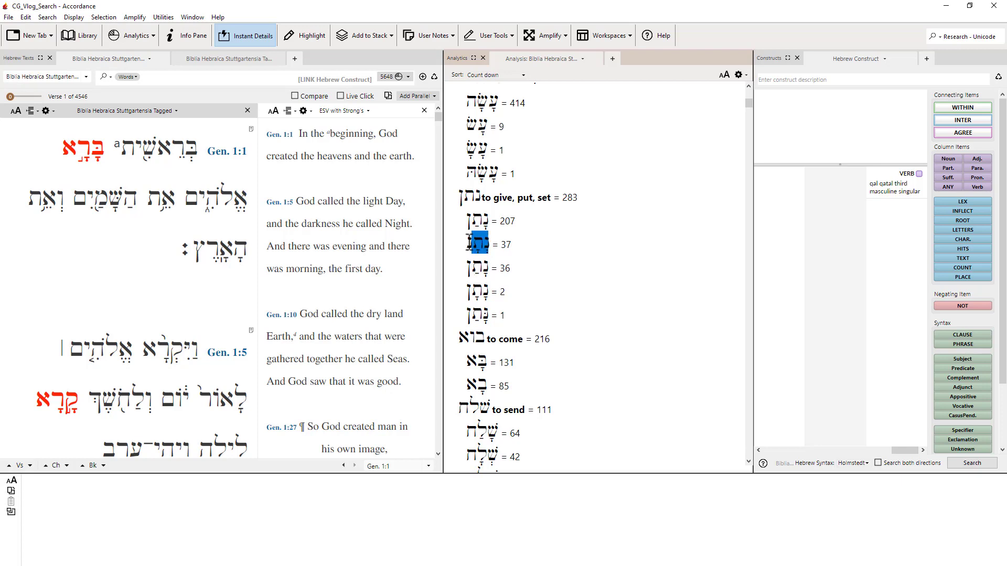
left_click(466, 246)
triple_click(478, 245)
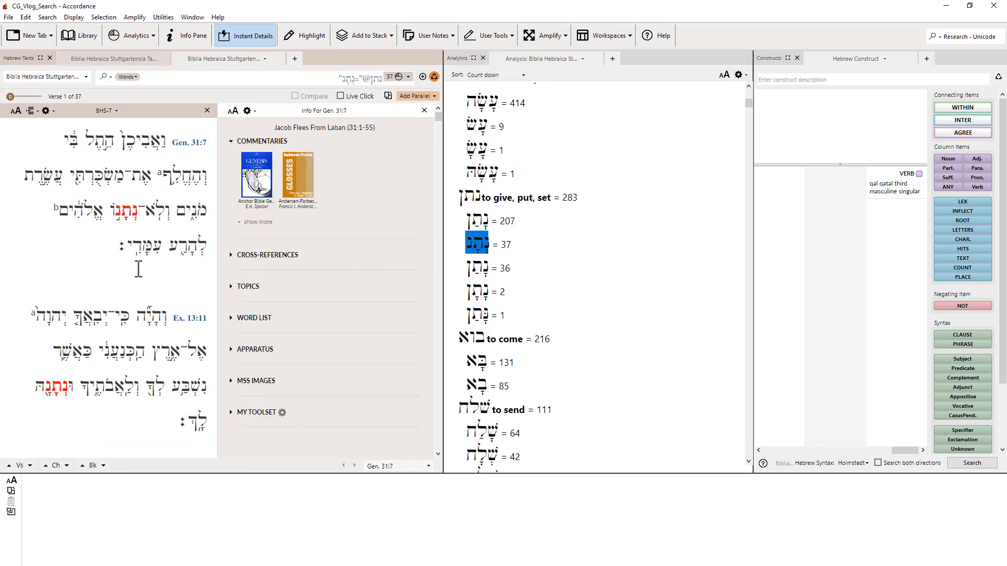
mouse_move(114, 217)
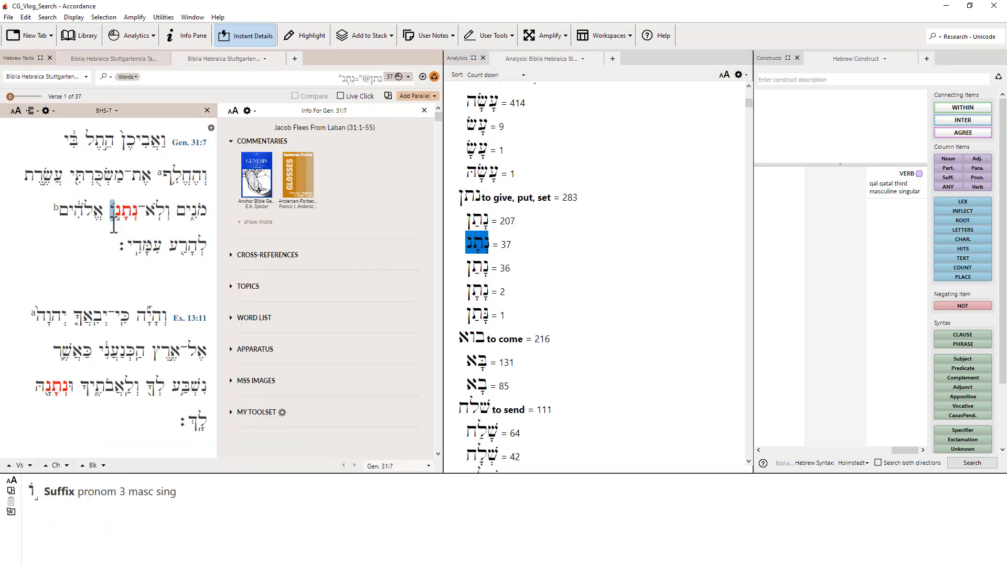
mouse_move(35, 401)
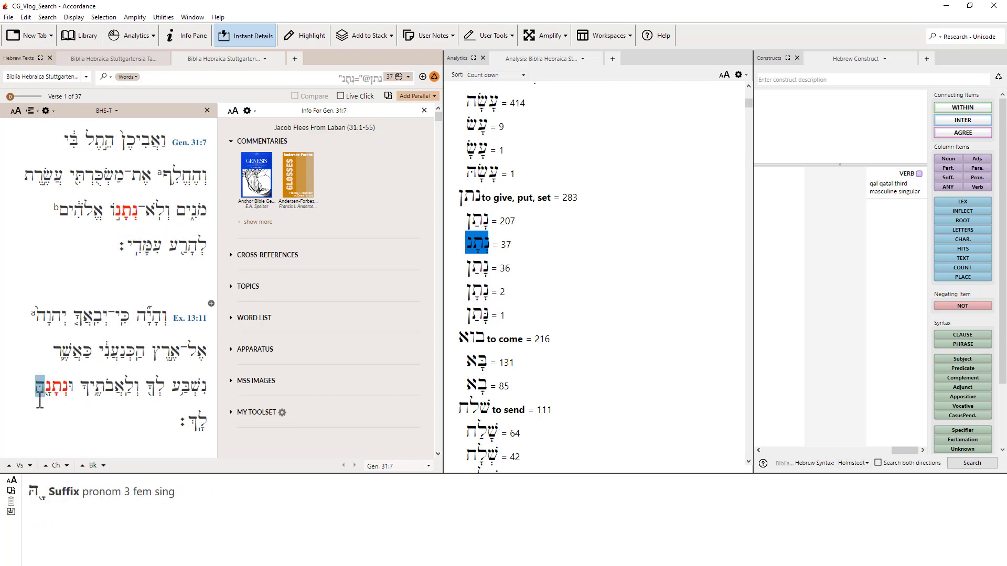
left_click(521, 256)
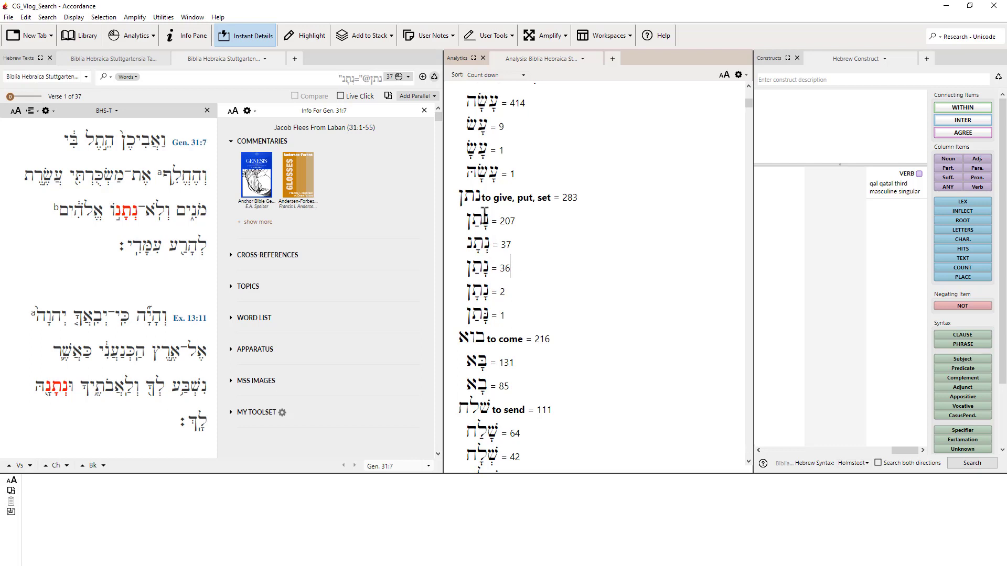
List the occurrences of the last two forms under נתן and read through the verses found for נָתָן.
left_click(481, 314)
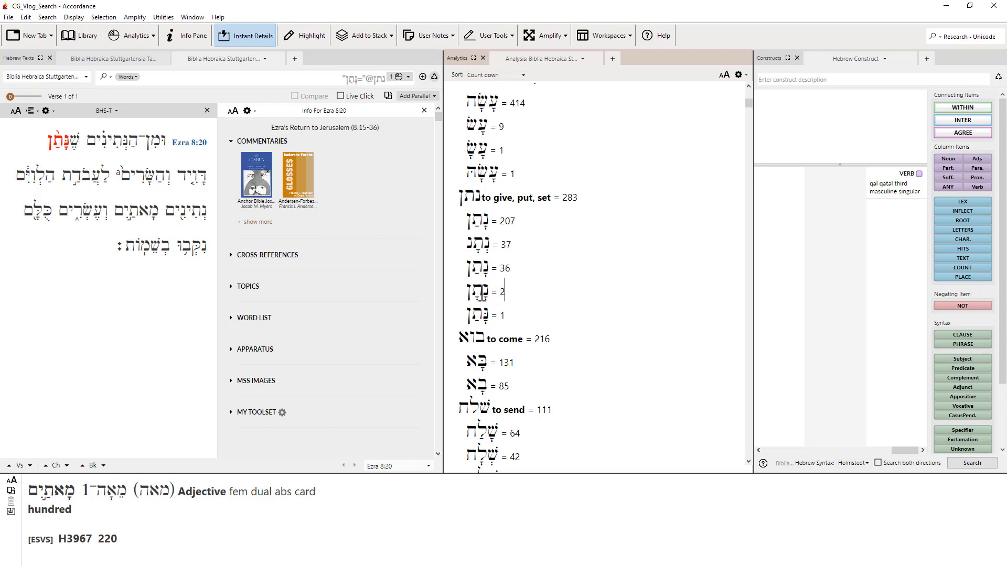
left_click(480, 294)
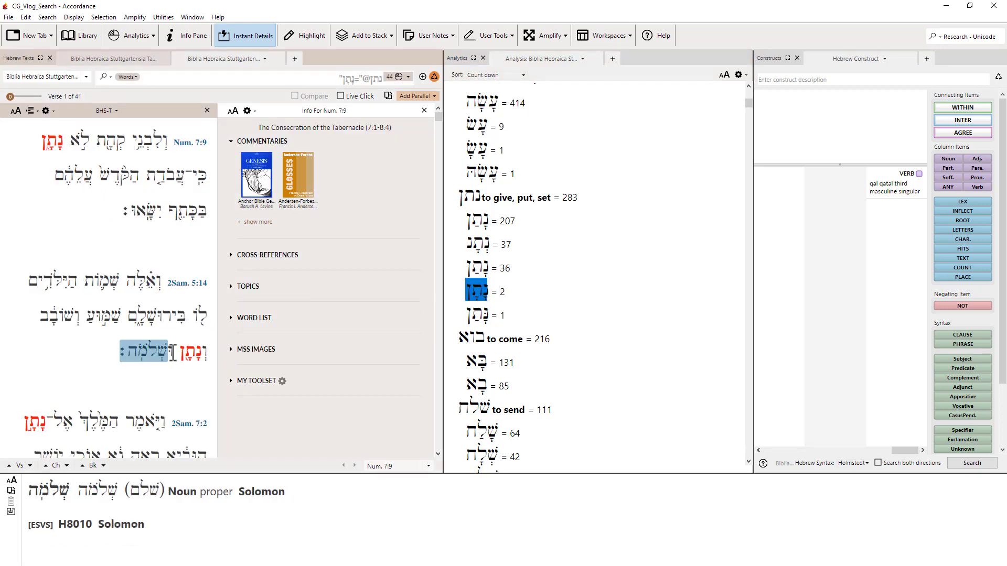
scroll(173, 372, "down", 3)
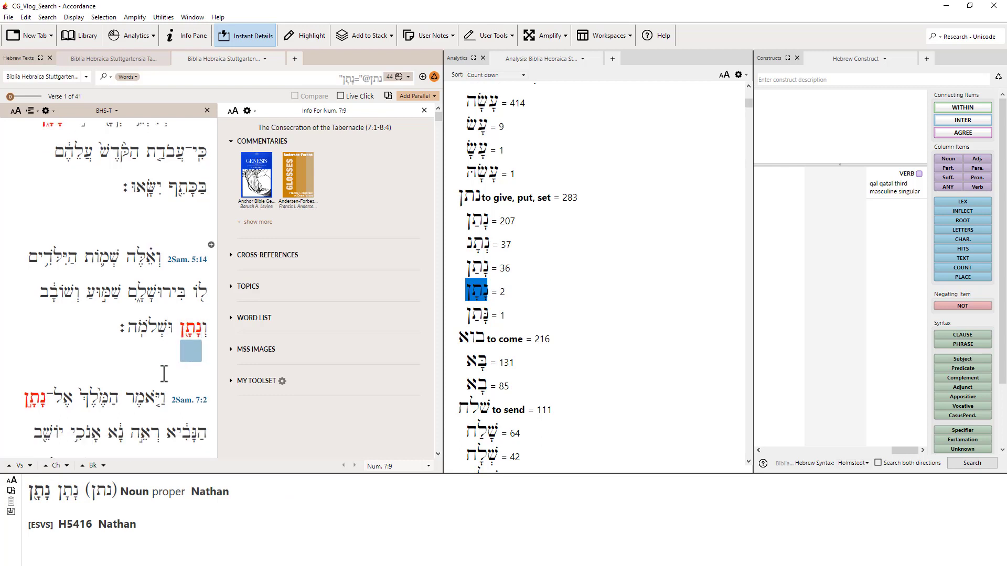
scroll(26, 309, "down", 3)
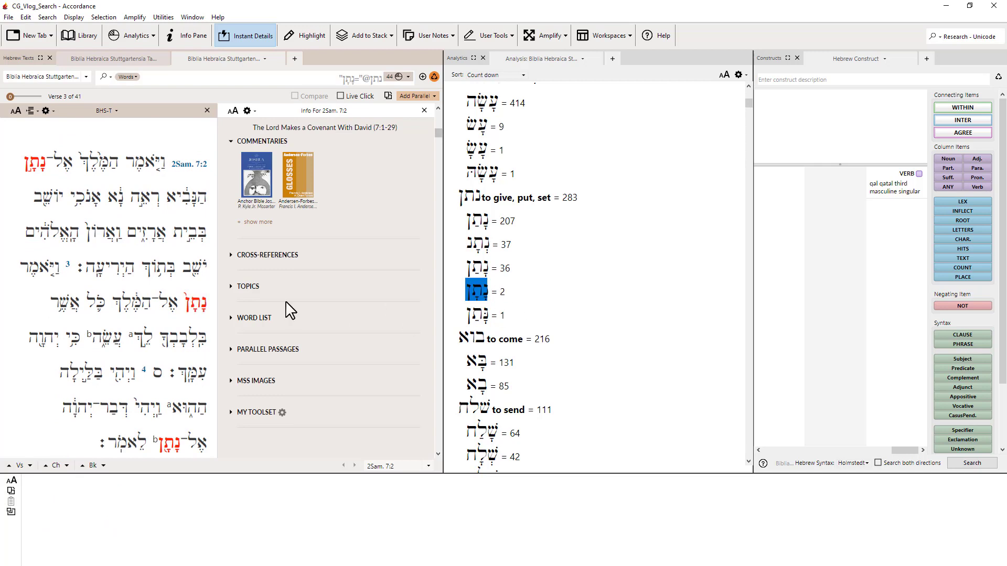
scroll(140, 296, "down", 7)
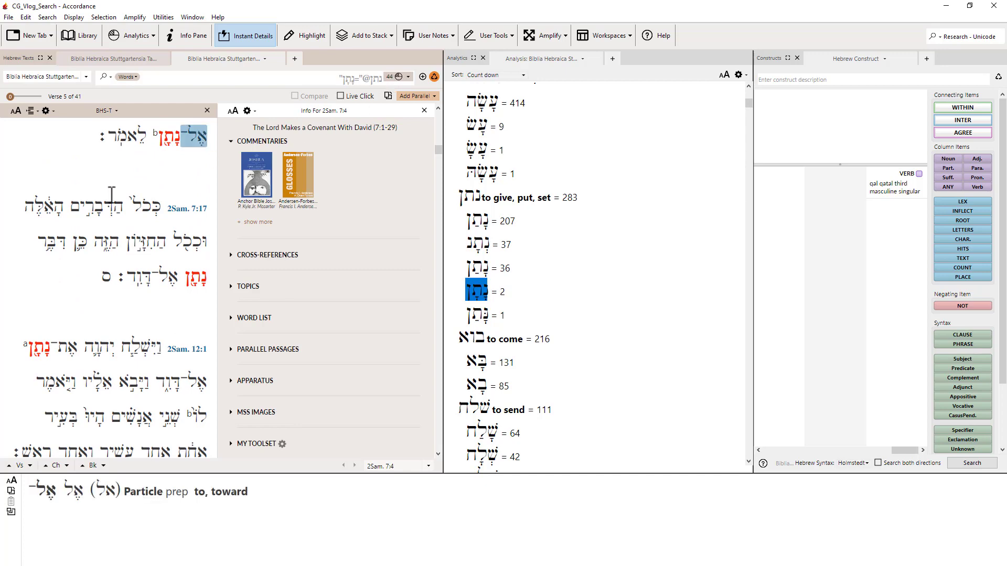
scroll(104, 330, "down", 10)
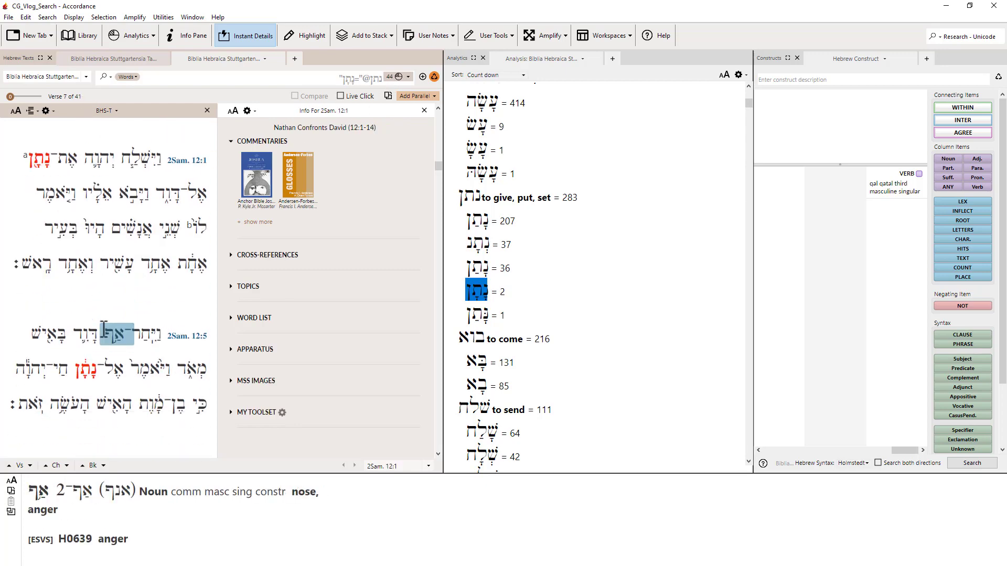
scroll(104, 327, "up", 10)
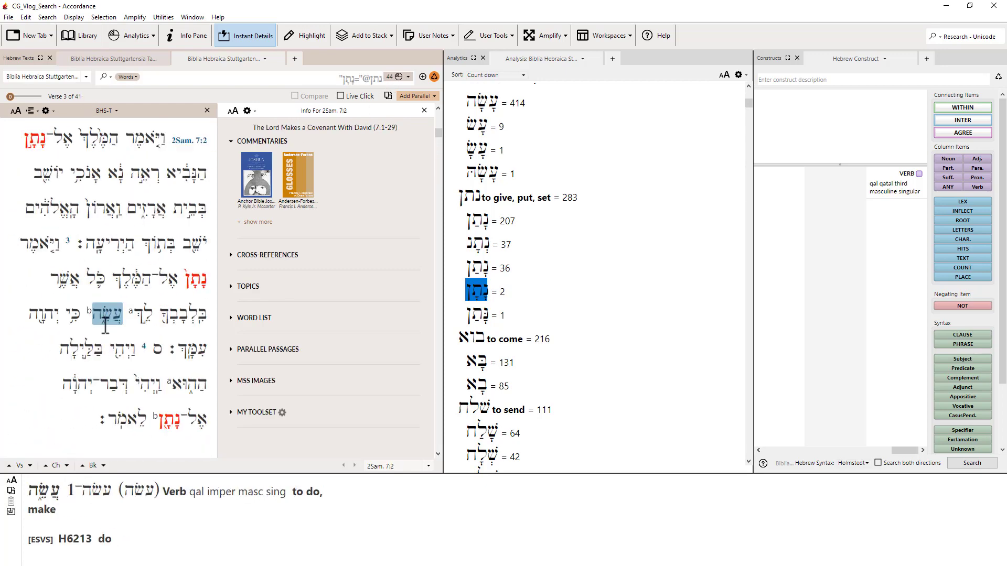
scroll(105, 326, "up", 3)
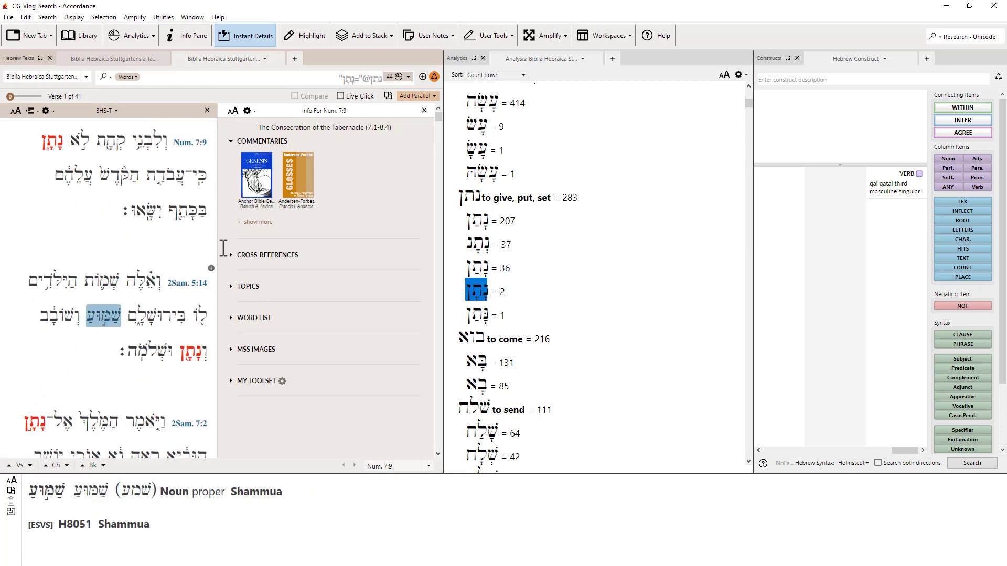
Show ESV with Strong's as the parallel text beside the נָתָן results and check the verb's parsing in Num. 7:9.
left_click(426, 96)
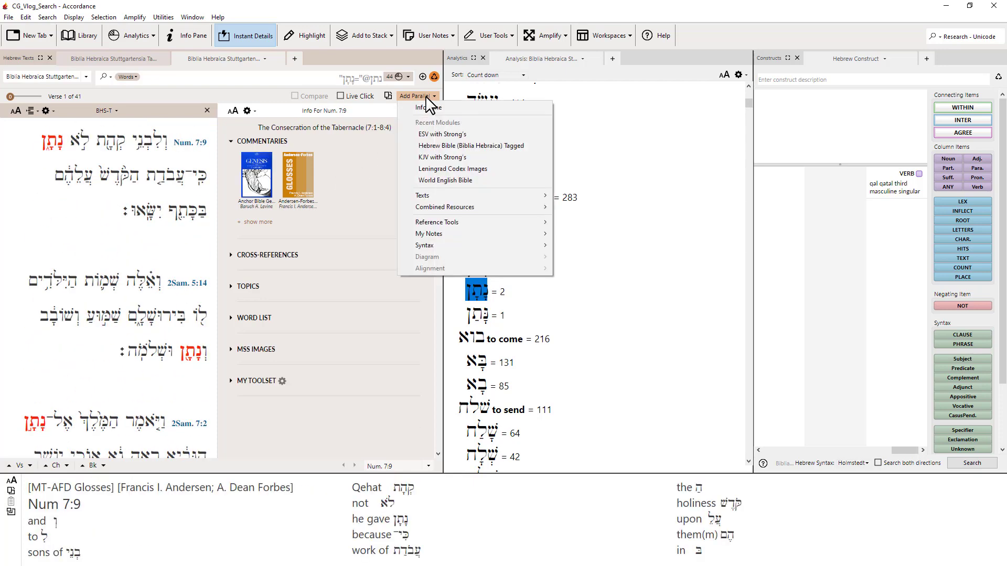
left_click(463, 138)
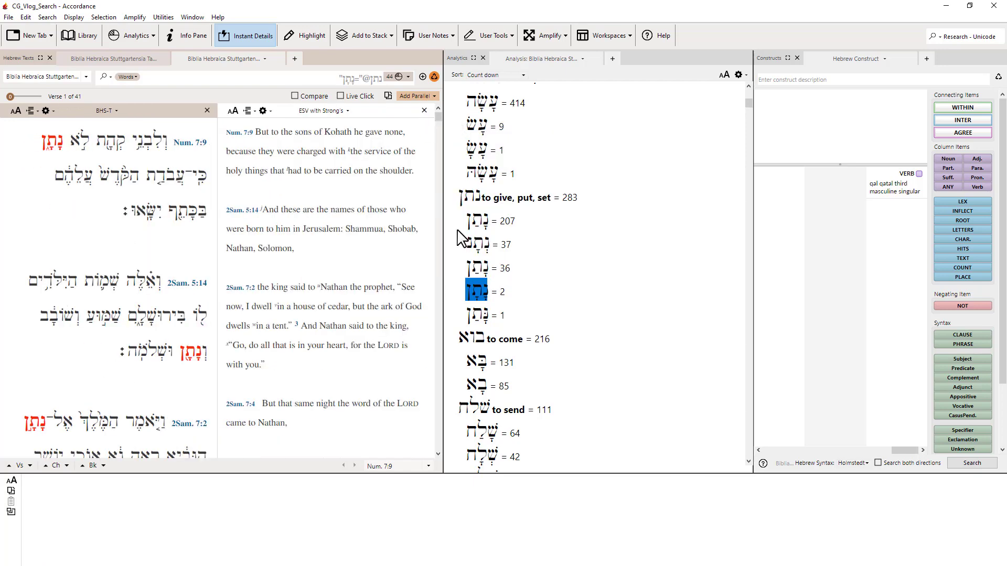
left_click(527, 291)
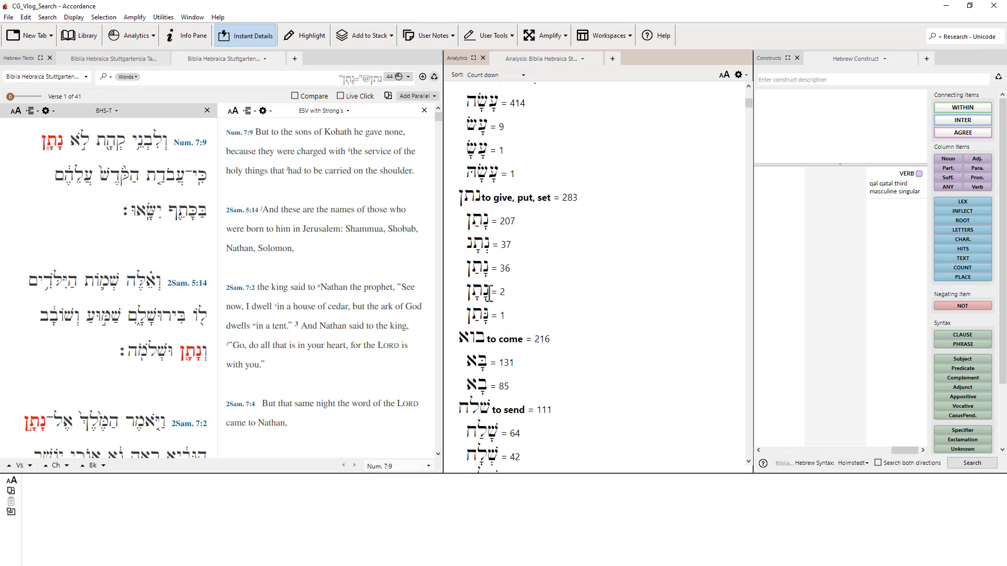
left_click_drag(488, 293, 492, 298)
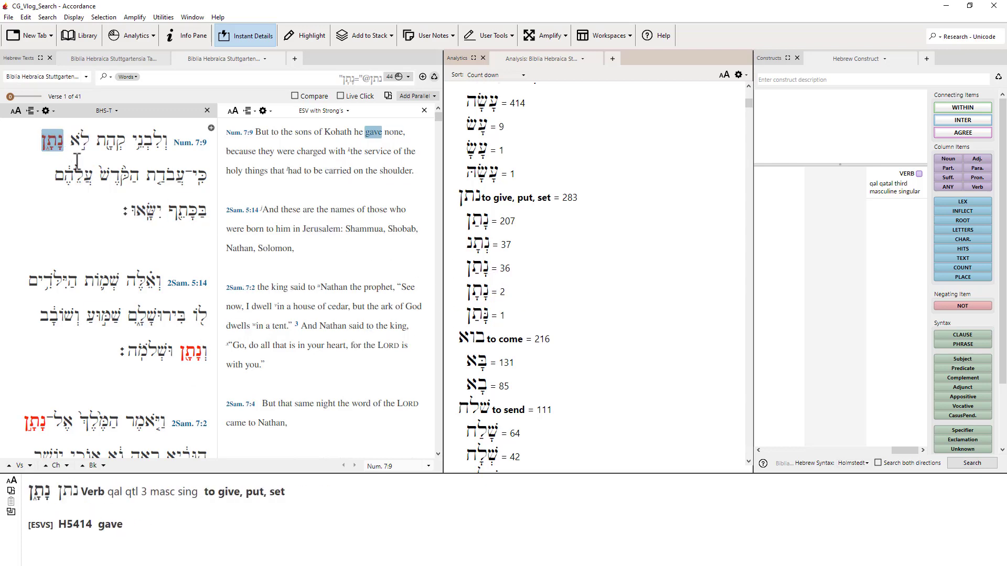
Check the parsing of the highlighted נתן hits in 2Sam. 7:2–3 against the parallel ESV text.
scroll(157, 278, "down", 1)
scroll(156, 278, "down", 2)
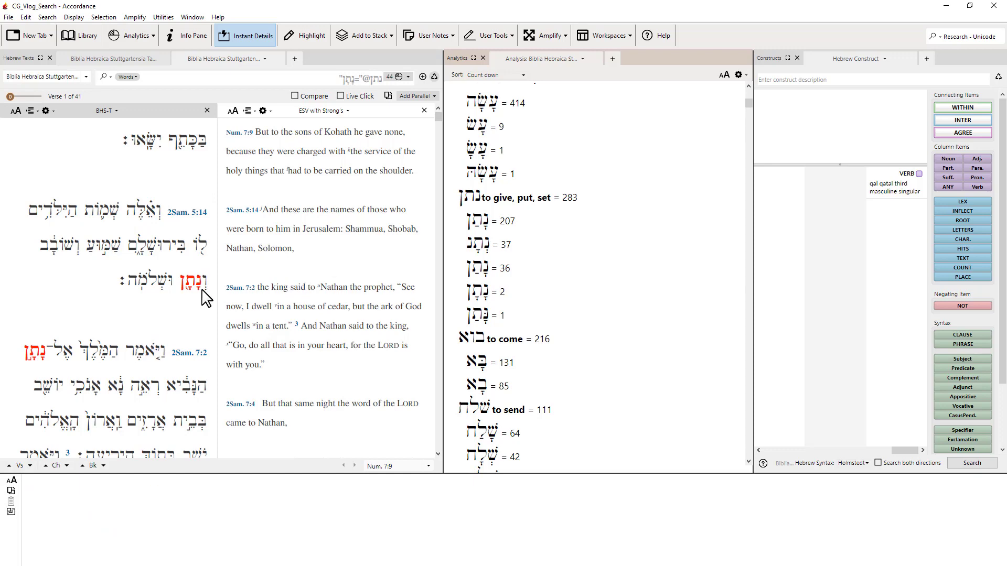
mouse_move(200, 284)
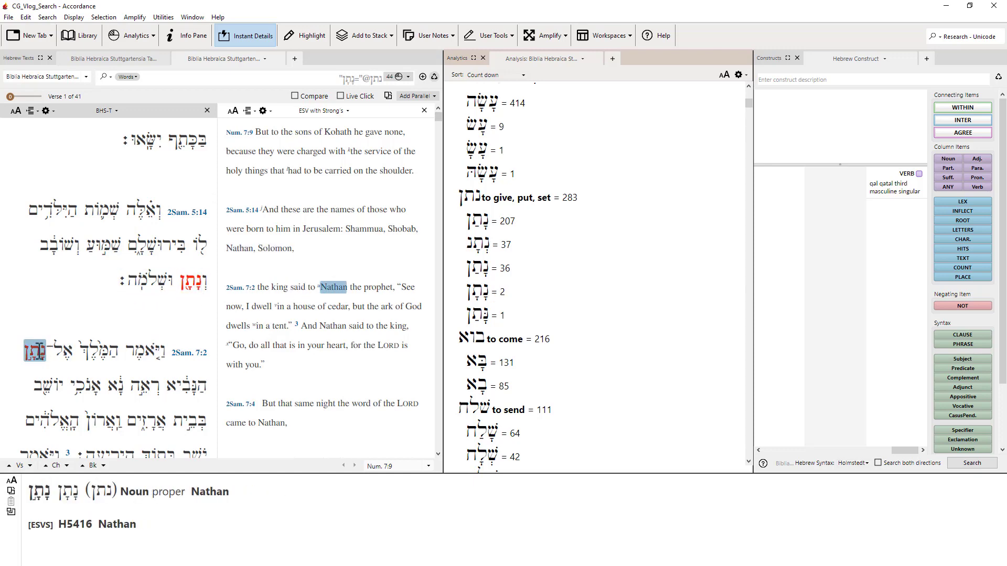
scroll(36, 347, "down", 3)
mouse_move(203, 312)
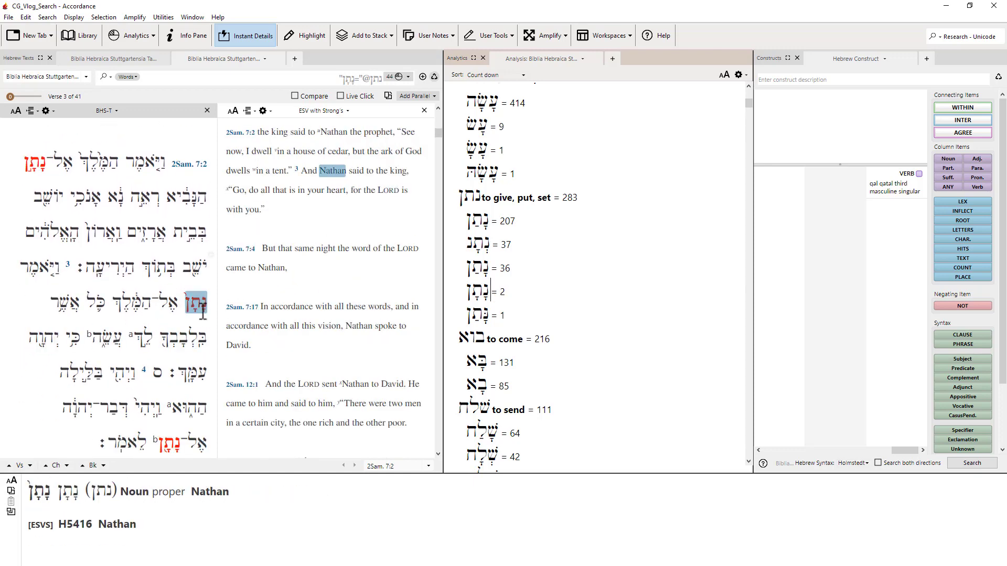
scroll(203, 312, "down", 2)
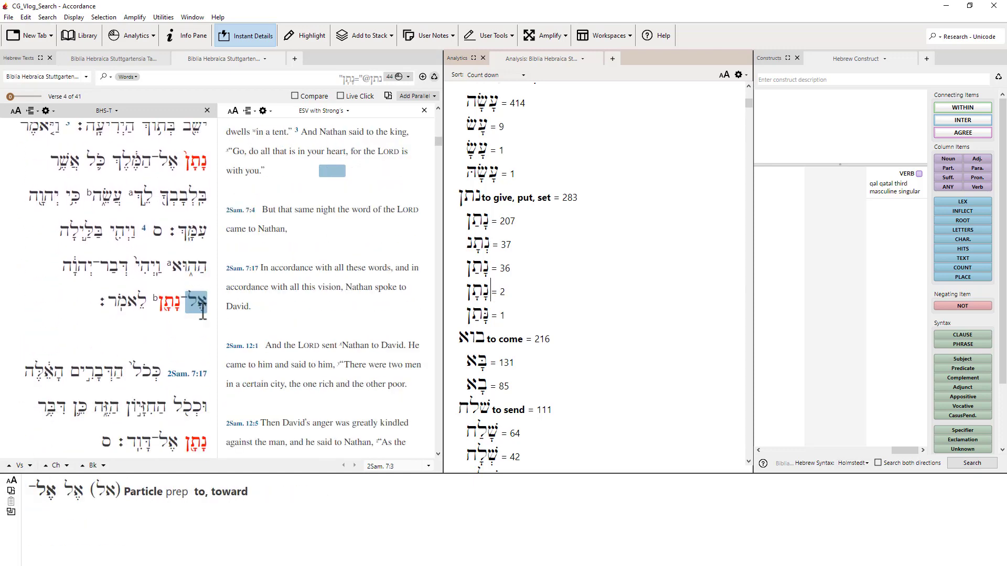
Read through the remaining נָתָן hits as far as 2Sam. 12:7 and review the verb forms around נתן in the analysis.
mouse_move(490, 292)
left_mouse_down()
mouse_move(471, 292)
mouse_move(483, 294)
left_mouse_up()
left_click(488, 292)
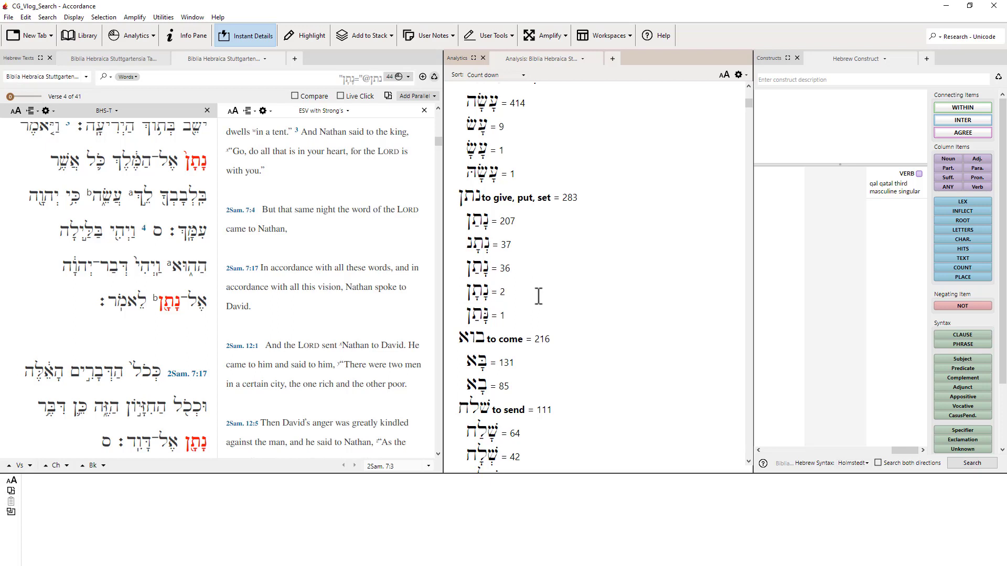
scroll(539, 296, "down", 3)
scroll(537, 294, "up", 3)
mouse_move(181, 252)
mouse_move(191, 303)
scroll(190, 304, "down", 5)
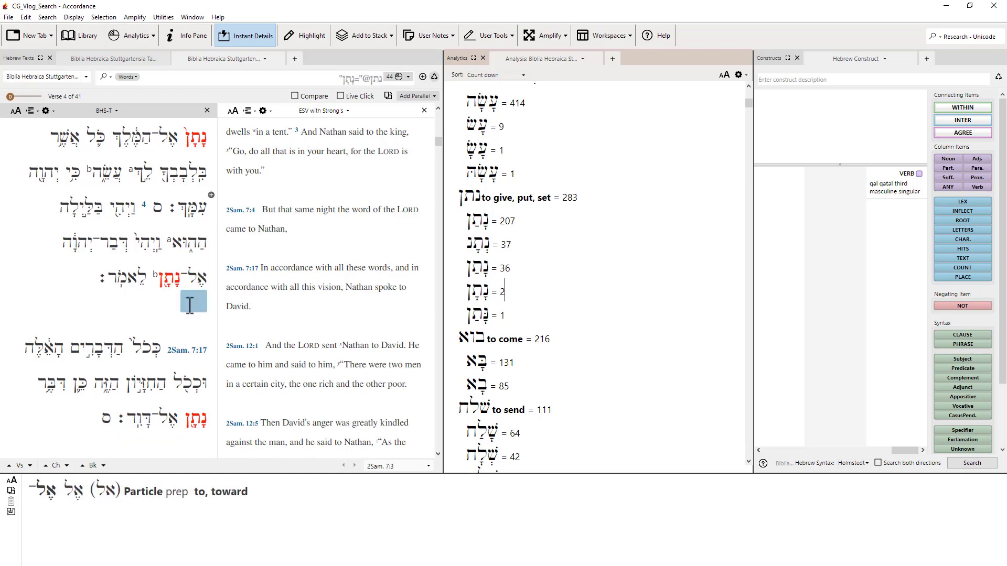
scroll(189, 304, "down", 4)
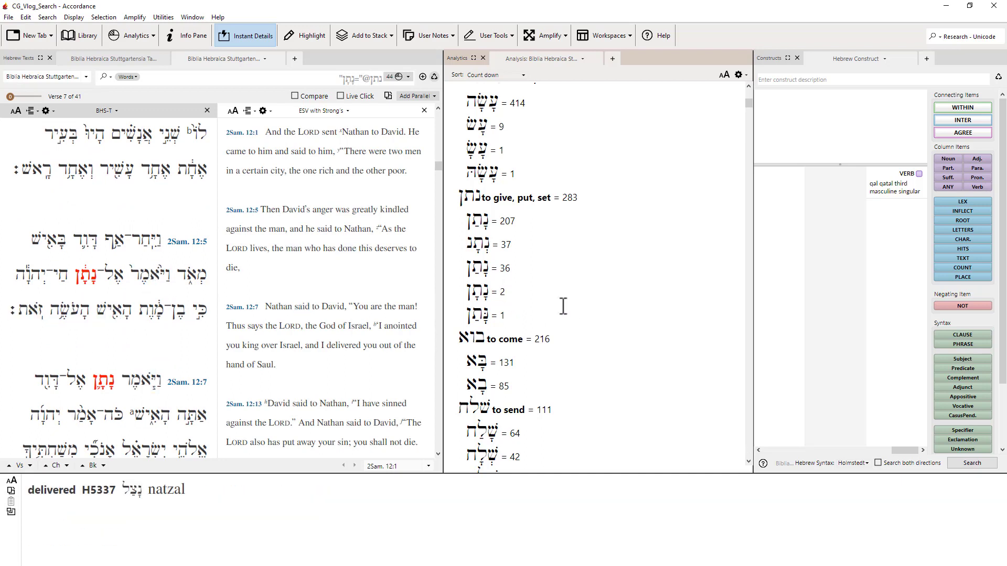
scroll(588, 330, "up", 3)
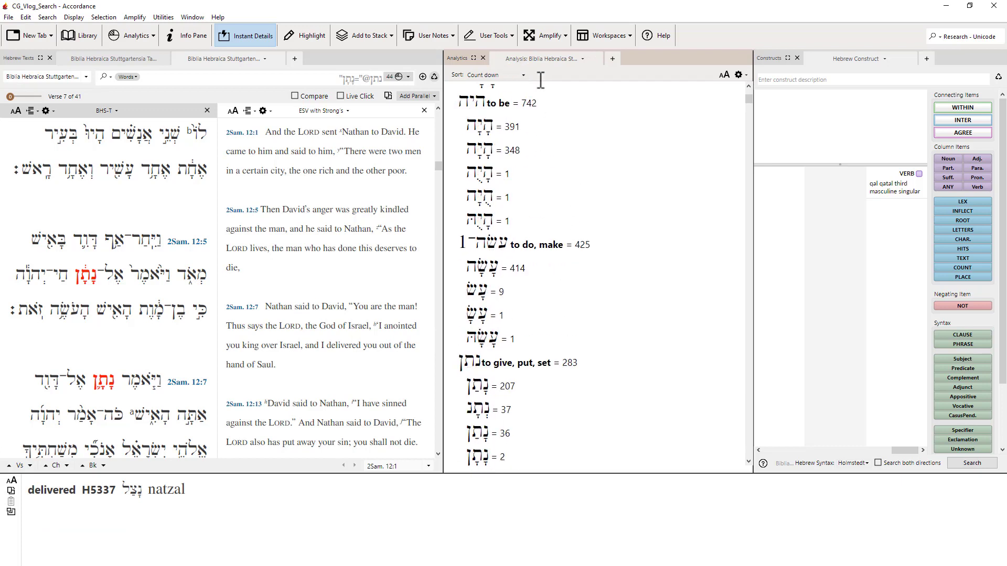
scroll(577, 425, "down", 3)
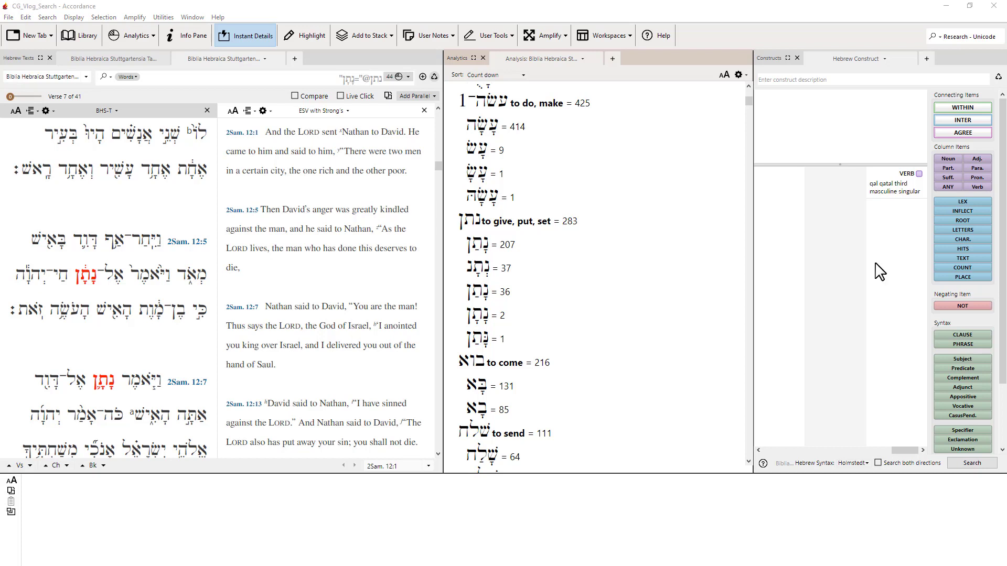
Replace the VERB item in the Hebrew construct with the exact lexical form אמר-1 (to say) and run the search.
left_click(912, 236)
left_click(900, 176)
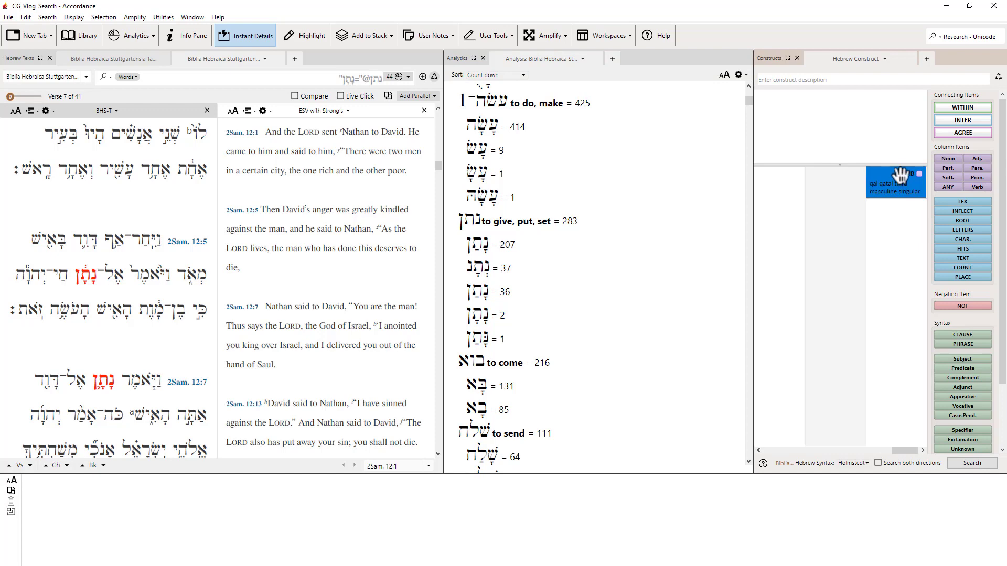
key("Delete")
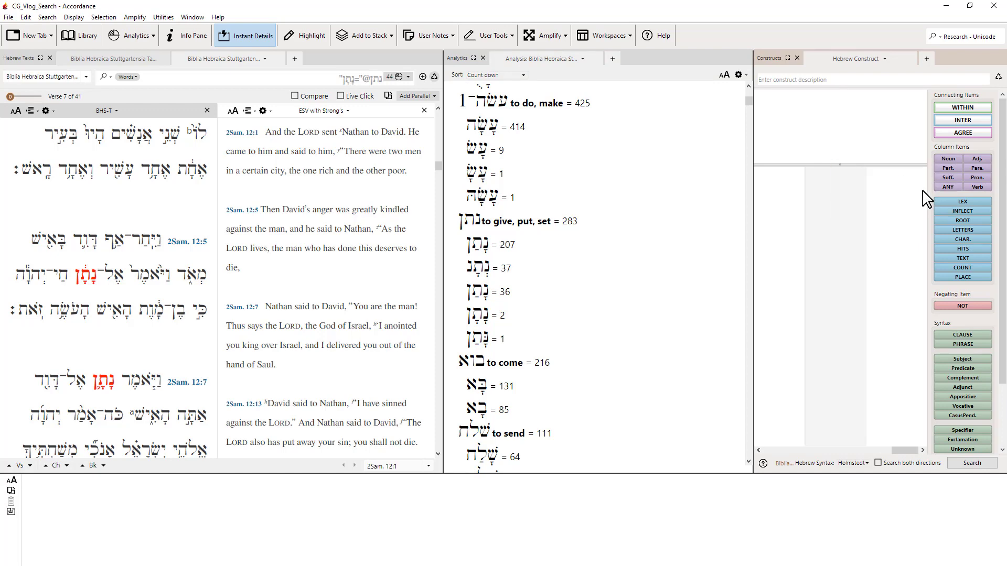
left_click_drag(952, 203, 912, 184)
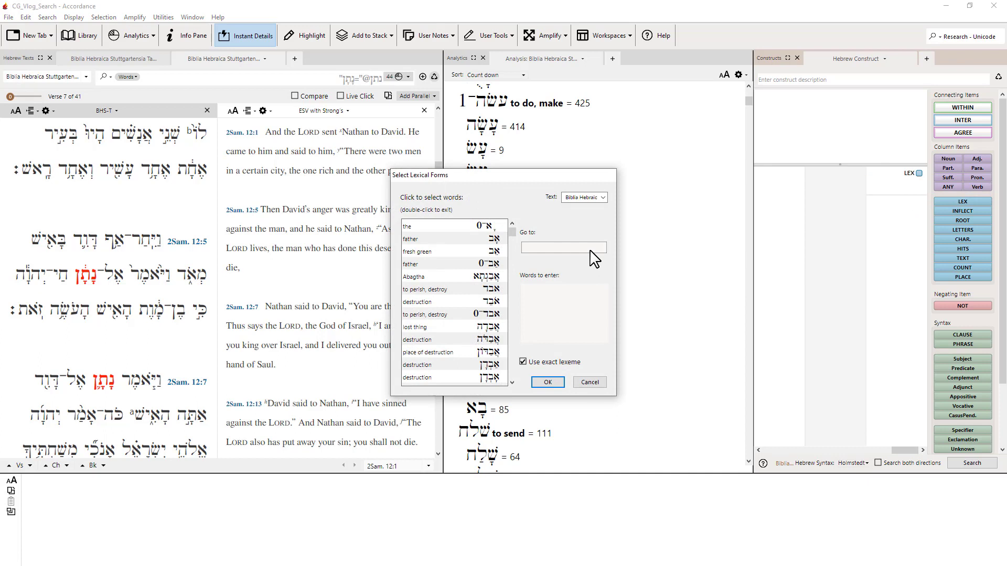
type("אמר")
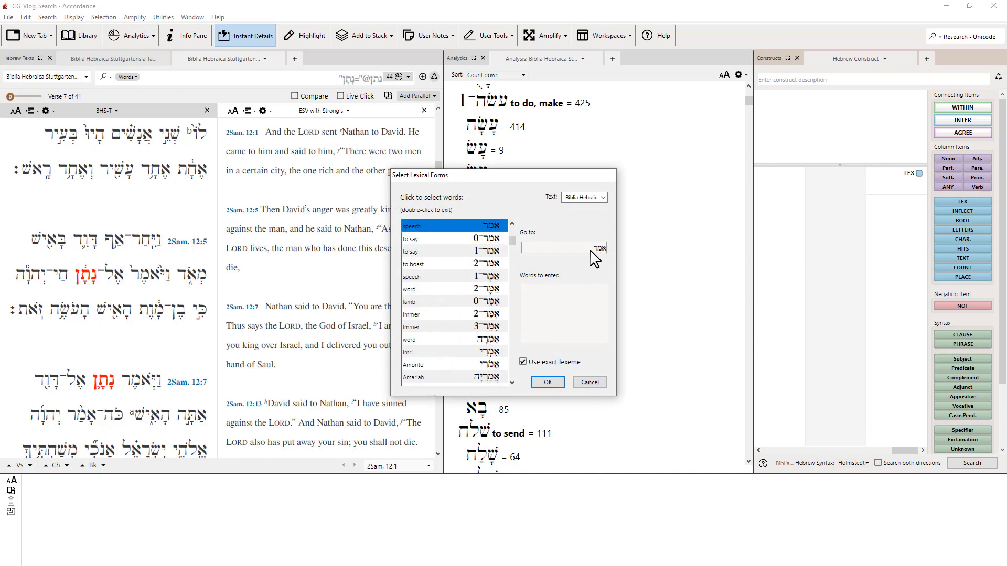
left_click(490, 252)
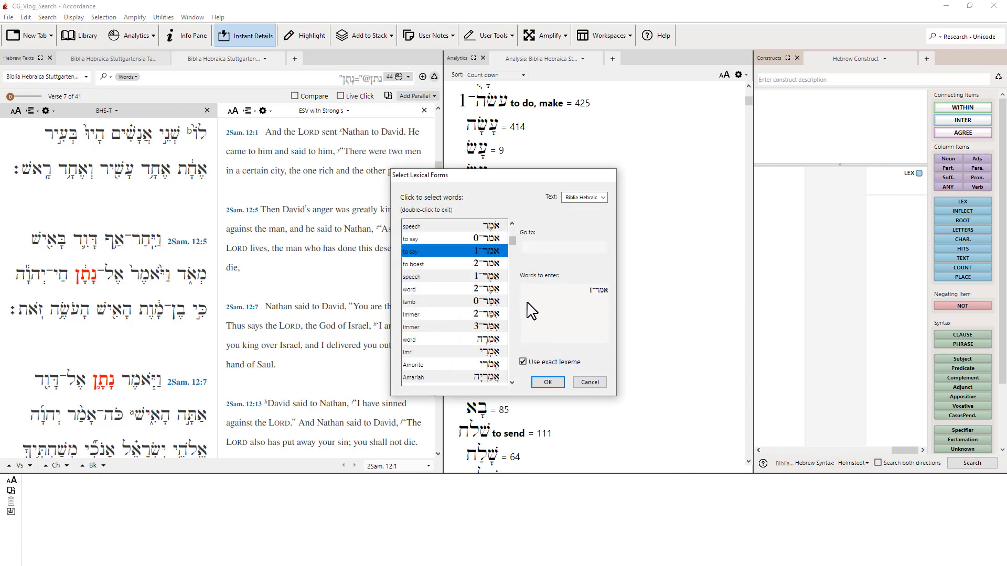
left_click(549, 387)
left_click(972, 463)
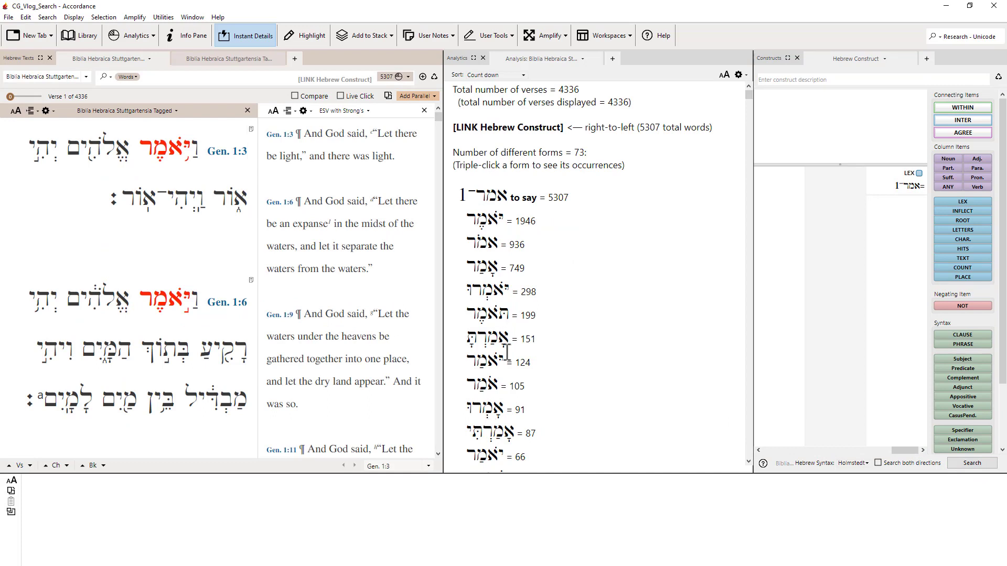
Change the analysis display to break down the lexical form by Stem instead of INFLECT.
scroll(507, 352, "down", 3)
scroll(566, 349, "up", 3)
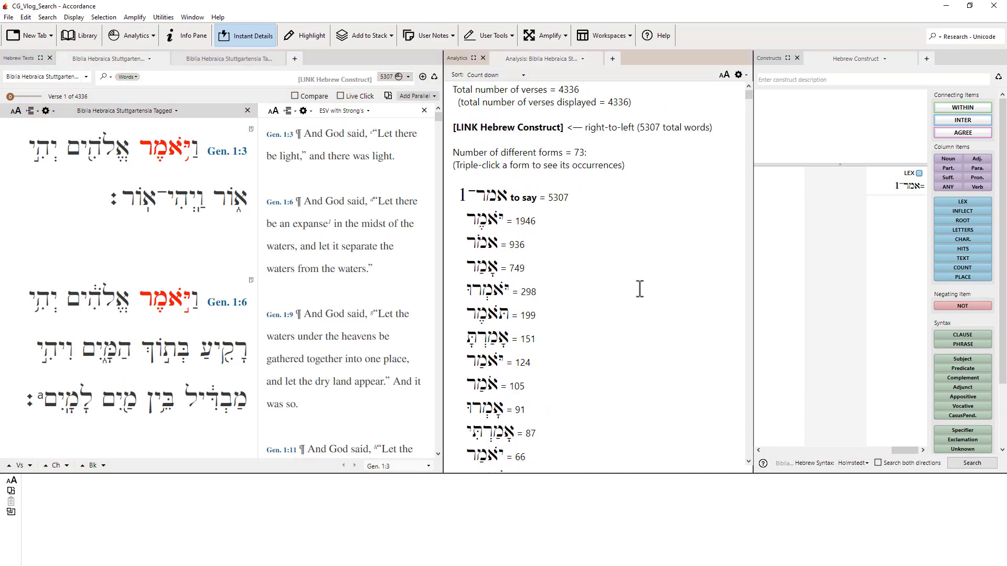
key("ctrl+t")
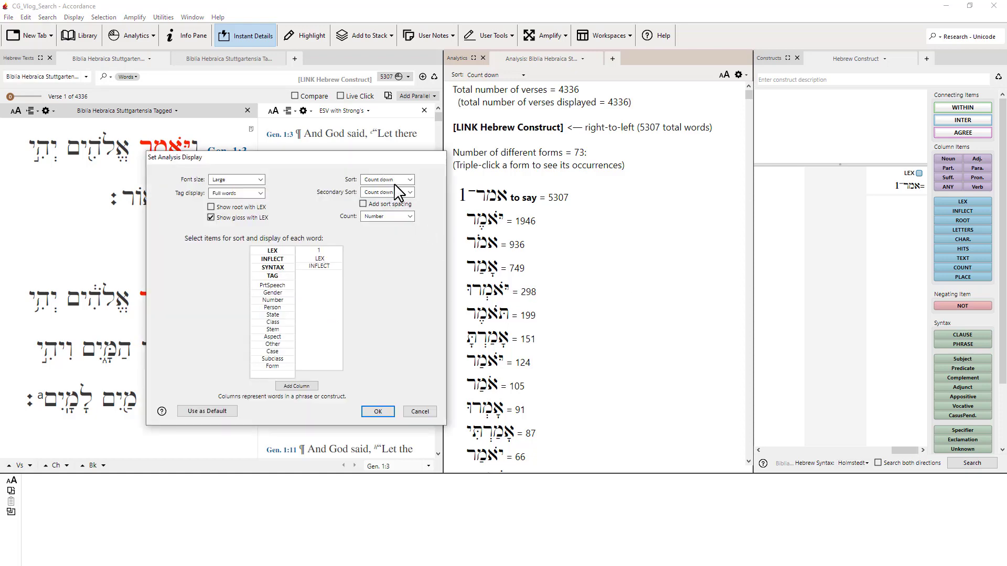
left_click_drag(370, 164, 610, 84)
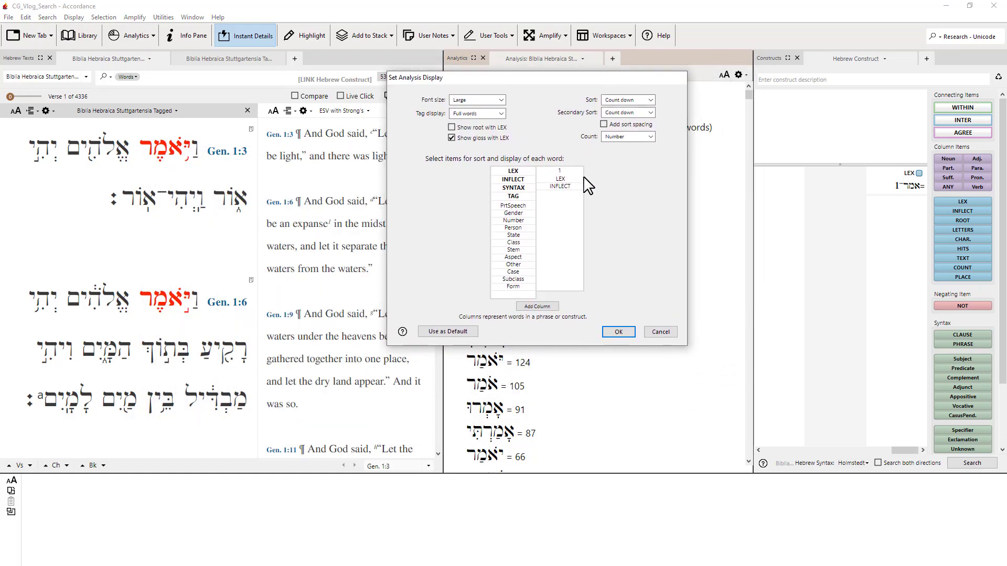
left_click(571, 187)
key("Delete")
left_click_drag(517, 250, 561, 188)
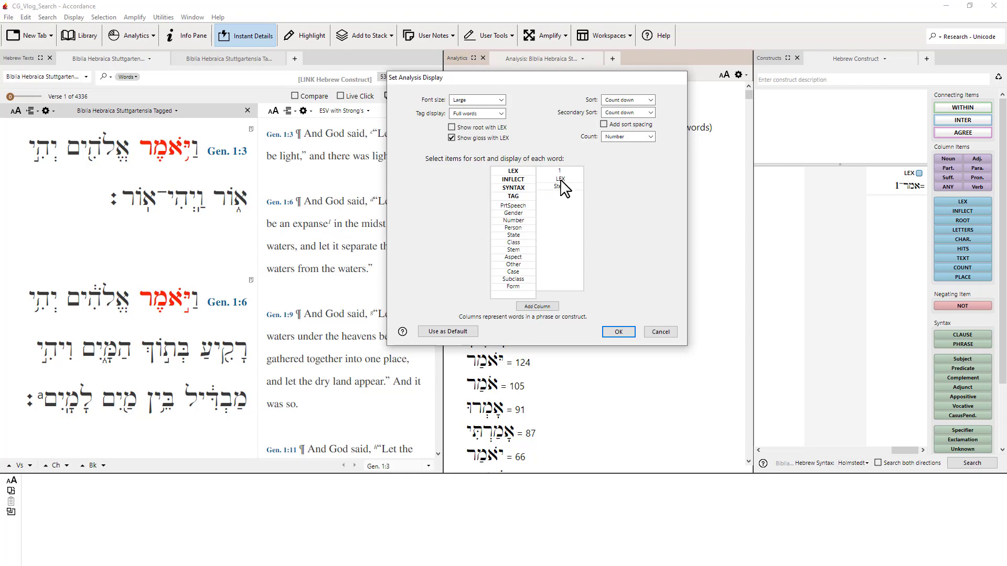
left_click(619, 334)
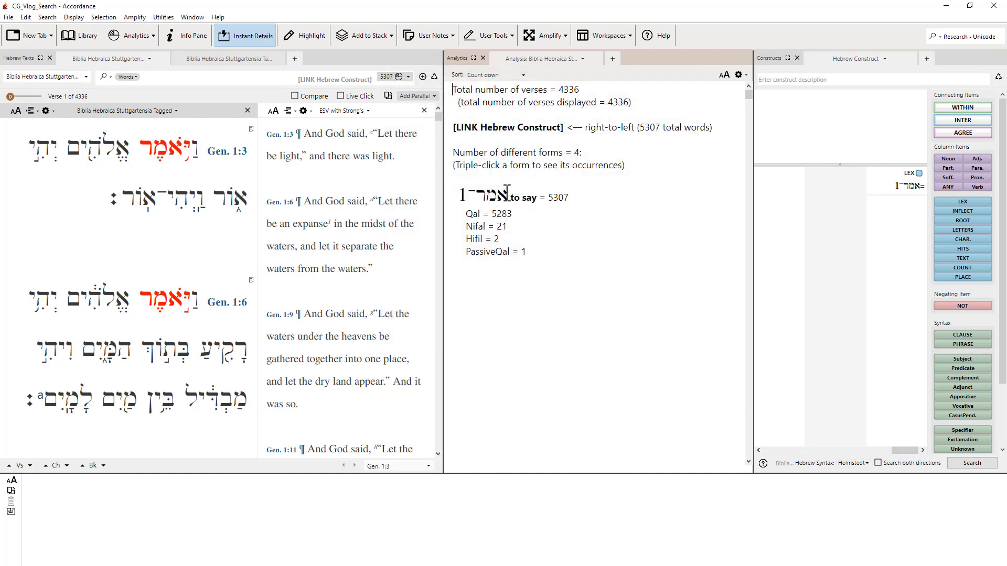
Compare the total count of אמר-1 with the count of its Qal stem in the analysis.
double_click(577, 198)
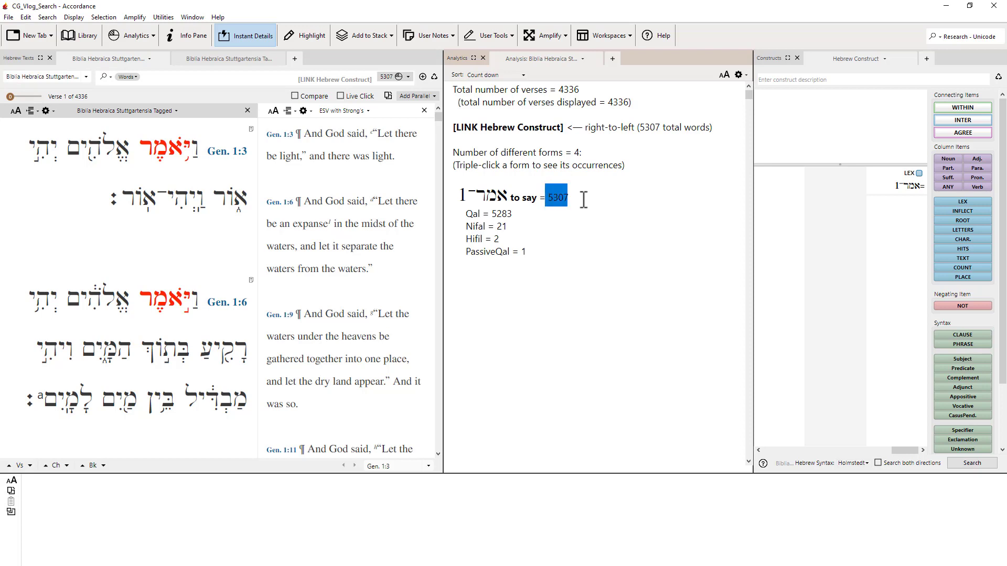
left_click(577, 198)
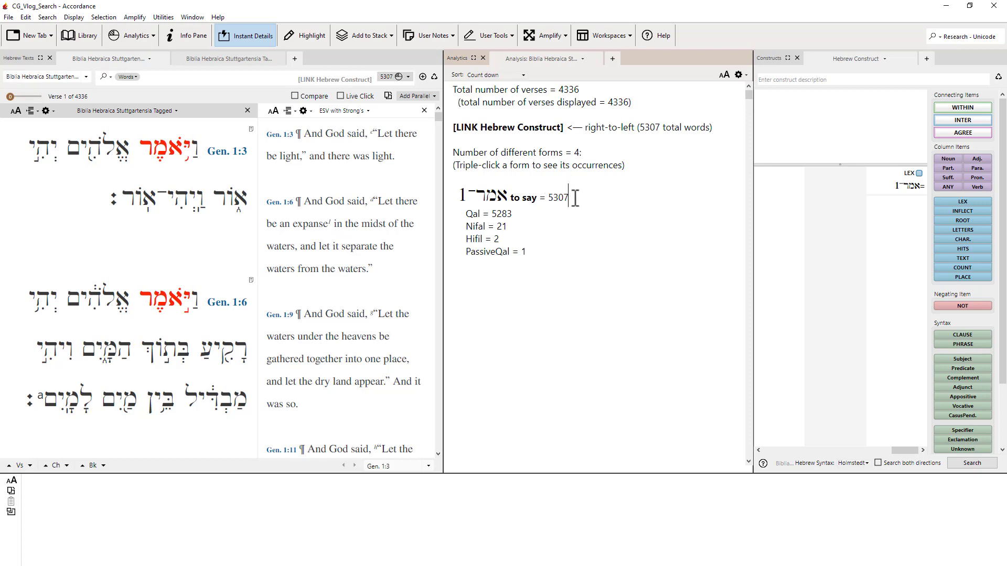
double_click(516, 214)
left_click(516, 214)
Add a VERB item with the hifil stem beneath אמר-1 in the construct and run the search.
left_click_drag(977, 186, 894, 216)
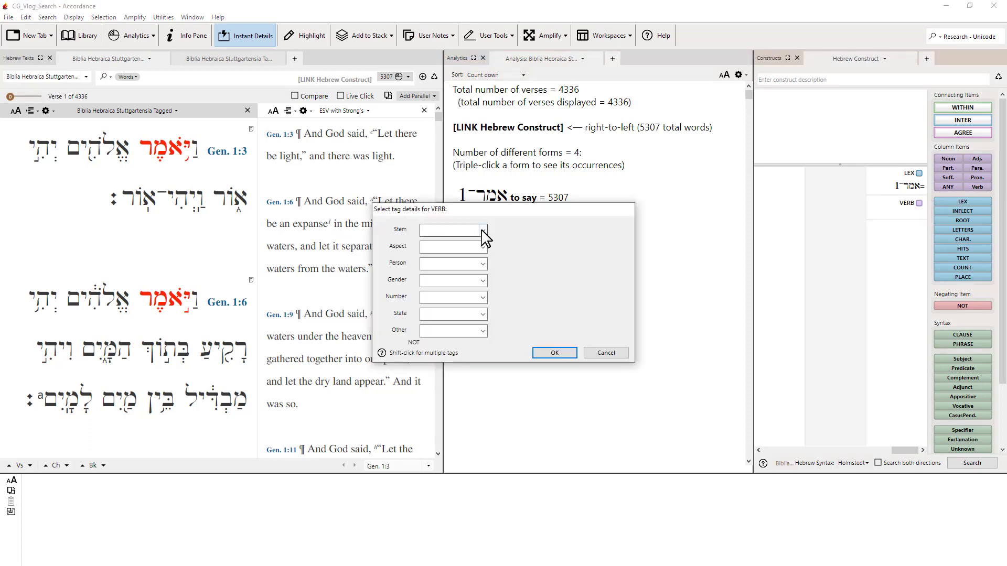
left_click(474, 231)
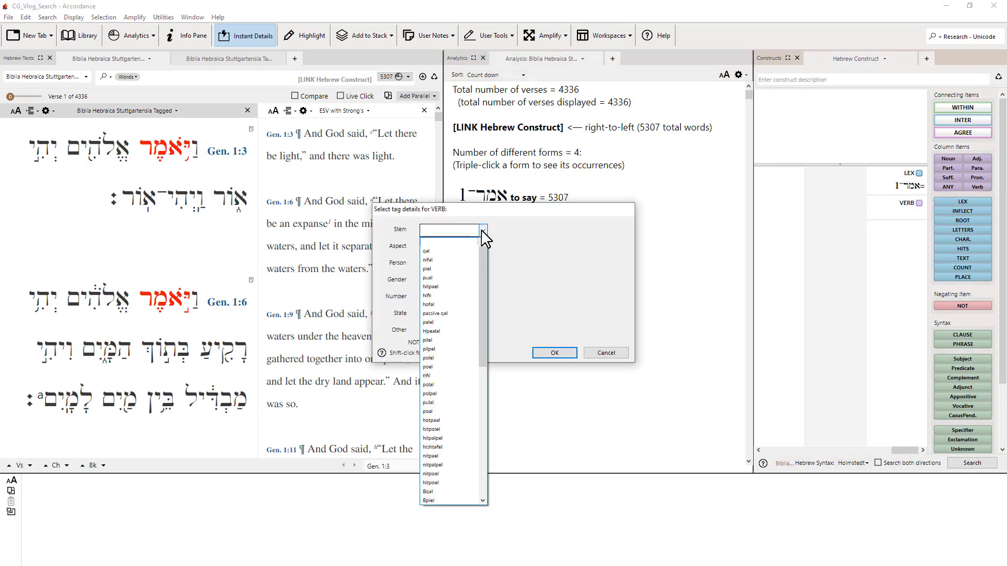
left_click(451, 295)
left_click(555, 352)
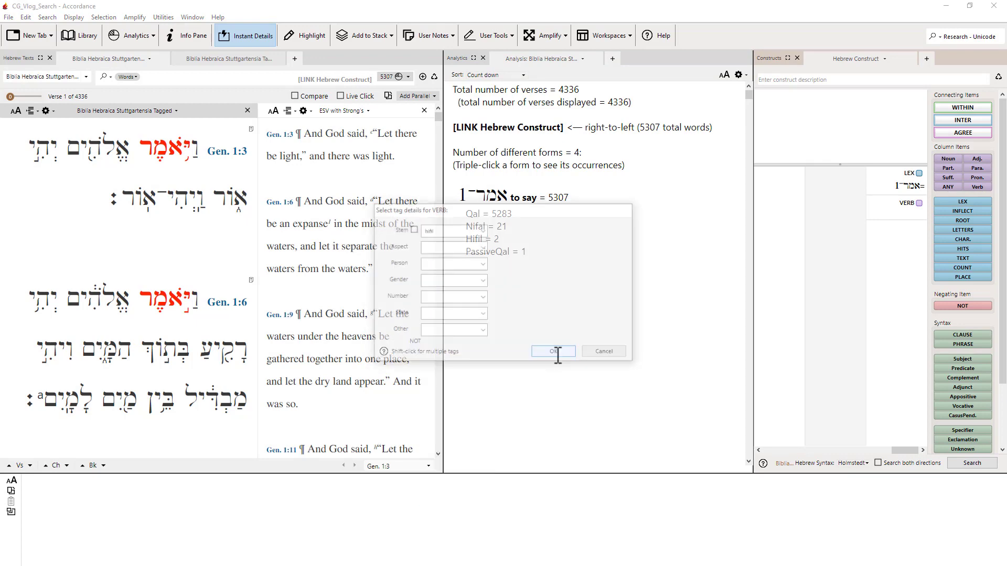
left_click(972, 464)
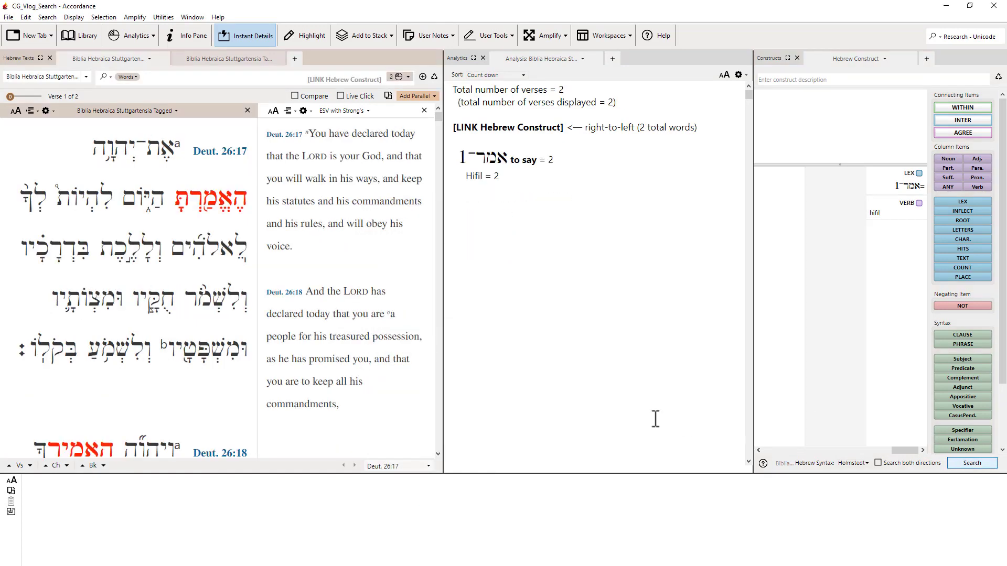
Inspect the parsing and translation of the hifil form in Deut. 26:17 and read the second hit in Deut. 26:18.
mouse_move(209, 207)
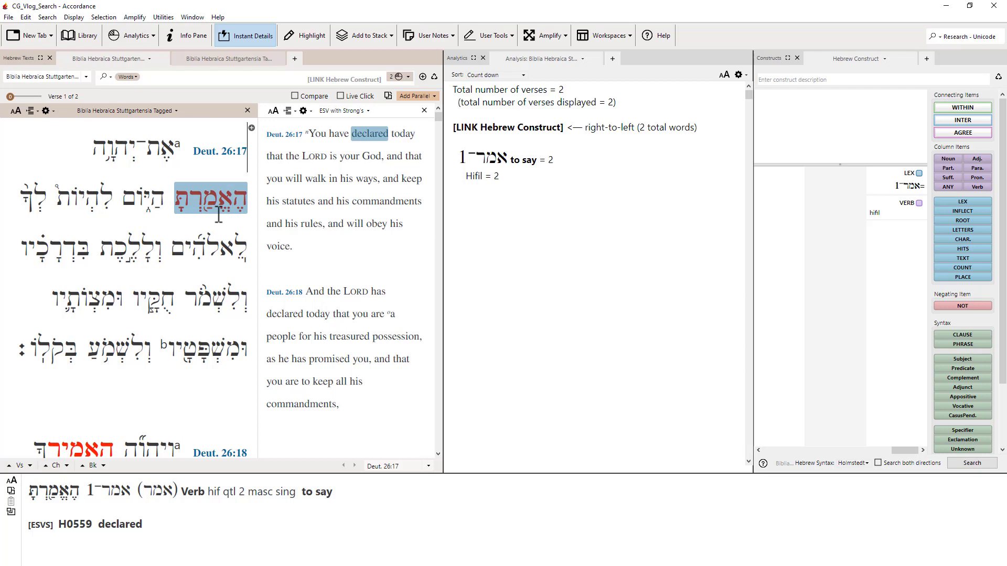
scroll(181, 288, "down", 3)
scroll(181, 288, "up", 3)
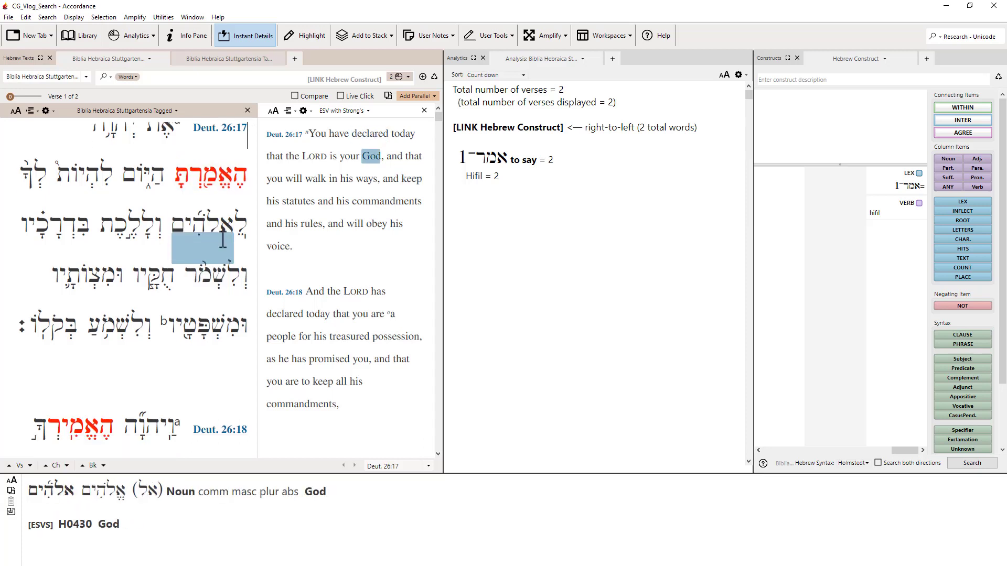
scroll(236, 304, "down", 2)
scroll(229, 382, "down", 2)
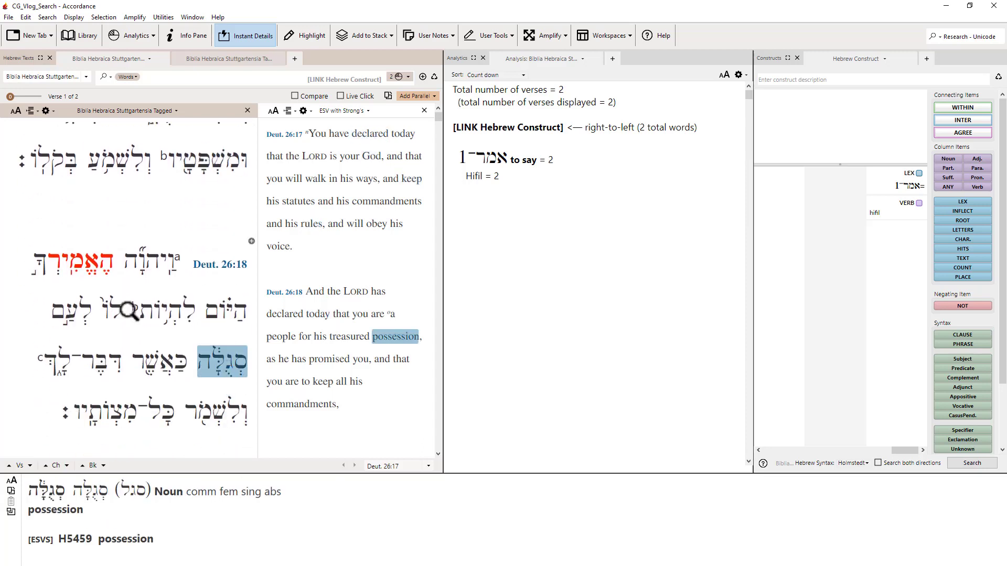
scroll(74, 263, "up", 1)
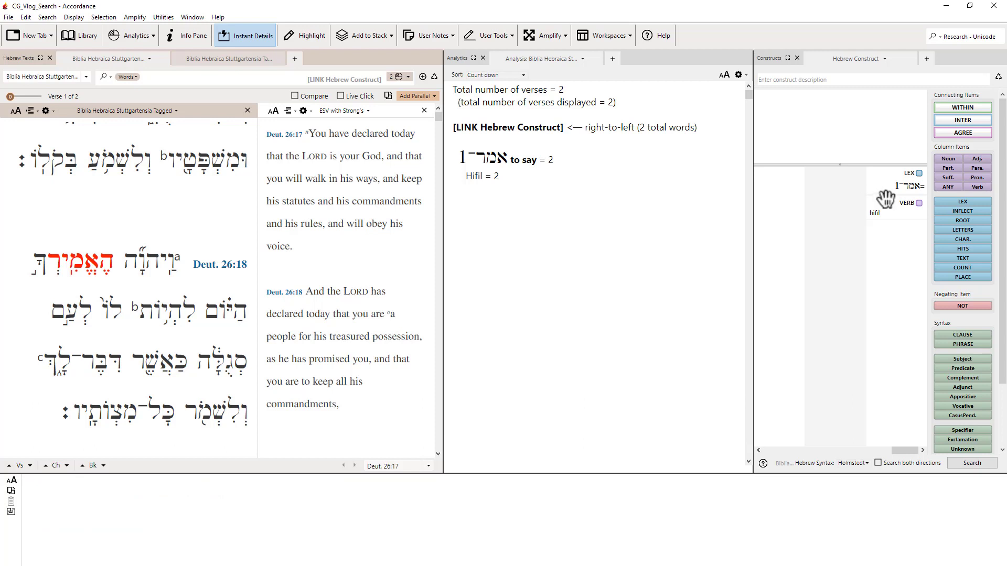
Rerun the search for אמר-1 without the hifil VERB item and browse the hits from Gen. 1:3 to Gen. 1:22.
left_click_drag(883, 199, 900, 209)
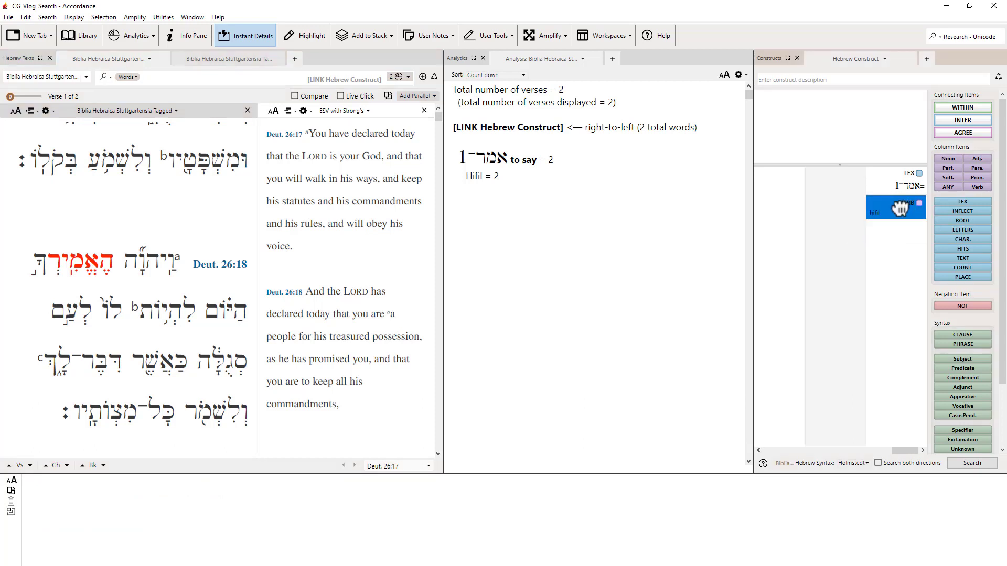
key("Delete")
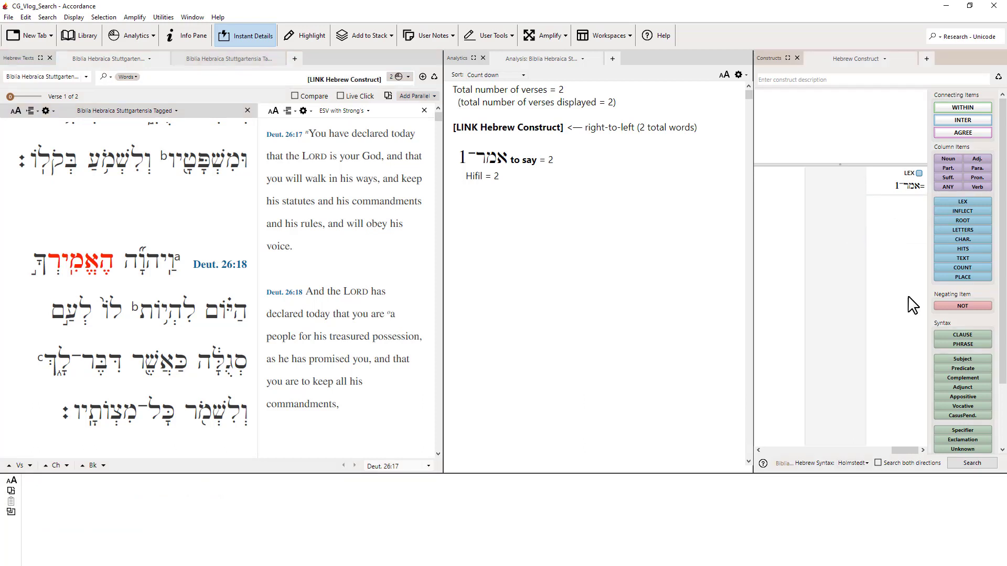
left_click(972, 464)
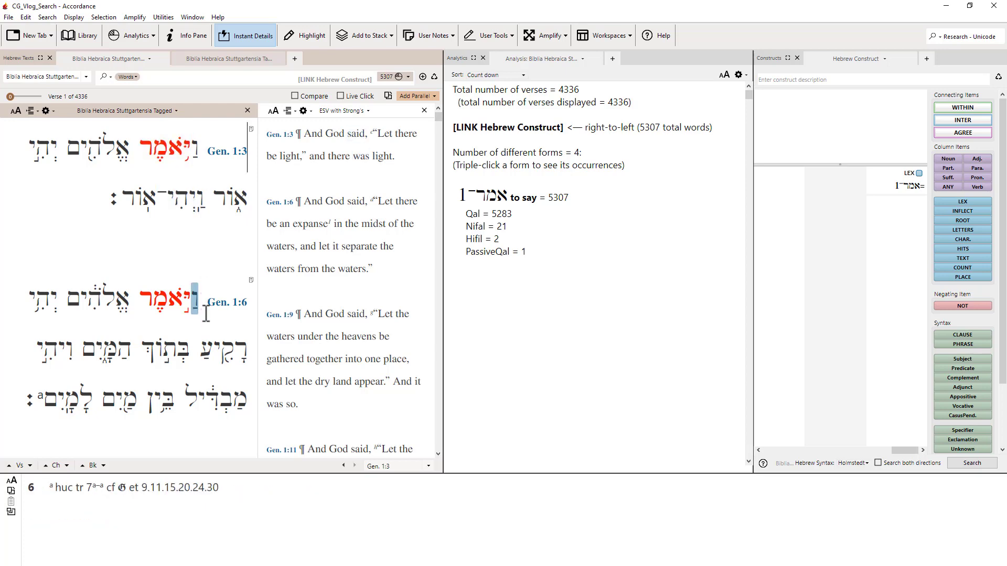
scroll(199, 294, "down", 5)
scroll(195, 299, "down", 10)
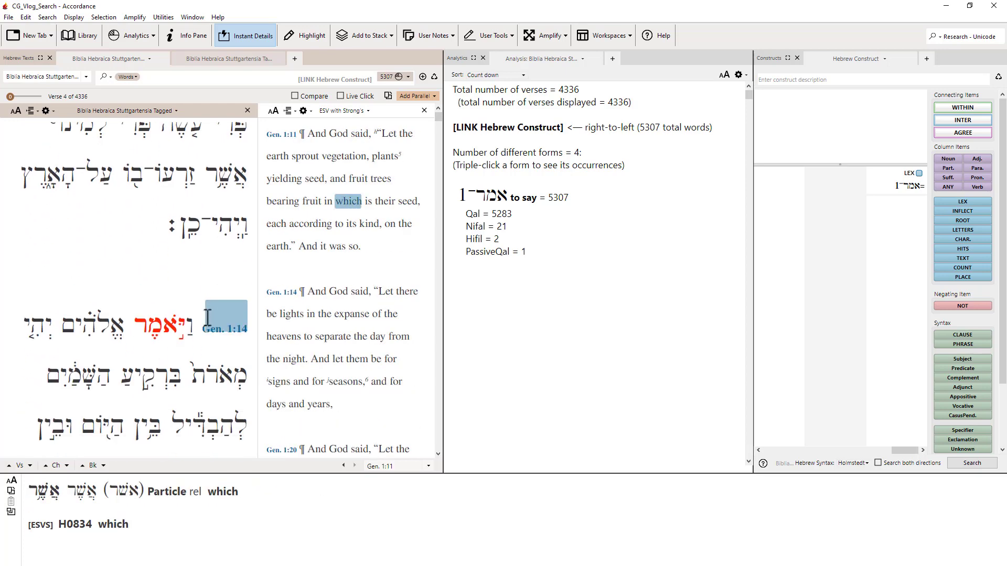
scroll(211, 317, "down", 5)
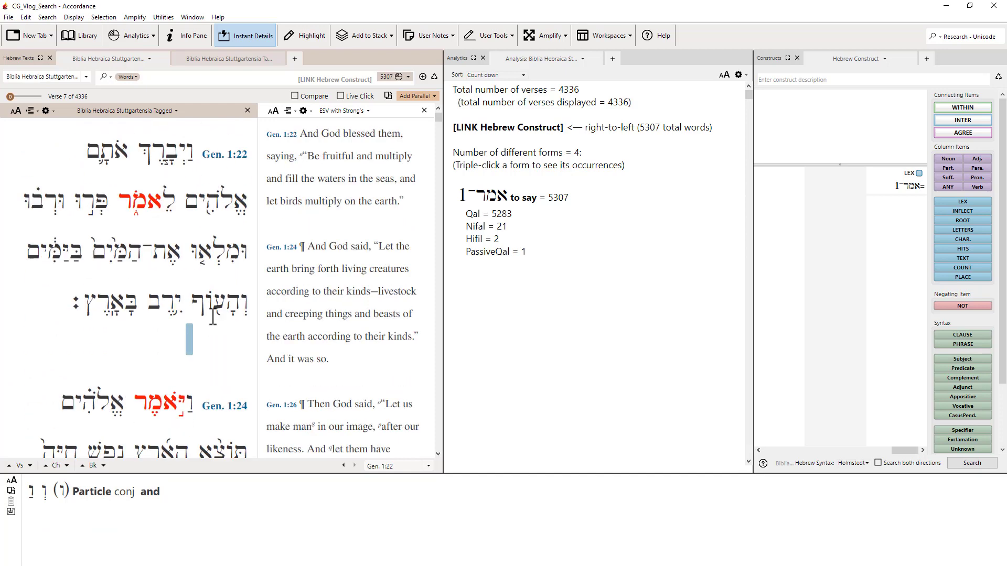
Read through the אמר-1 hits from Gen. 1:22 to Gen. 1:28.
scroll(216, 307, "down", 4)
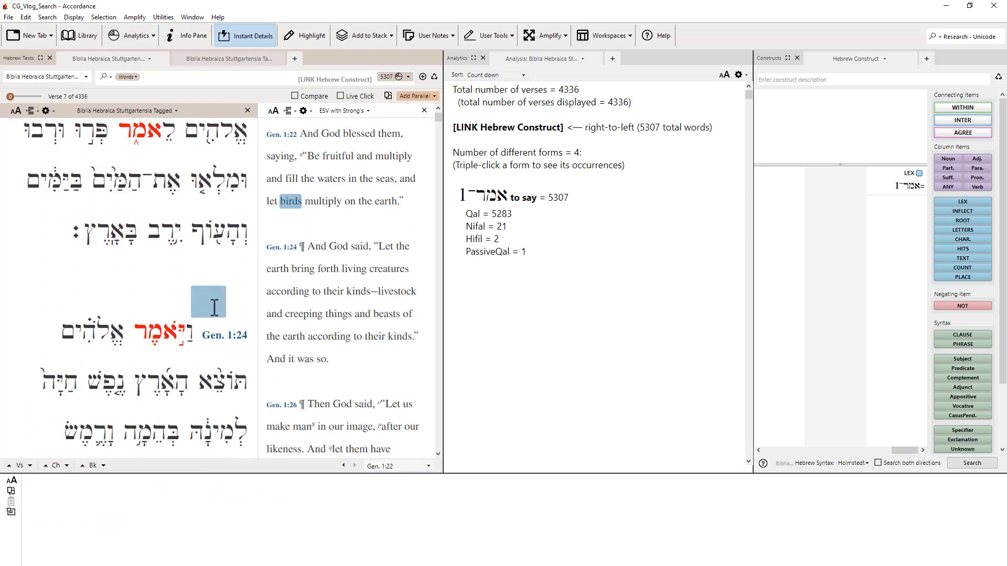
scroll(208, 226, "up", 3)
scroll(205, 341, "down", 6)
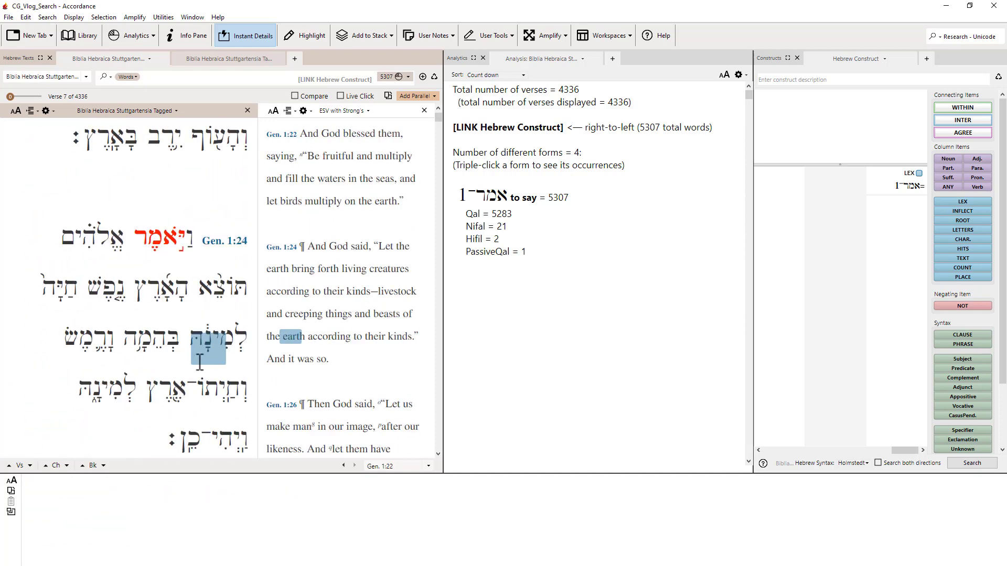
scroll(205, 362, "down", 5)
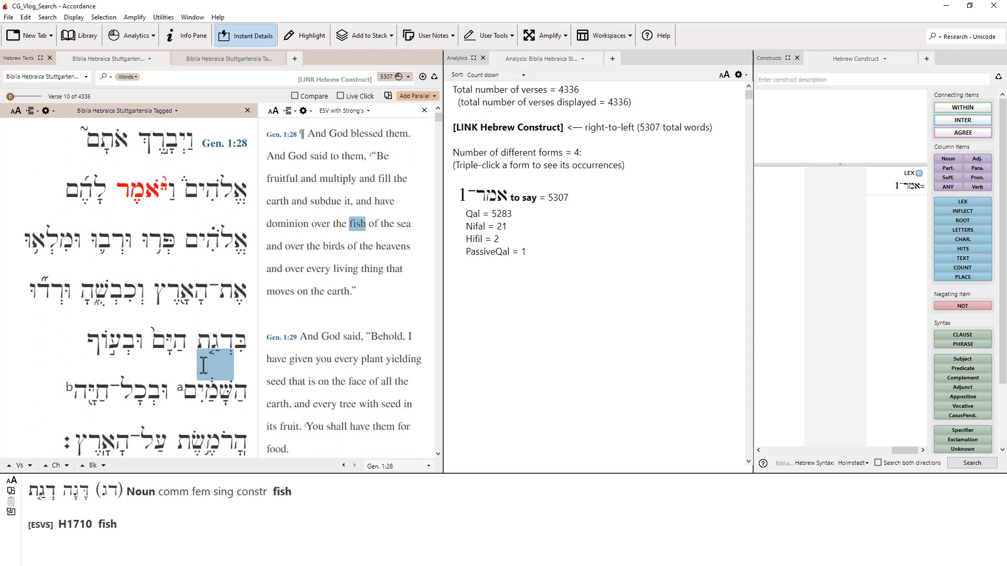
scroll(208, 353, "up", 7)
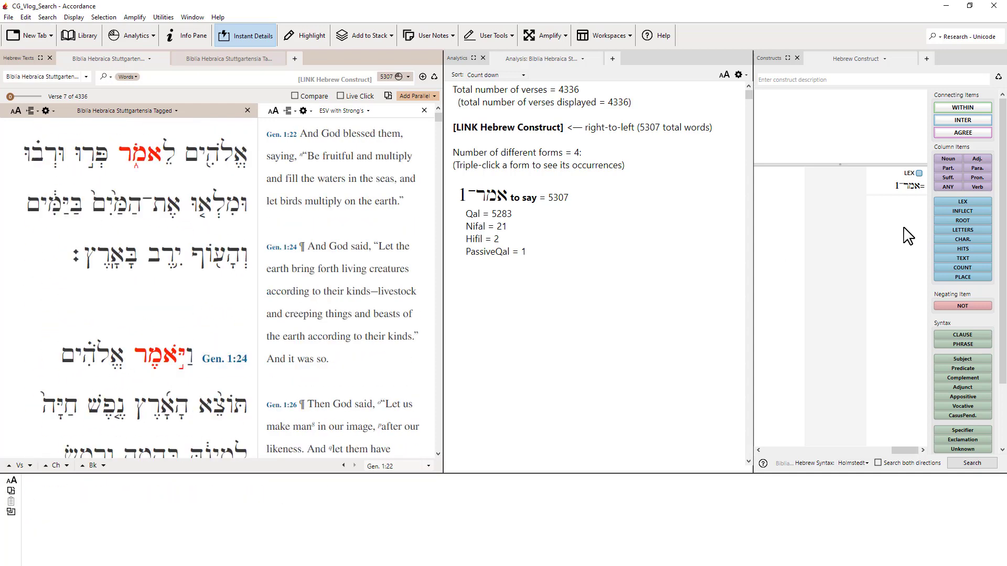
Replace the construct's lexical form with the exact lexeme דבר-2 (to speak) and run the search.
double_click(892, 173)
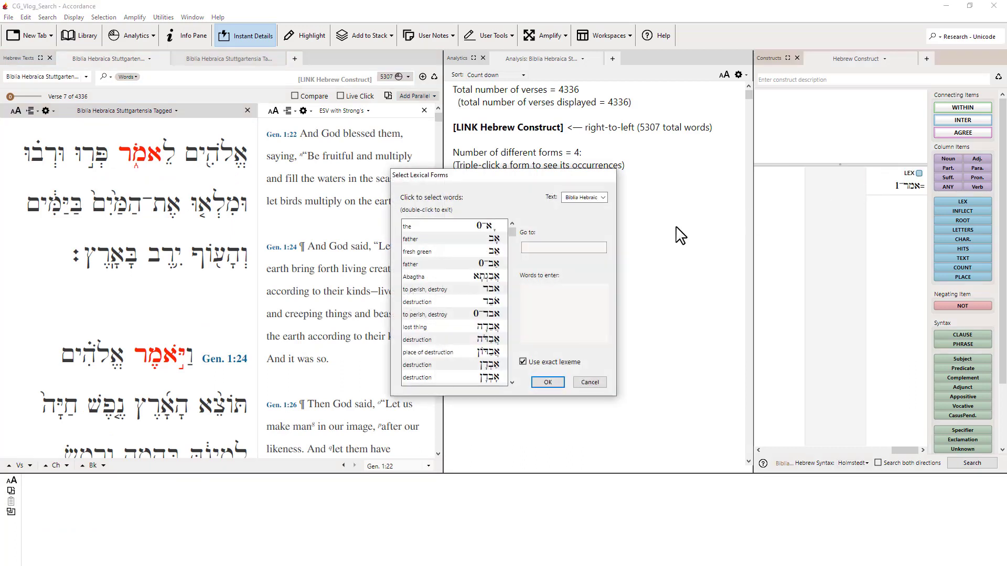
type("g")
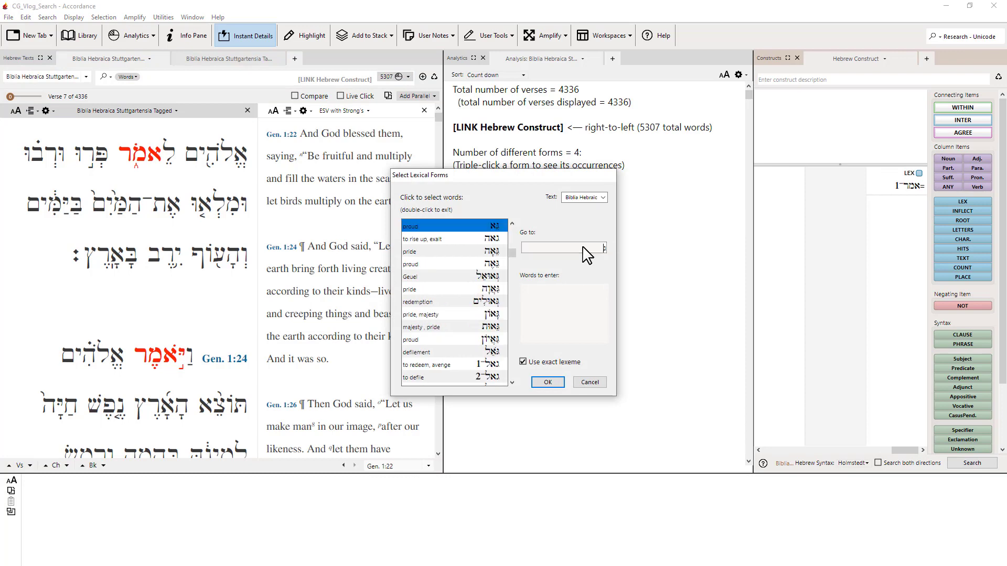
key("BackSpace")
type("דבר")
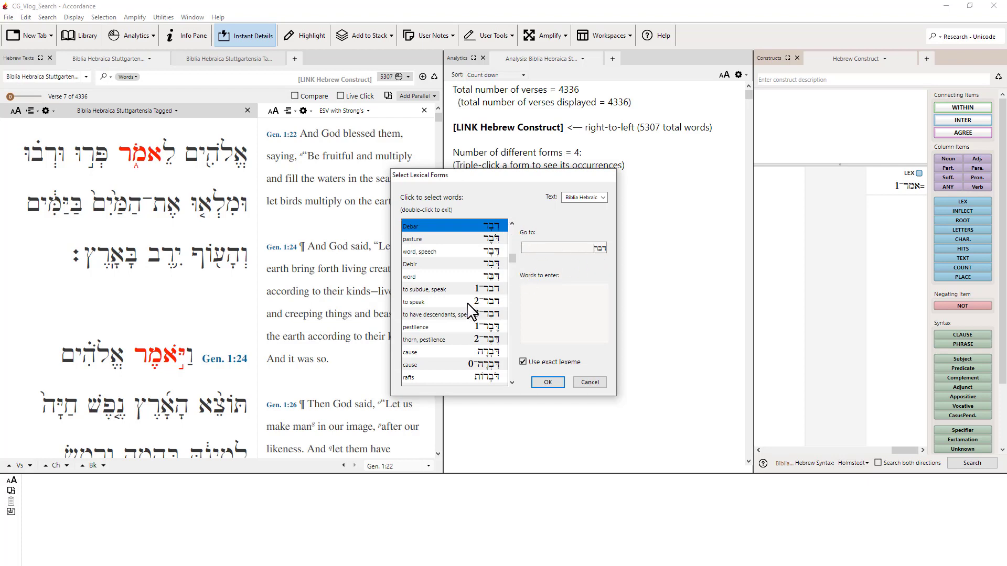
left_click(498, 309)
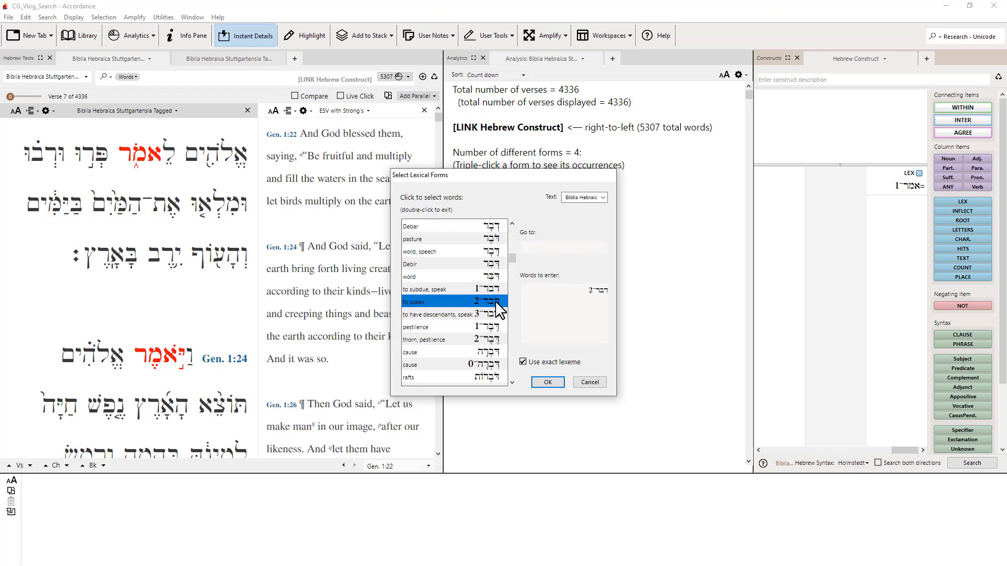
left_click(548, 382)
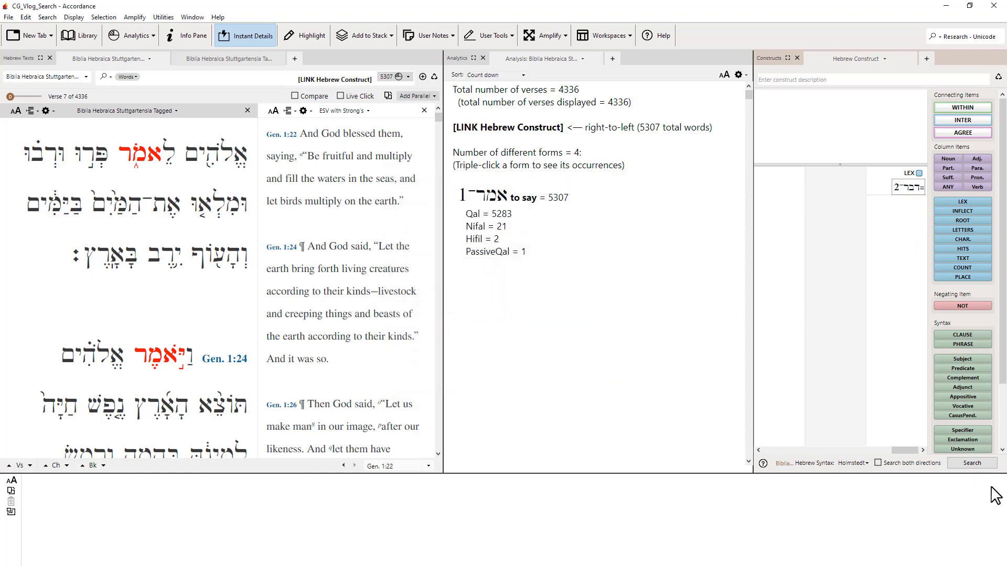
left_click(986, 465)
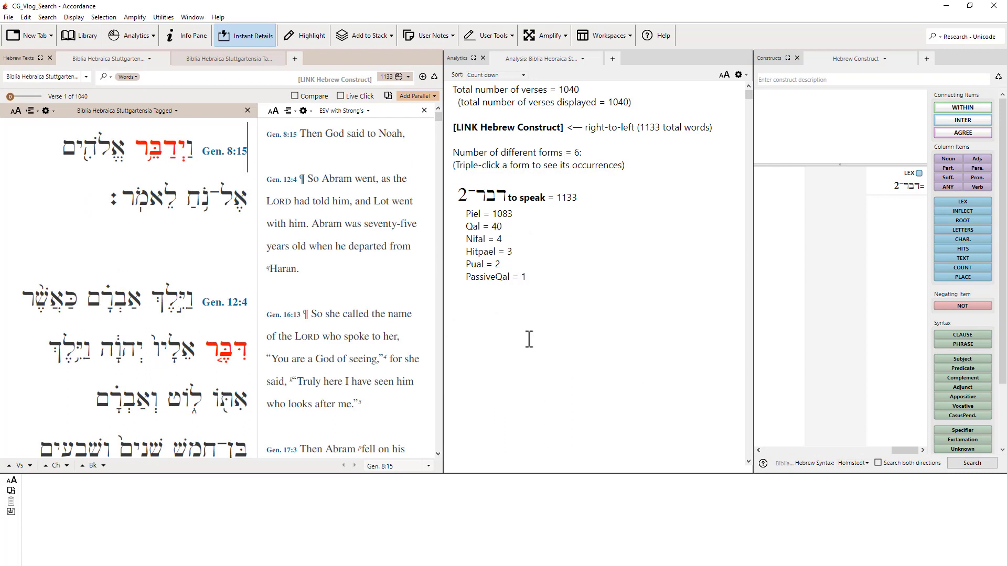
Examine the Piel, Qal and Nifal counts of דבר-2 in the analysis.
left_click_drag(517, 214, 491, 212)
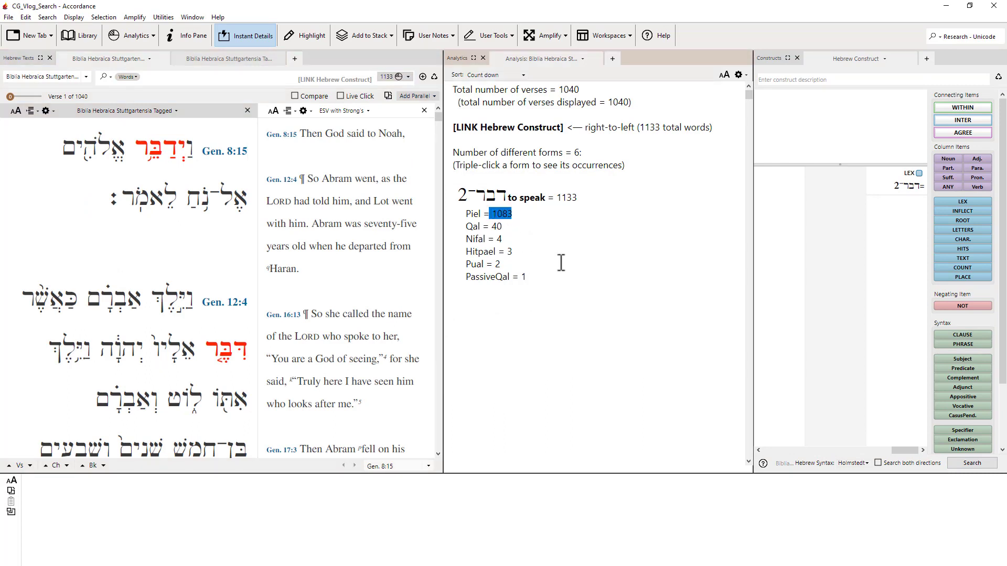
left_click_drag(503, 227, 495, 227)
left_click(508, 241)
Set the analysis display's secondary sort to Alphabetical and recheck the setting.
key("ctrl+t")
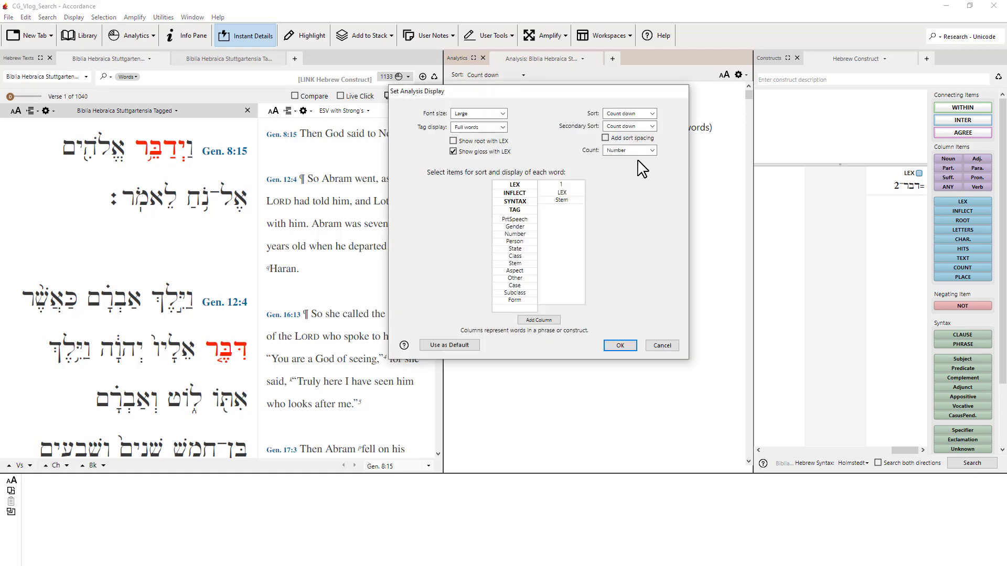
left_click(653, 126)
left_click(645, 143)
left_click(621, 346)
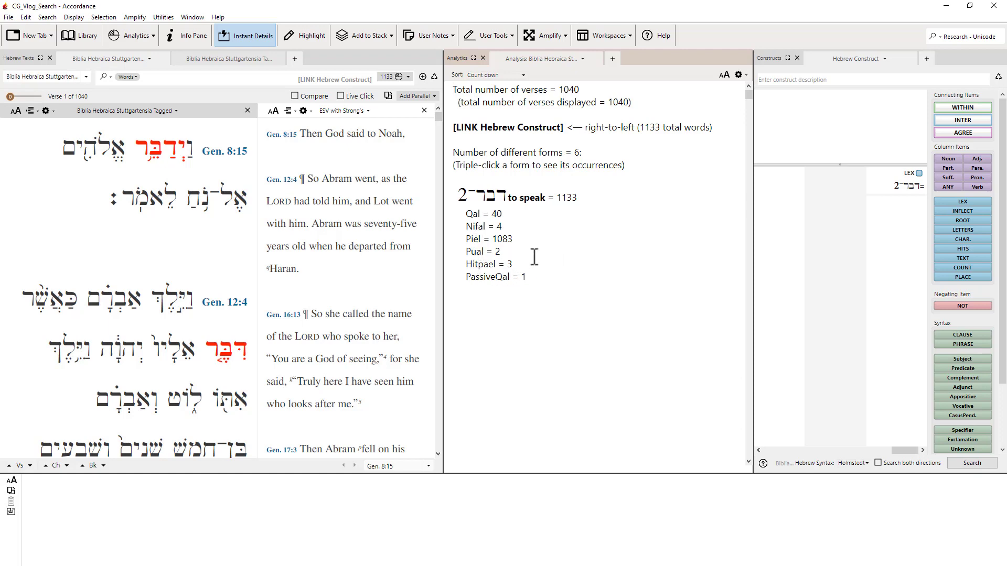
key("ctrl+t")
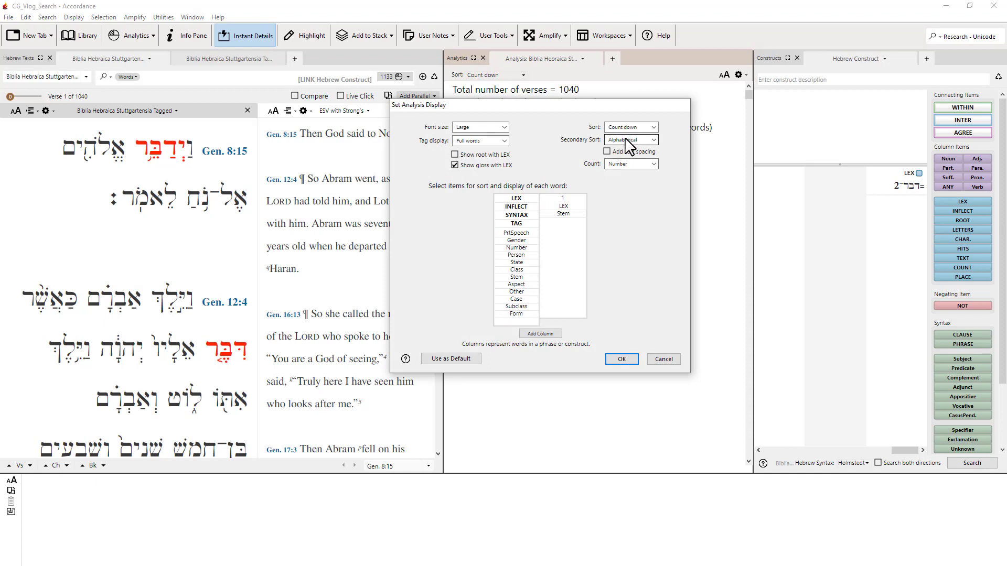
left_click(622, 359)
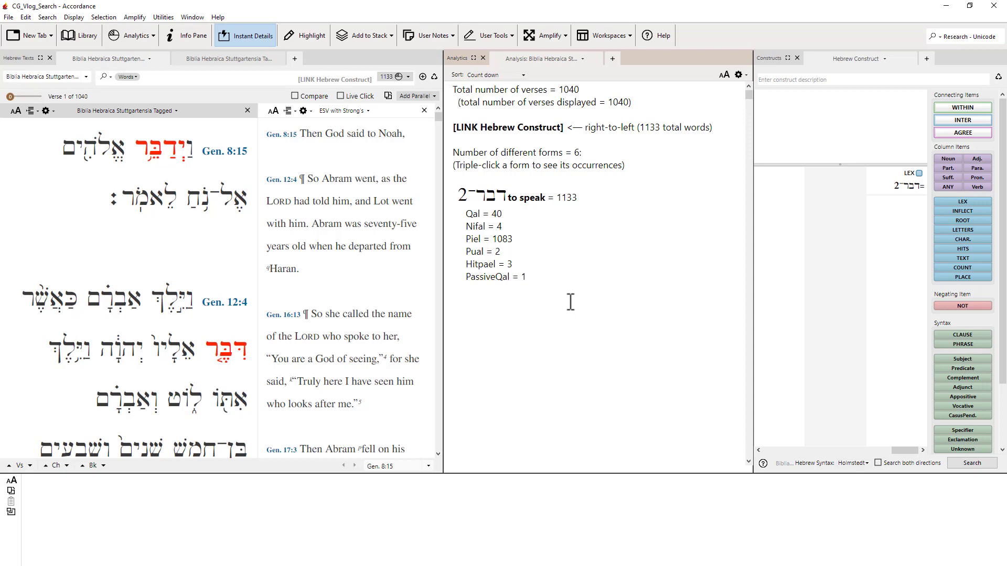
Compare the Piel count of דבר-2 with its Qal count in the analysis.
mouse_move(232, 361)
left_click_drag(518, 240, 464, 239)
left_click(519, 238)
left_click(507, 228)
left_click(521, 240)
mouse_move(505, 214)
Switch the construct's lexical form to אמר-1 (to say) and run the search to see its stems.
left_click(890, 176)
double_click(890, 175)
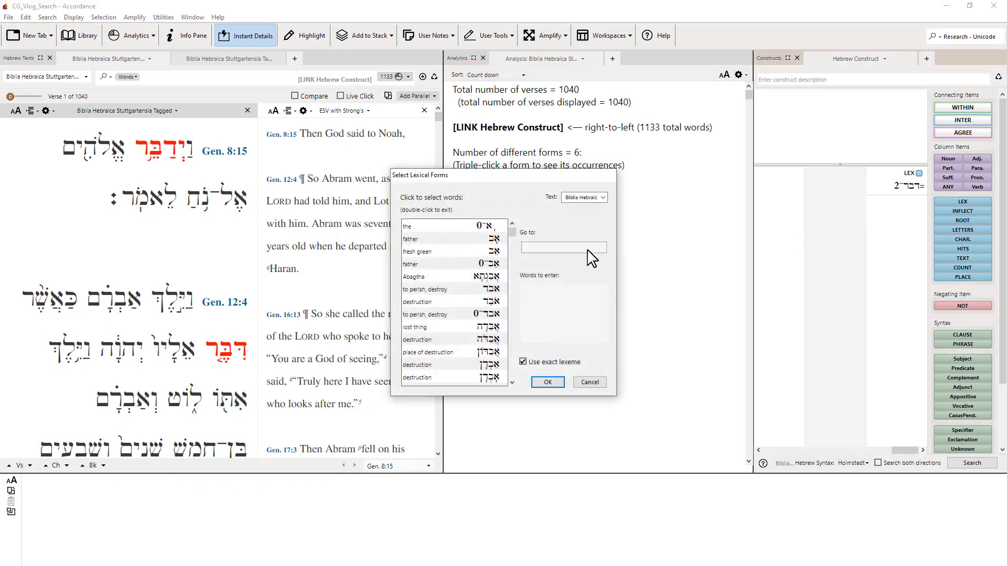
type("אמר")
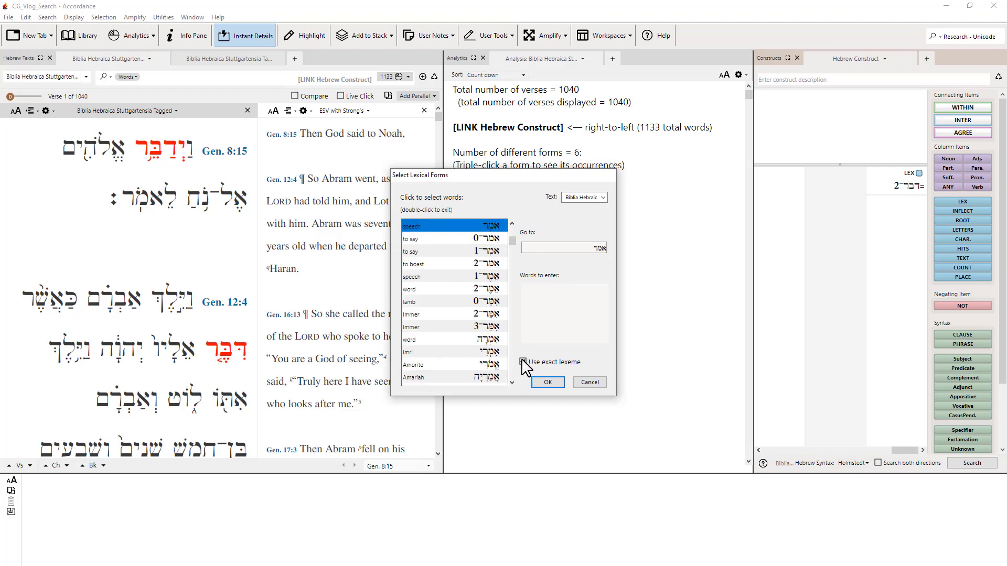
left_click(491, 251)
left_click(547, 382)
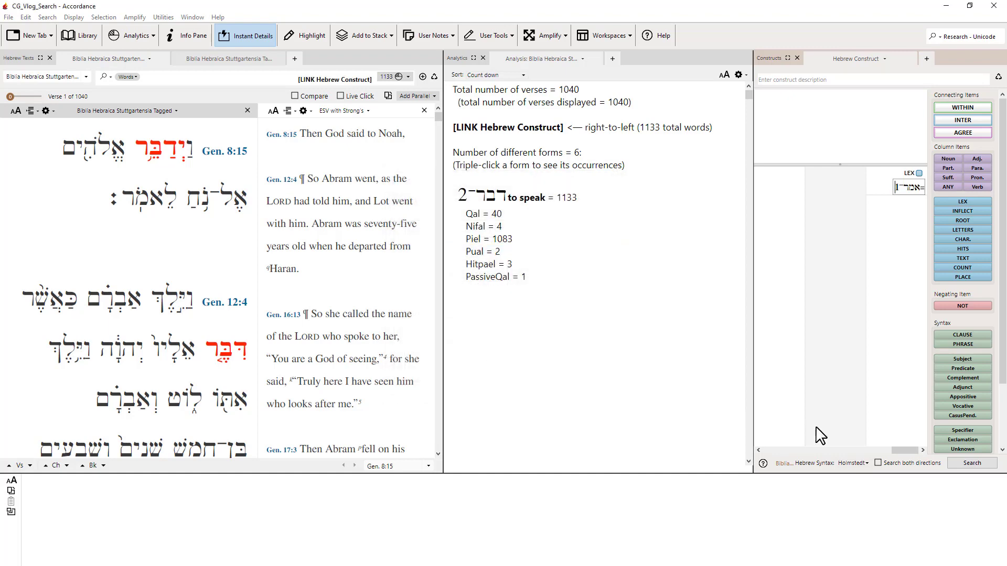
left_click(980, 465)
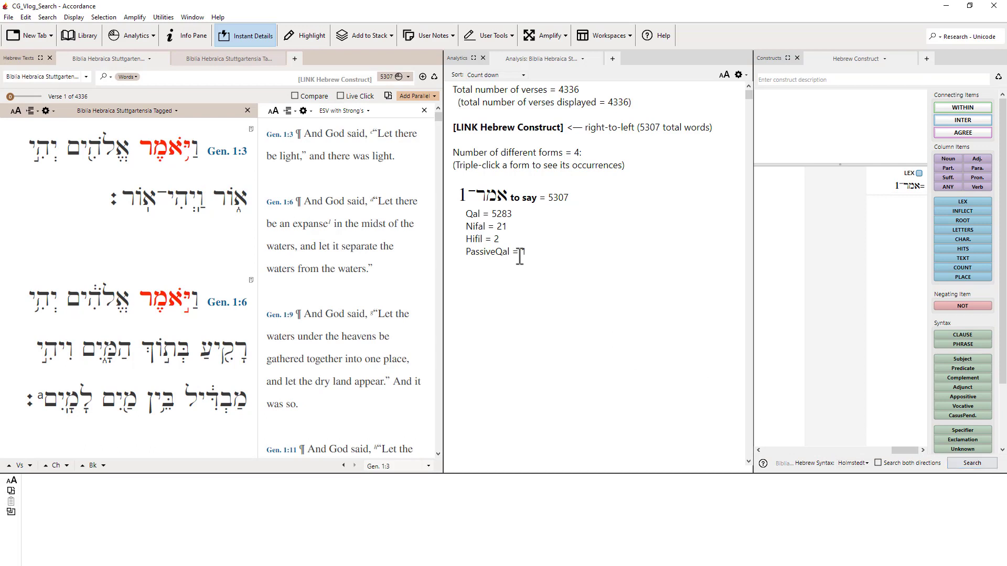
Change the homograph number of אמר in the construct to 2 and rerun the search.
left_click(912, 185)
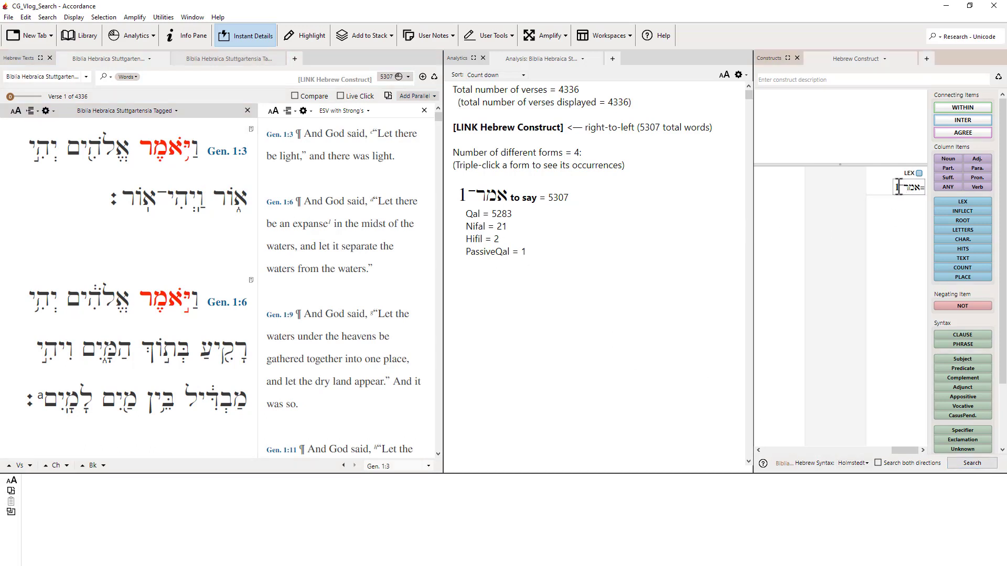
left_click_drag(899, 187, 896, 187)
type("2")
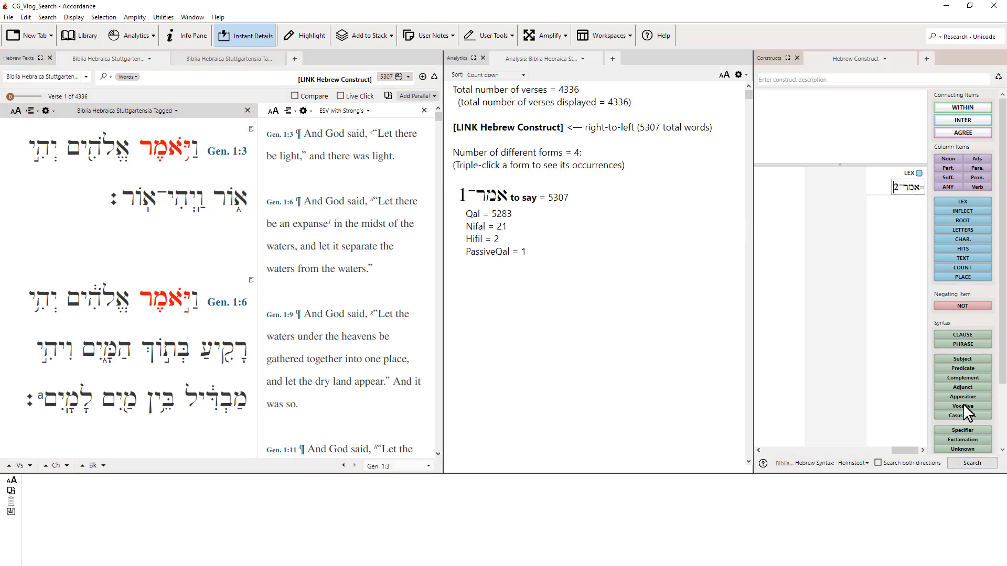
left_click(979, 464)
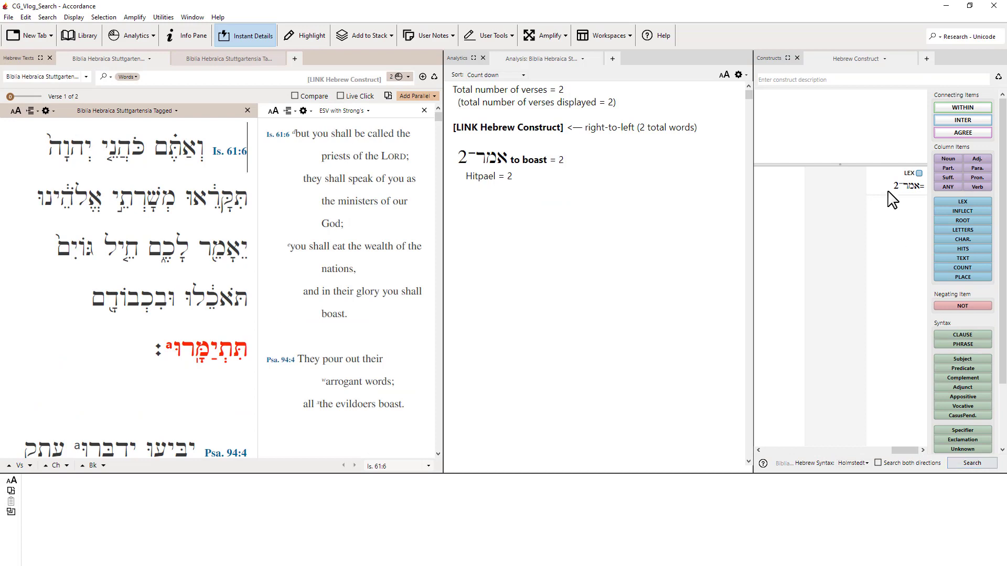
Change the homograph number of אמר back to 1 and rerun the search.
left_click(893, 186)
left_click_drag(897, 187, 894, 186)
type("1")
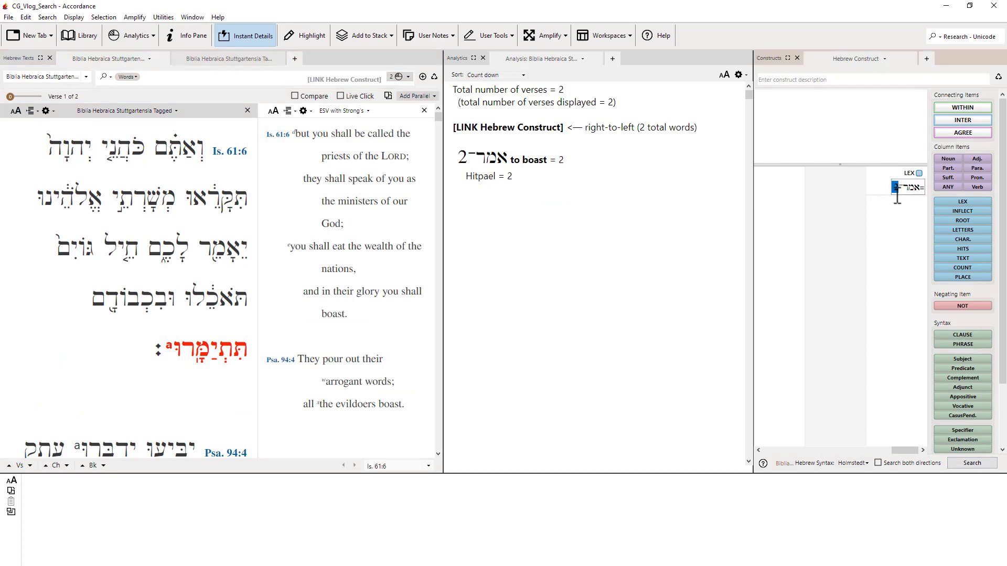
left_click(971, 464)
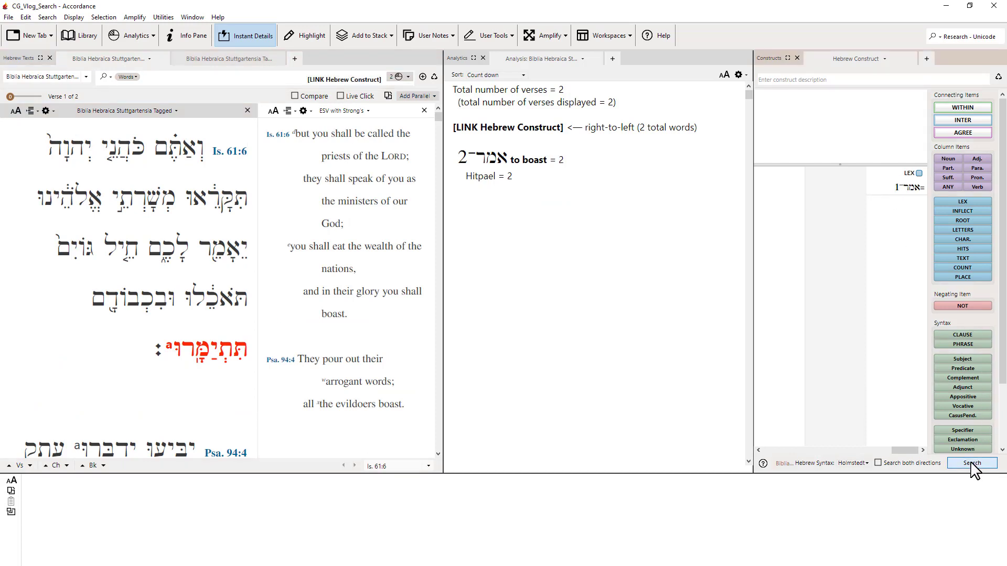
Choose only דבר-2 (to speak) as the lexical form in place of אמר-1 and rerun the search.
double_click(894, 181)
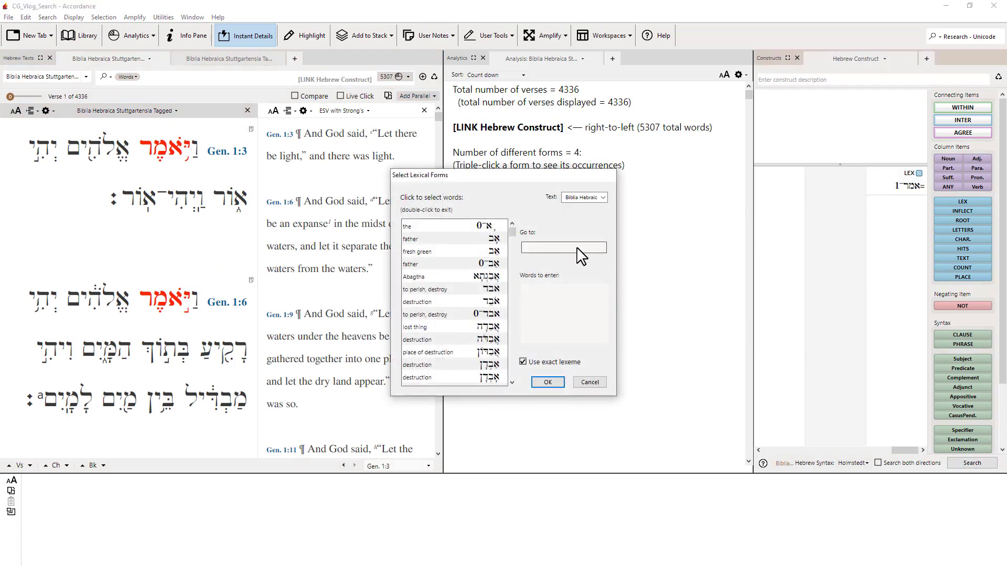
type("dbr")
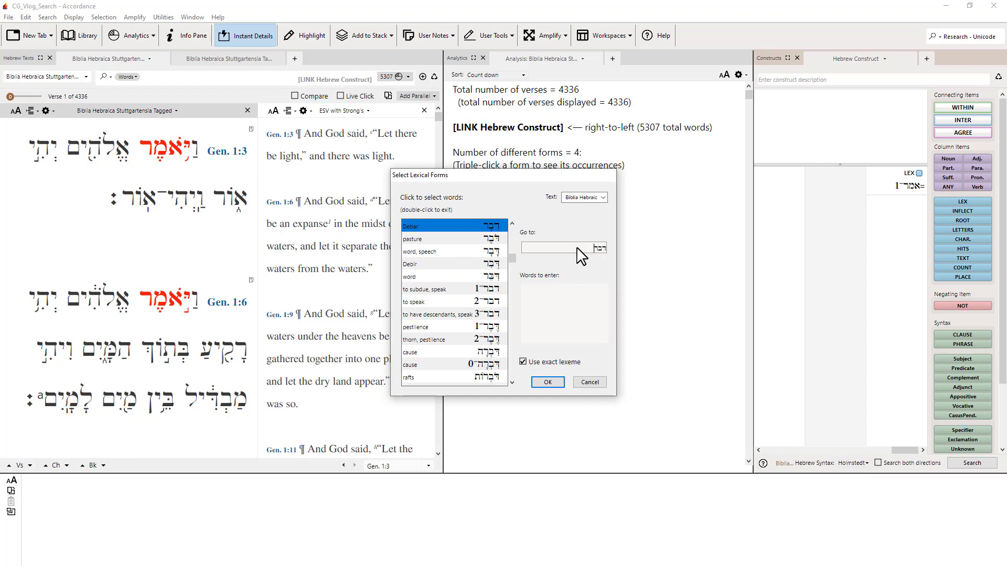
left_click(492, 290)
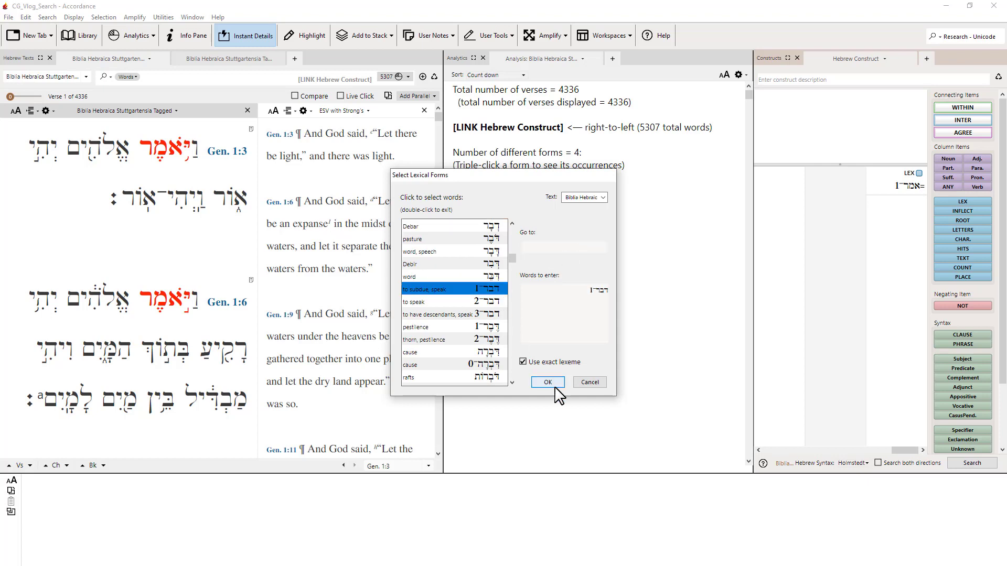
left_click(494, 302)
triple_click(599, 292)
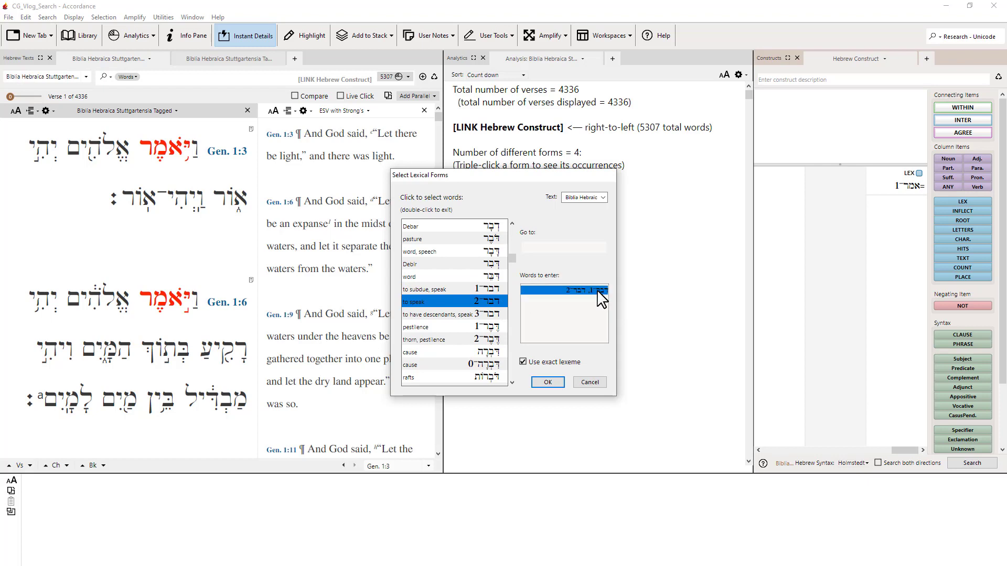
key("Delete")
left_click(494, 303)
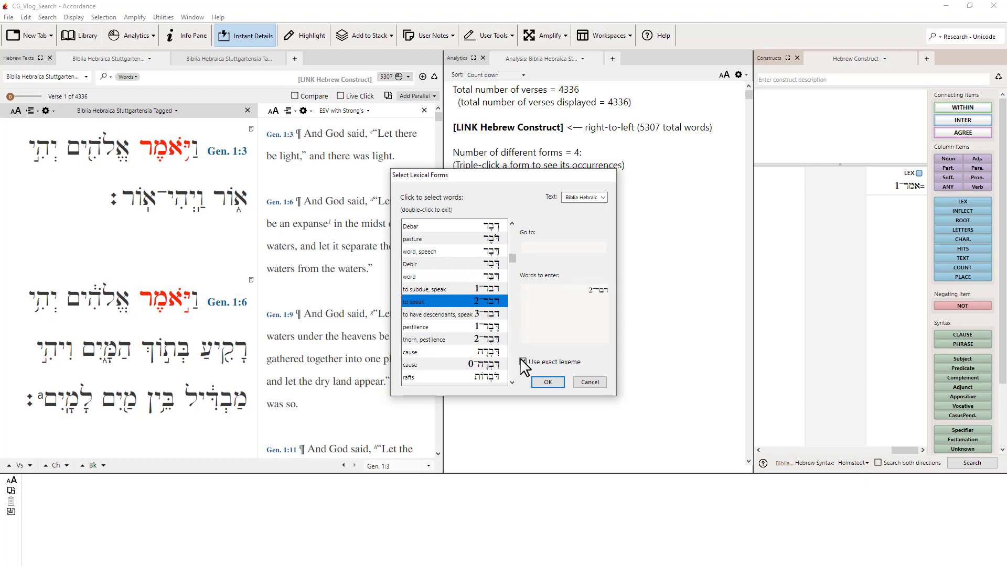
left_click(548, 382)
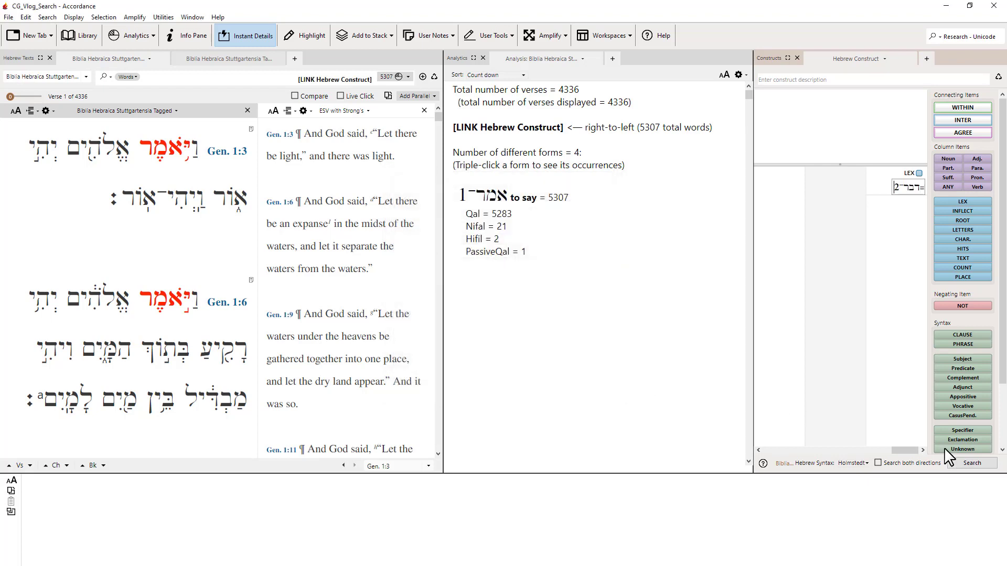
left_click(971, 464)
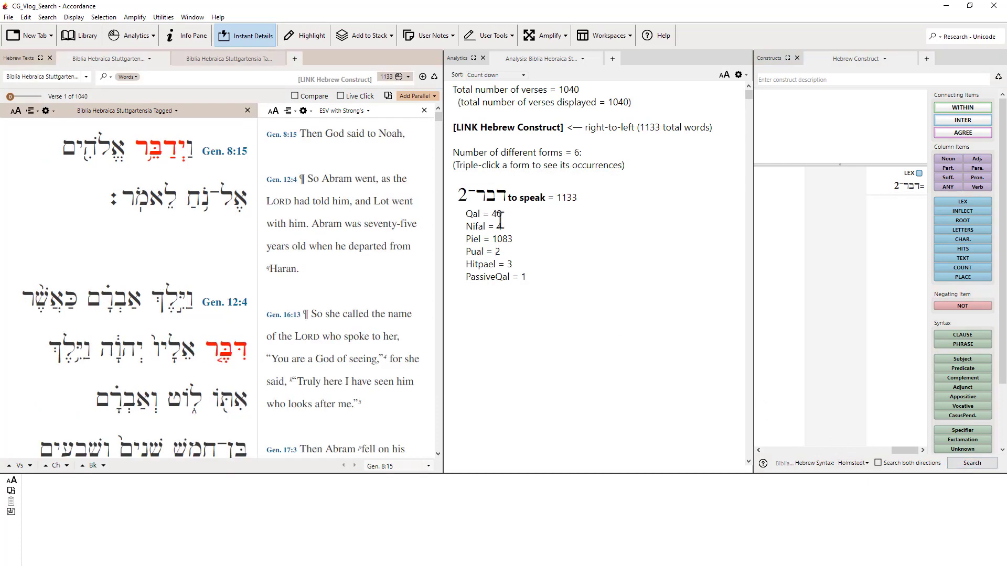
Add Aspect beneath Stem in the analysis display to break each stem down by verb aspect.
left_click(575, 374)
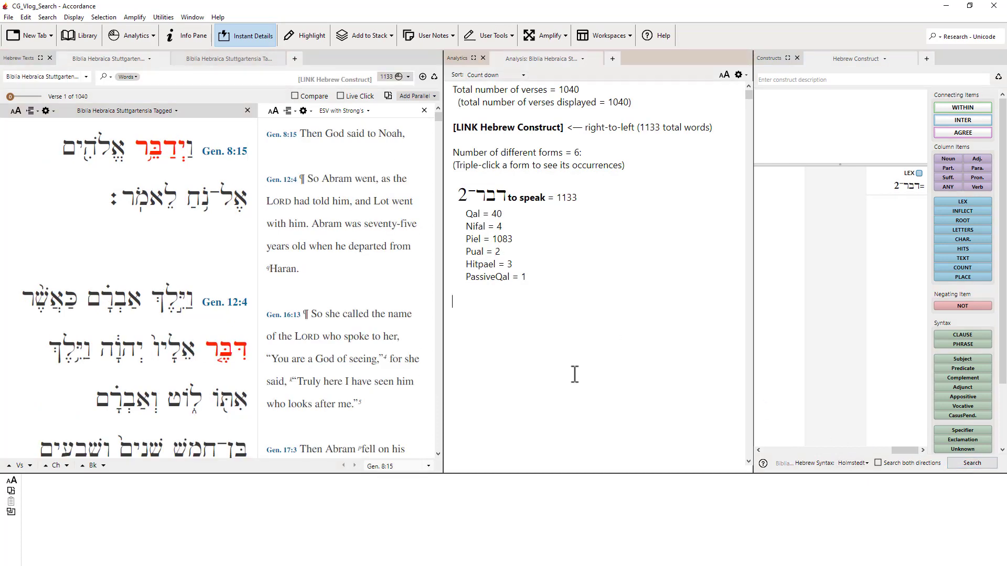
key("ctrl+t")
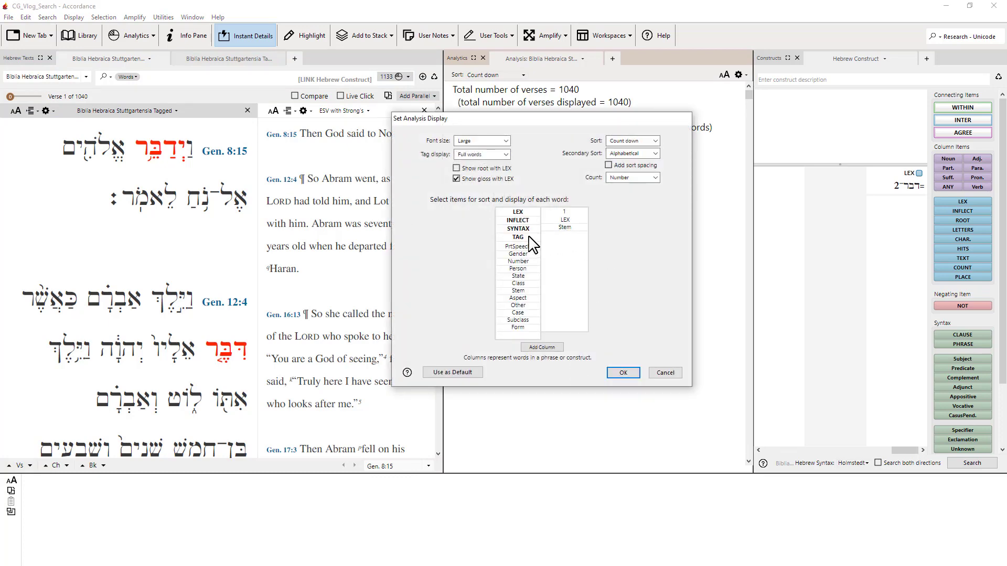
left_click_drag(525, 299, 577, 260)
left_click(628, 374)
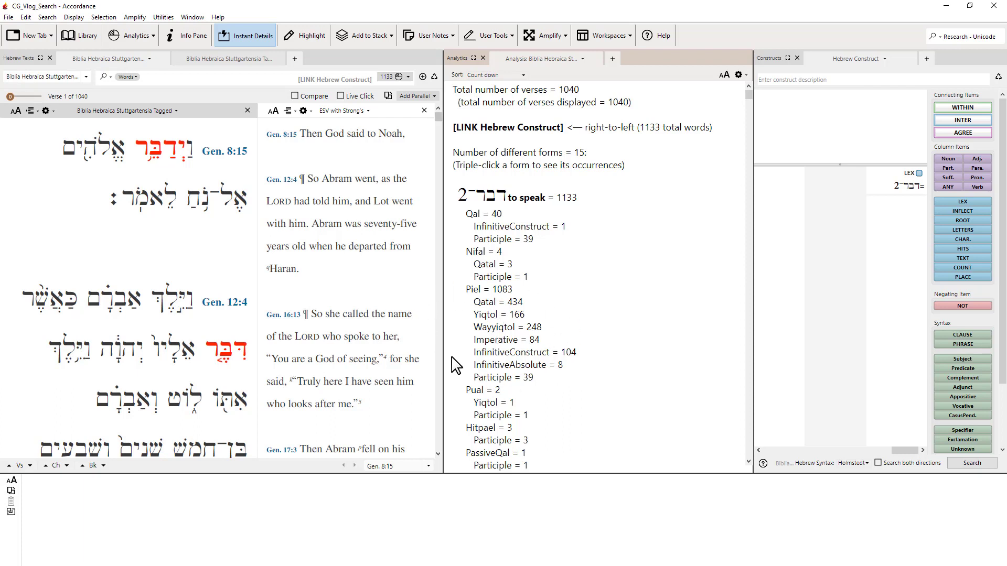
Examine the Qatal, Yiqtol and Wayyiqtol counts under the Piel stem.
left_click(561, 239)
left_click_drag(481, 302, 447, 305)
left_click(514, 327)
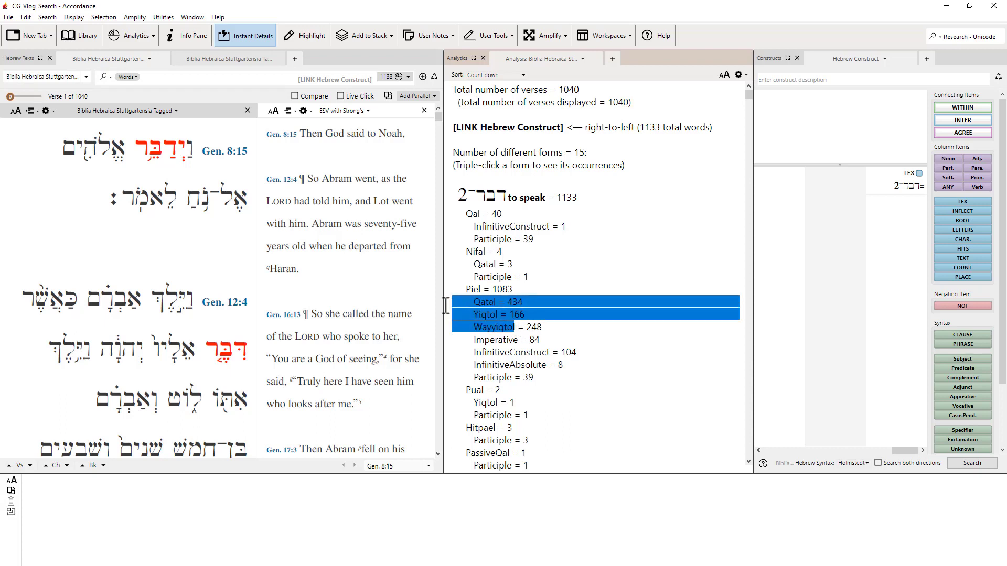
Switch the Hebrew verb aspect labels to Traditional terms in the preferences and refresh the analysis display with them.
left_click(574, 326)
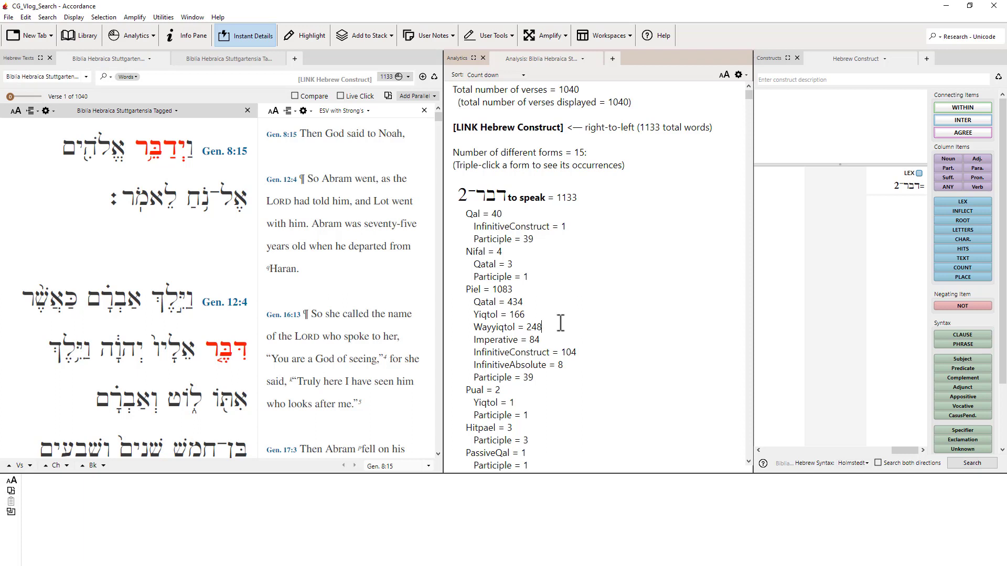
left_click(575, 323)
left_click(27, 18)
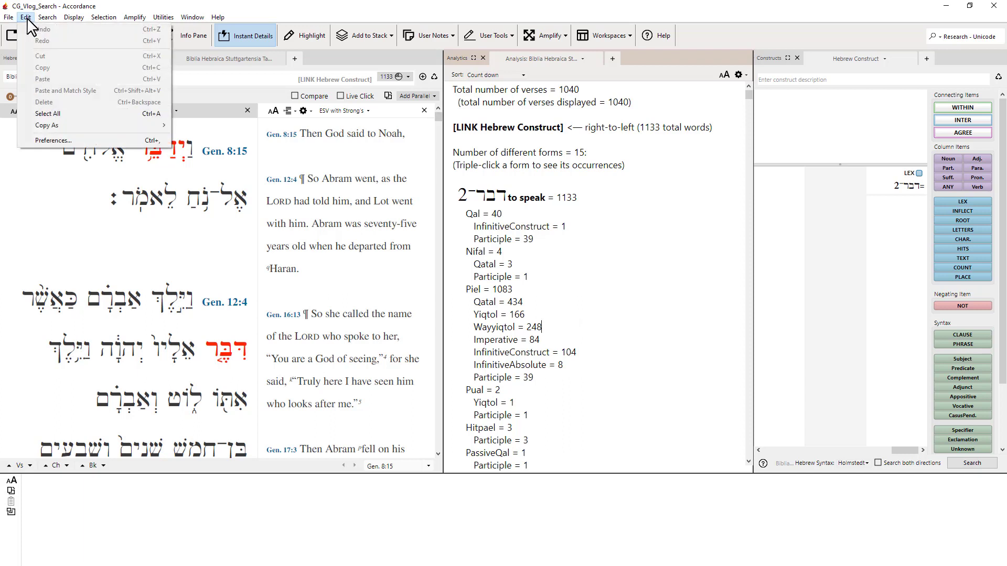
left_click(83, 144)
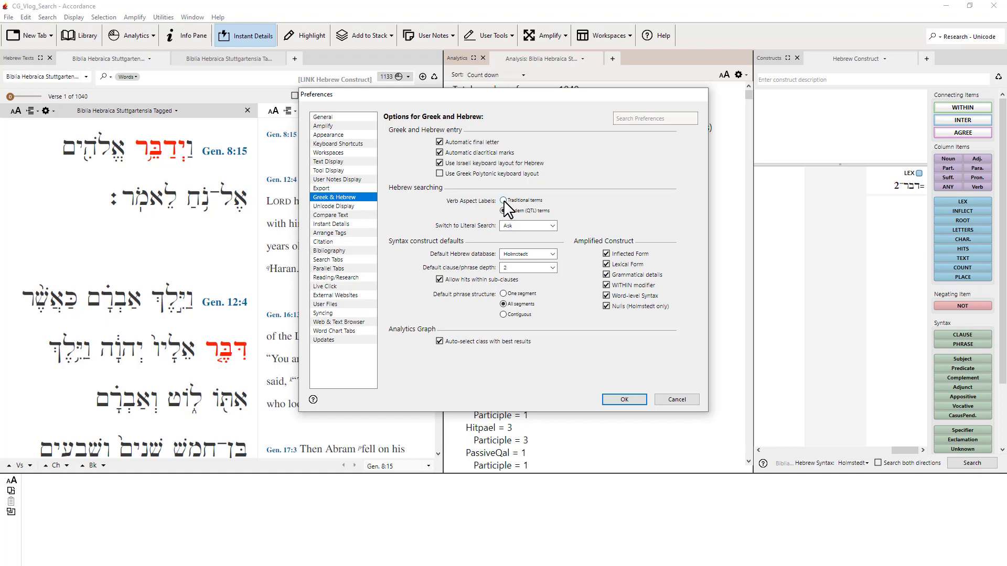
left_click(624, 397)
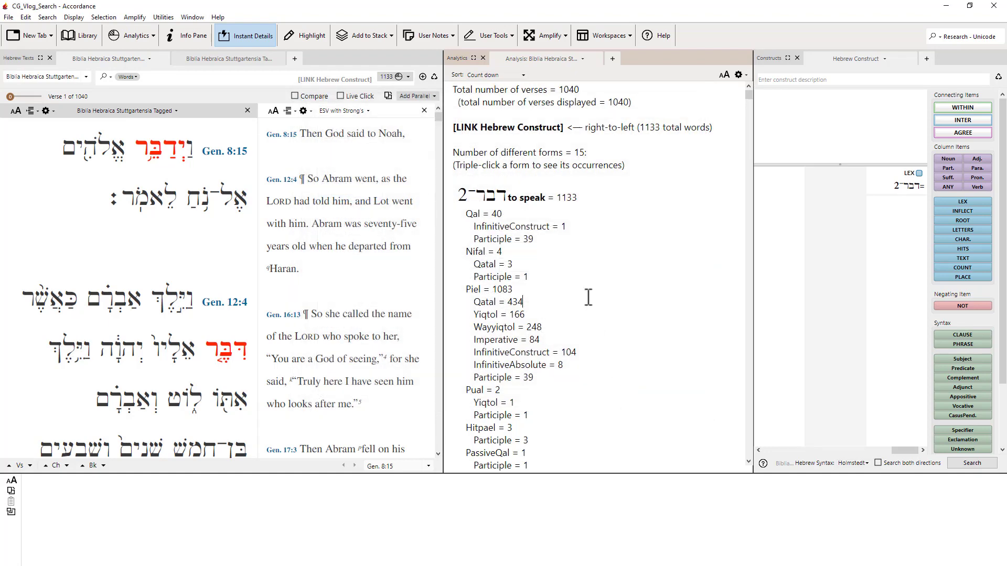
key("ctrl+t")
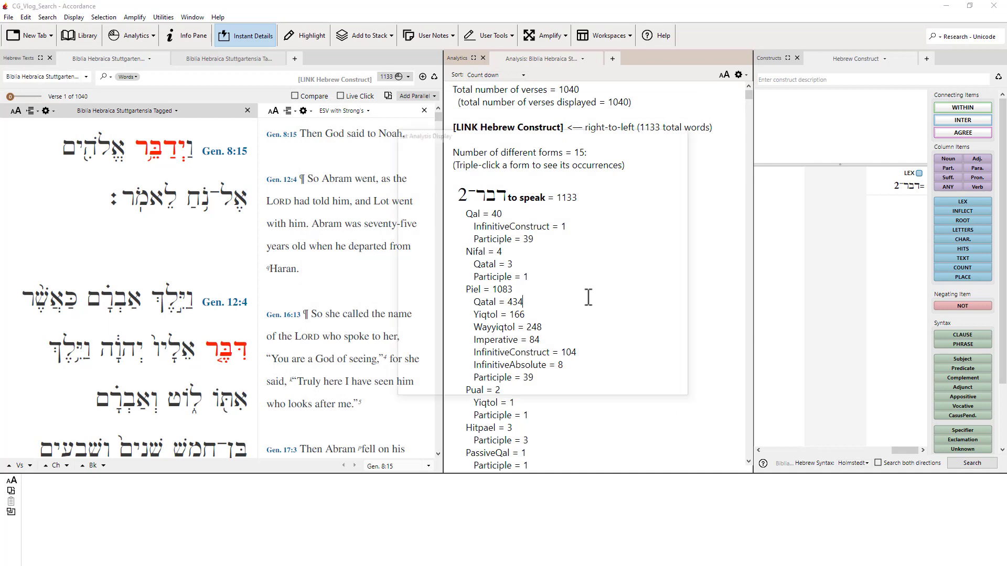
left_click(626, 384)
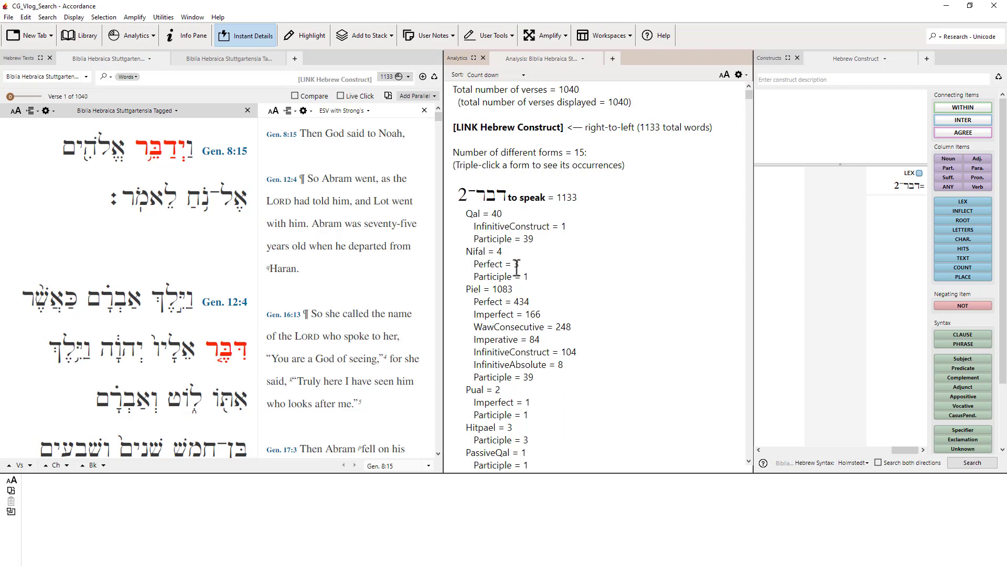
Review the relabelled aspect counts under each stem of דבר-2 and skim the highlighted hits in the Genesis verses.
left_click_drag(518, 267, 475, 266)
left_click(554, 283)
scroll(601, 332, "down", 1)
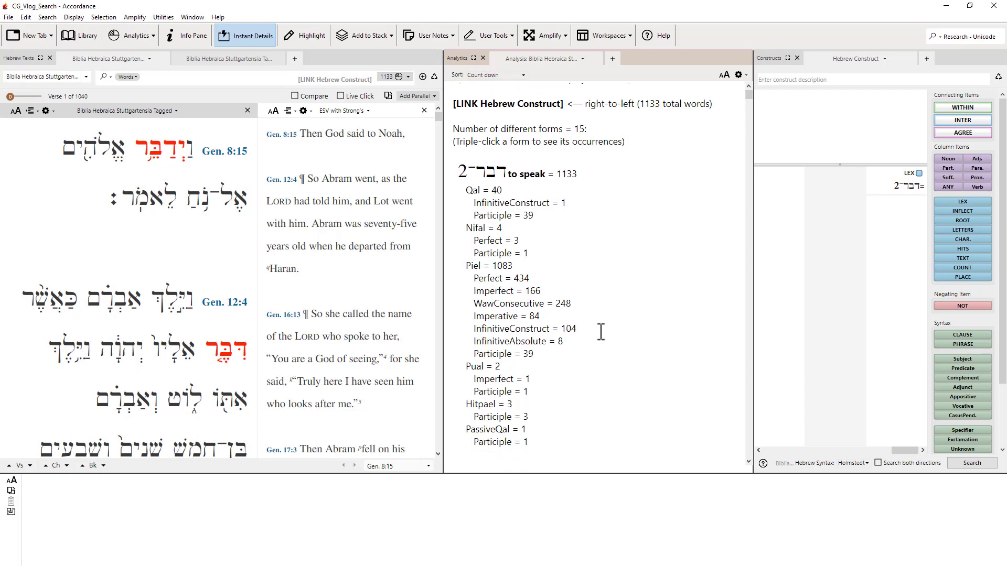
scroll(601, 331, "up", 1)
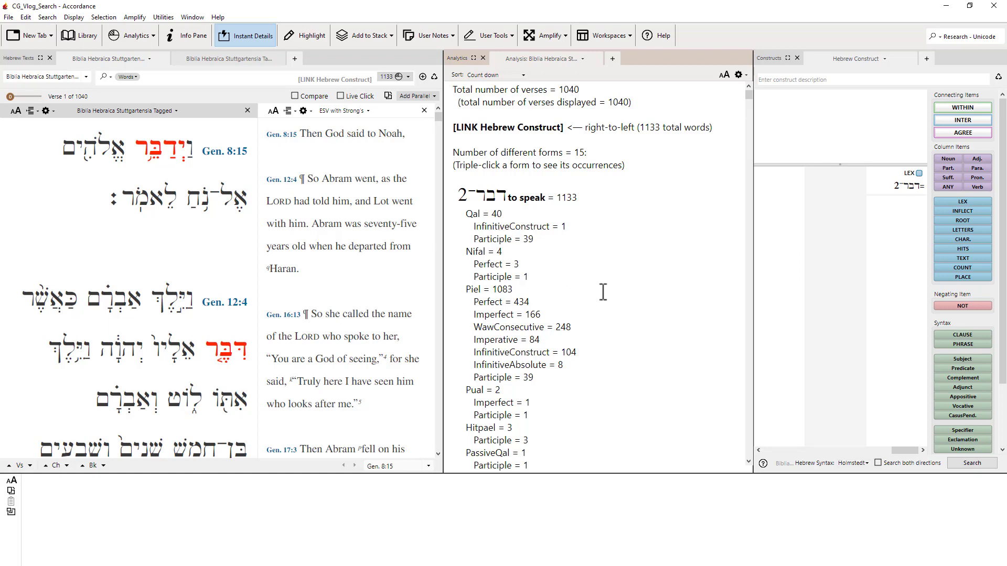
scroll(214, 278, "down", 3)
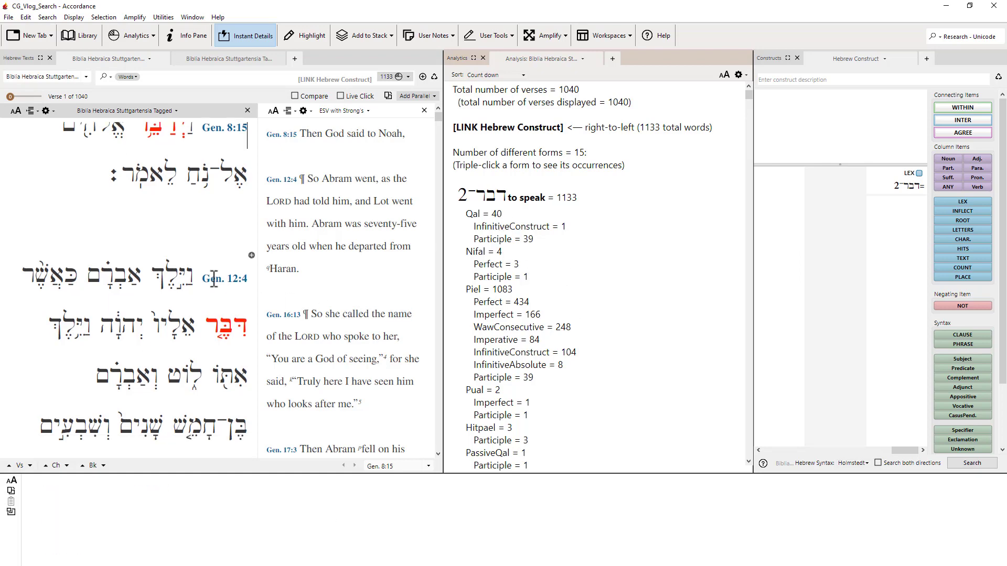
scroll(214, 278, "down", 5)
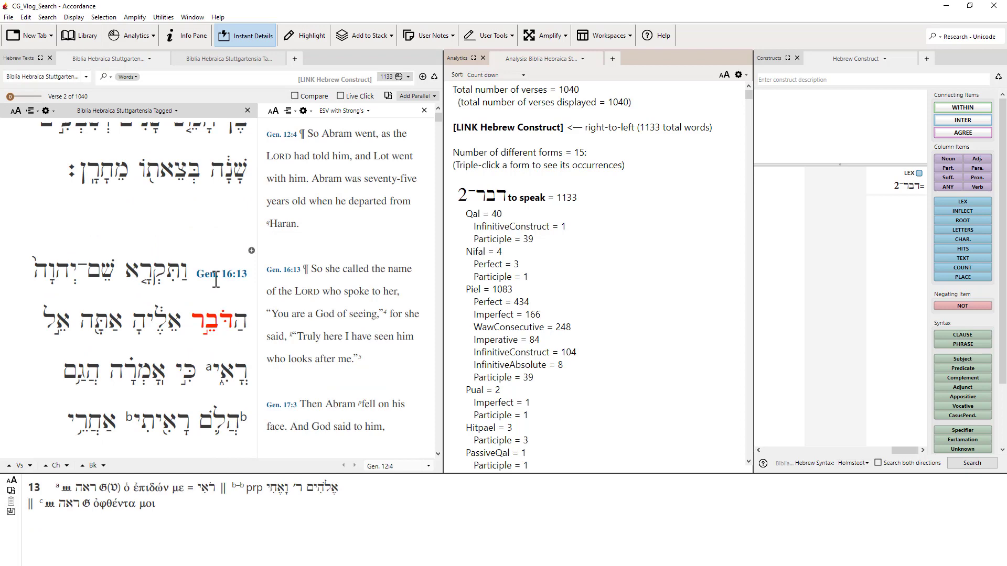
scroll(215, 281, "up", 8)
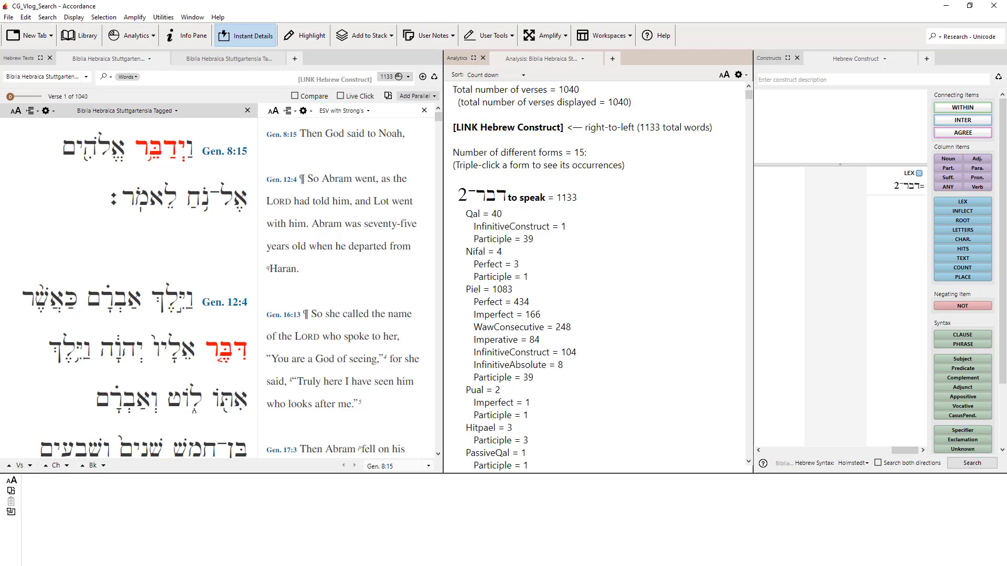
Replace the construct's lexical form with ירא-1 (to fear) and rerun the search.
left_click(664, 319)
left_click(893, 173)
left_click(894, 174)
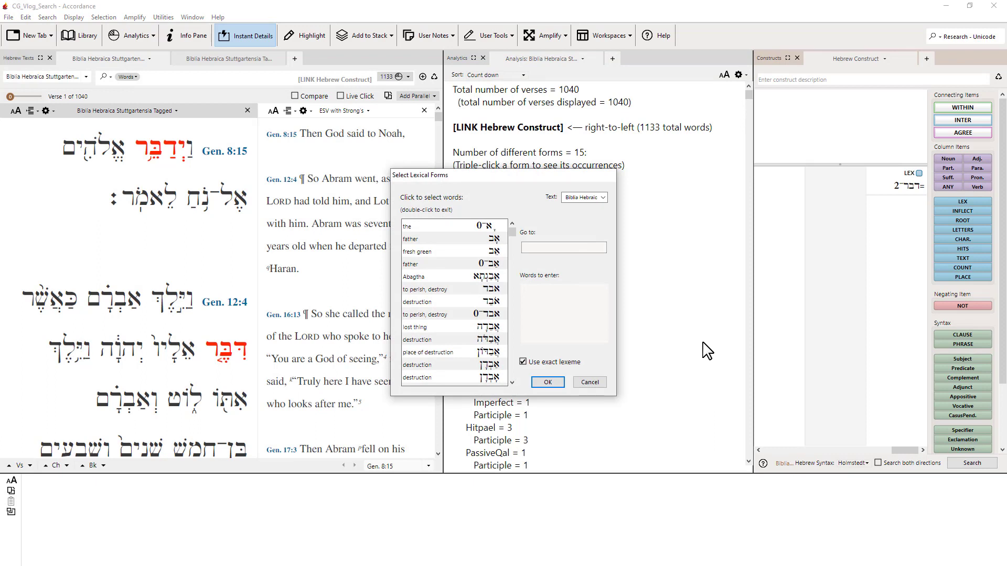
type("י")
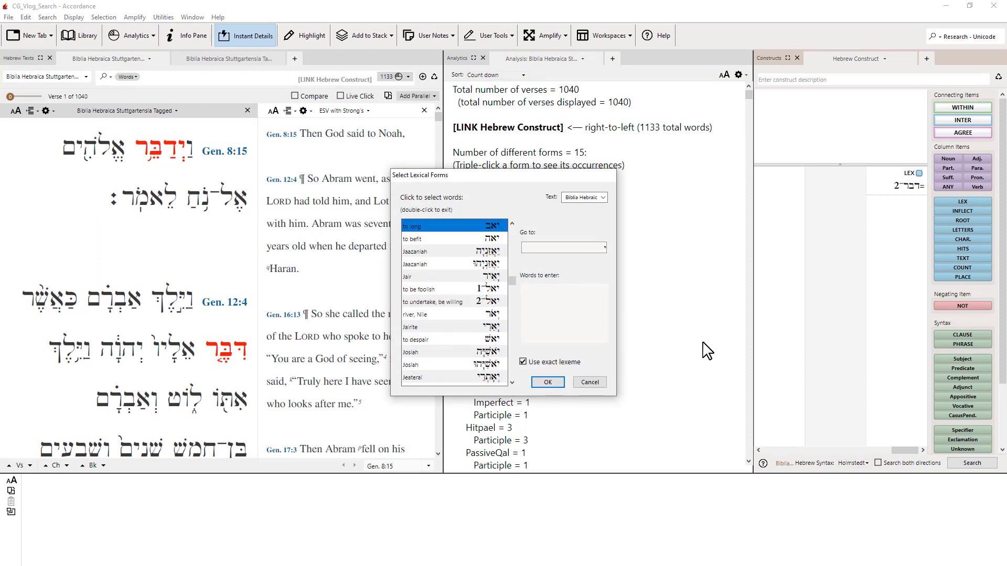
type("רא")
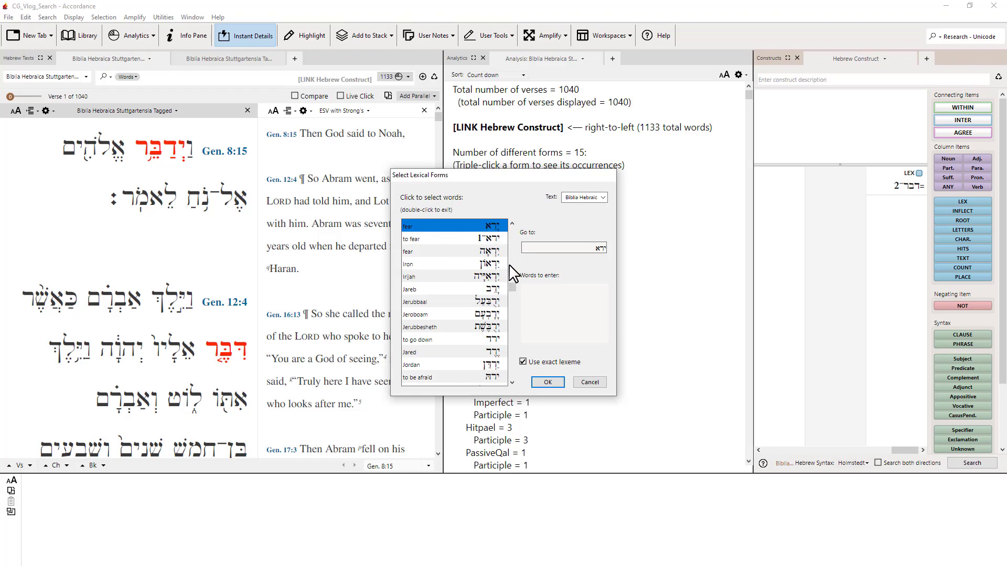
left_click(496, 240)
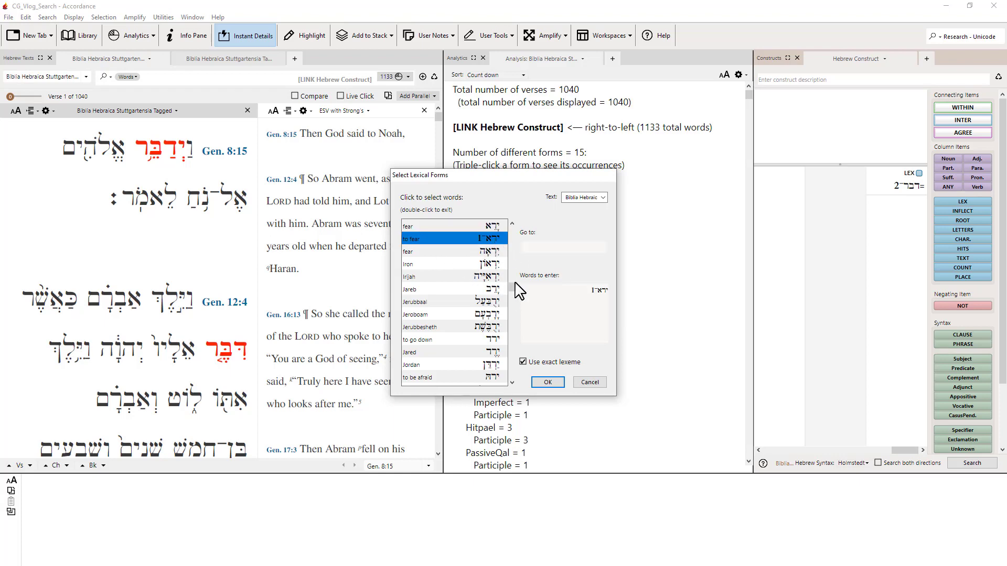
left_click(551, 382)
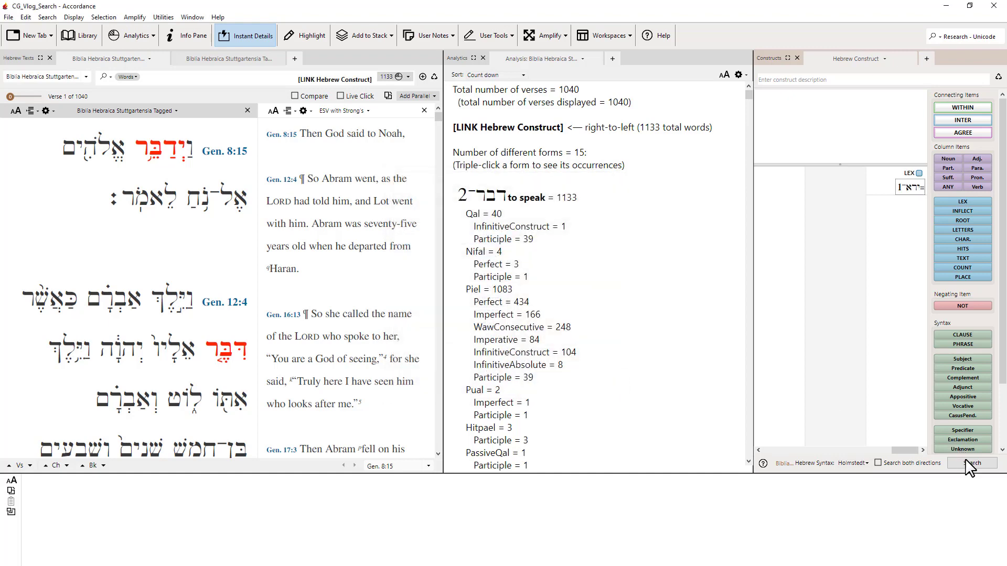
left_click(971, 463)
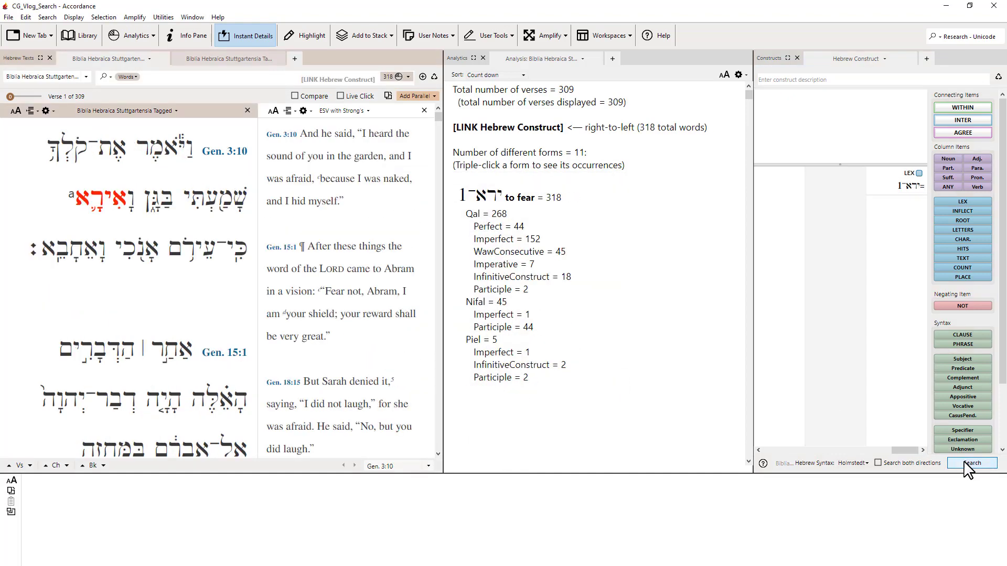
left_click(629, 264)
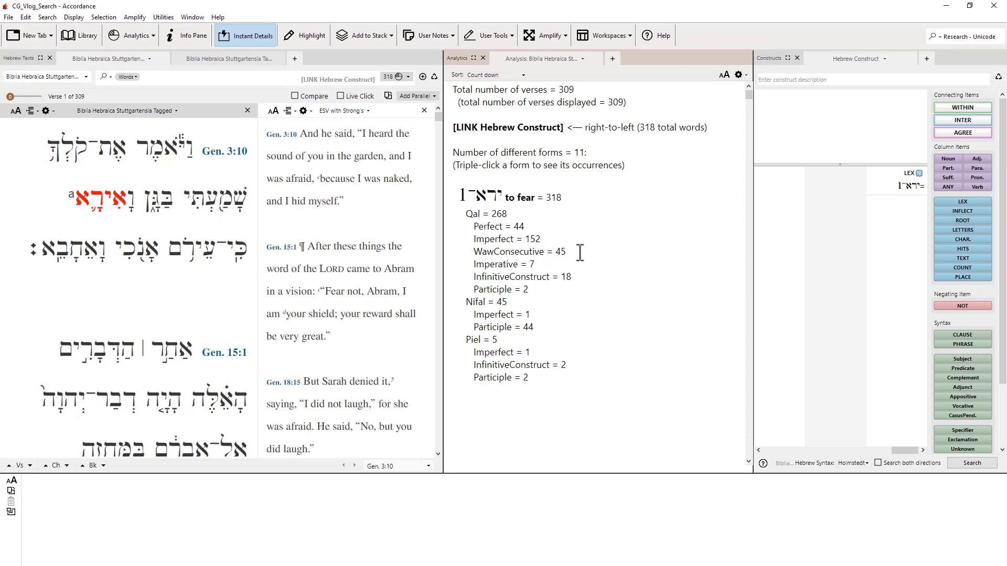
Add a VERB item beneath the ירא-1 lexical form with stem qal and aspect waw consecutive.
left_click(895, 172)
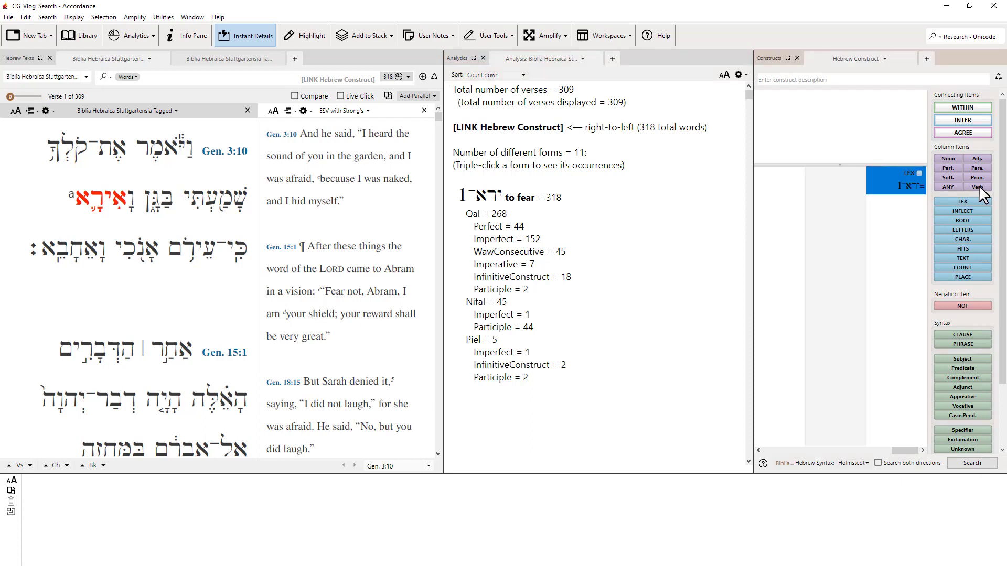
left_click_drag(983, 188, 895, 207)
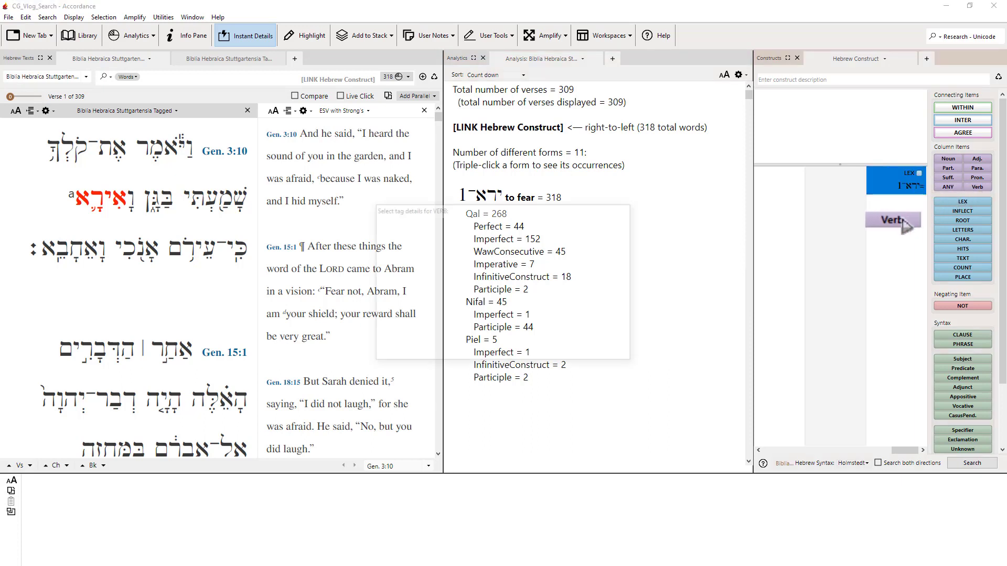
left_click(483, 231)
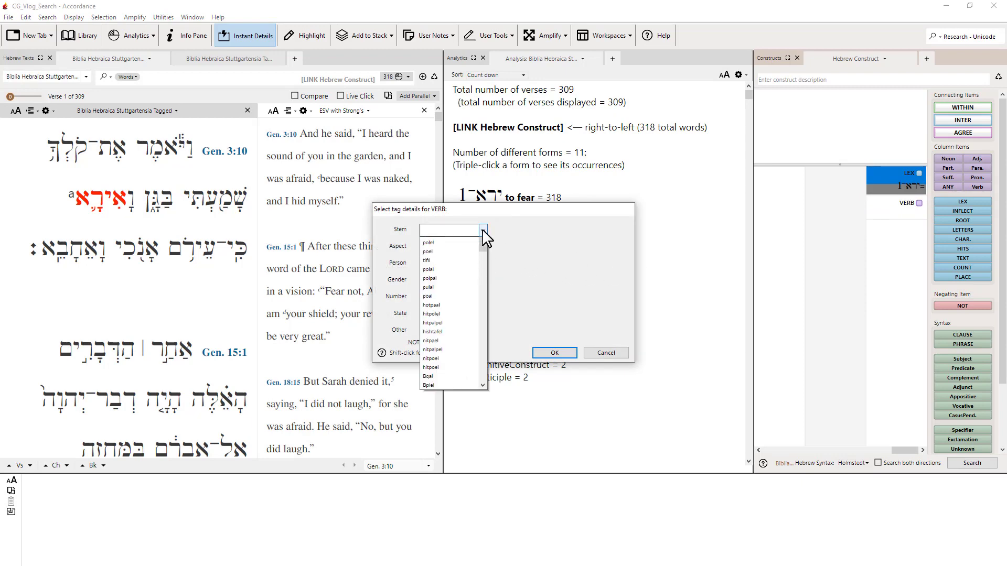
left_click(468, 251)
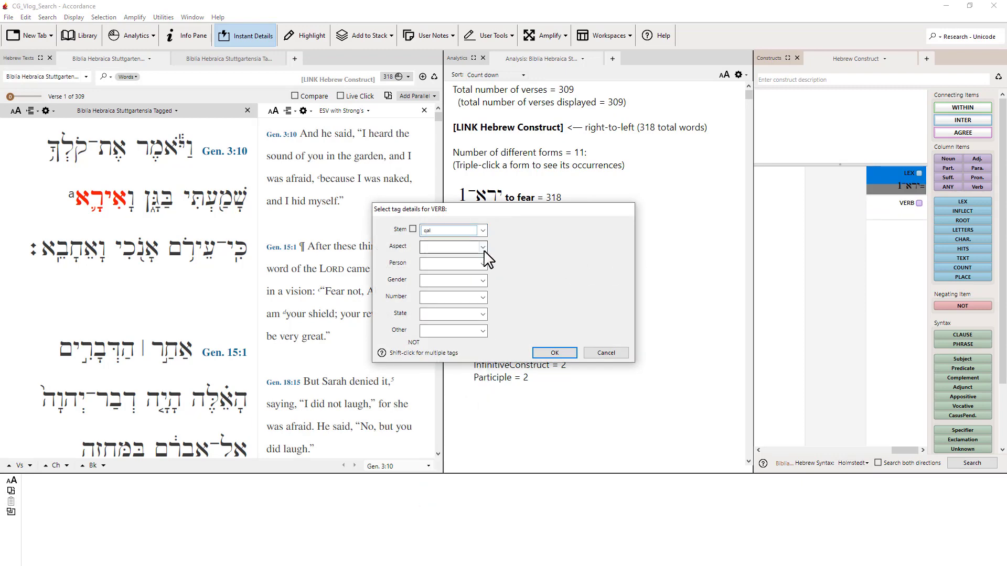
left_click(483, 247)
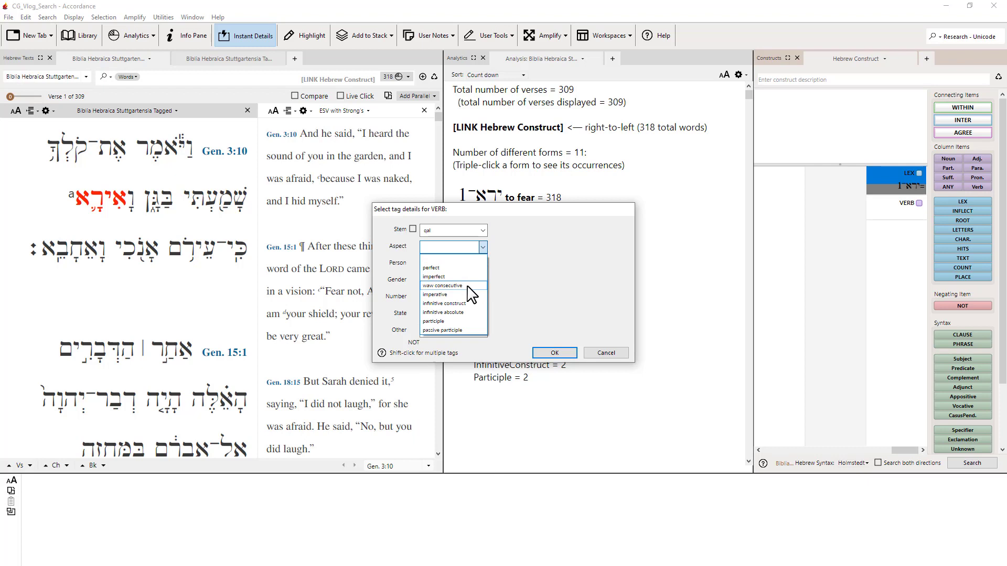
left_click(473, 286)
Complete the verb tag as third person, masculine, singular and rerun the construct search.
left_click(483, 263)
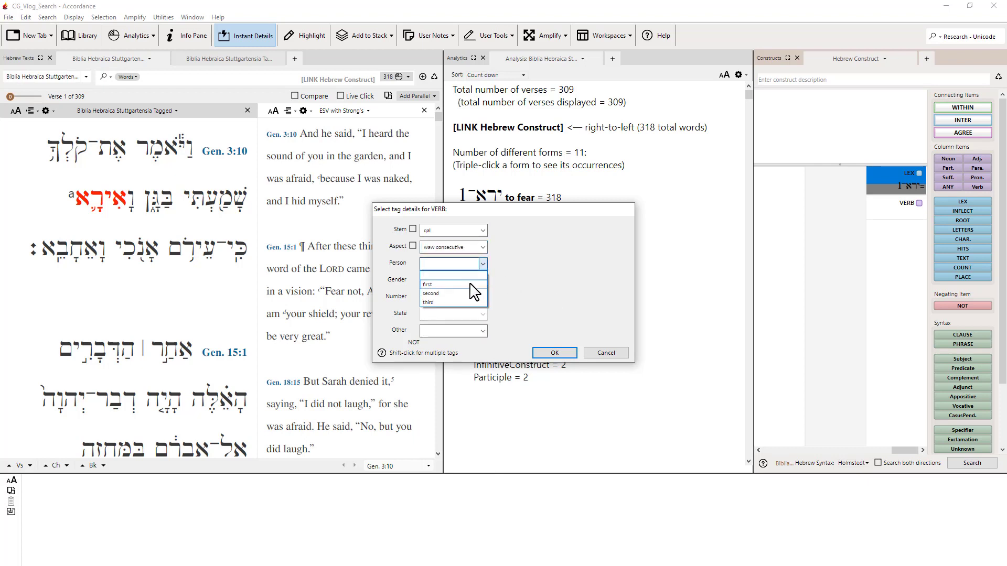
left_click(461, 302)
left_click(480, 281)
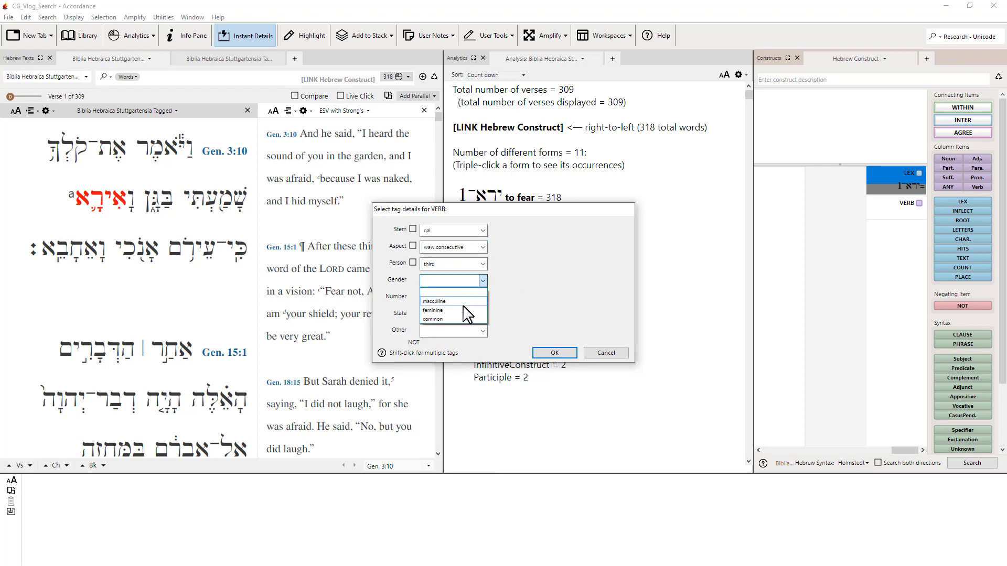
left_click(462, 301)
left_click(461, 298)
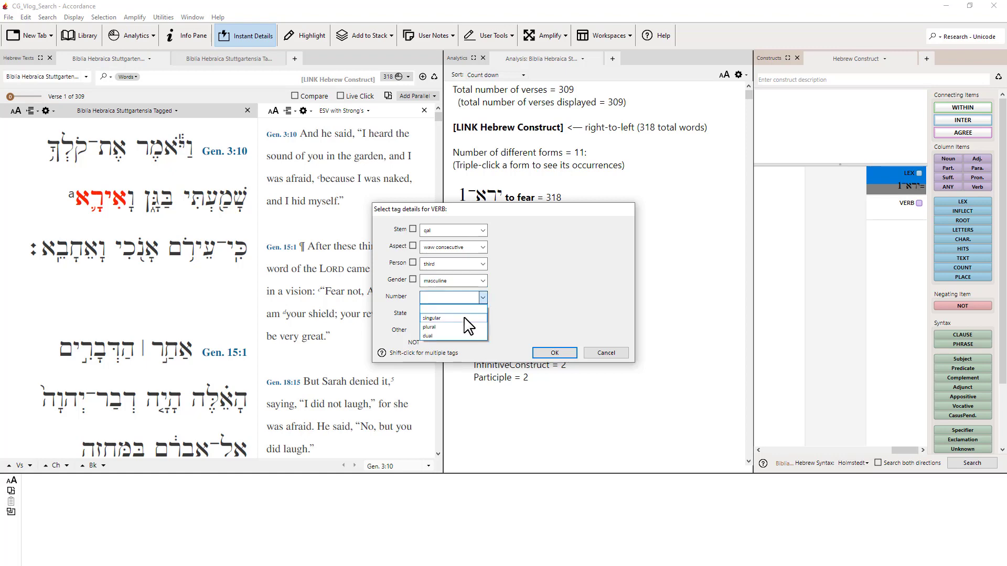
left_click(466, 318)
left_click(555, 354)
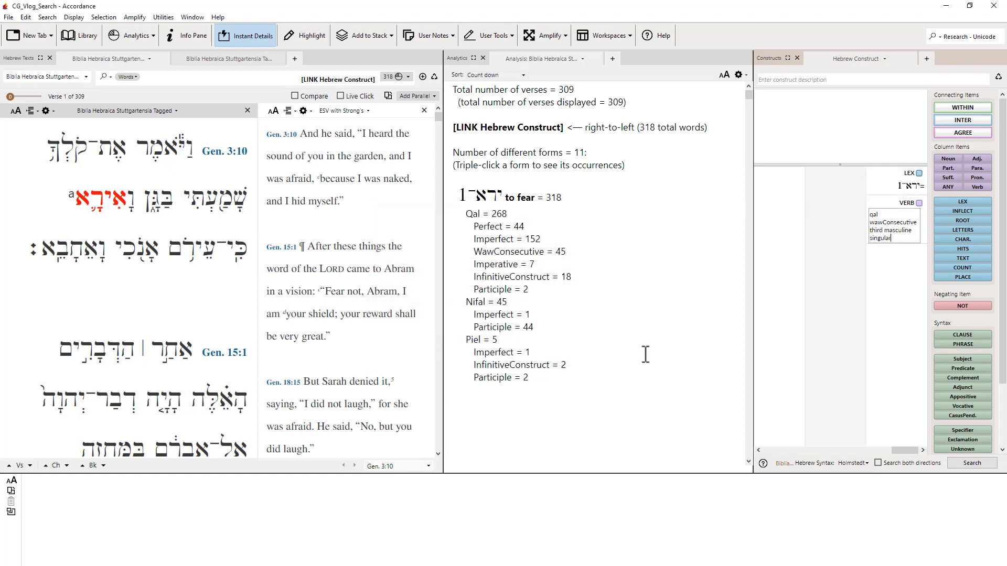
left_click(972, 464)
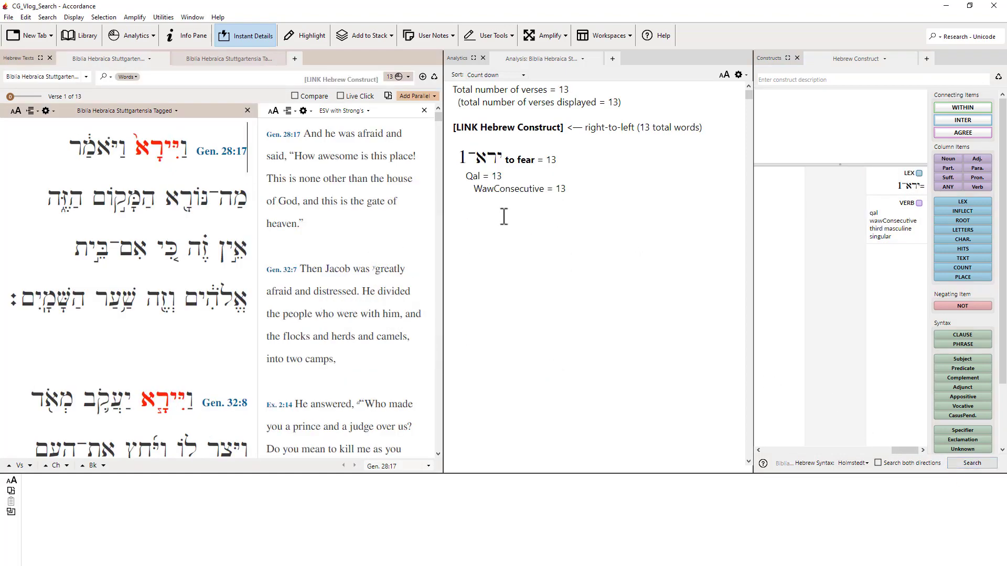
Replace Stem and Aspect with INFLECT in the analysis display so that the inflected forms are listed under LEX.
left_click(630, 234)
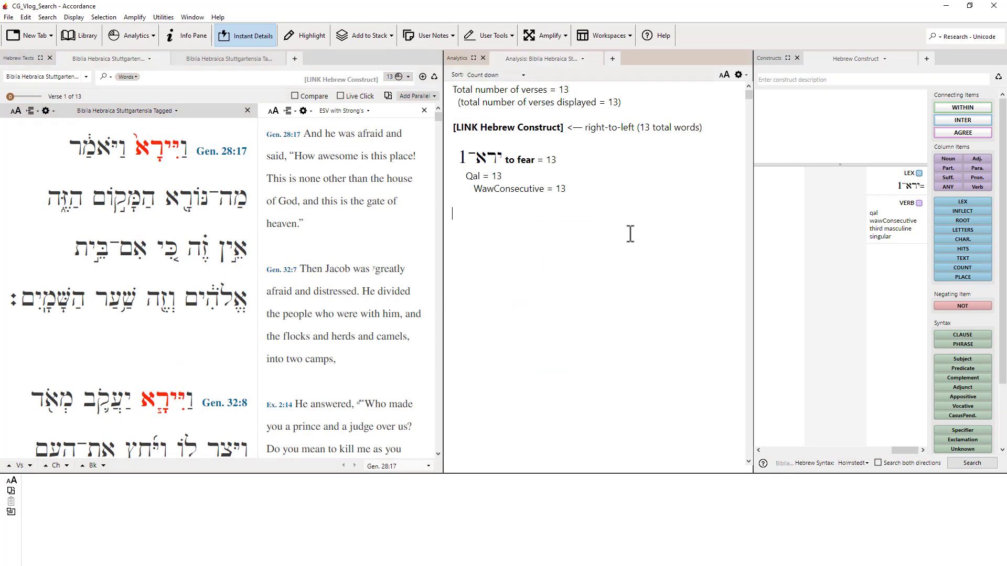
key("ctrl+t")
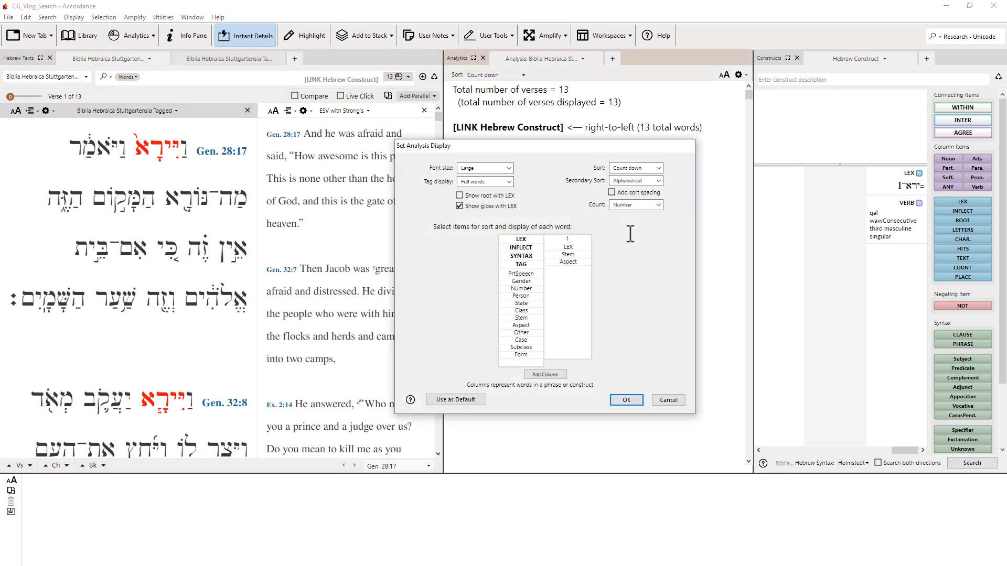
left_click(568, 262)
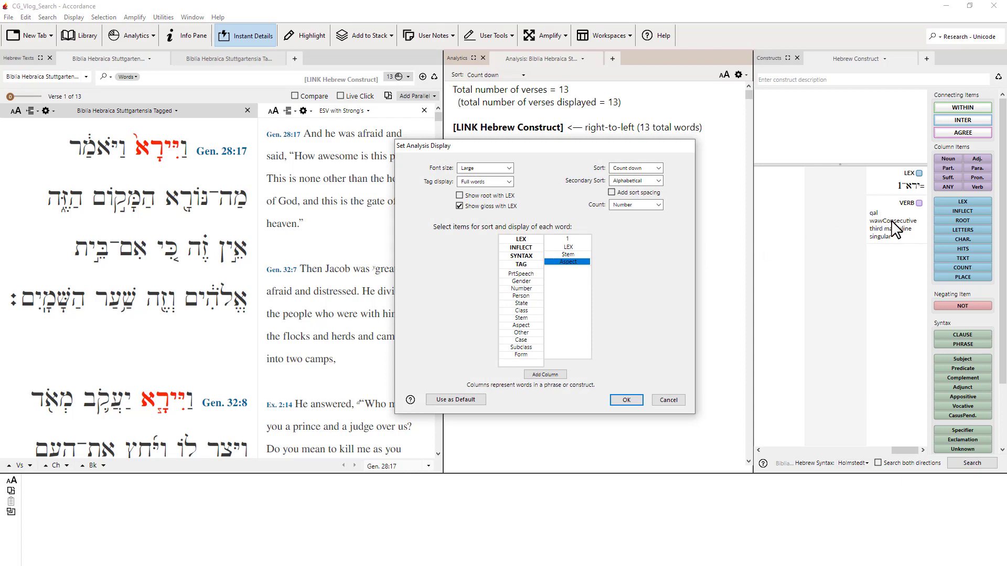
double_click(569, 264)
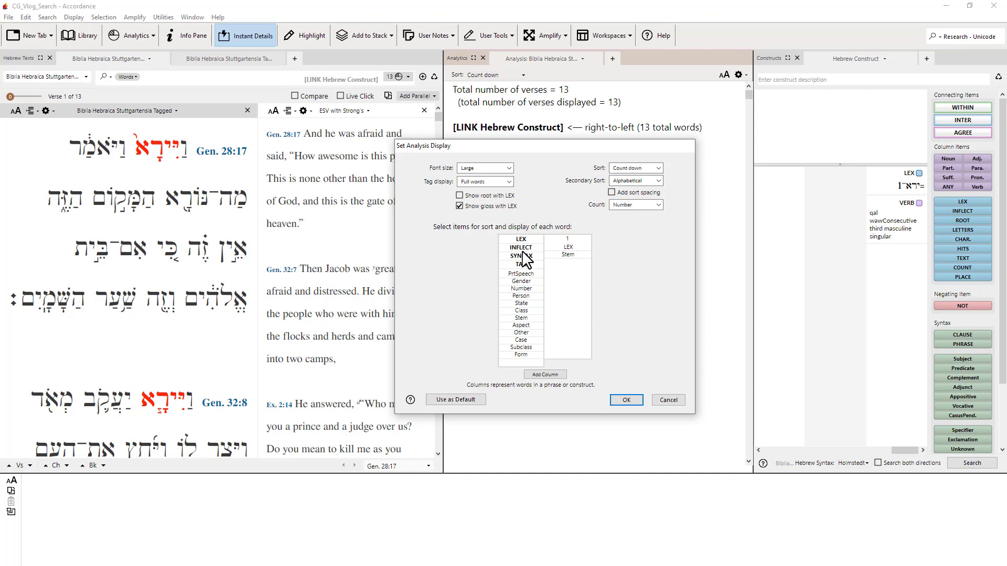
left_click_drag(521, 249, 573, 279)
left_click(575, 255)
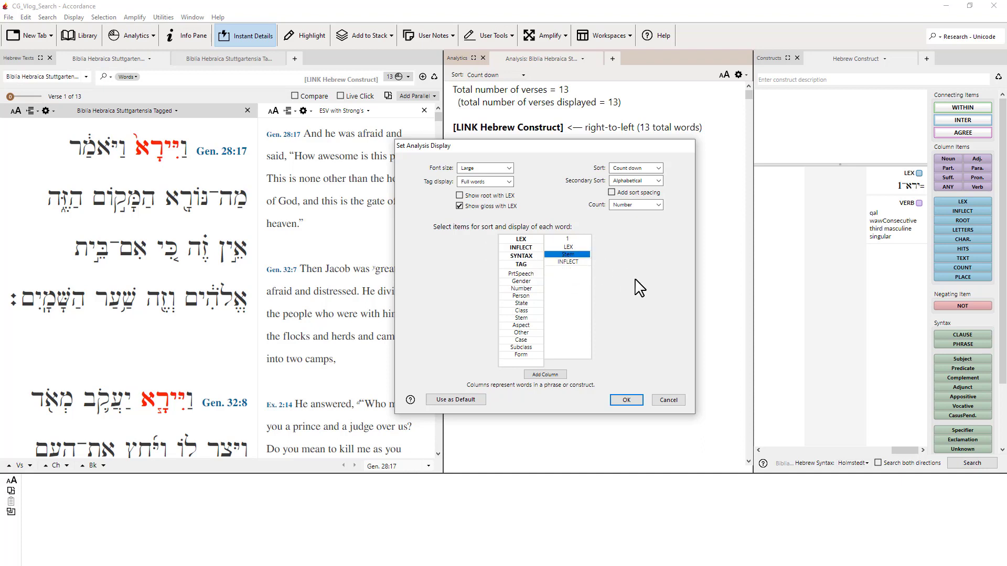
key("Delete")
left_click(628, 399)
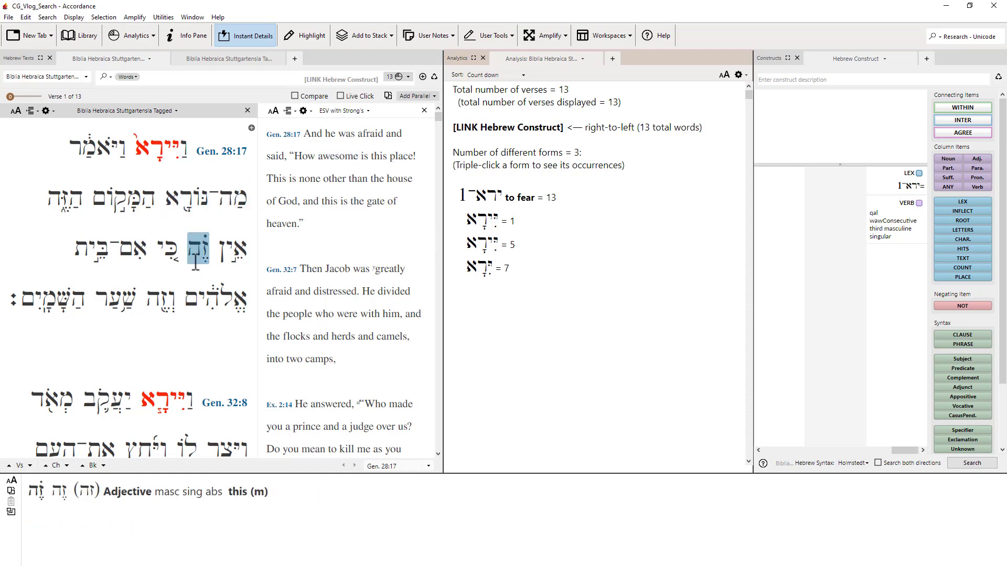
scroll(198, 252, "down", 1)
scroll(194, 262, "up", 1)
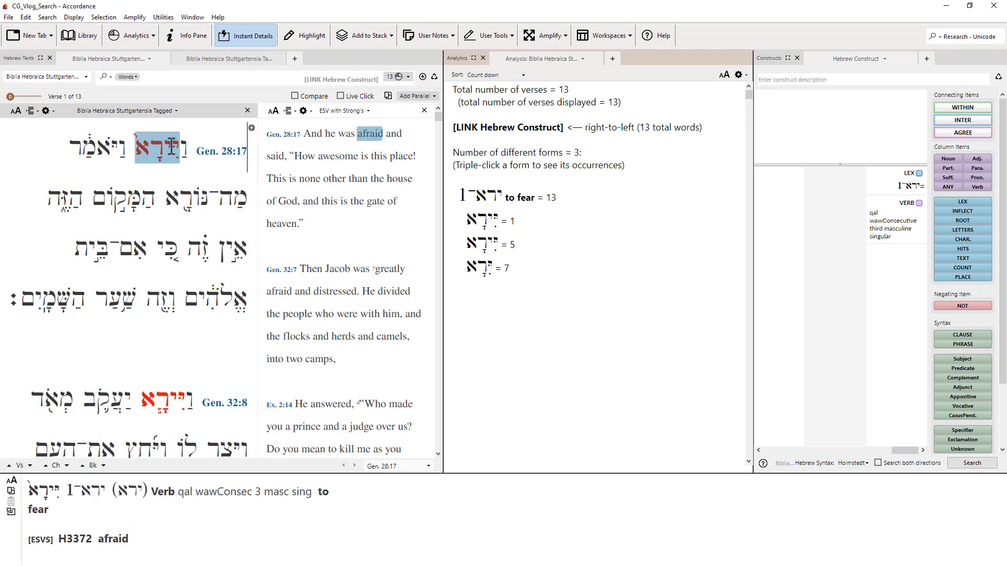
Read through the ירא-1 search results from Genesis to Jeremiah, examining the spelling and parsing of the highlighted verb forms.
scroll(192, 209, "down", 2)
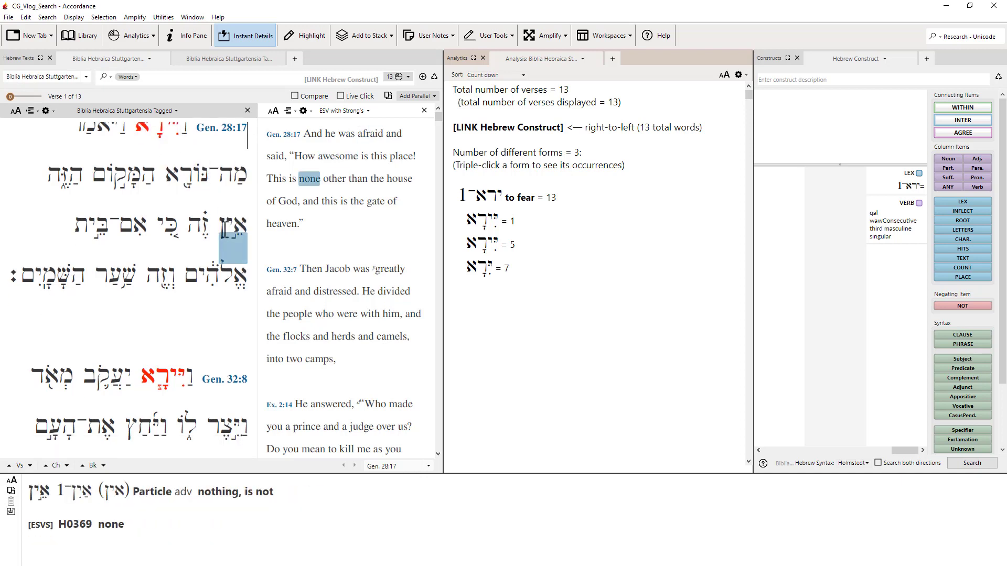
scroll(200, 296, "down", 10)
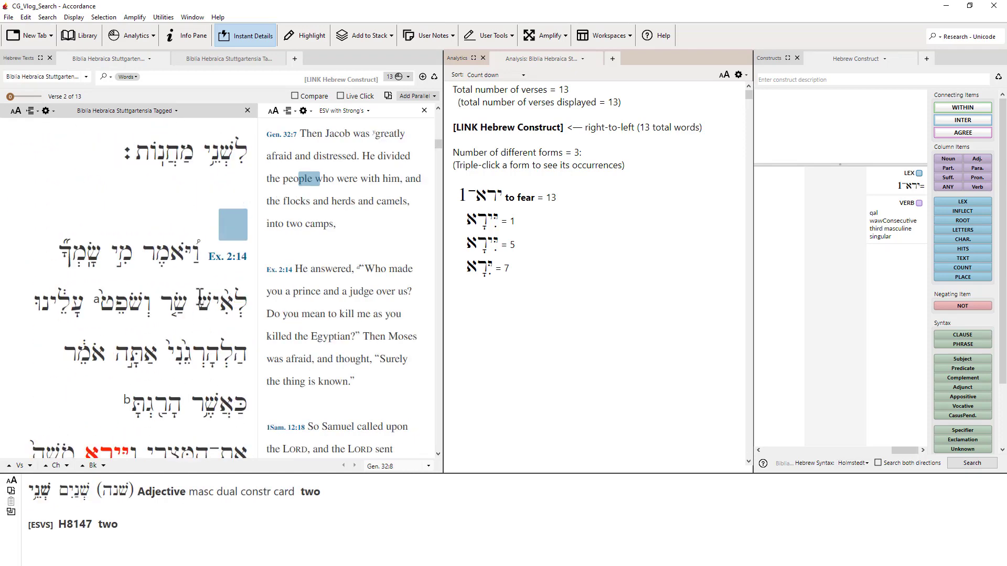
scroll(201, 294, "down", 5)
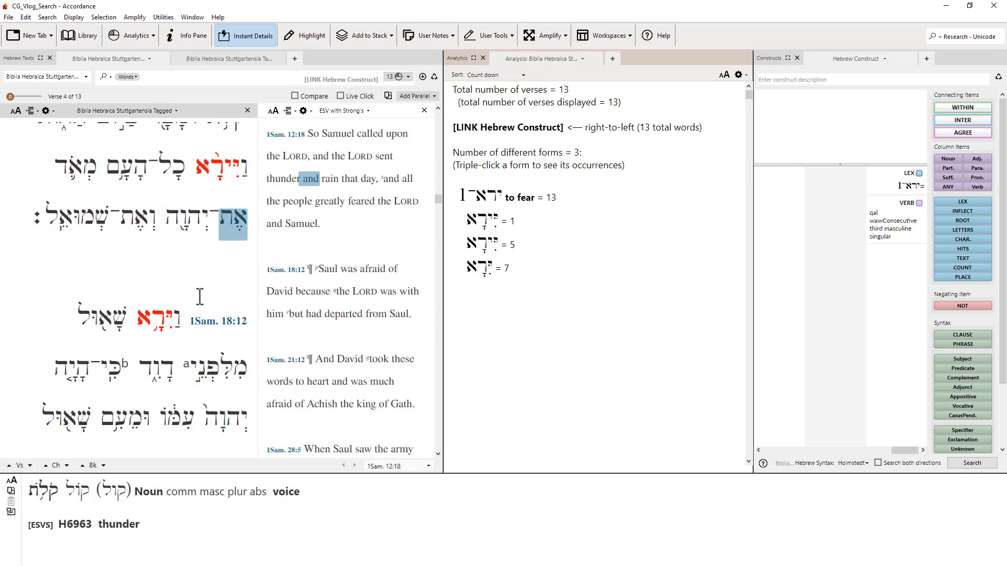
mouse_move(167, 260)
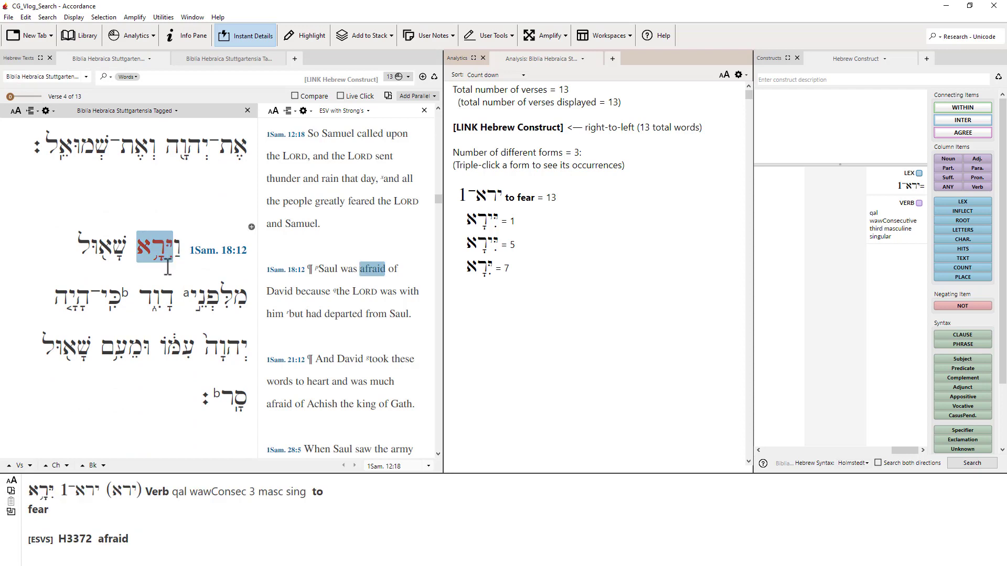
scroll(167, 267, "up", 3)
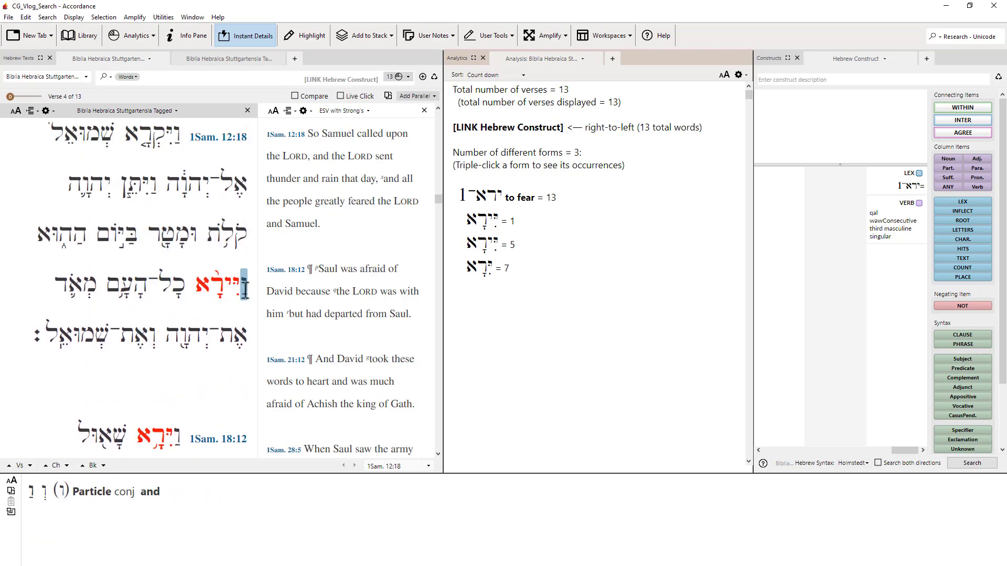
mouse_move(236, 293)
scroll(232, 302, "down", 2)
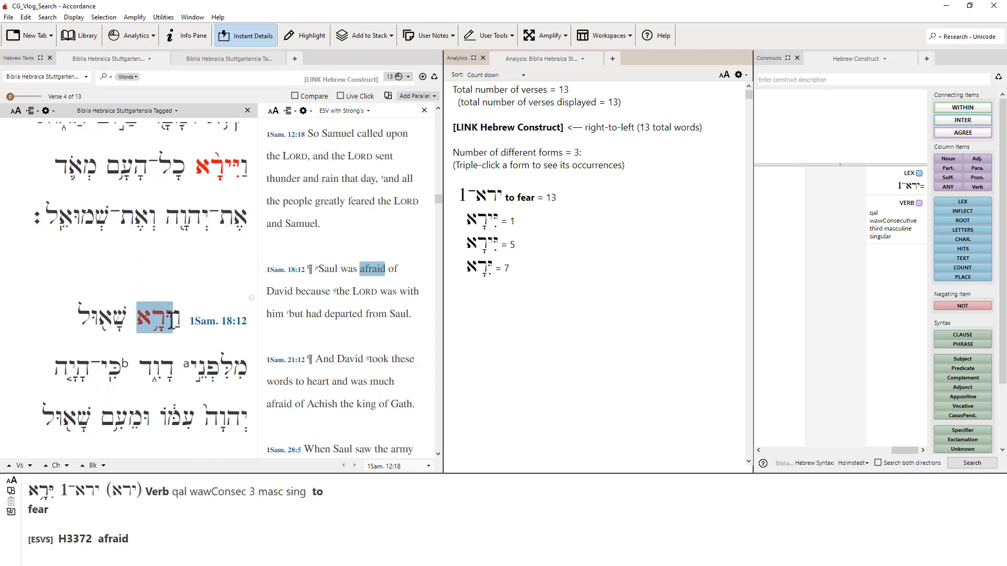
scroll(186, 286, "down", 5)
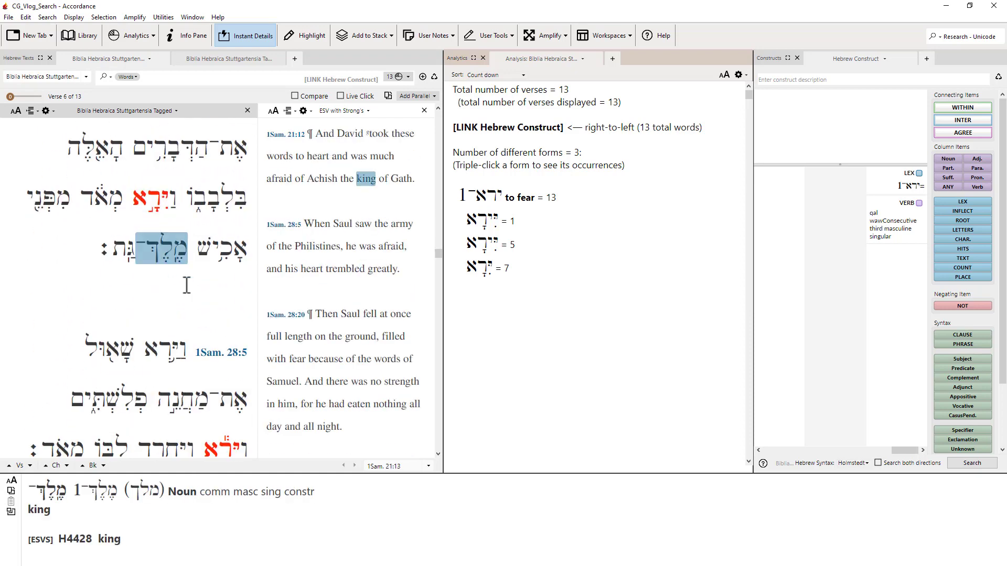
scroll(186, 286, "down", 3)
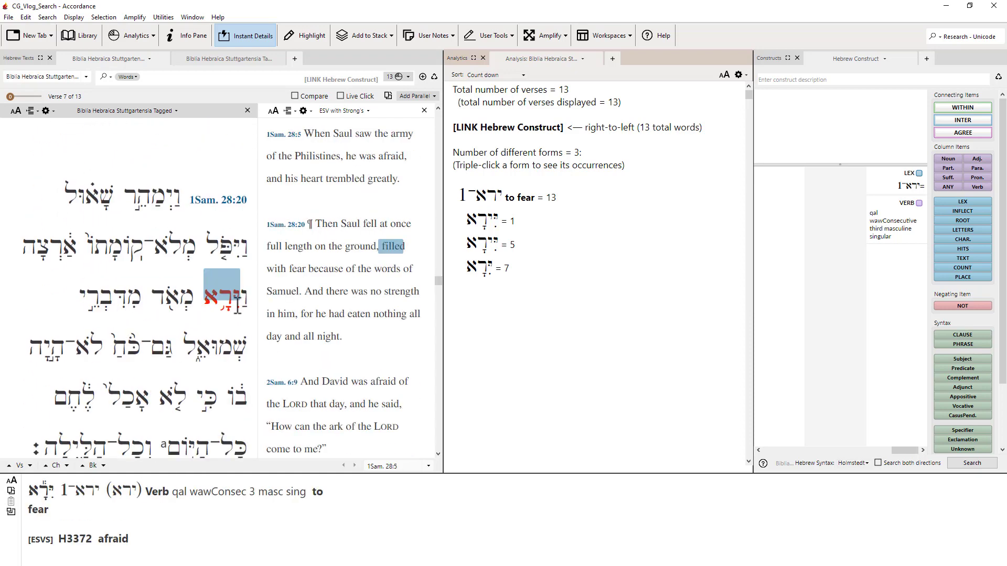
scroll(220, 391, "down", 4)
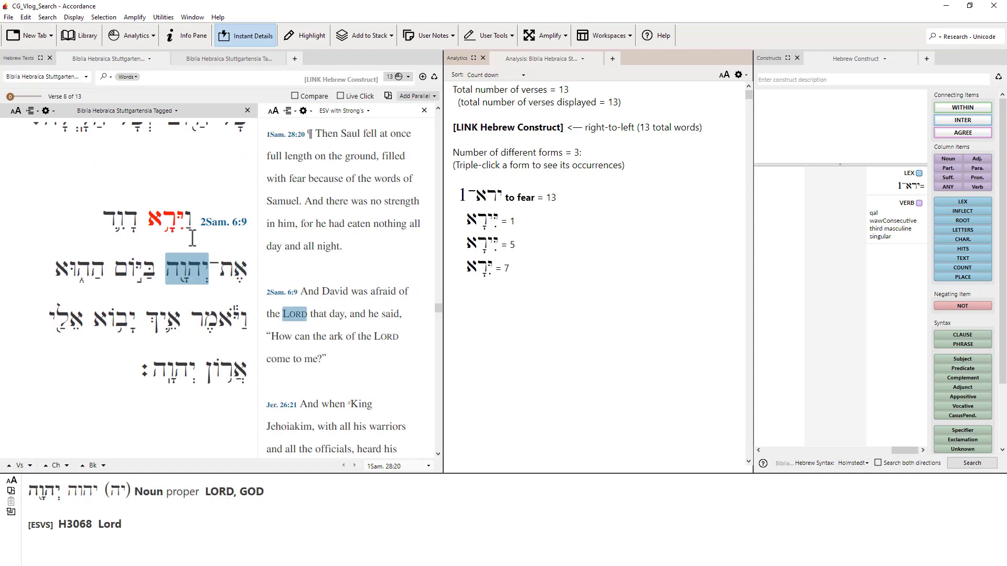
scroll(189, 236, "down", 5)
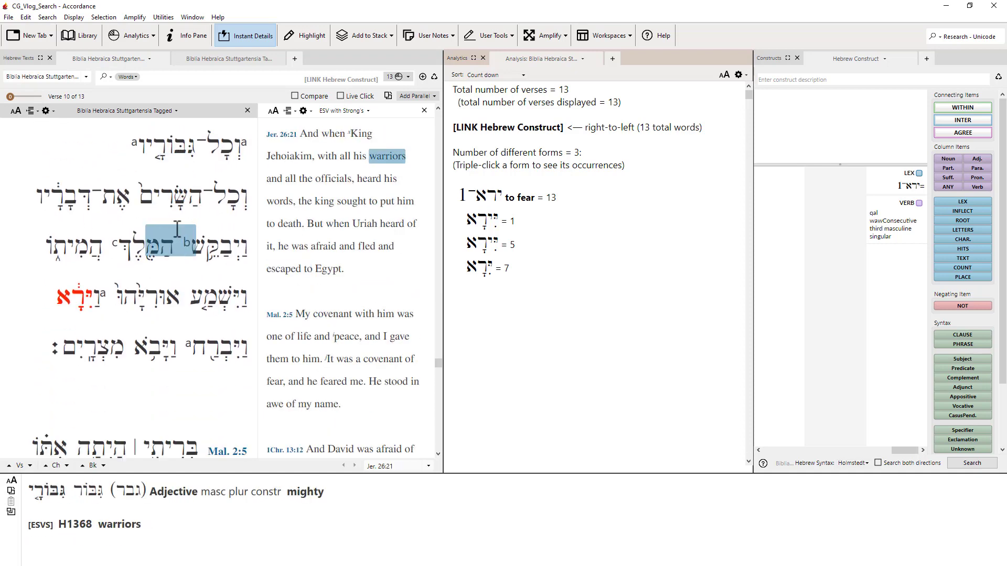
scroll(177, 230, "down", 1)
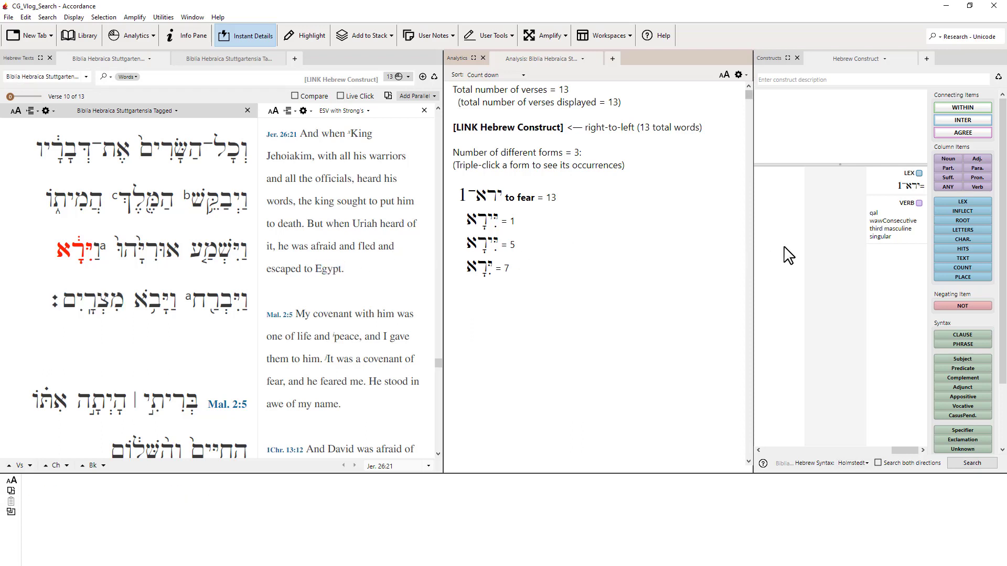
Replace the construct's lexical form with ראה (to see) and rerun the search.
double_click(899, 174)
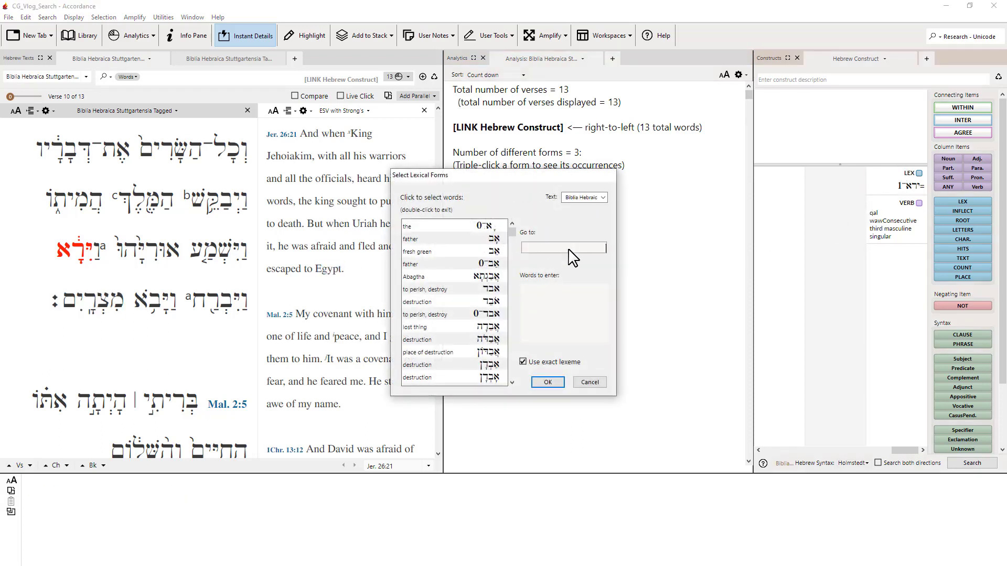
type("ראה")
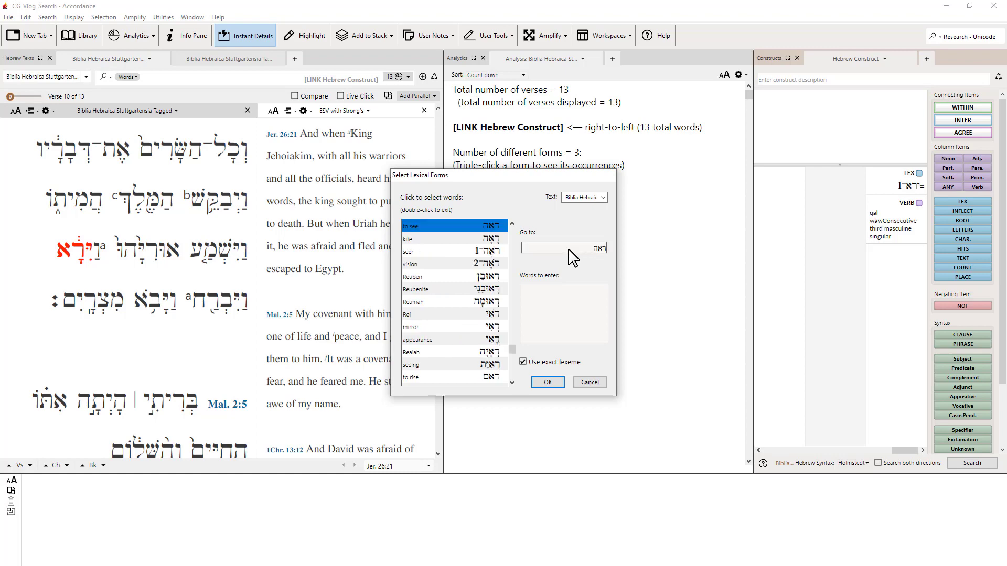
key("Return")
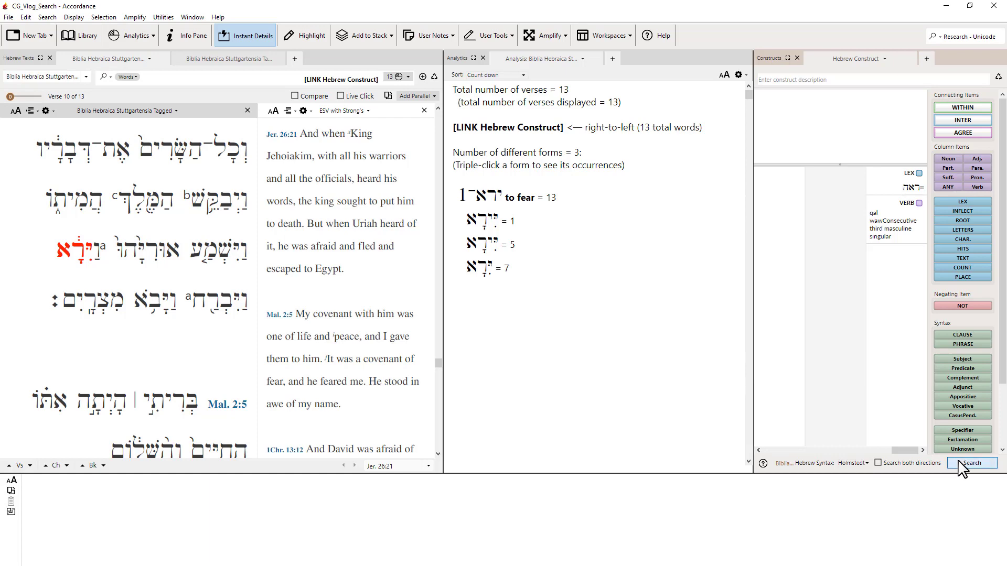
left_click(960, 463)
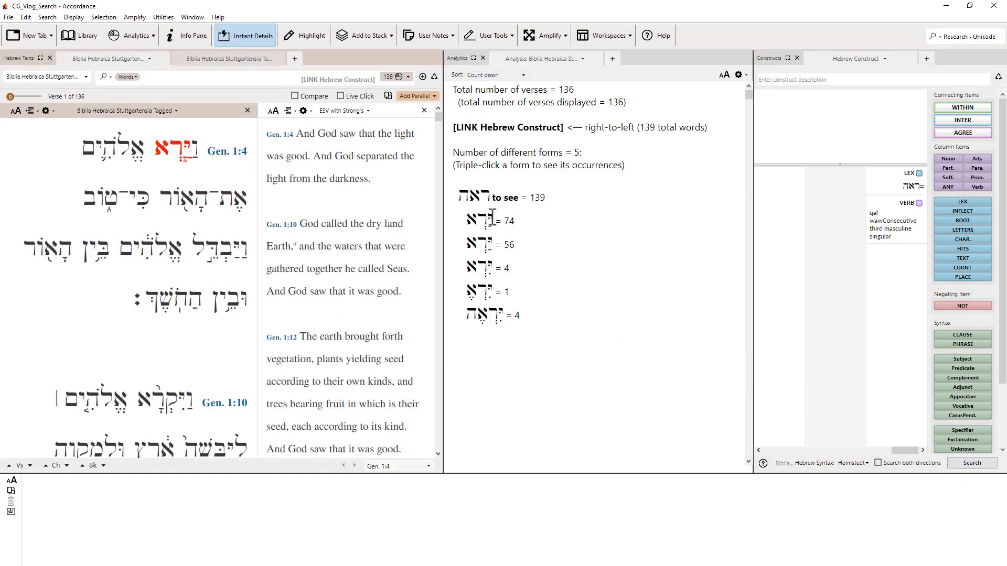
Examine the parsing of the highlighted ראה forms in the opening Genesis 1 results.
mouse_move(176, 198)
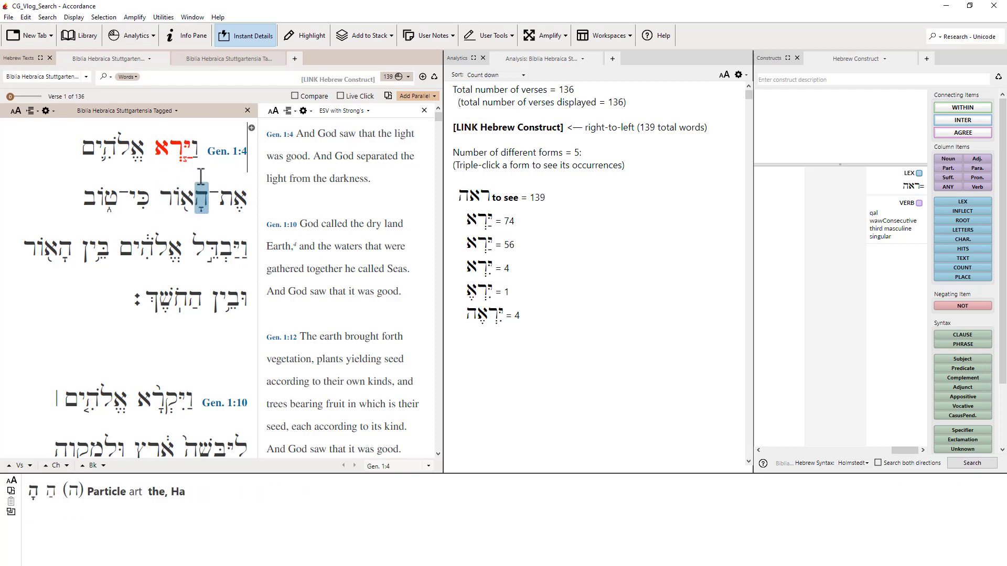
mouse_move(197, 168)
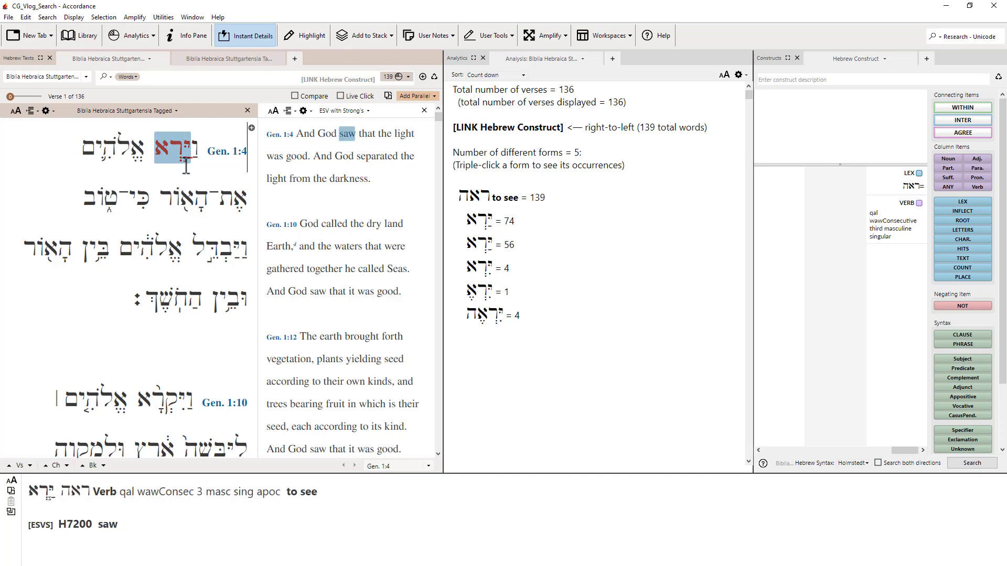
scroll(192, 169, "down", 2)
scroll(162, 173, "down", 2)
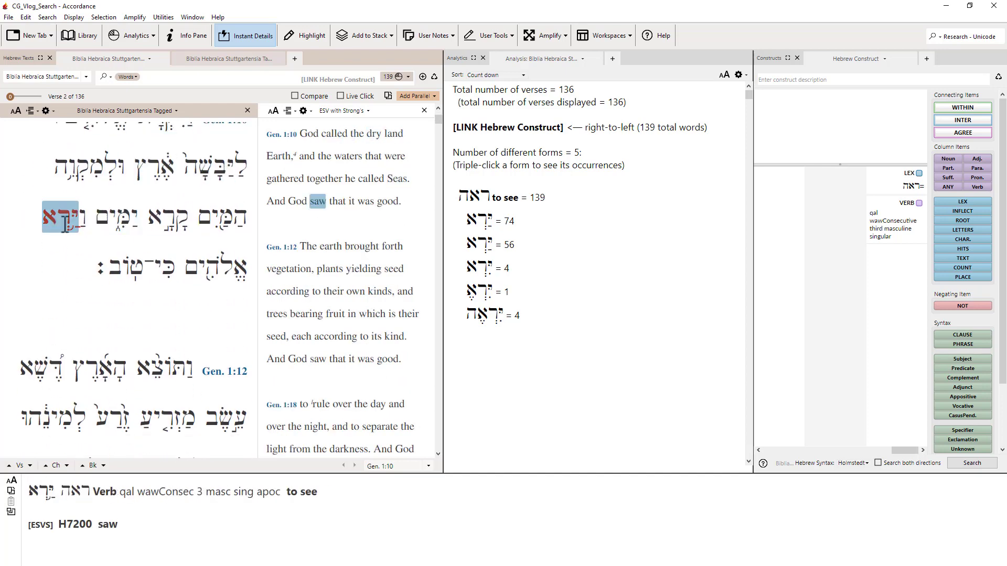
scroll(64, 222, "down", 3)
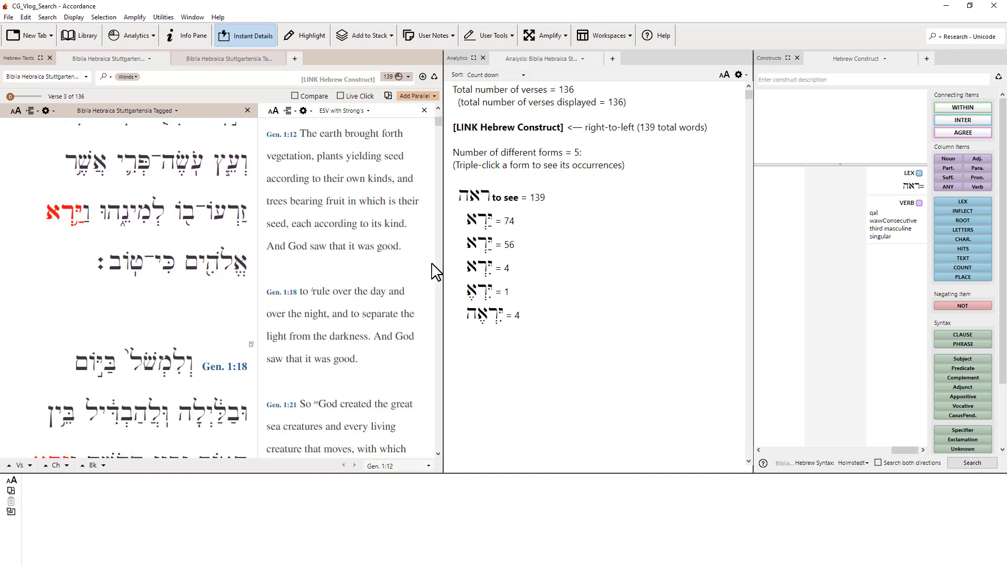
Set the construct's lexical form to both ירא-1 (to fear) and ראה (to see), and rerun the search.
double_click(891, 177)
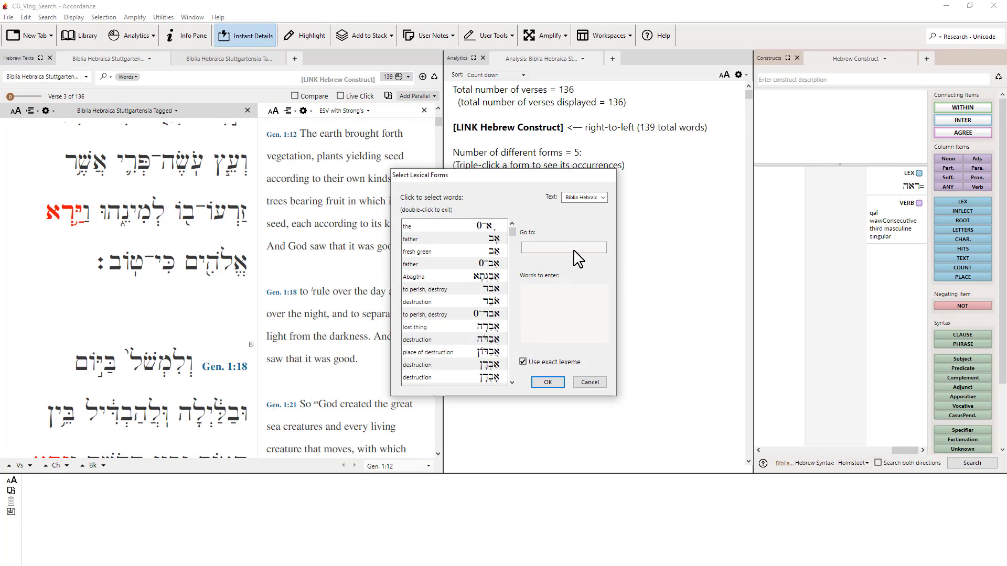
type("רא")
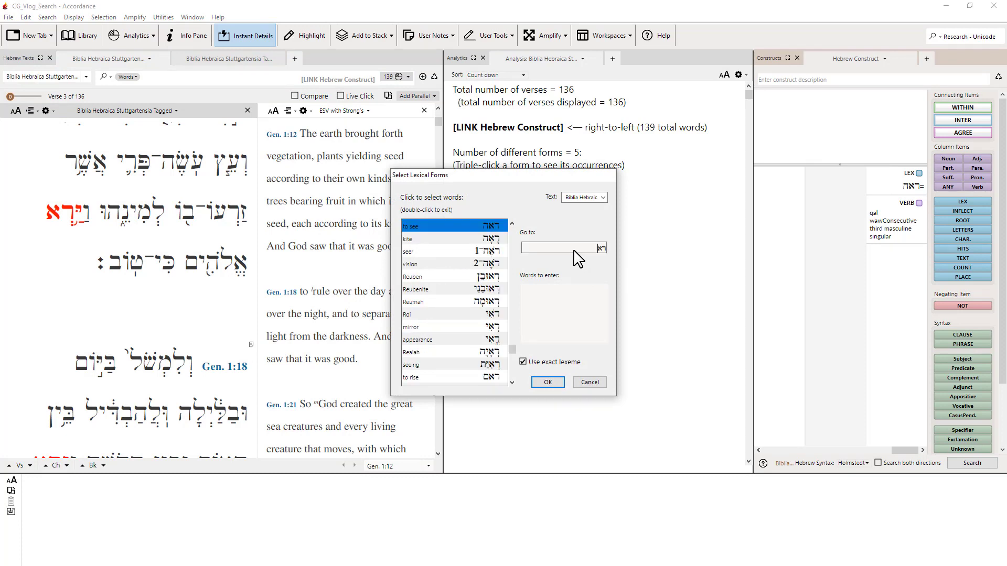
key("BackSpace")
type("ירא")
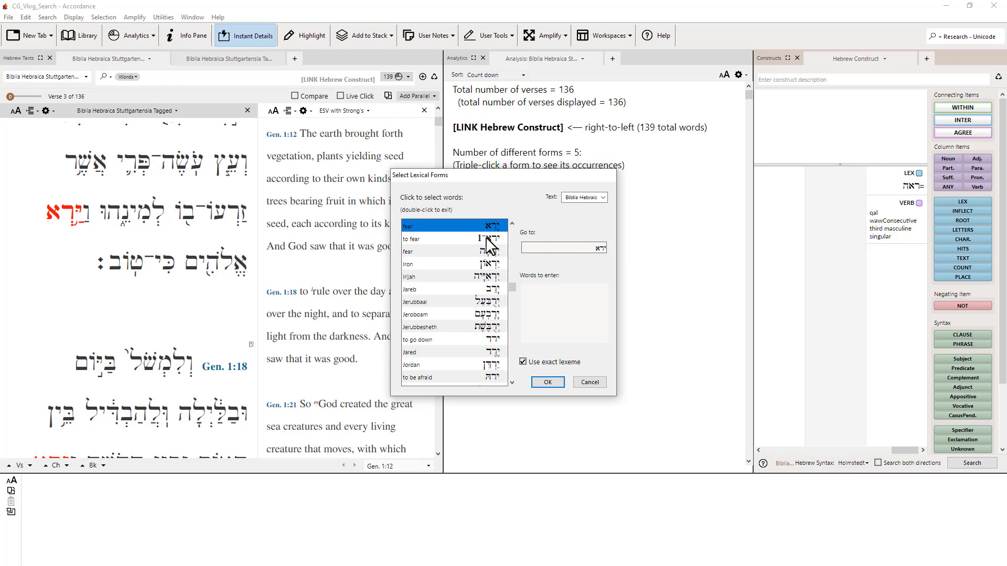
left_click(486, 239)
left_click(588, 250)
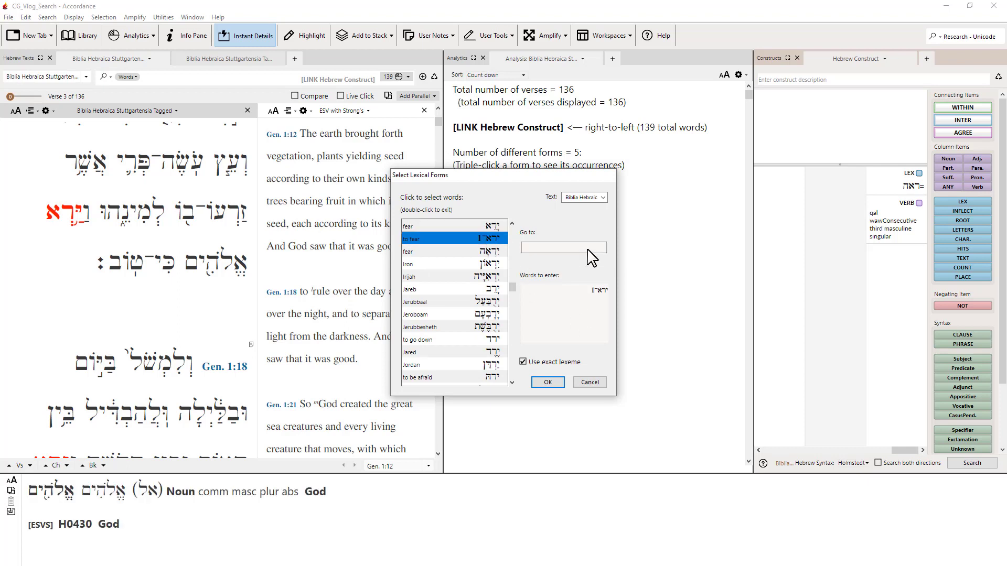
type("ראה")
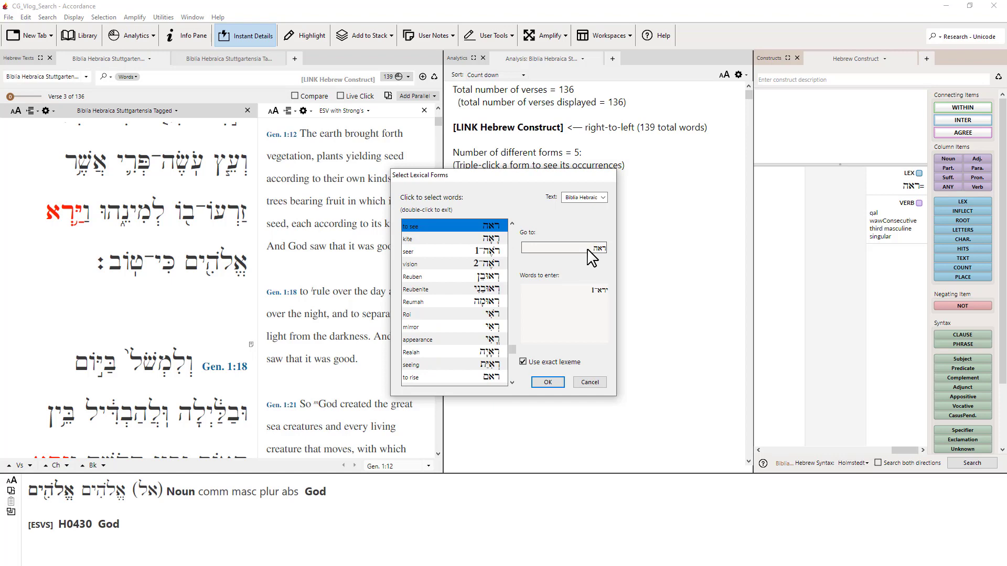
left_click(493, 227)
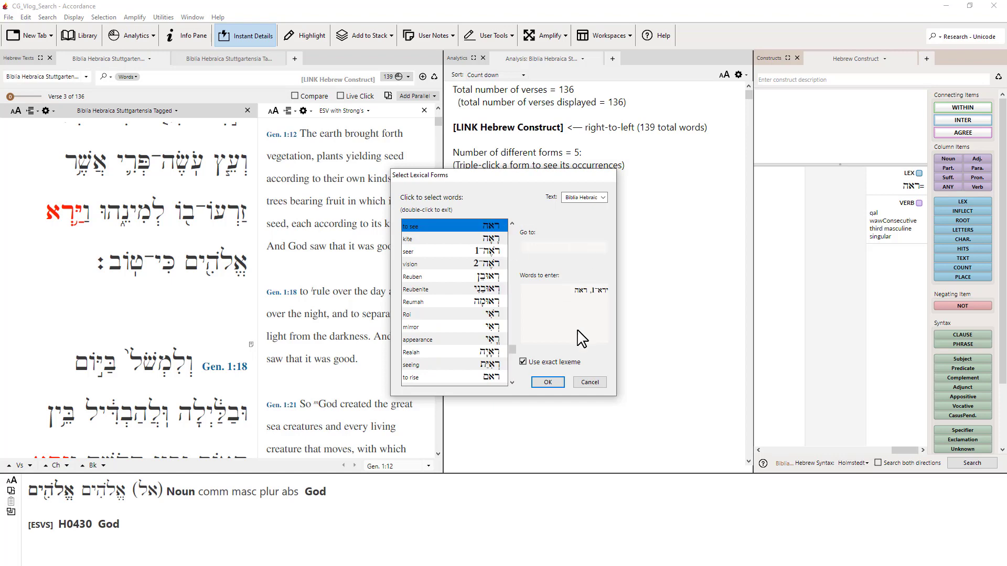
left_click(548, 383)
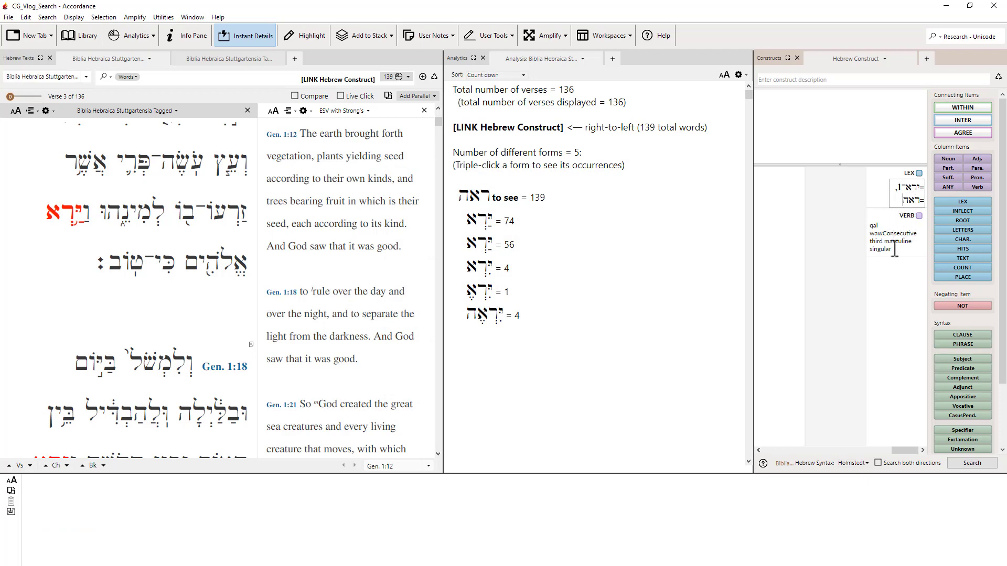
left_click(971, 465)
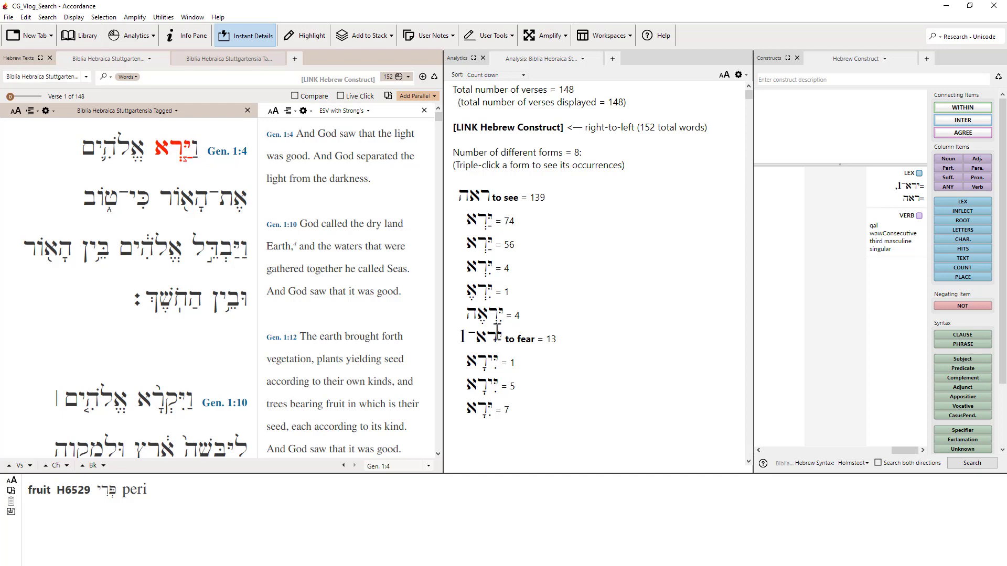
Show the occurrences of the inflected form יִרְאֶה listed under ראה in the analysis and read through the verses.
triple_click(491, 313)
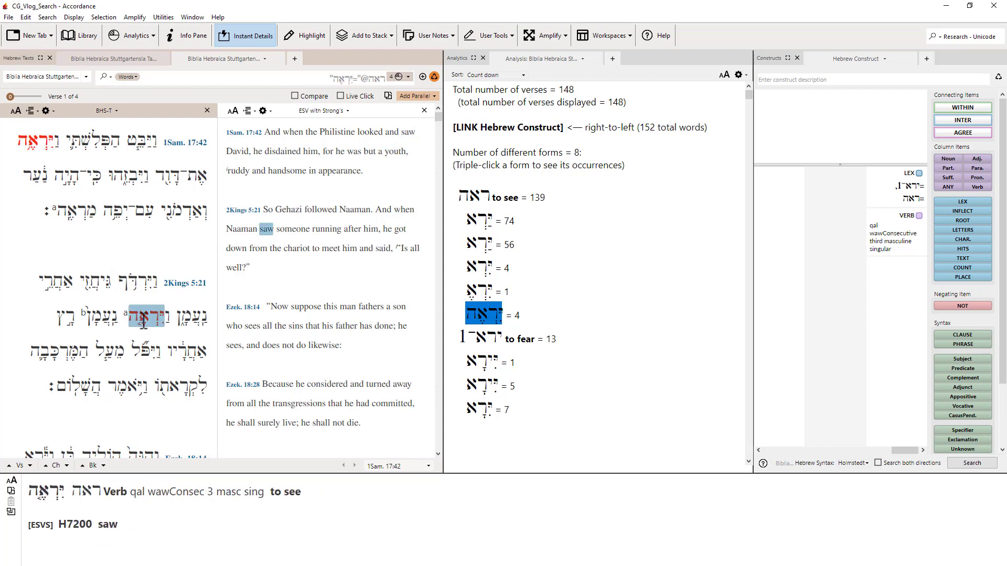
scroll(147, 318, "down", 3)
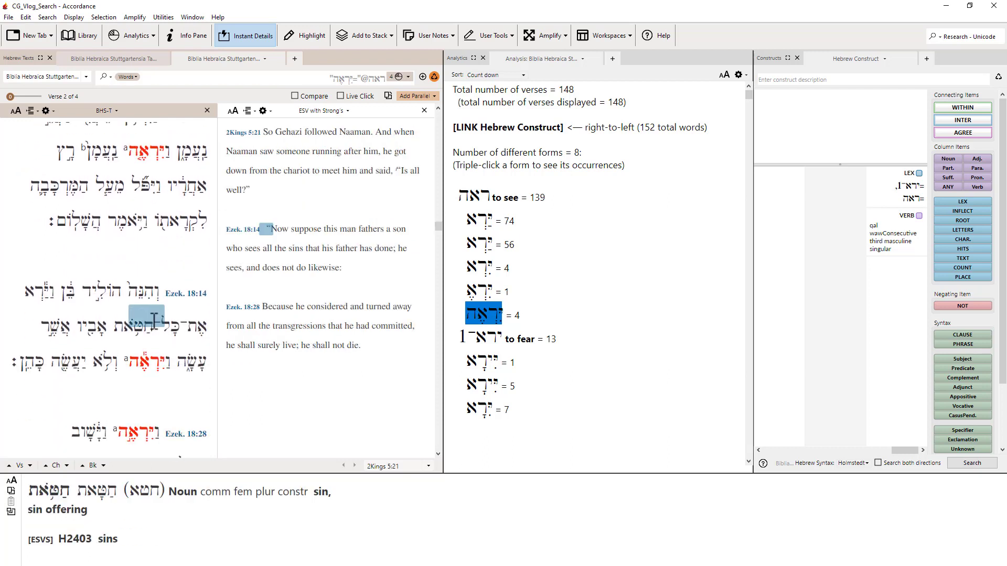
scroll(154, 321, "down", 3)
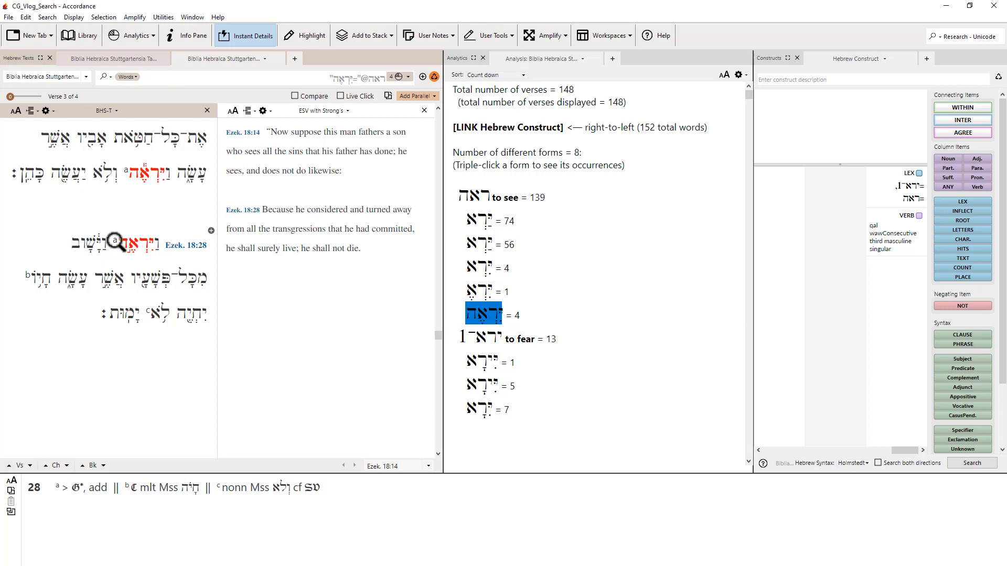
scroll(116, 242, "up", 5)
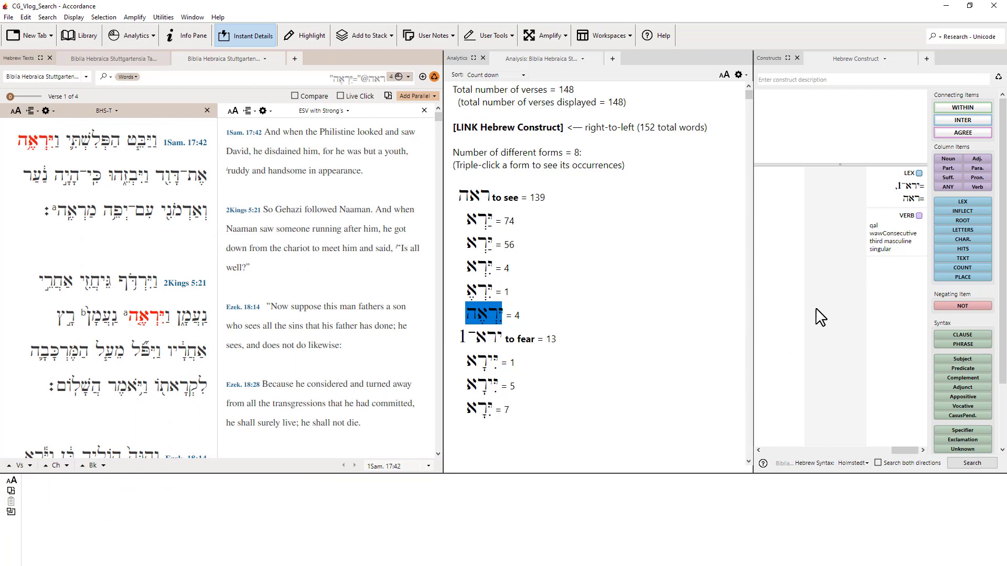
Replace the two lexical forms in the construct with ירא-1 (to fear) alone and rerun the search.
double_click(907, 175)
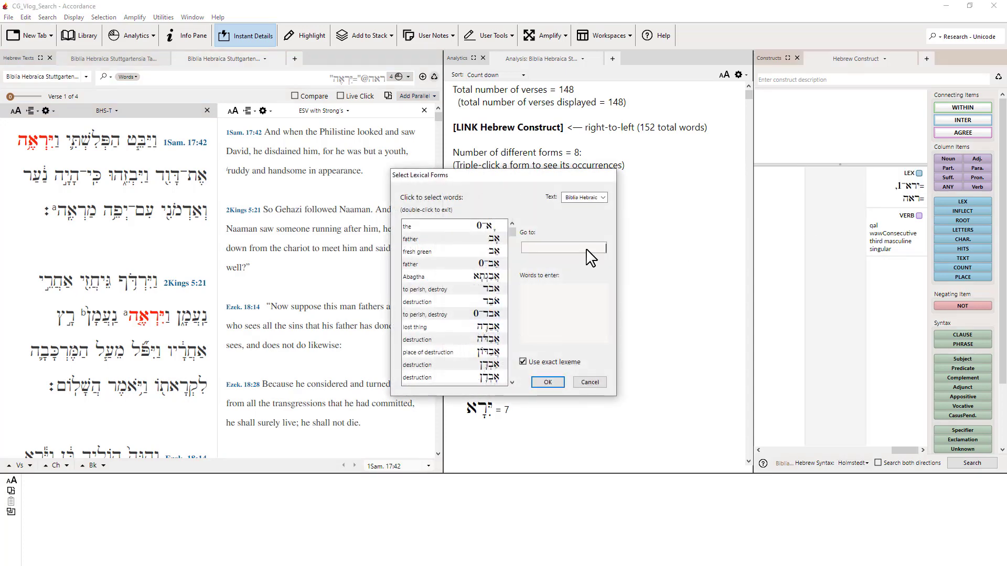
type("ר")
type("רא")
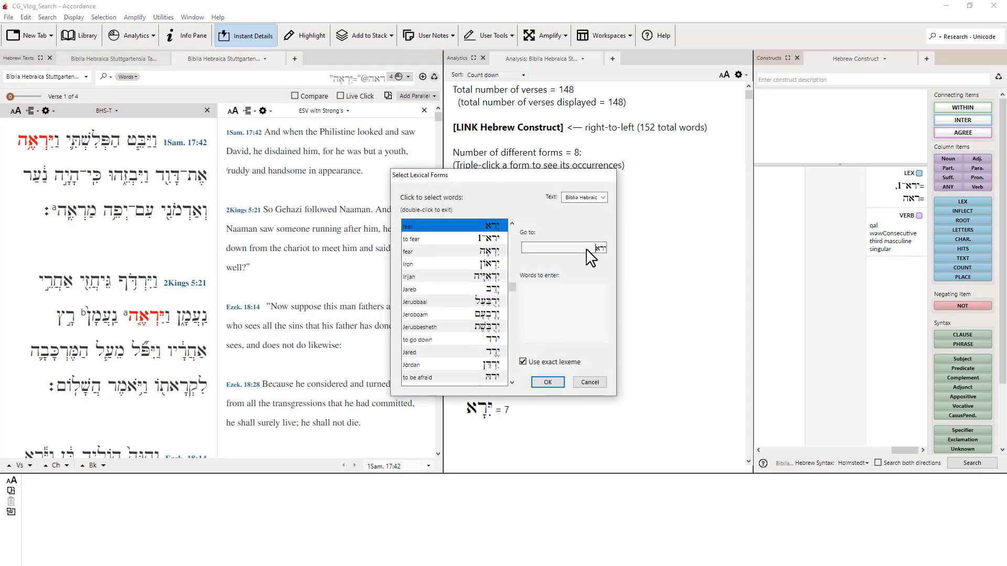
left_click(491, 240)
left_click(547, 382)
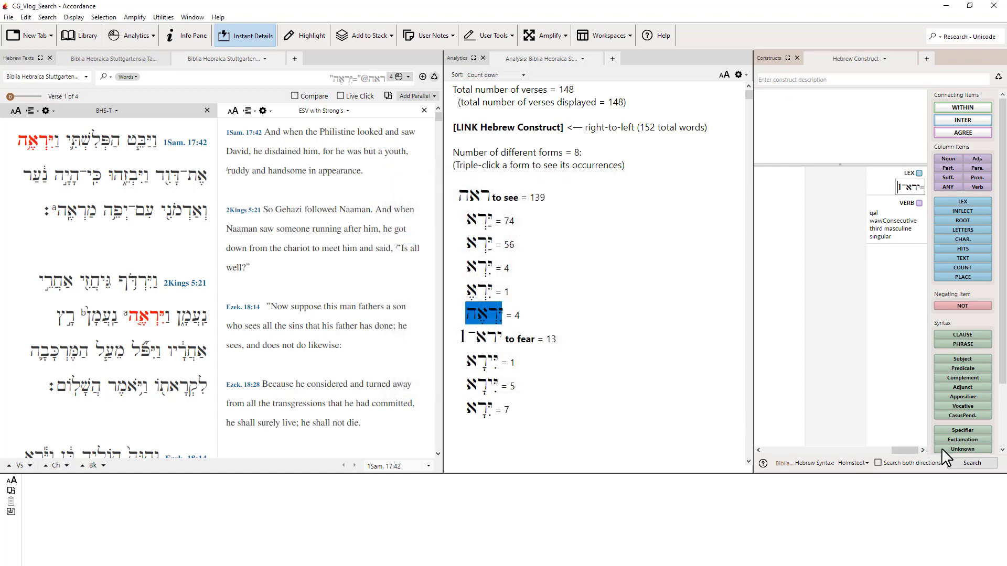
left_click(971, 463)
left_click(591, 330)
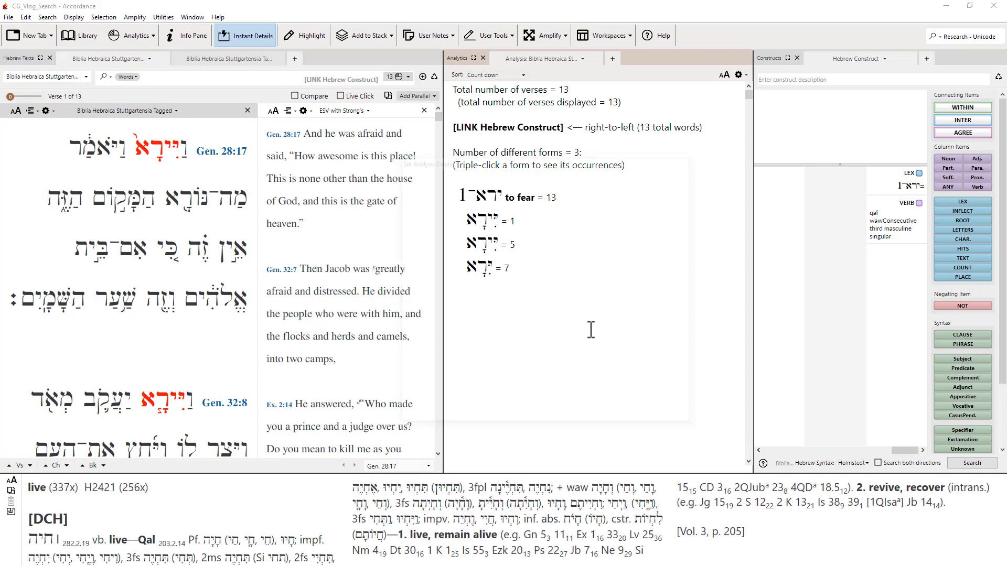
Add Stem between LEX and INFLECT in the analysis display so the inflected forms are grouped by verb stem.
key("ctrl+t")
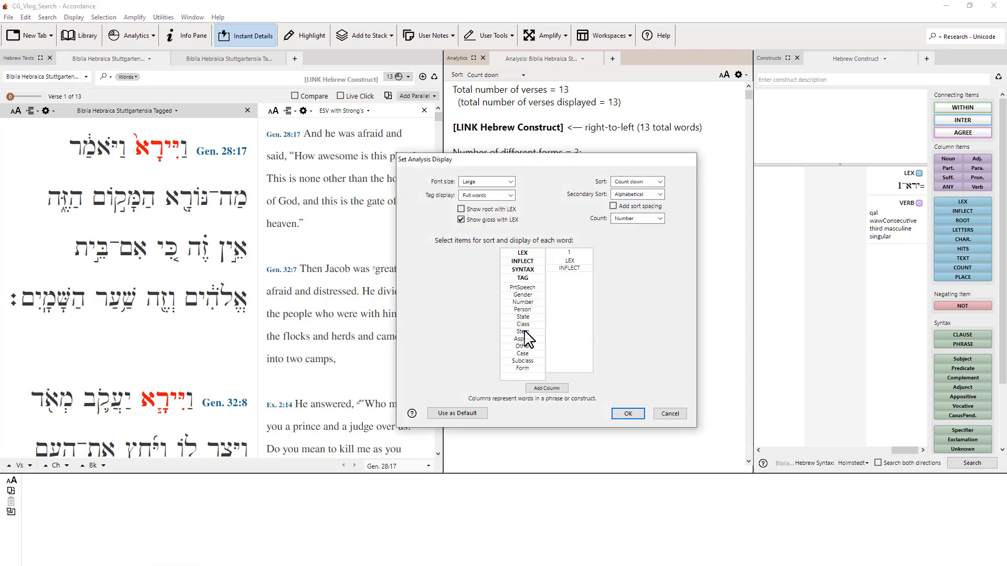
left_click_drag(522, 333, 576, 270)
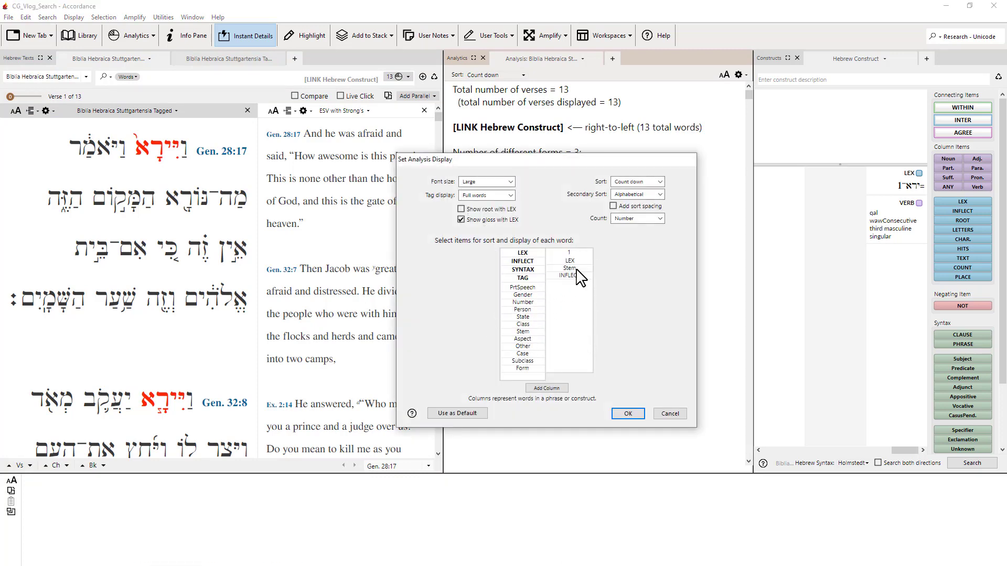
left_click(628, 413)
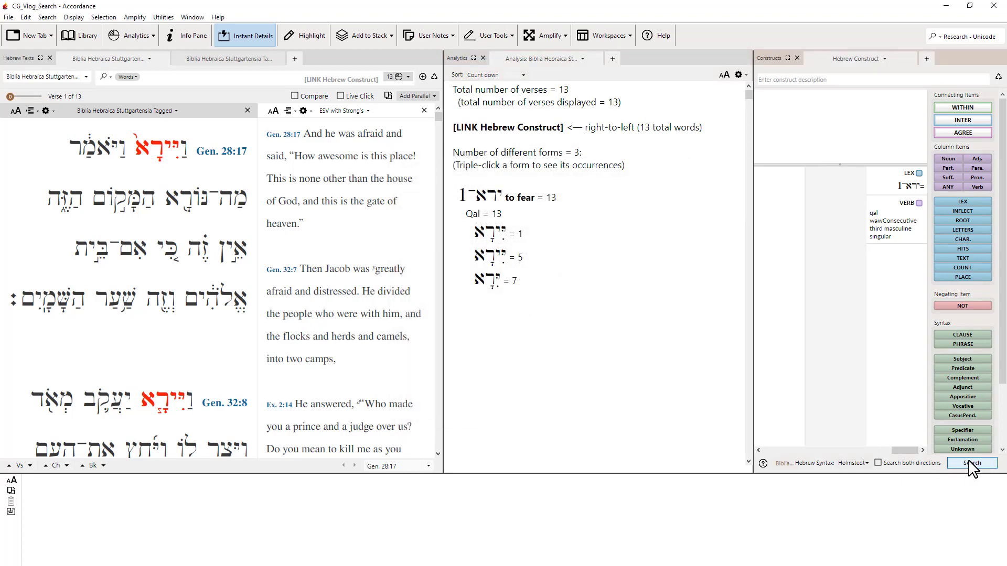
Remove the qal stem from the construct's VERB tag, keeping waw consecutive third masculine singular, and rerun the search.
double_click(884, 204)
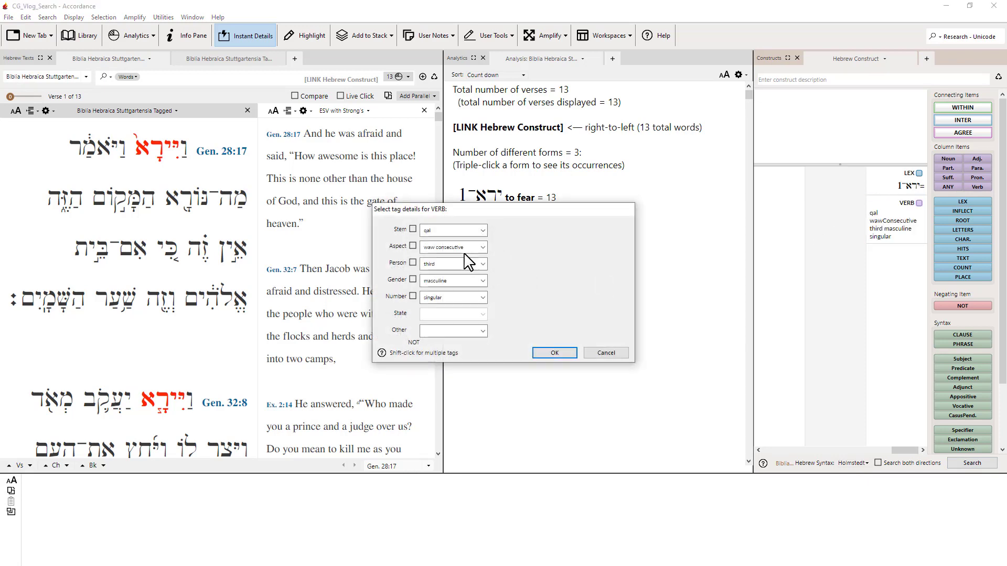
left_click(483, 231)
left_click(482, 244)
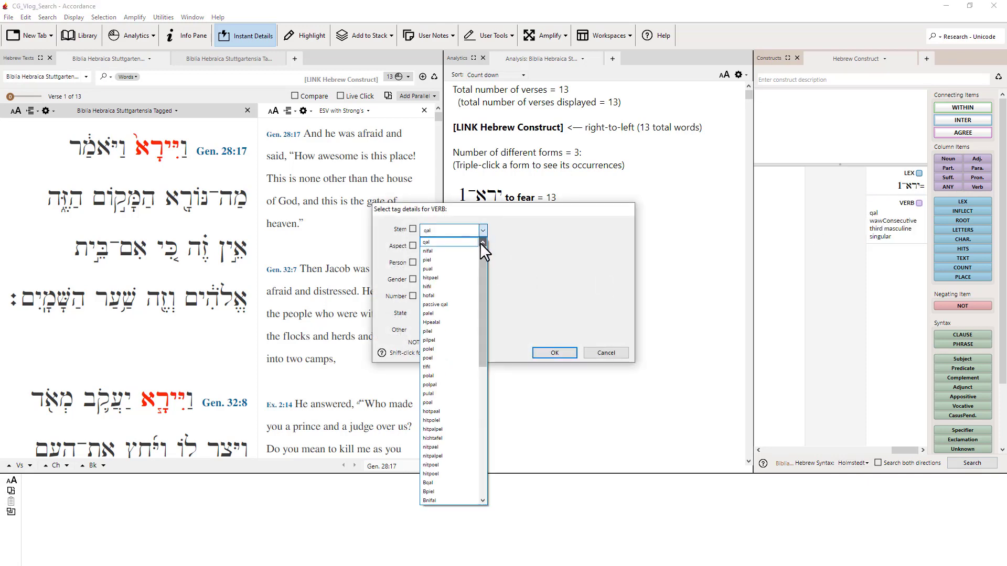
left_click(469, 242)
left_click(556, 354)
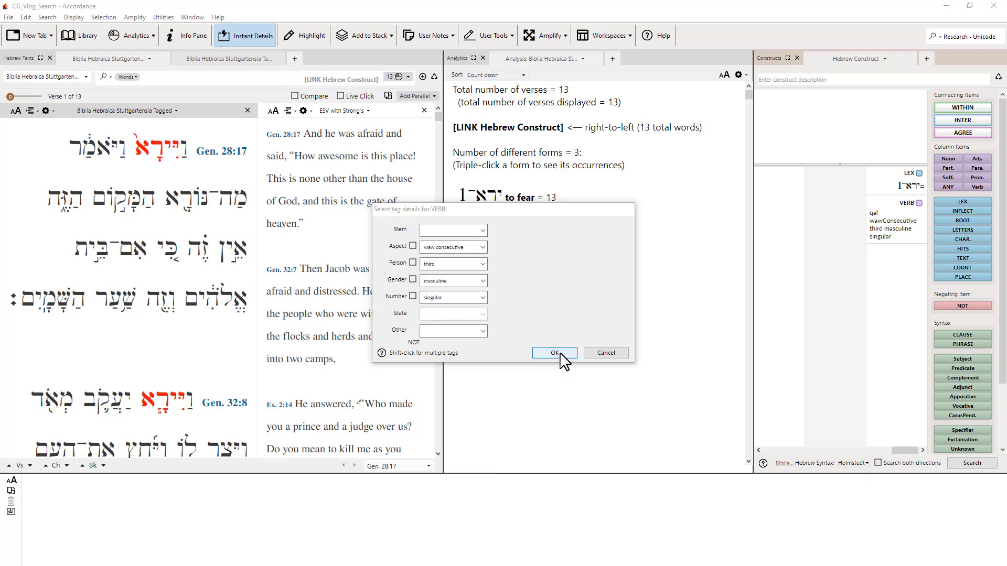
left_click(971, 462)
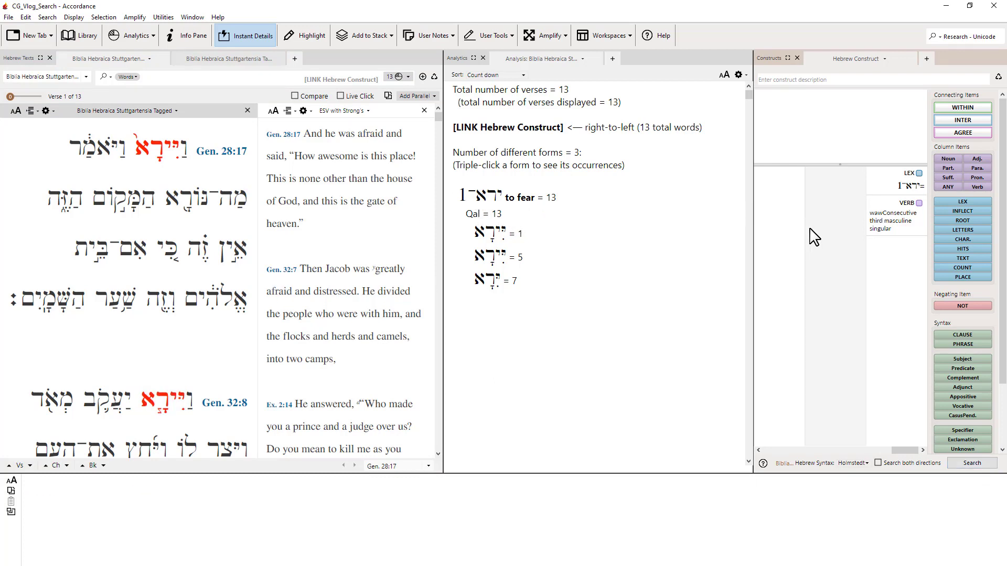
Replace the construct's VERB item with a new one set only to the hifil stem and search for ירא-1.
left_click_drag(892, 203, 971, 222)
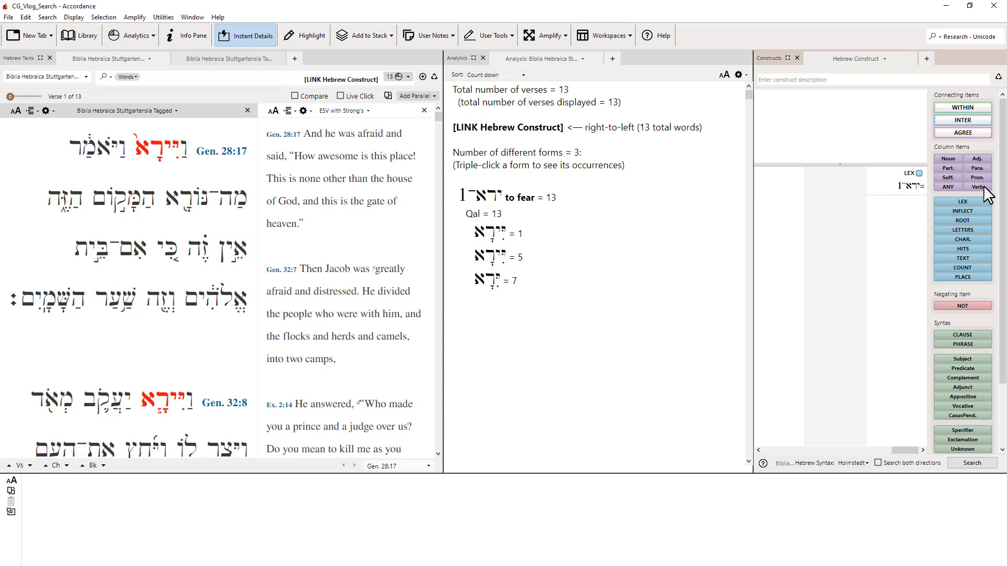
left_click_drag(979, 187, 899, 208)
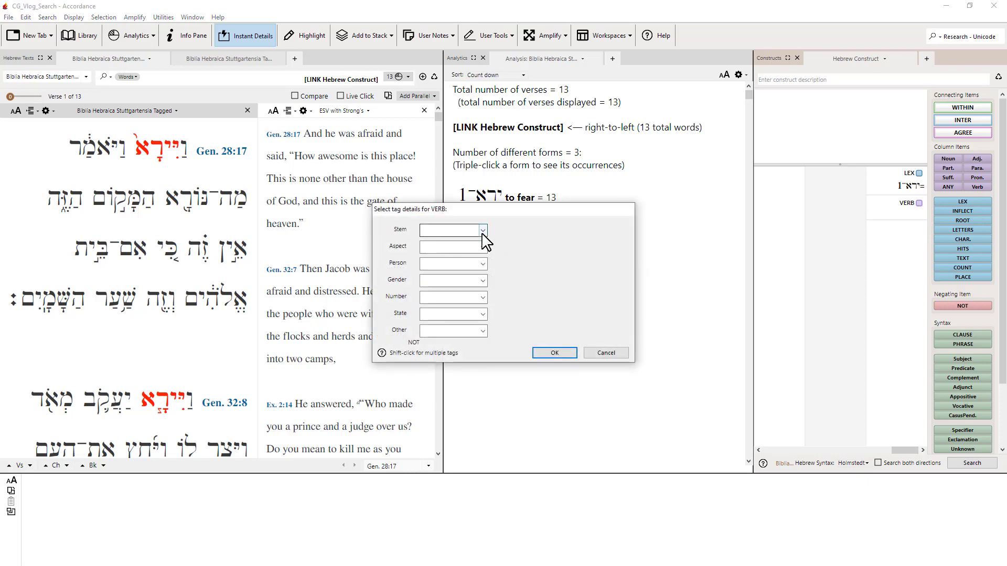
left_click(482, 231)
left_click(535, 240)
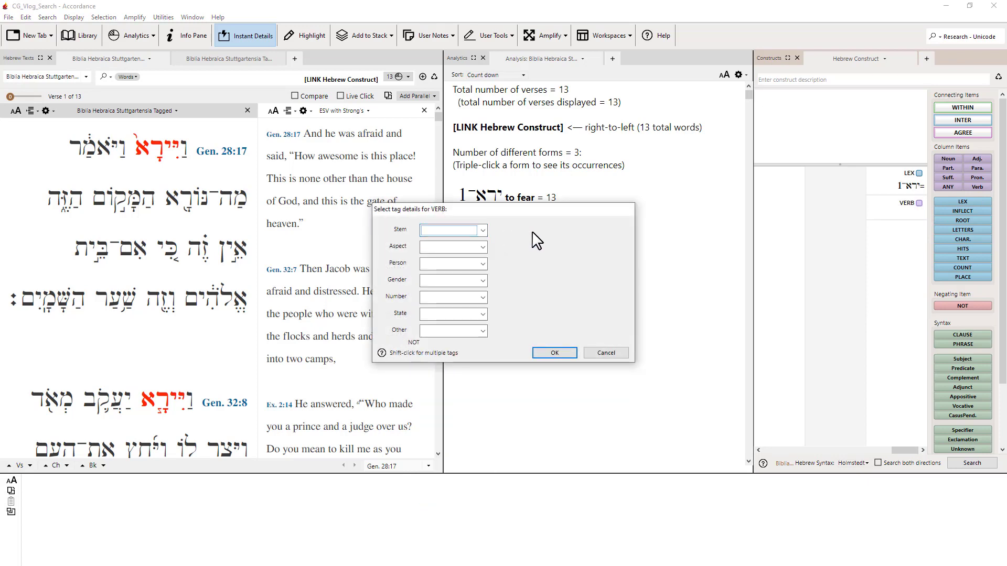
left_click(483, 231)
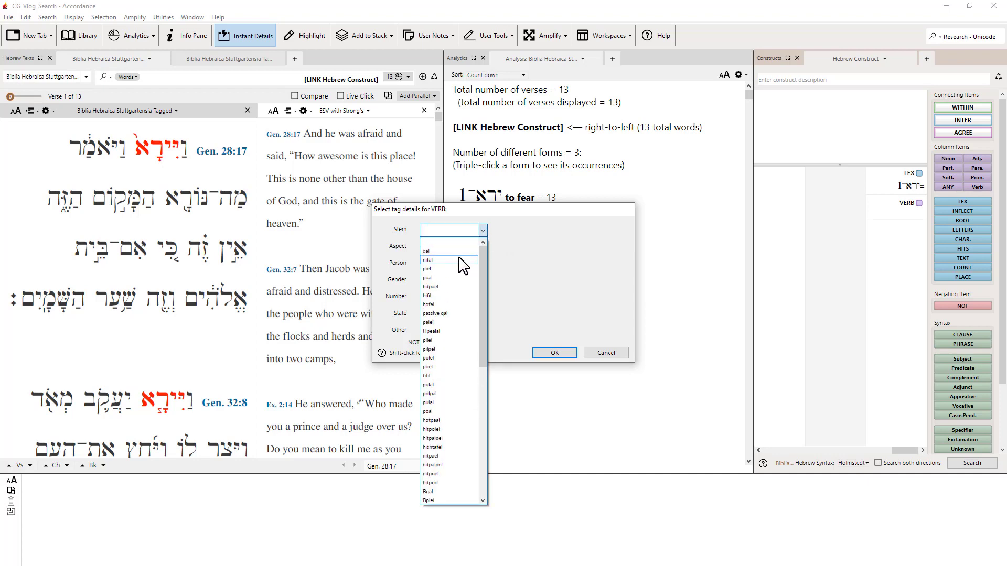
left_click(450, 295)
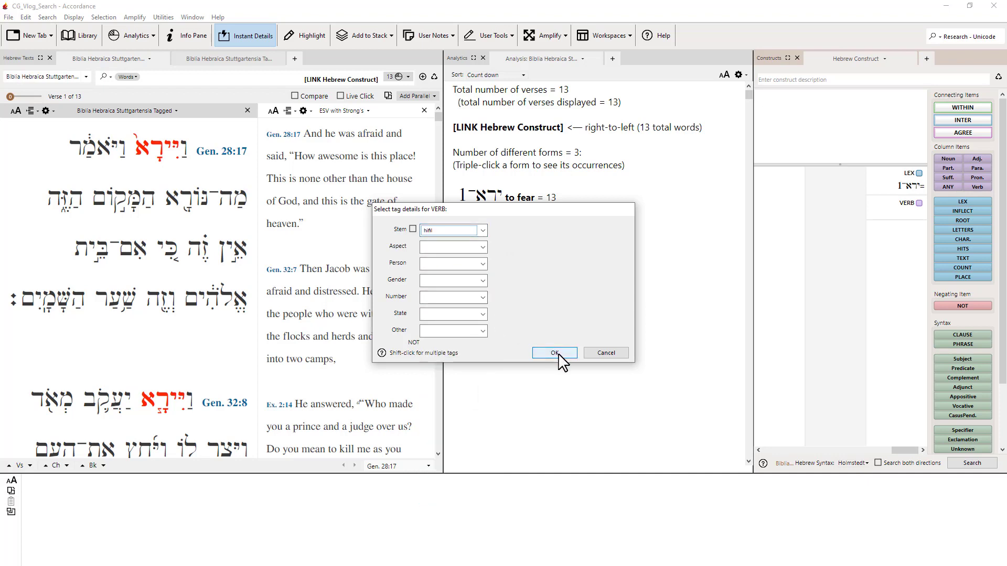
left_click(554, 353)
left_click(975, 466)
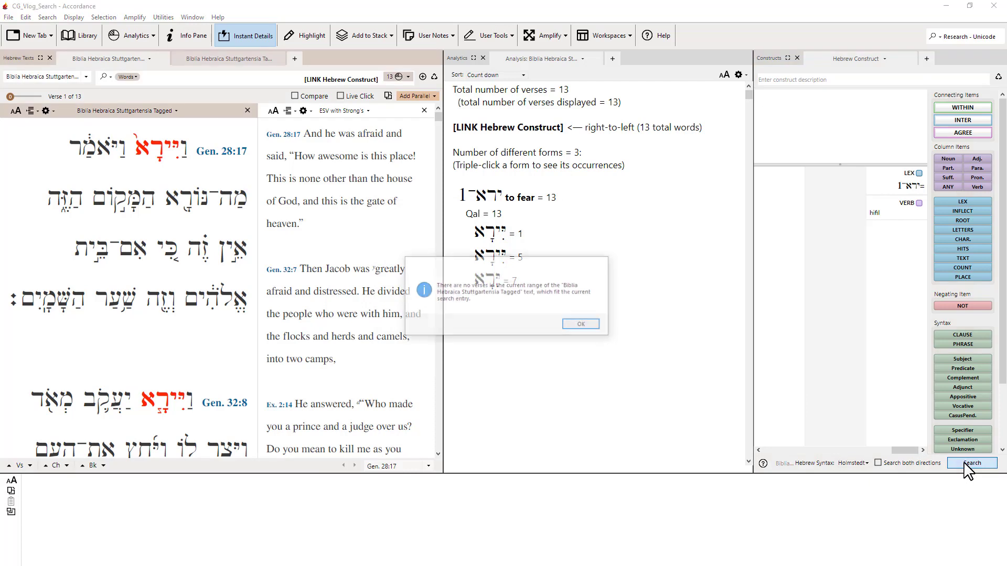
left_click(583, 326)
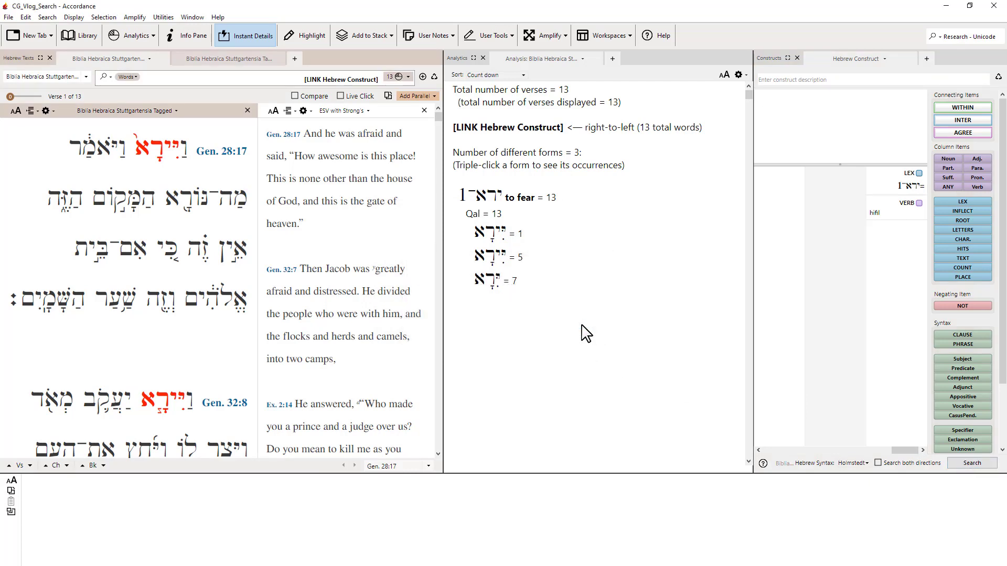
Change the construct's lexical form to ישב (to sit, dwell), using the exact lexeme.
double_click(887, 179)
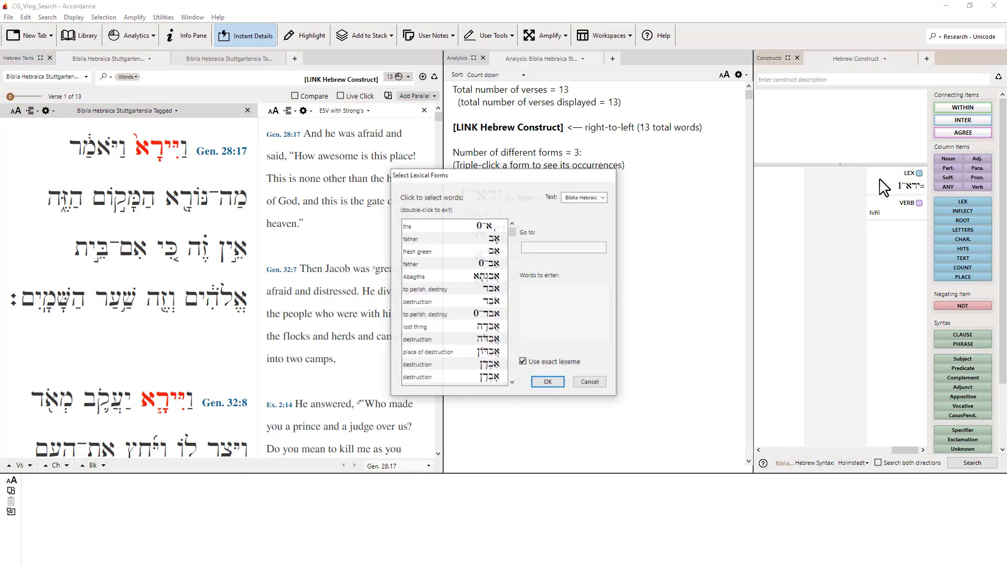
type("ישב")
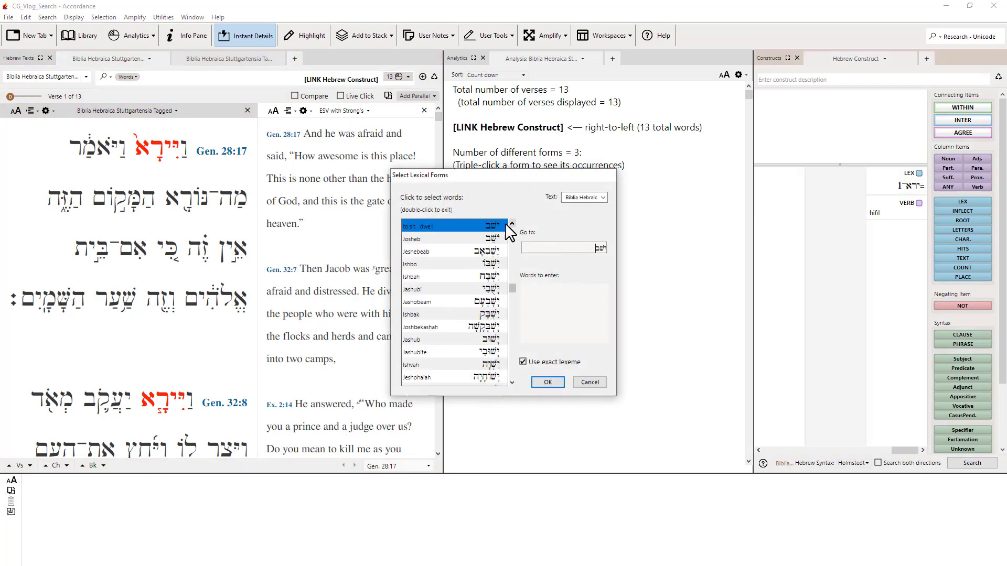
left_click(547, 382)
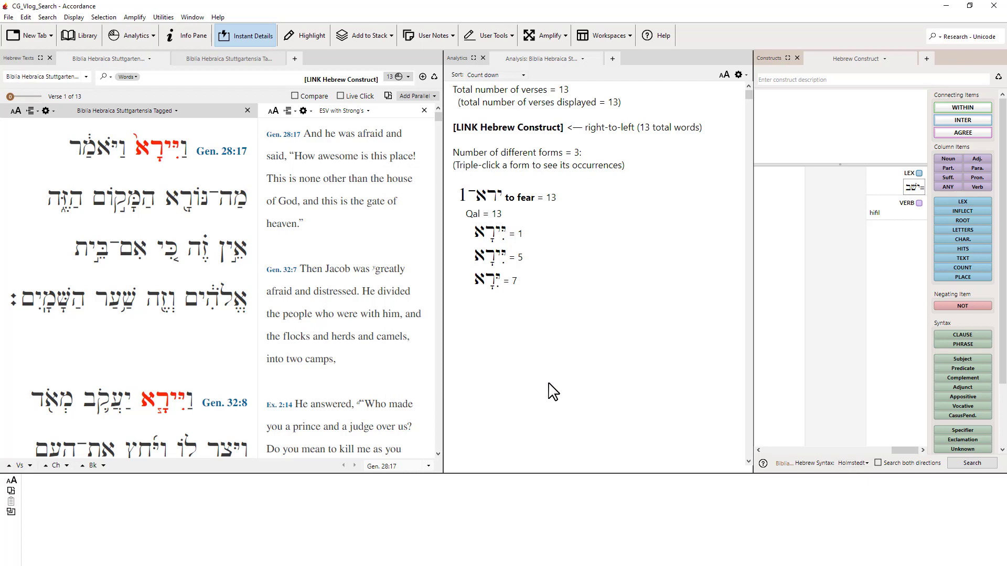
Clear the hifil stem from the VERB tag and run the search for all verb forms of ישב.
left_click(878, 203)
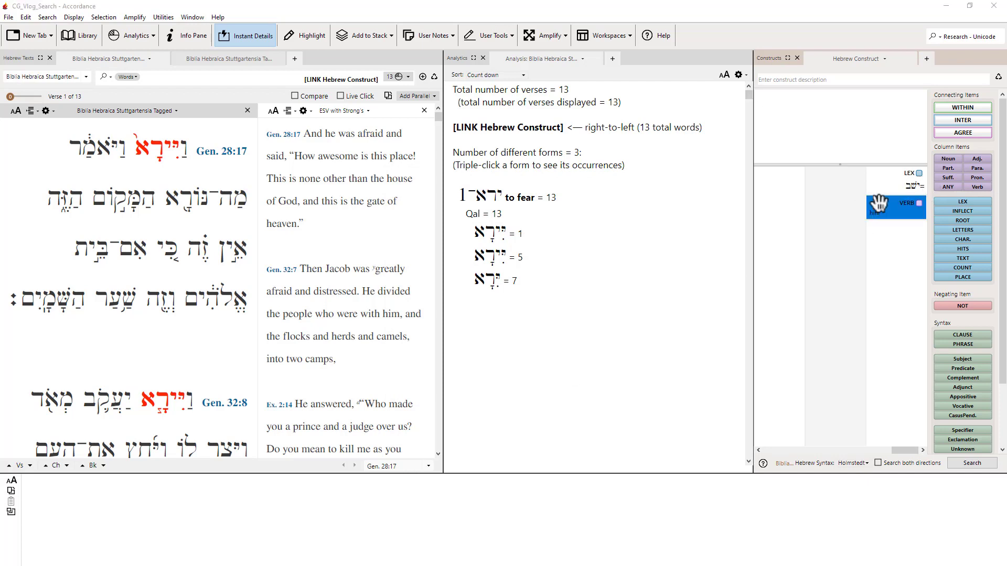
double_click(878, 204)
left_click(482, 231)
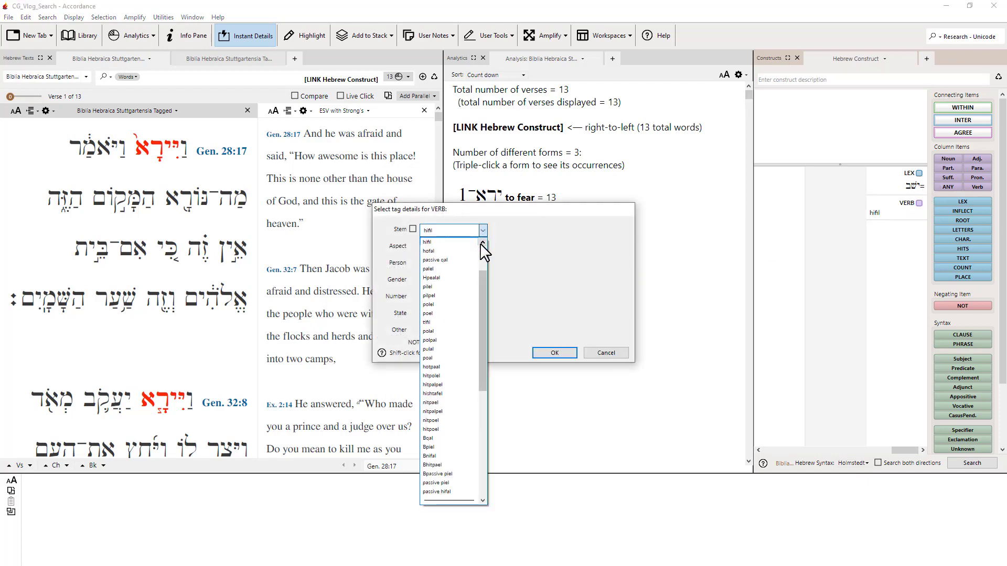
scroll(481, 243, "up", 5)
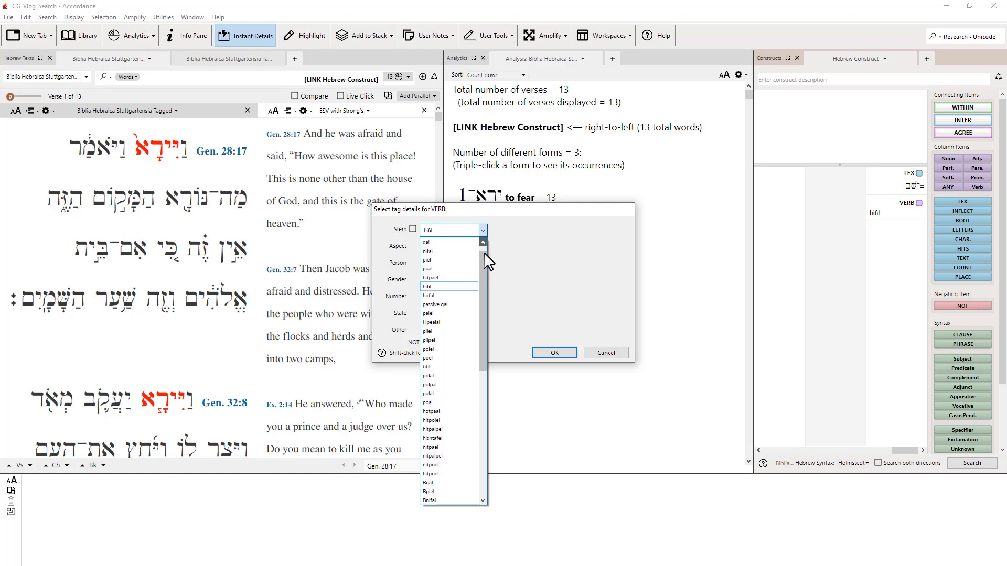
left_click(459, 242)
left_click(556, 352)
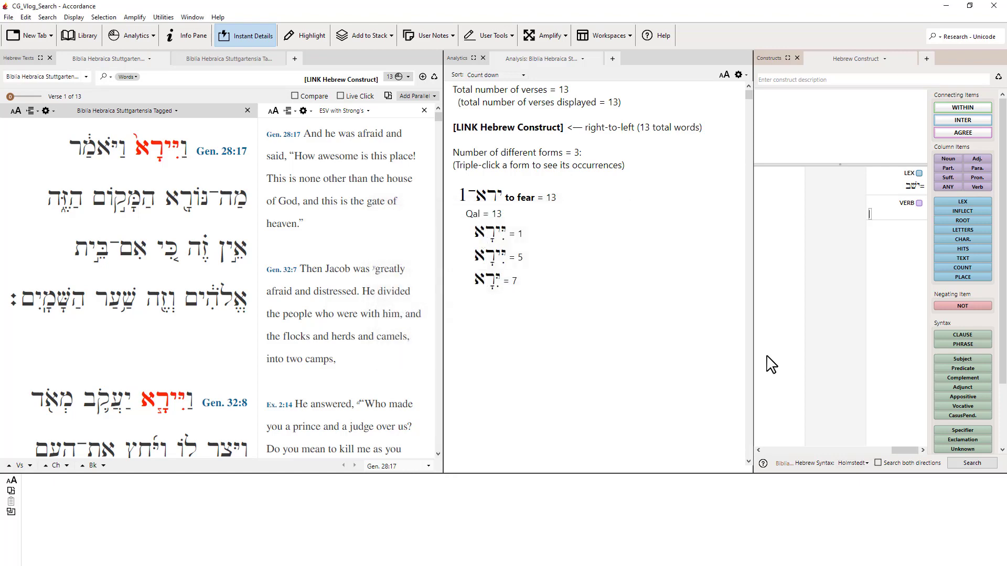
left_click(971, 463)
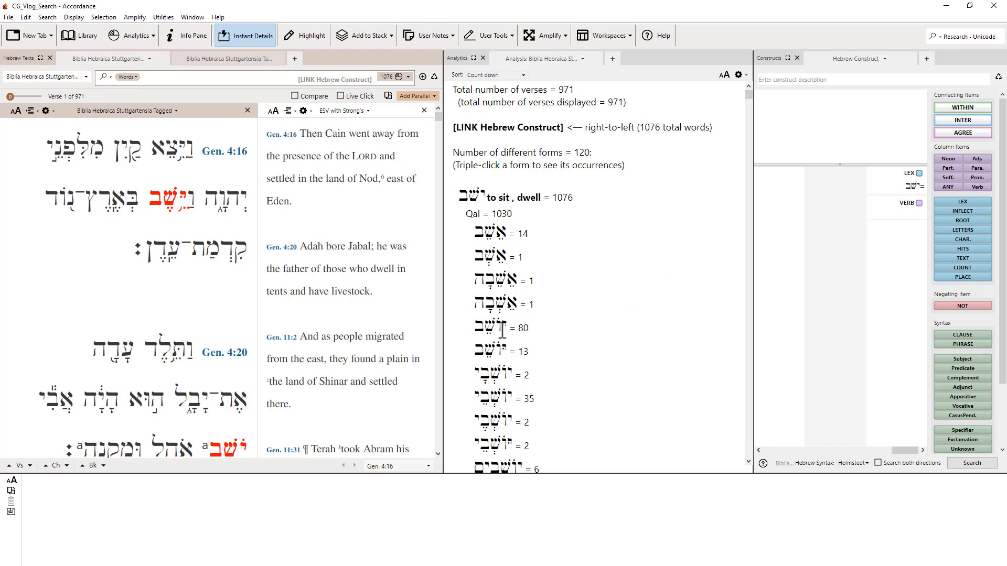
scroll(567, 338, "down", 2)
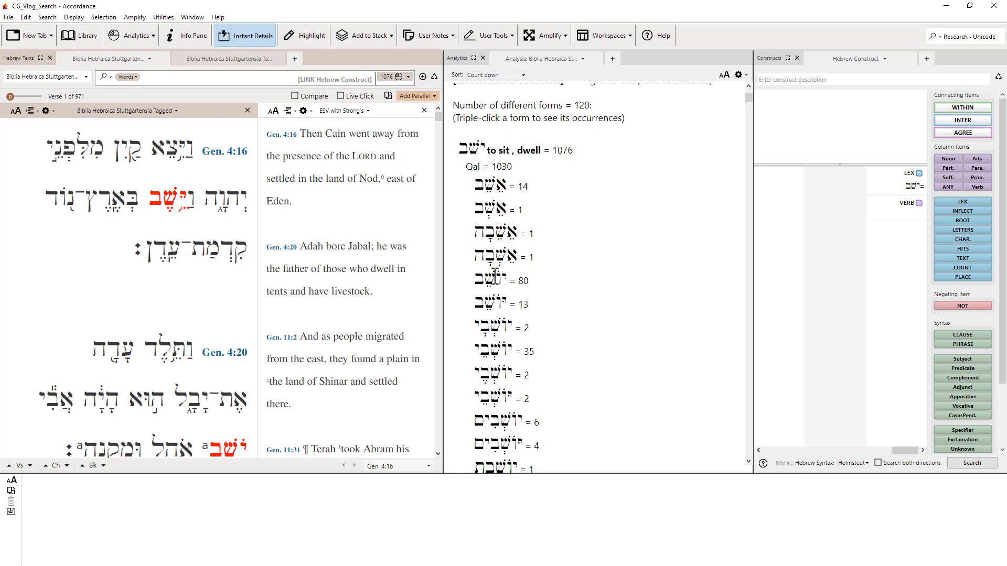
scroll(584, 317, "down", 3)
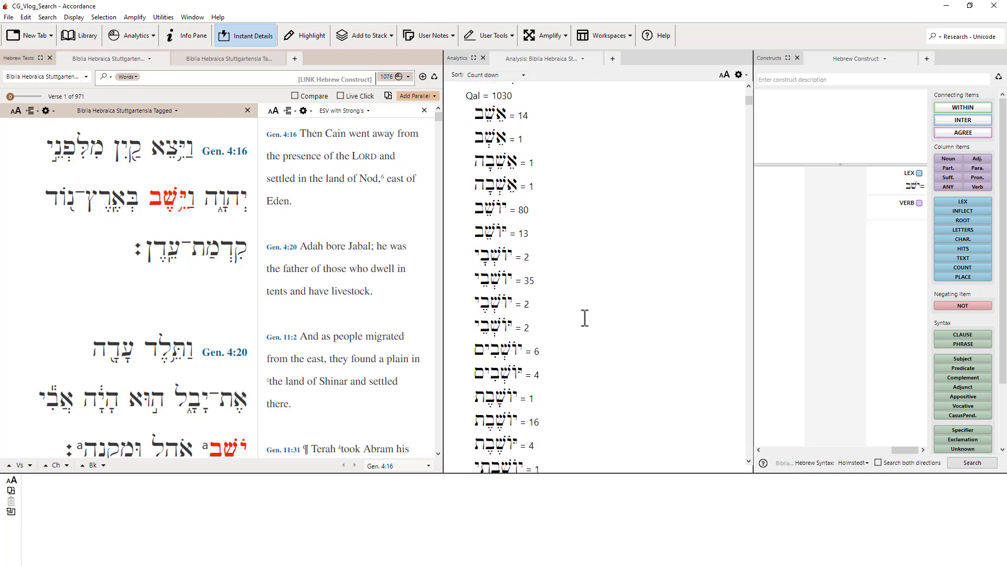
scroll(585, 318, "up", 3)
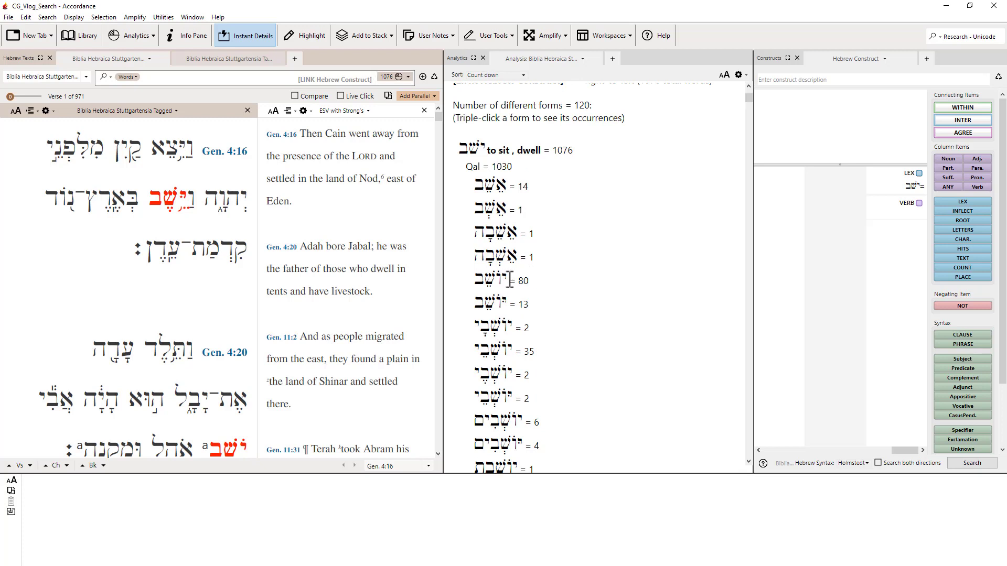
Set the VERB tag's aspect to waw consecutive and rerun the search for ישב.
double_click(886, 202)
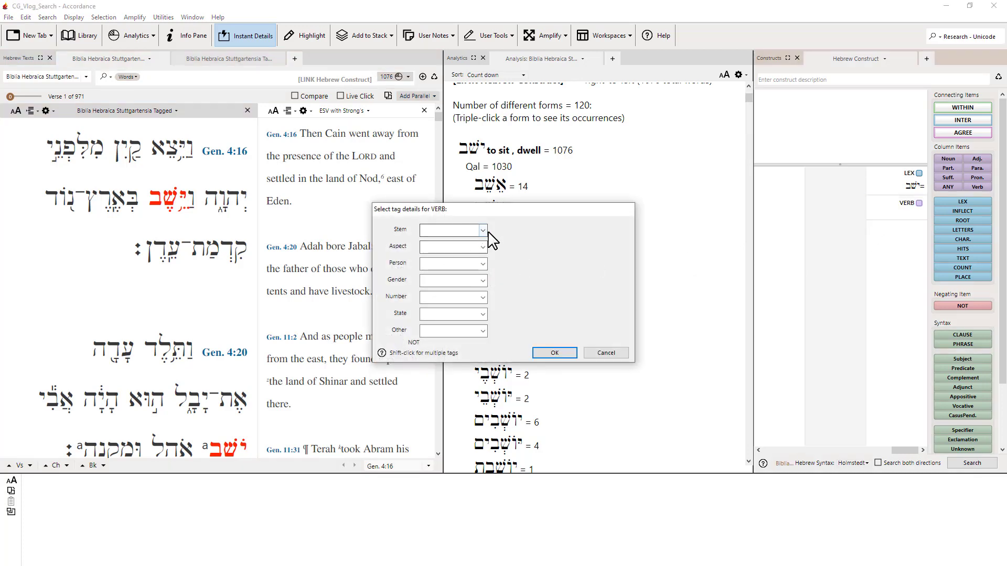
left_click(482, 248)
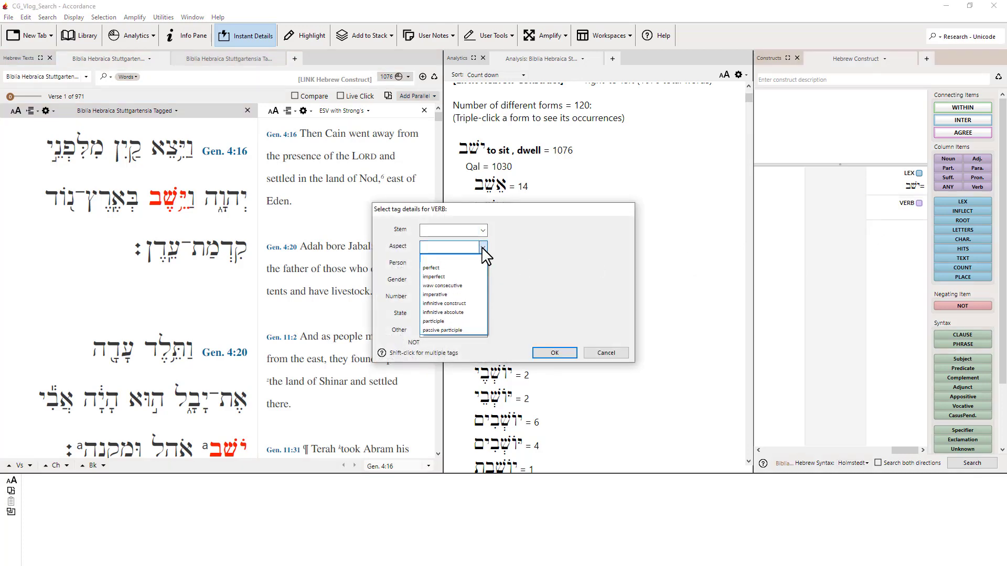
left_click(475, 285)
left_click(543, 353)
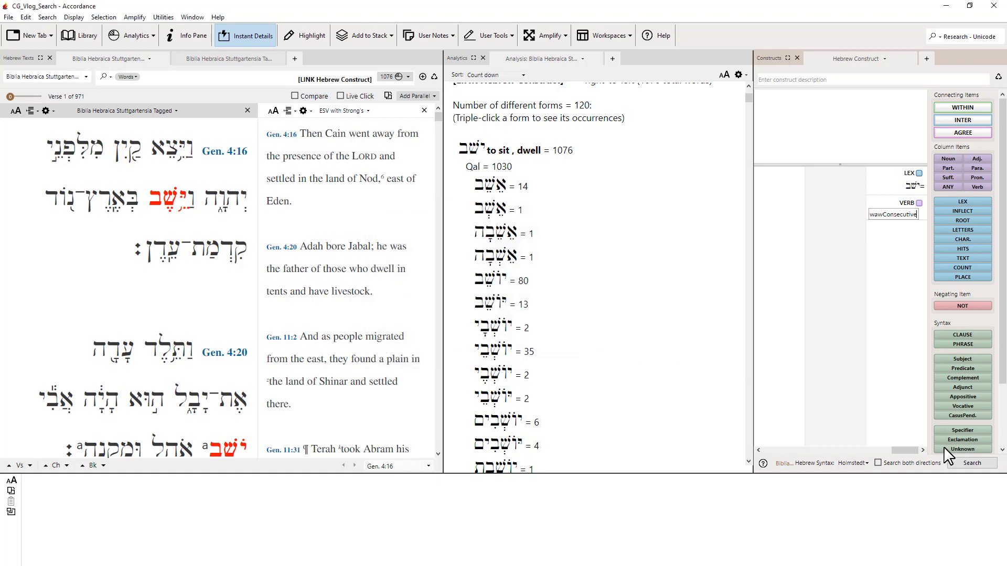
left_click(971, 463)
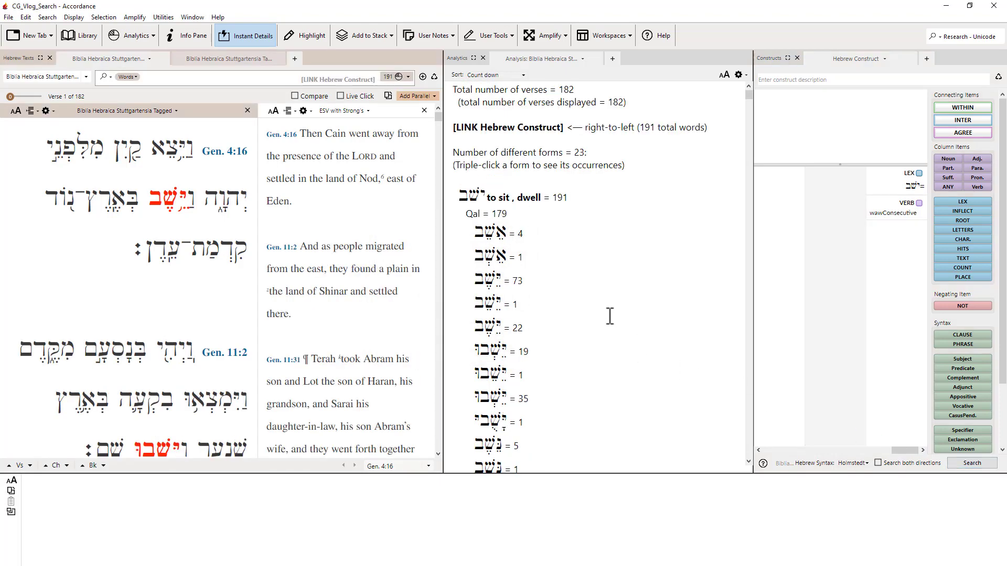
Add imperfect alongside waw consecutive as the VERB tag's aspect, rerun the search, and look through the Qal and Hifil forms of ישב.
double_click(894, 203)
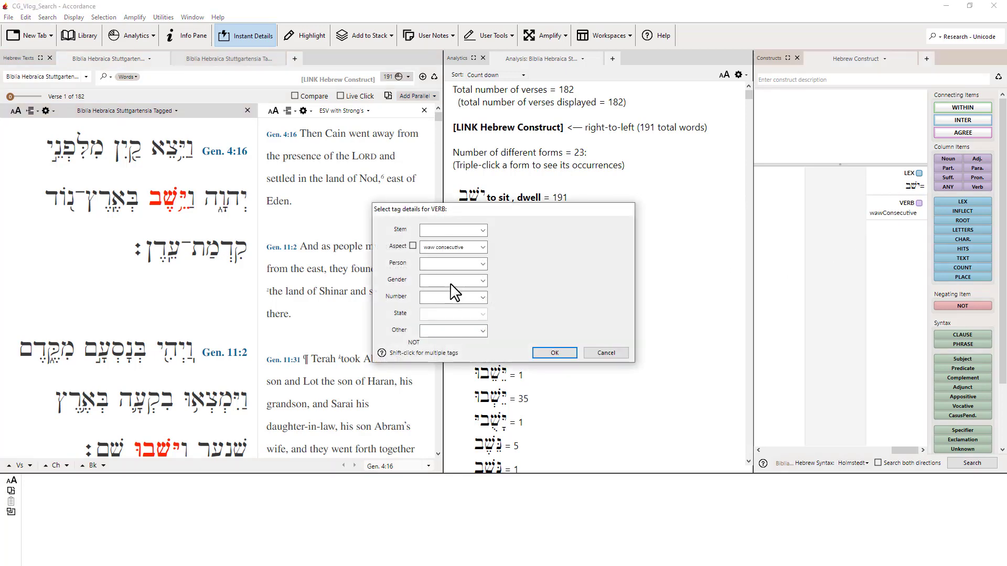
left_click(482, 247)
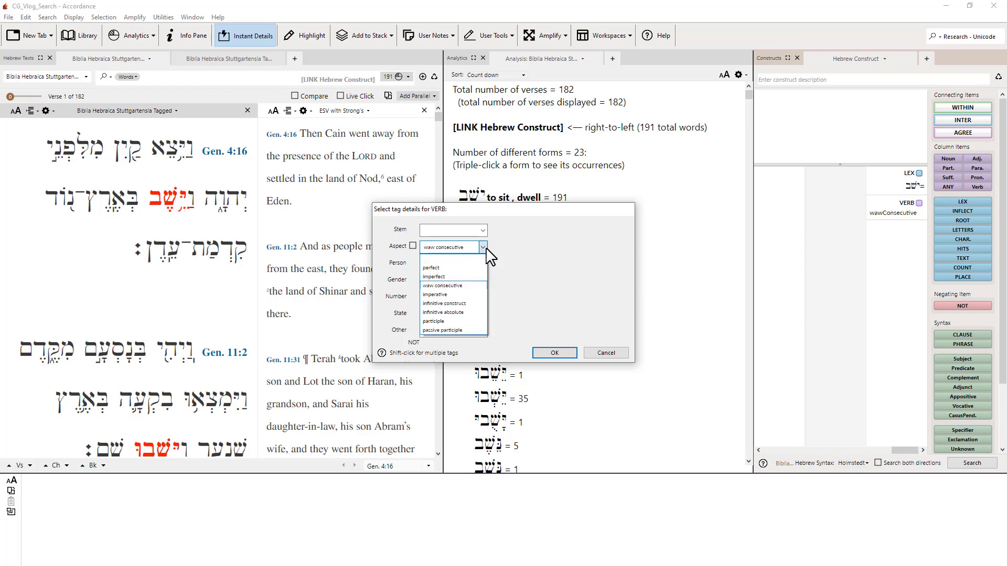
left_click(465, 277)
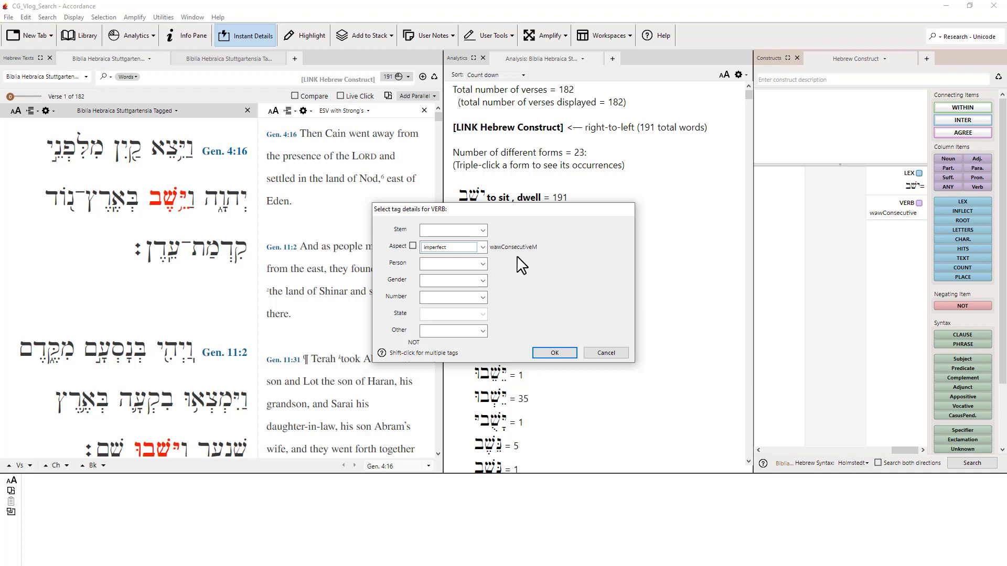
left_click(551, 353)
left_click(968, 465)
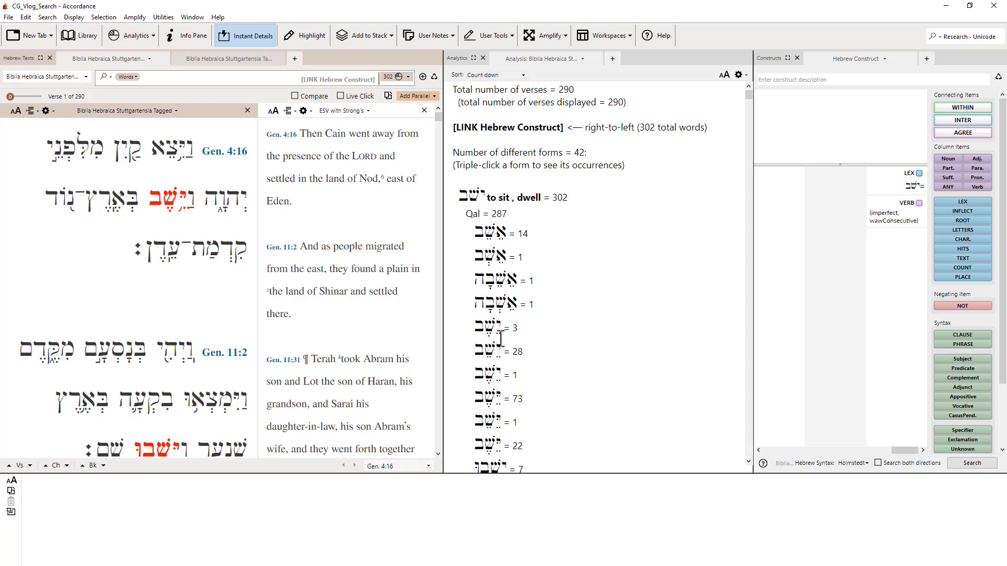
scroll(505, 376, "down", 3)
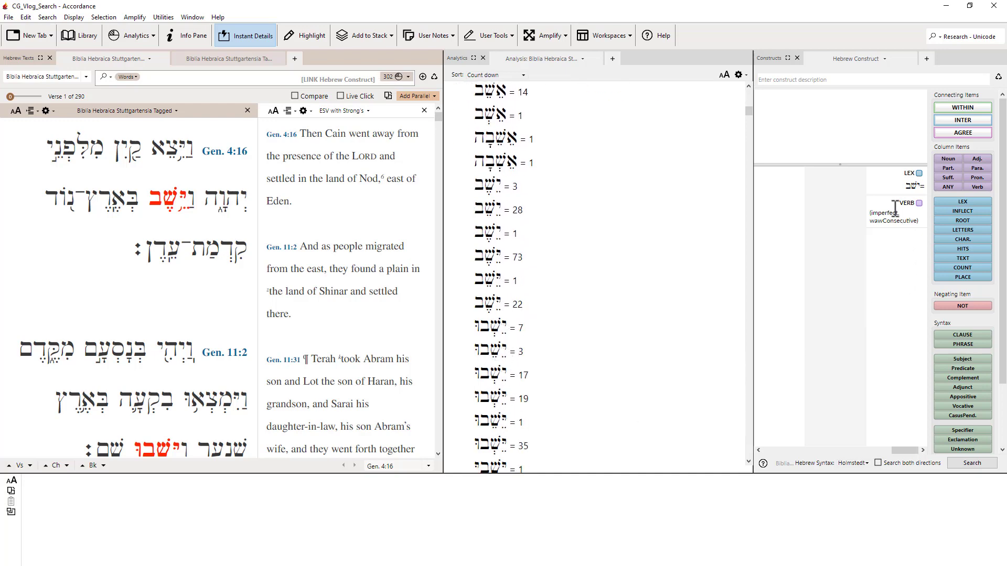
scroll(588, 309, "up", 2)
scroll(588, 306, "down", 5)
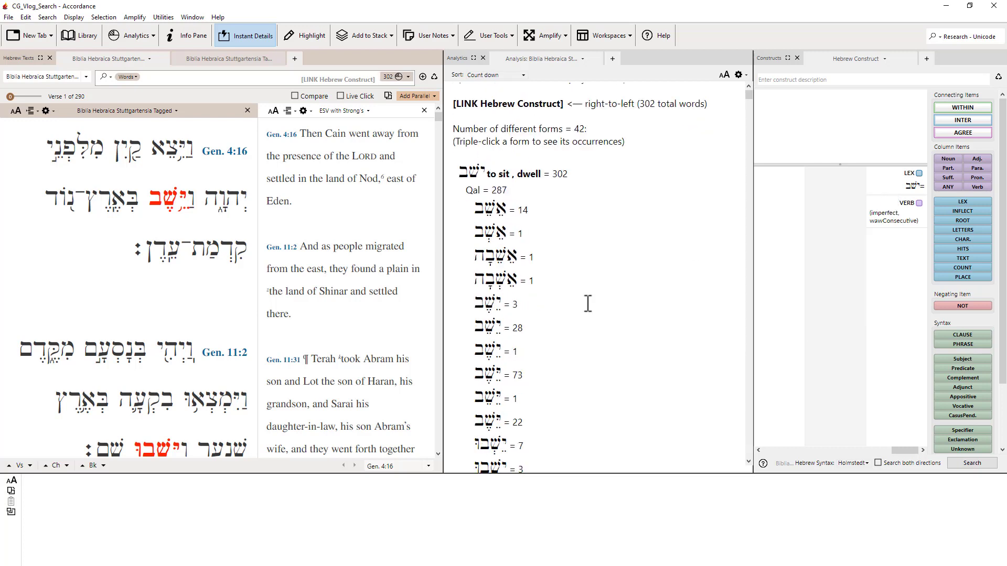
scroll(588, 306, "down", 5)
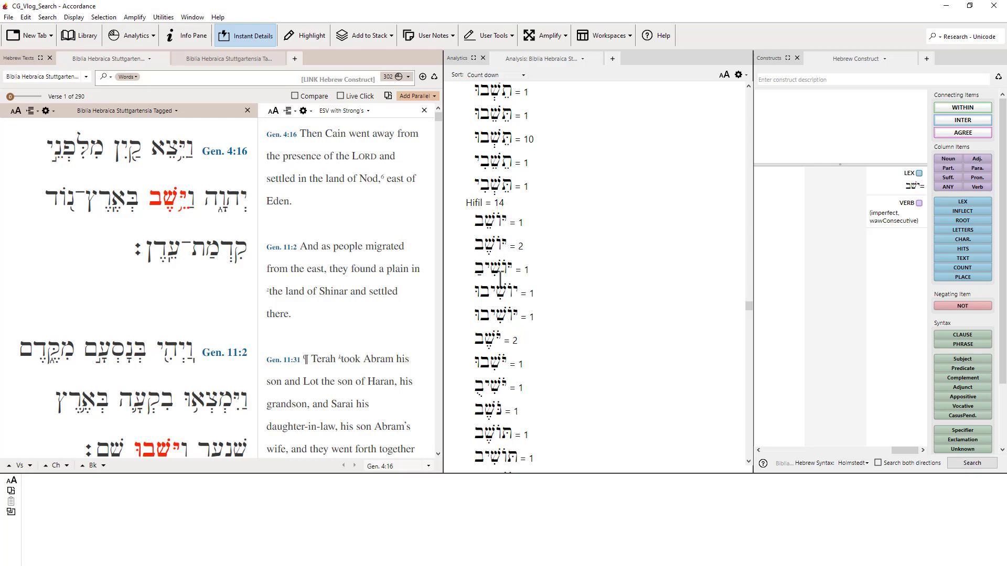
Look up the occurrences of the Hifil forms יּוֹשֶׁב and יֹּשֶׁב from the analysis and read their verses.
left_click(489, 242)
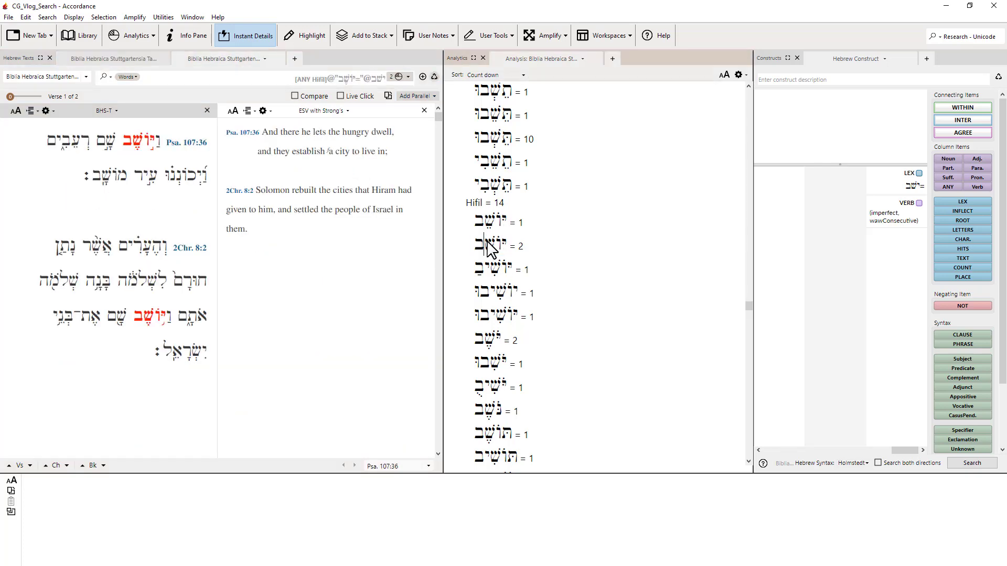
mouse_move(147, 147)
left_click(486, 339)
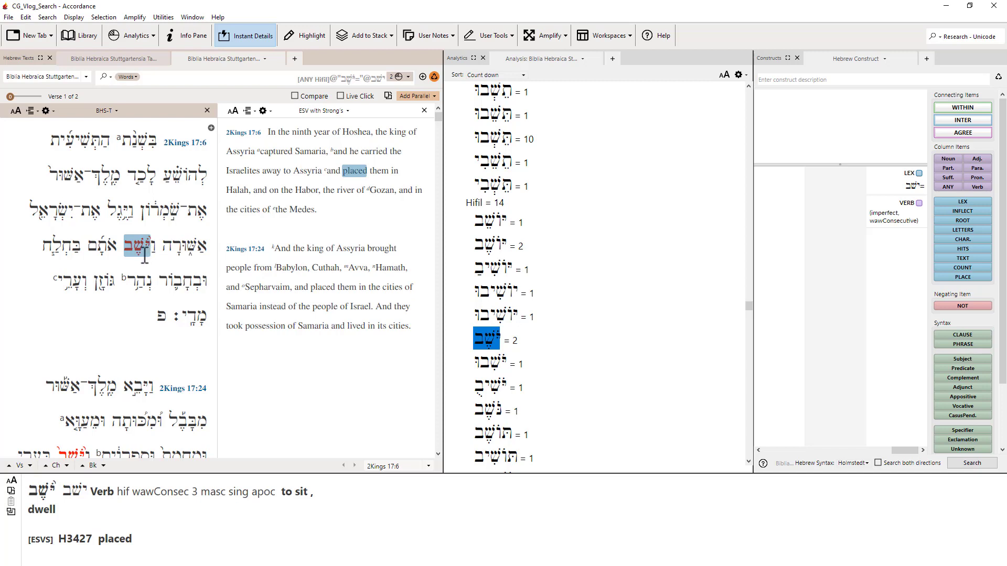
scroll(145, 255, "down", 3)
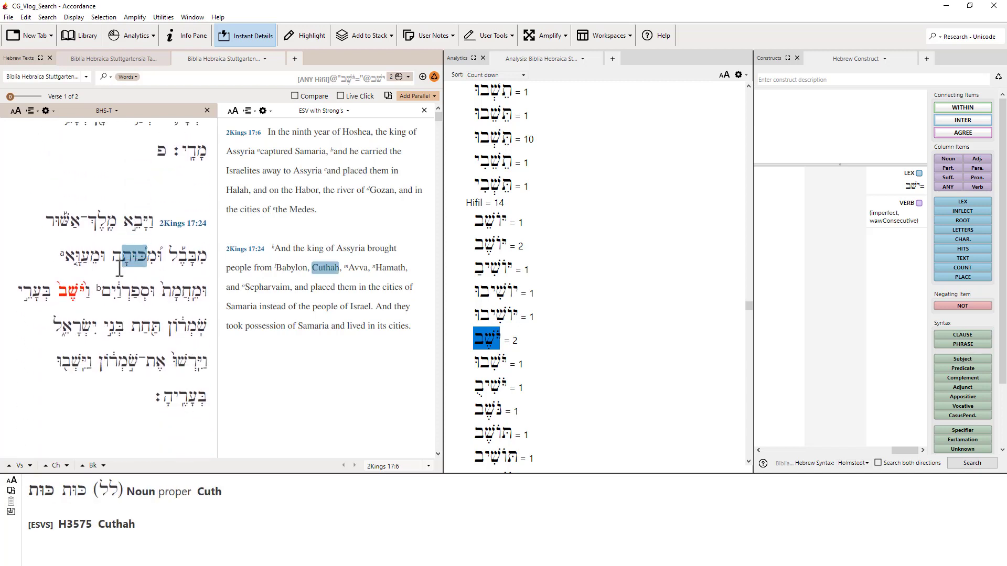
scroll(136, 257, "up", 3)
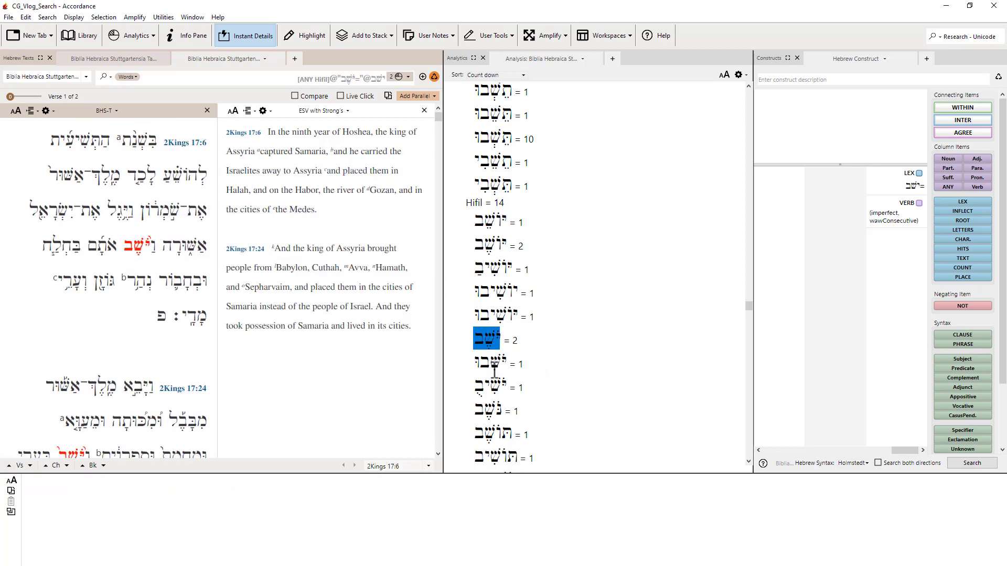
Restrict the construct's verb item to third person masculine and rerun the Hebrew construct search.
scroll(562, 414, "down", 2)
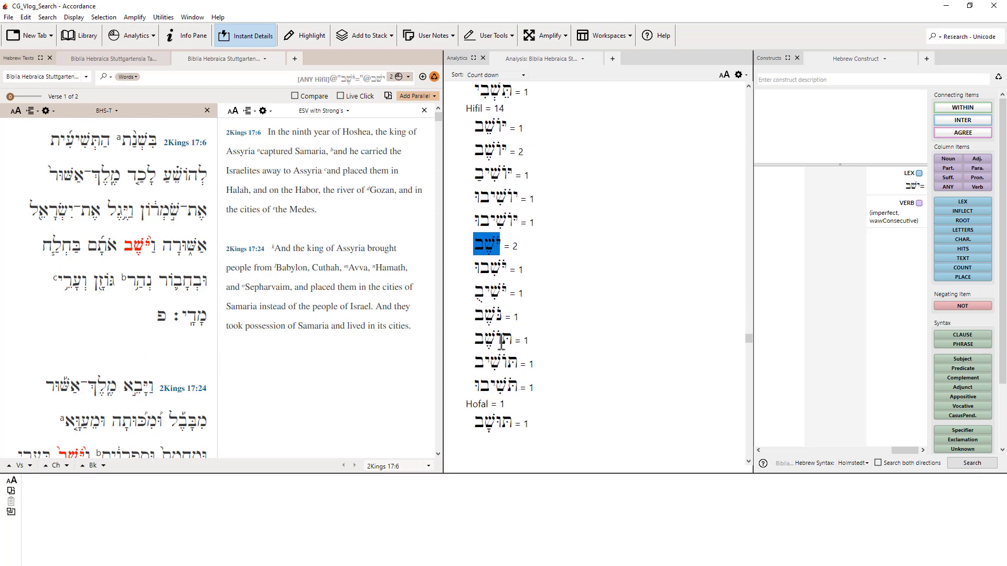
scroll(542, 322, "up", 7)
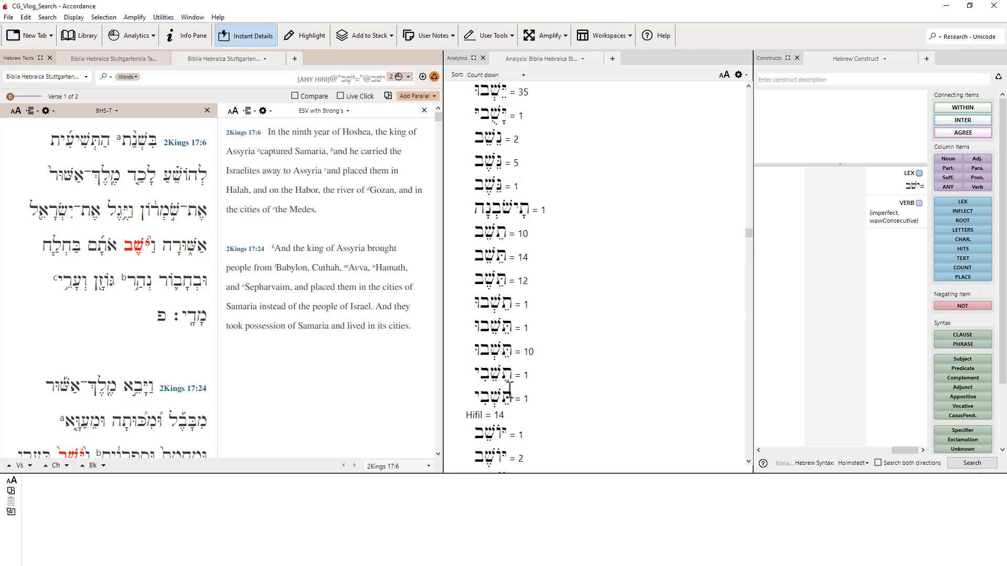
scroll(505, 304, "up", 3)
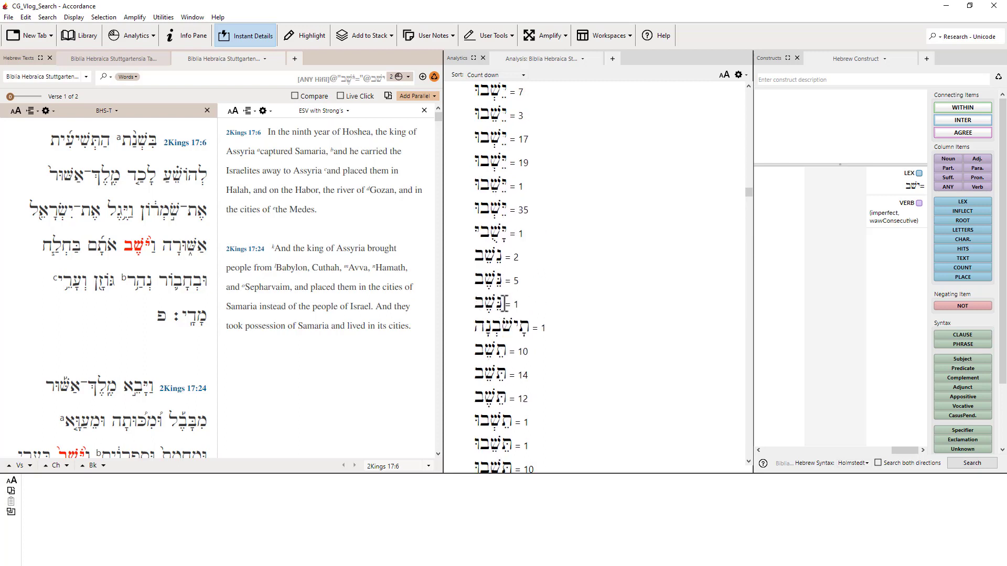
scroll(504, 304, "up", 3)
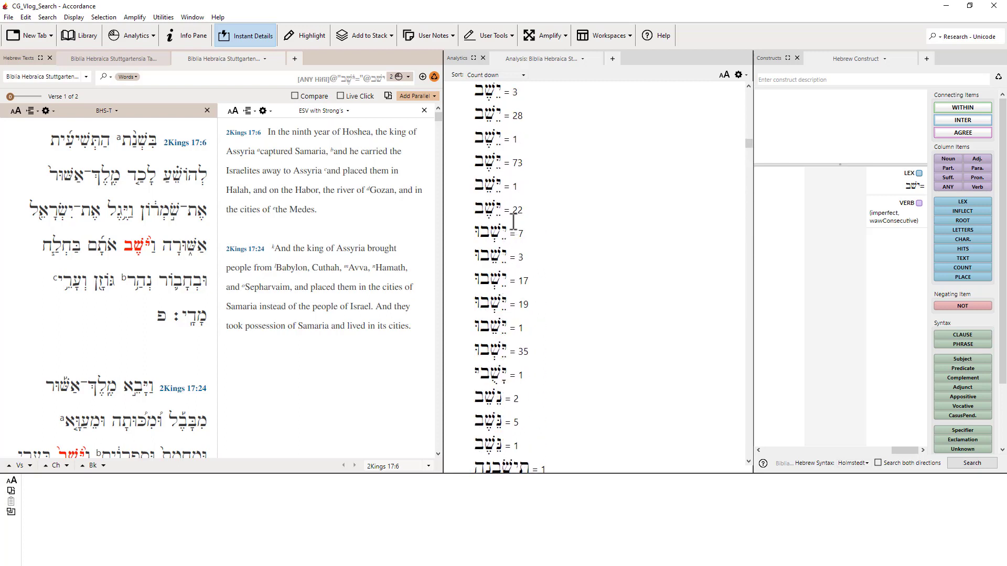
double_click(888, 203)
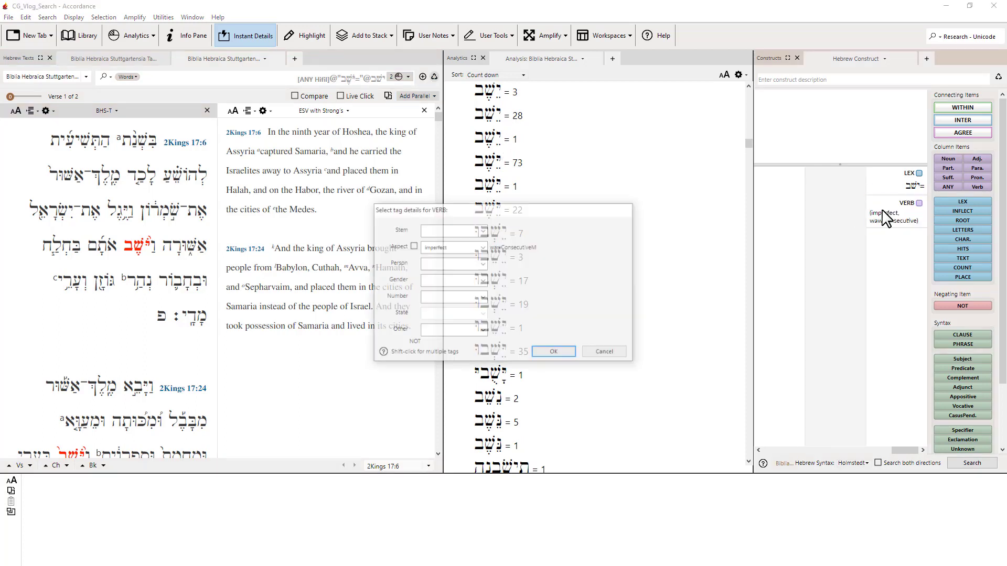
left_click(482, 263)
left_click(471, 302)
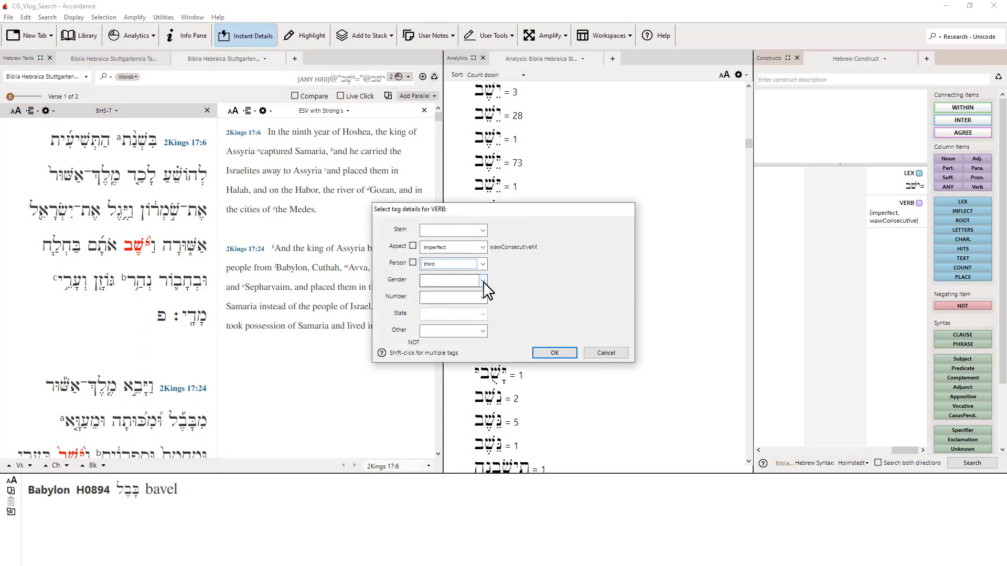
left_click(482, 280)
left_click(472, 302)
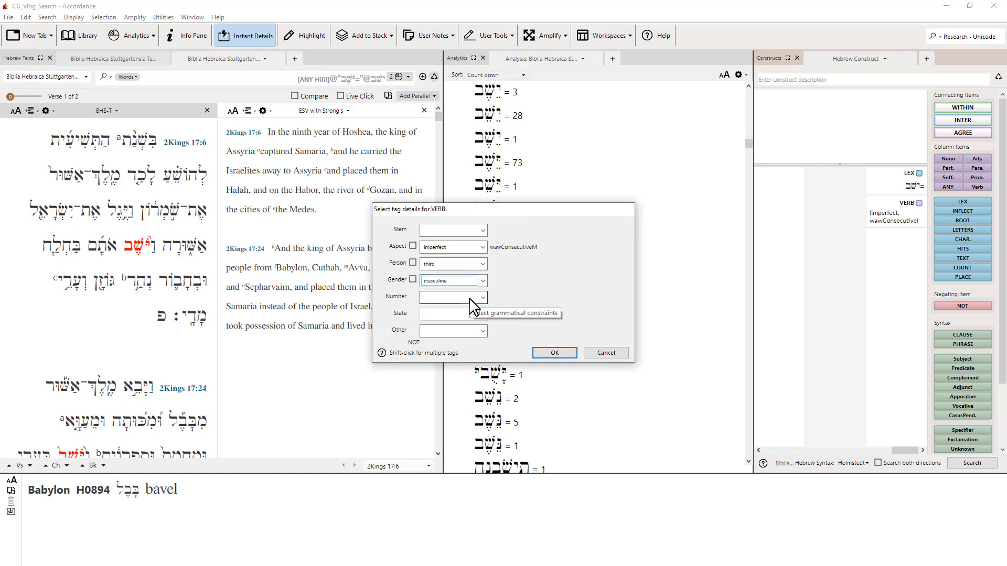
left_click(557, 353)
left_click(971, 463)
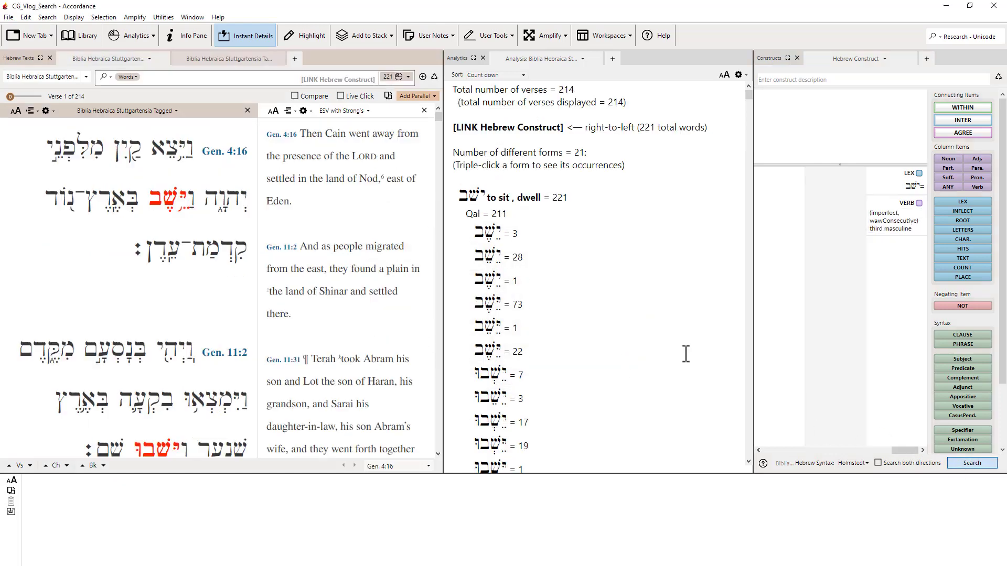
Examine the Qal and Hifil forms and their counts in the analysis of the third masculine search.
scroll(592, 321, "down", 2)
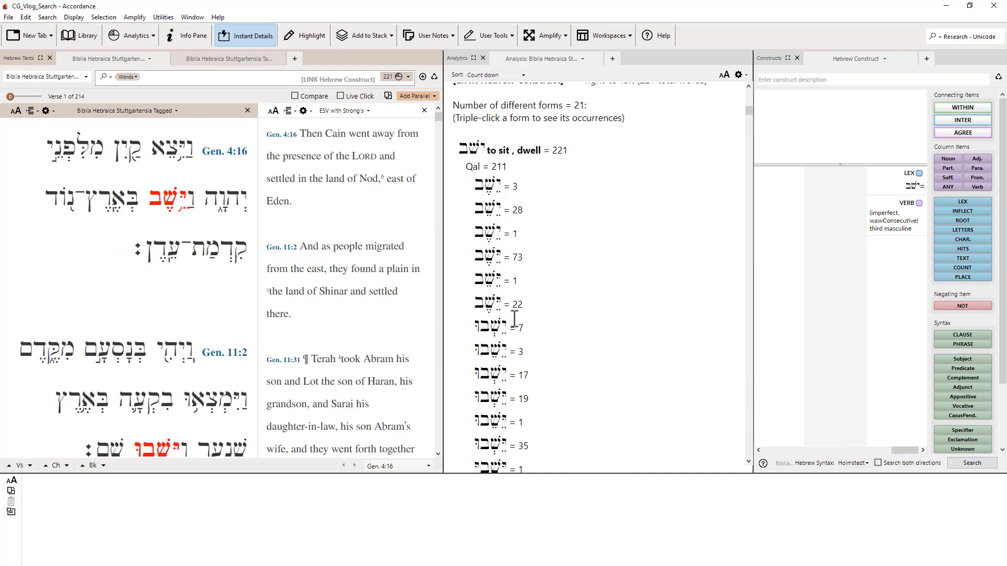
scroll(514, 315, "down", 3)
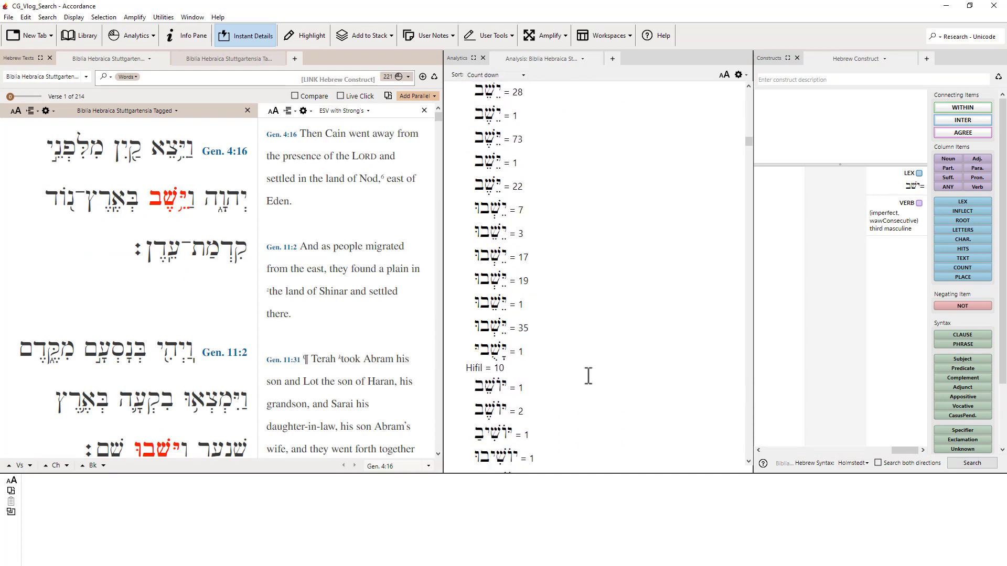
scroll(587, 362, "down", 3)
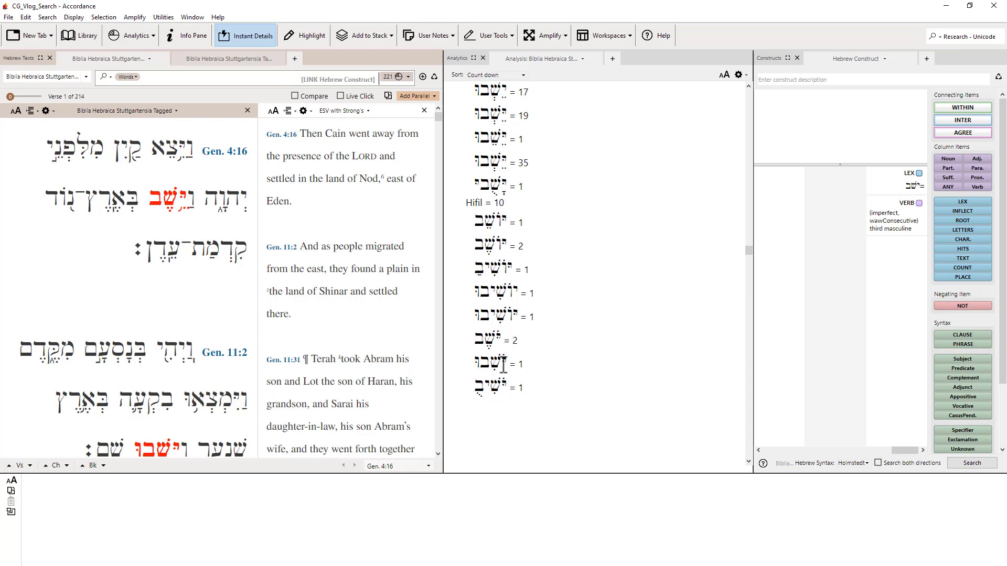
scroll(572, 364, "up", 2)
scroll(572, 363, "up", 3)
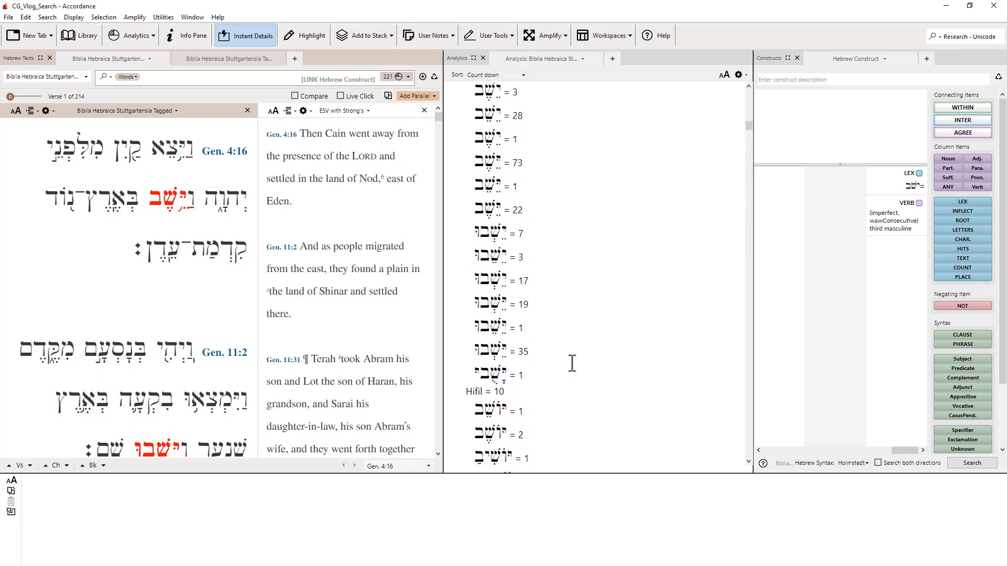
scroll(522, 425, "down", 4)
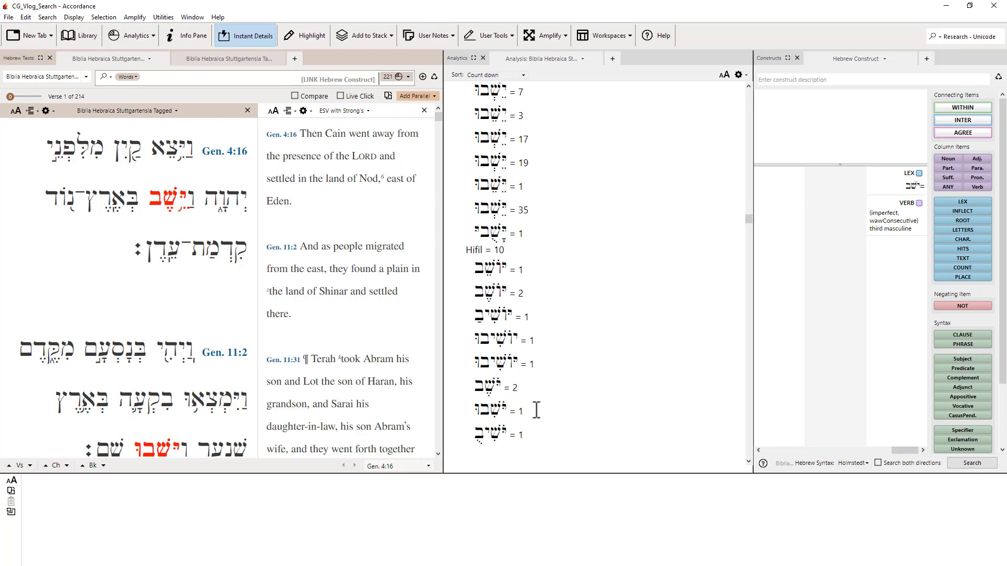
scroll(536, 410, "up", 5)
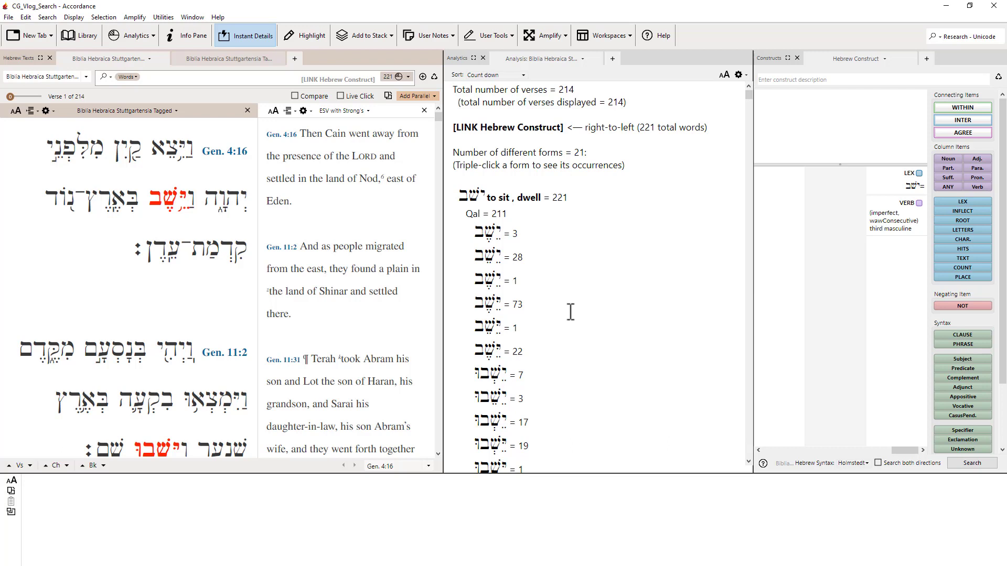
scroll(569, 310, "down", 9)
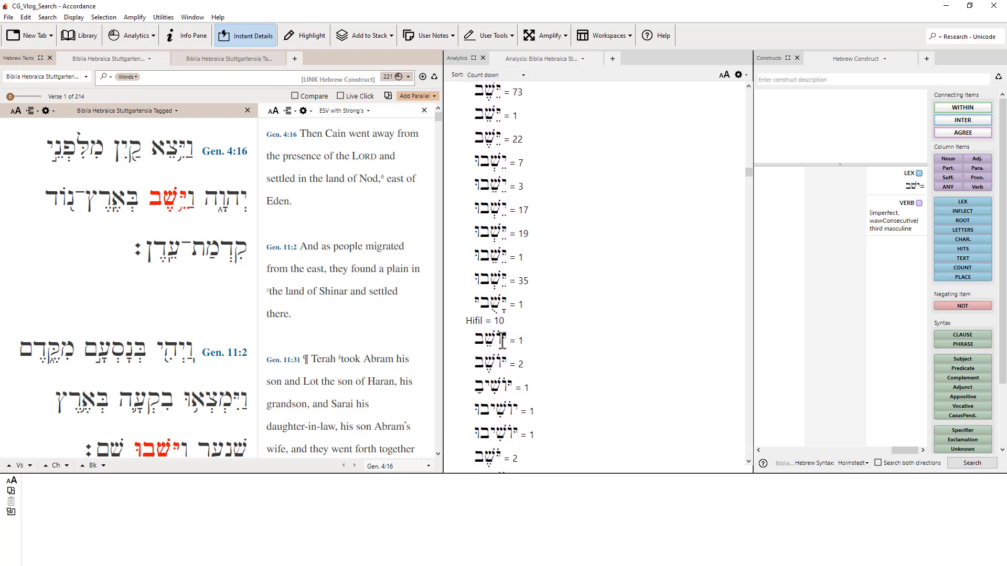
scroll(578, 341, "up", 7)
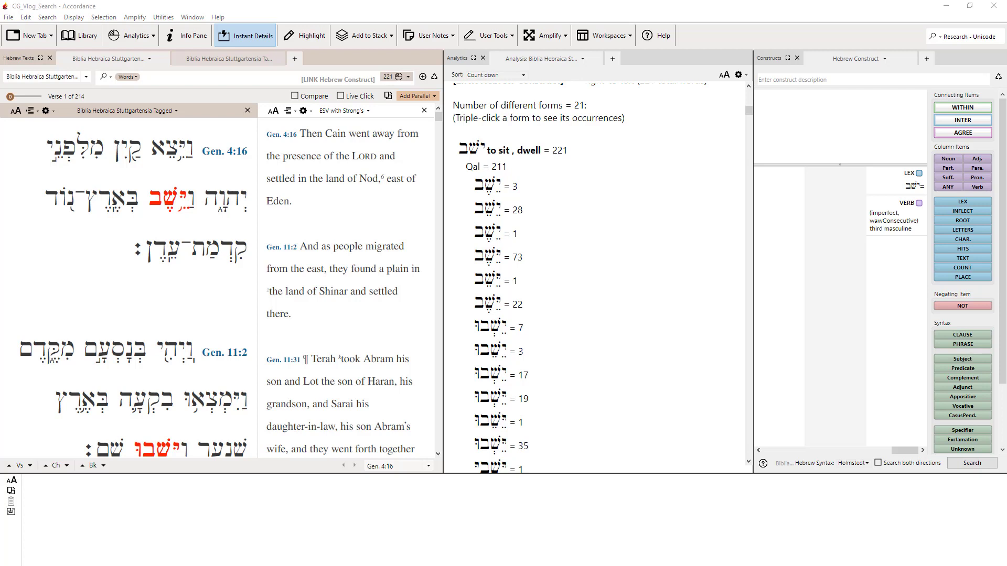
Delete the verb item and the lexical item from the Hebrew construct.
left_click(895, 207)
left_click(896, 206)
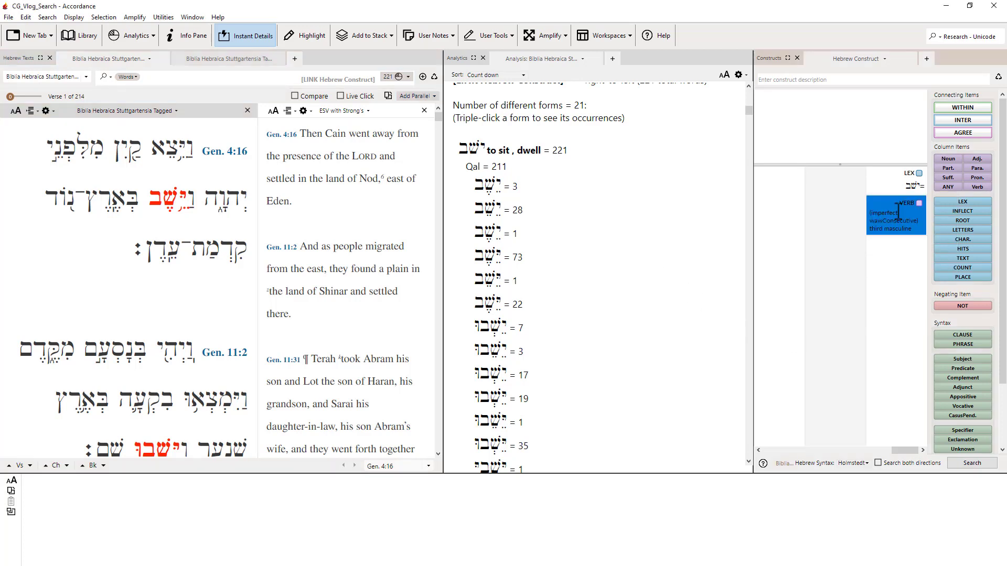
key("Delete")
left_click(892, 173)
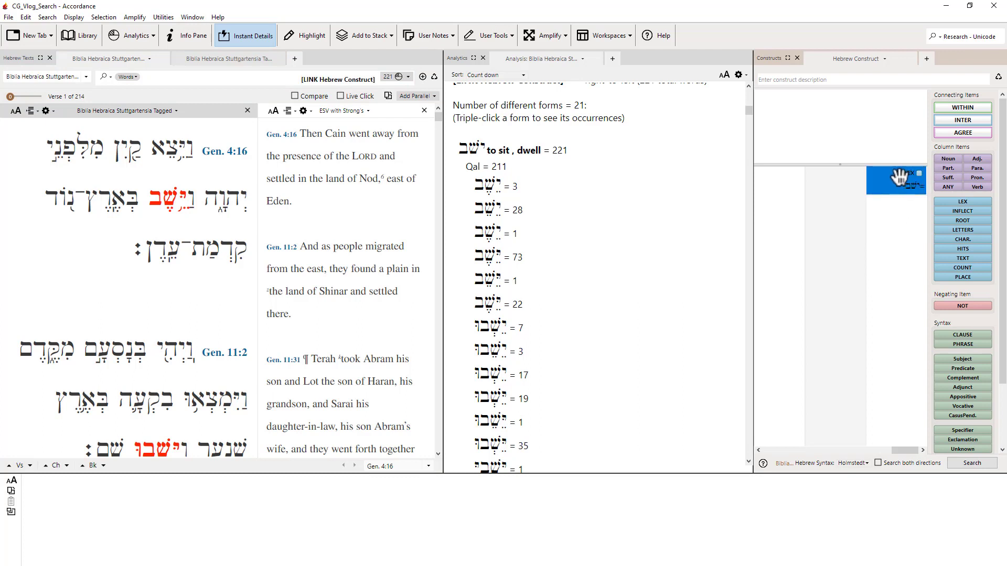
key("Delete")
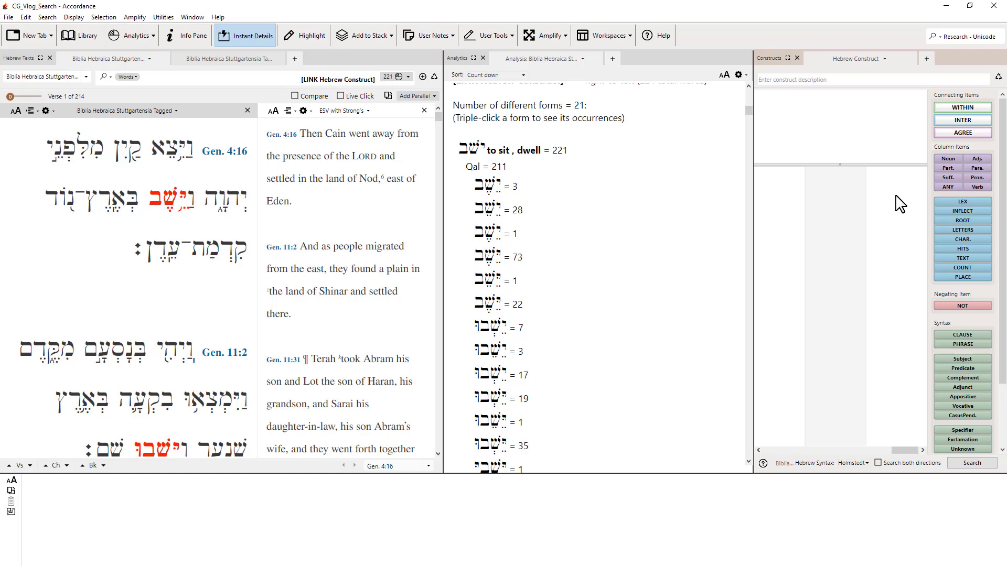
Open another Biblia Hebraica Stuttgartensia Tagged text in a new tab and go to Isa 40:1.
left_click(224, 60)
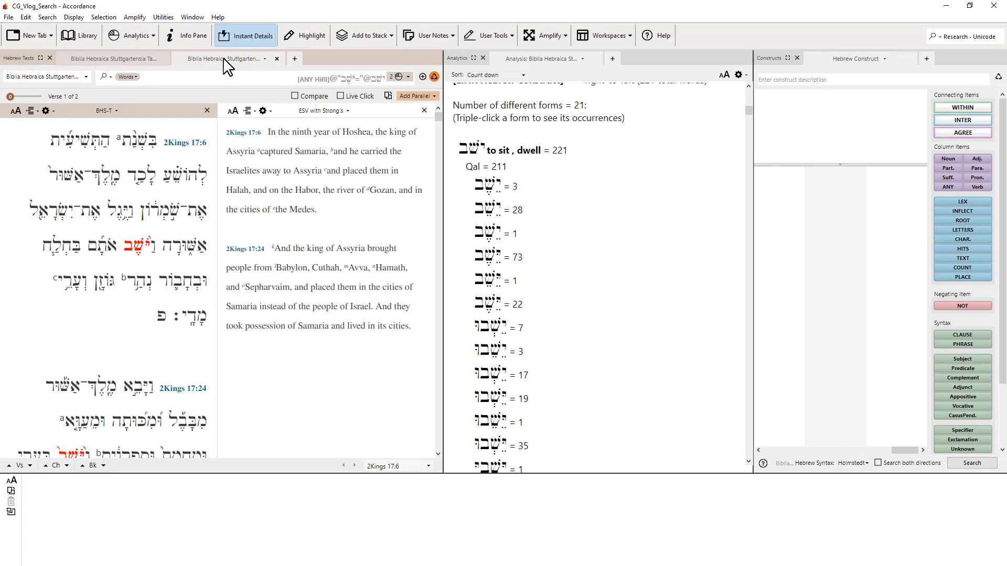
left_click(295, 62)
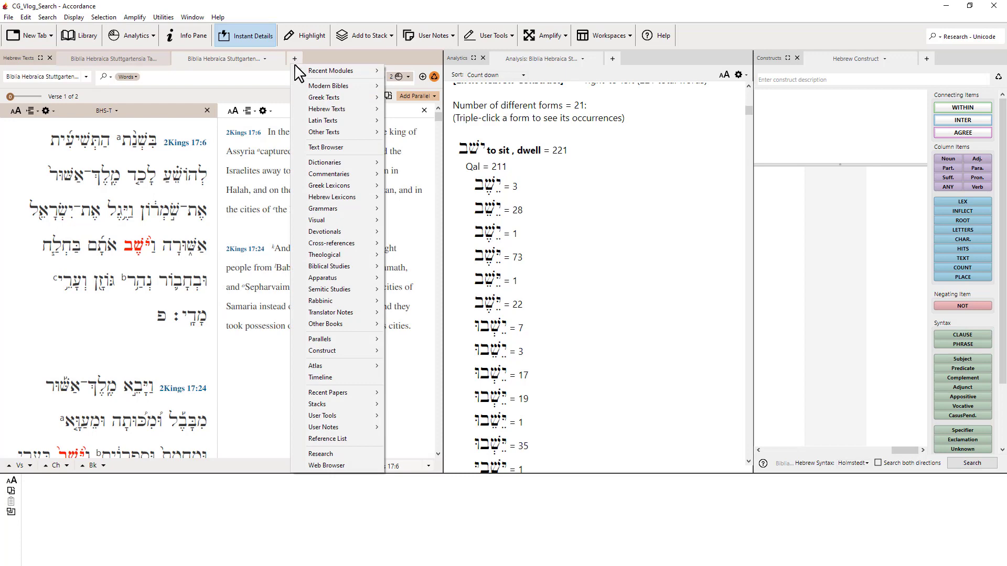
mouse_move(321, 107)
left_click(427, 132)
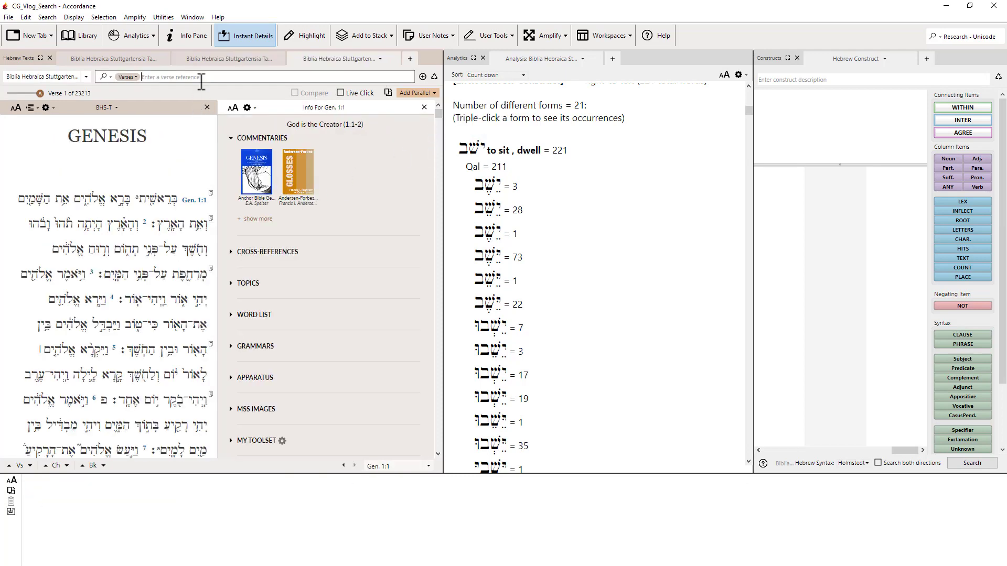
left_click(135, 78)
type("Isa 40:1")
key("Return")
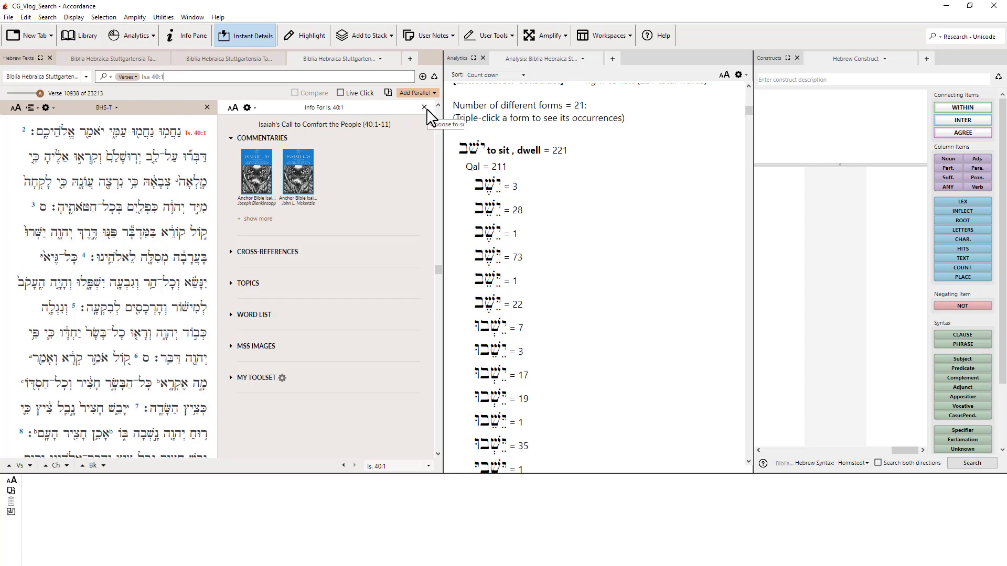
Add ESV with Strong's as a parallel text, and close both the Info Pane and that parallel.
left_click(425, 93)
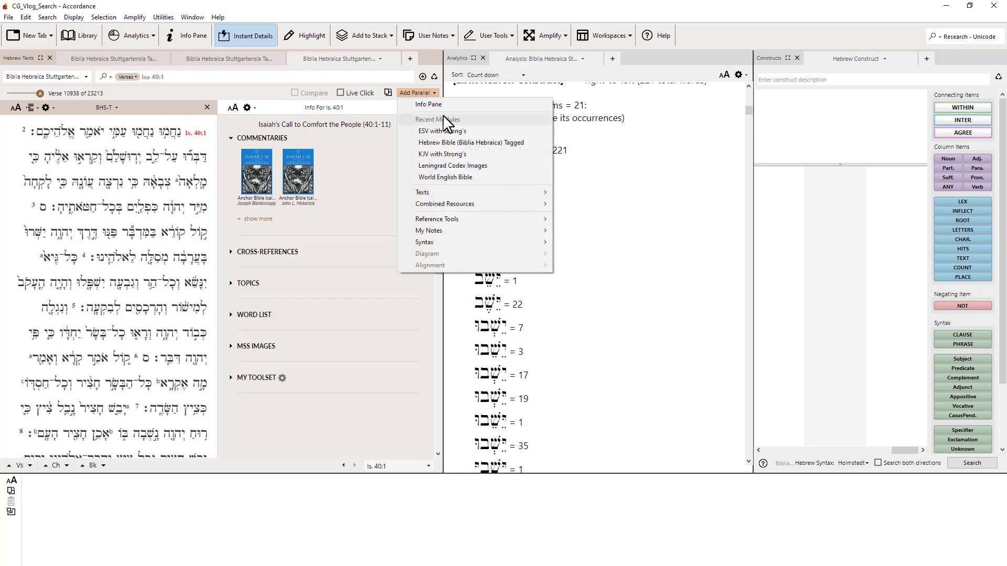
left_click(444, 130)
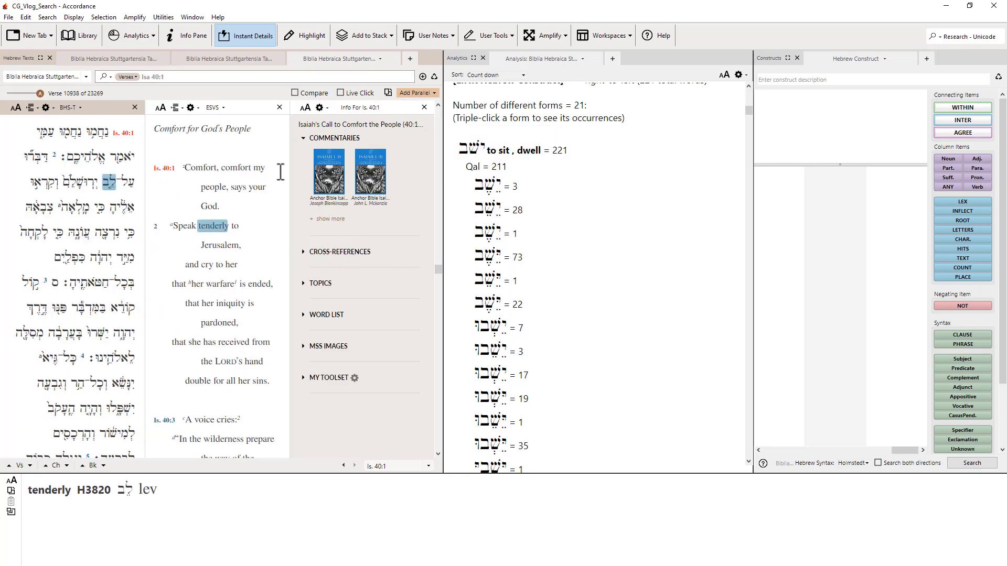
left_click(424, 107)
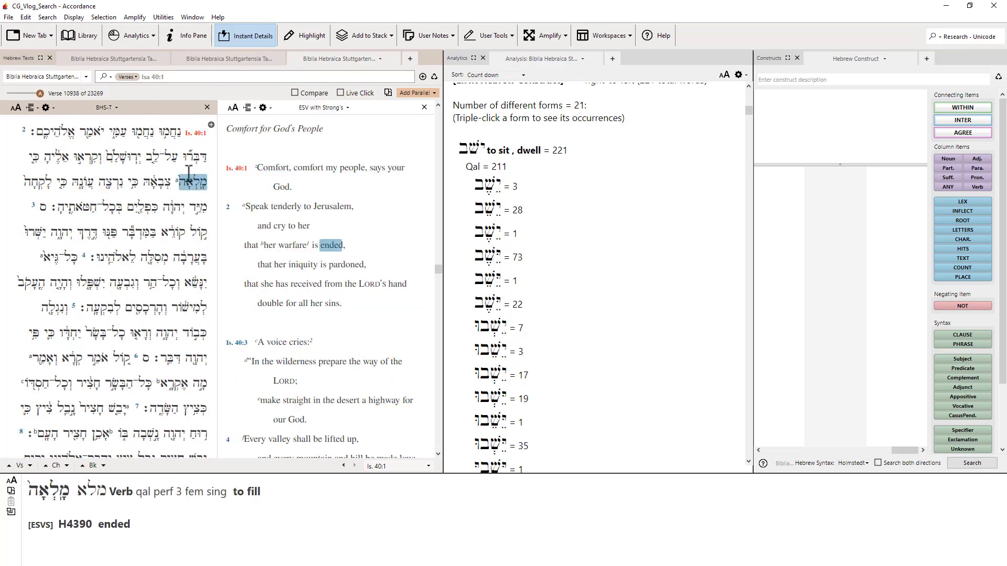
left_click(424, 107)
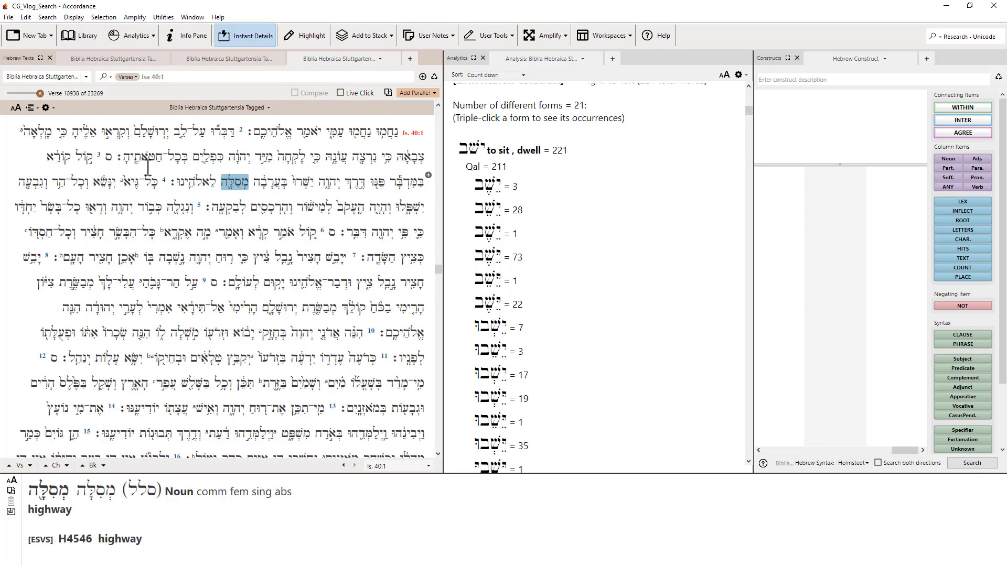
Enlarge the Hebrew text of Isaiah 40 by four size increments.
left_click(20, 108)
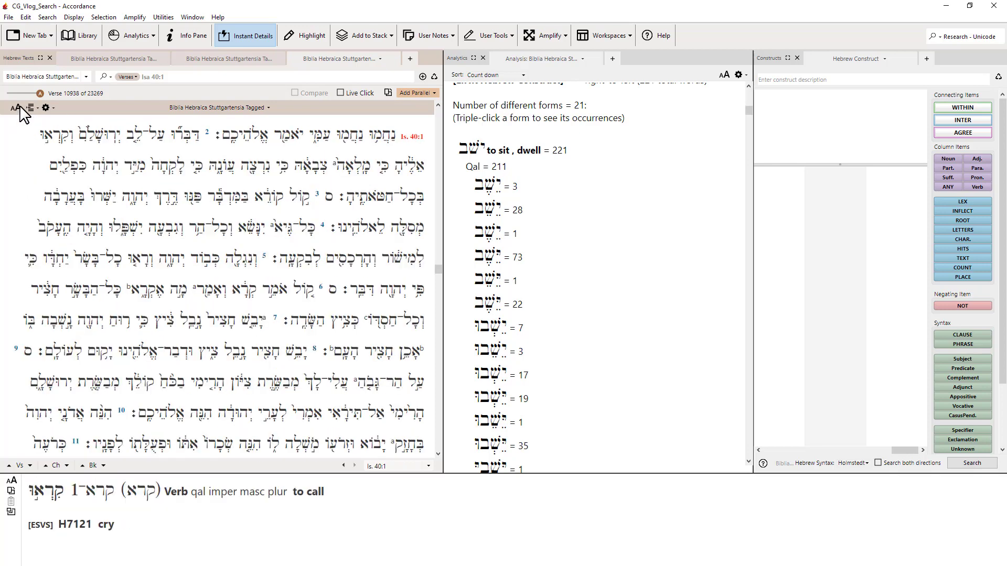
left_click(18, 108)
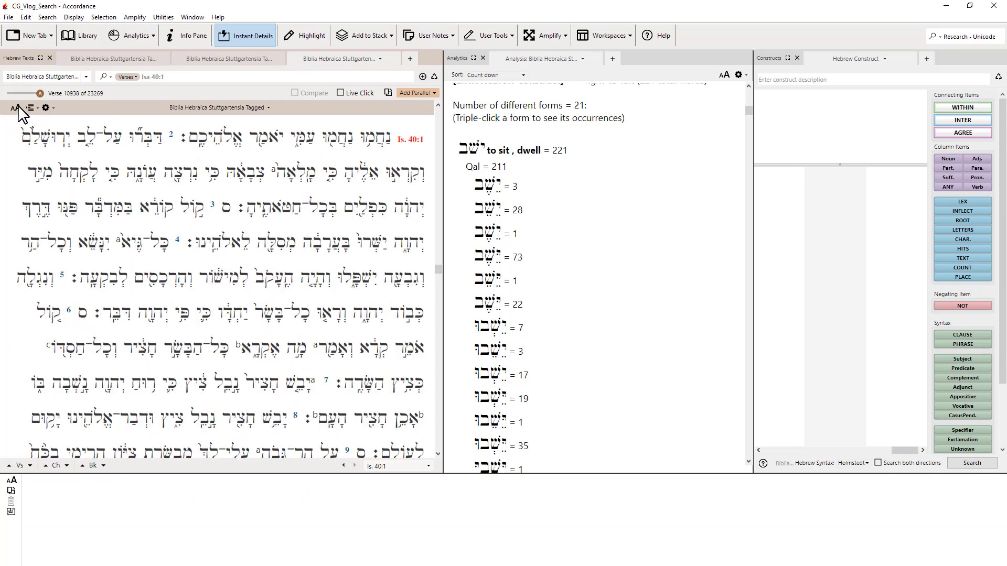
left_click(17, 107)
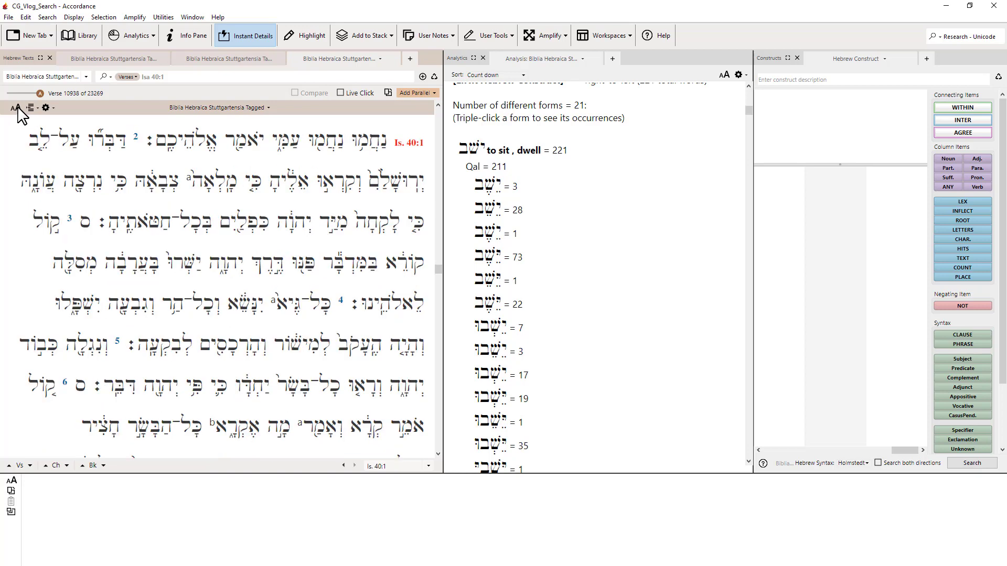
left_click(18, 107)
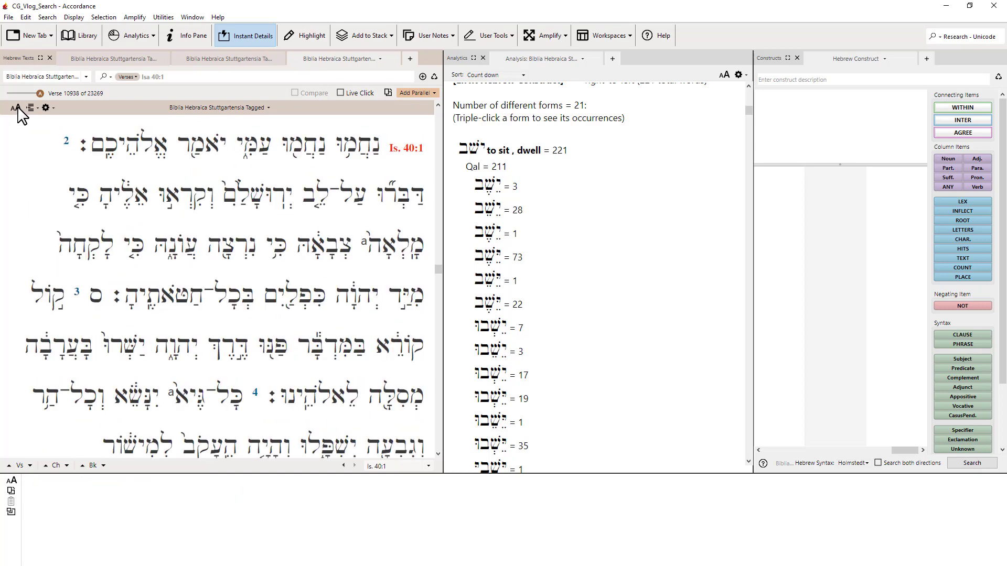
Examine the parsing of the repeated verb and the noun עמי in Isaiah 40:1.
mouse_move(299, 158)
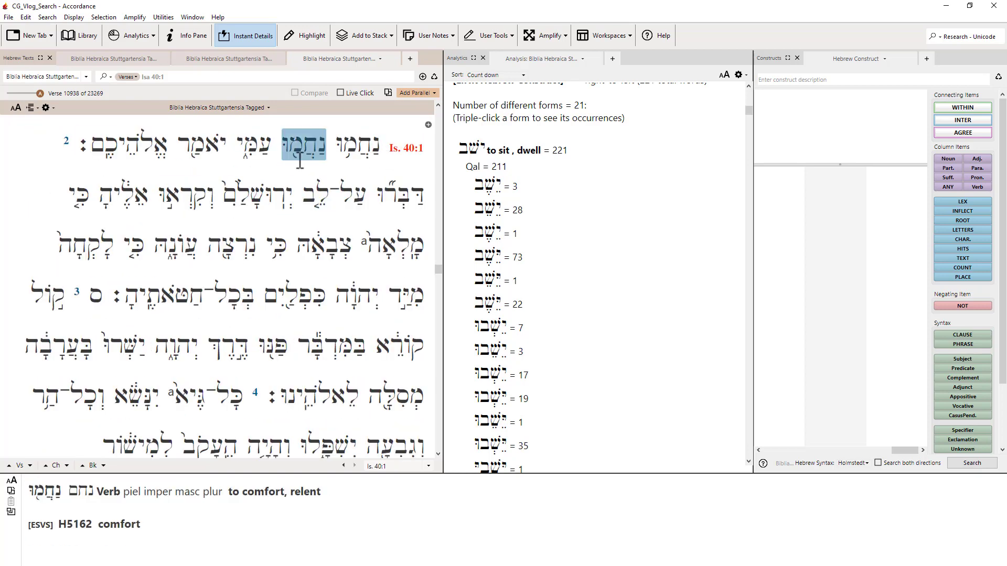
mouse_move(260, 164)
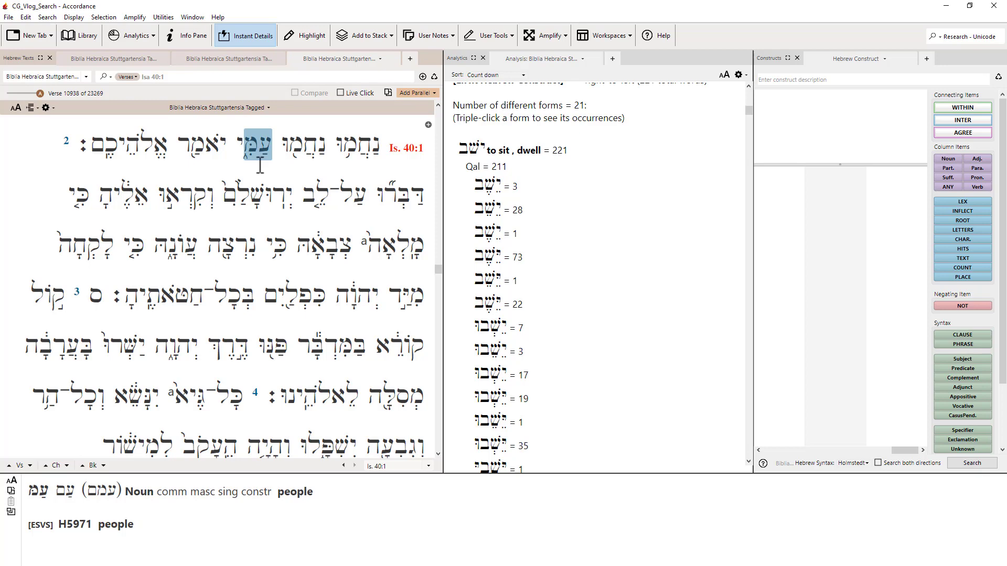
mouse_move(364, 156)
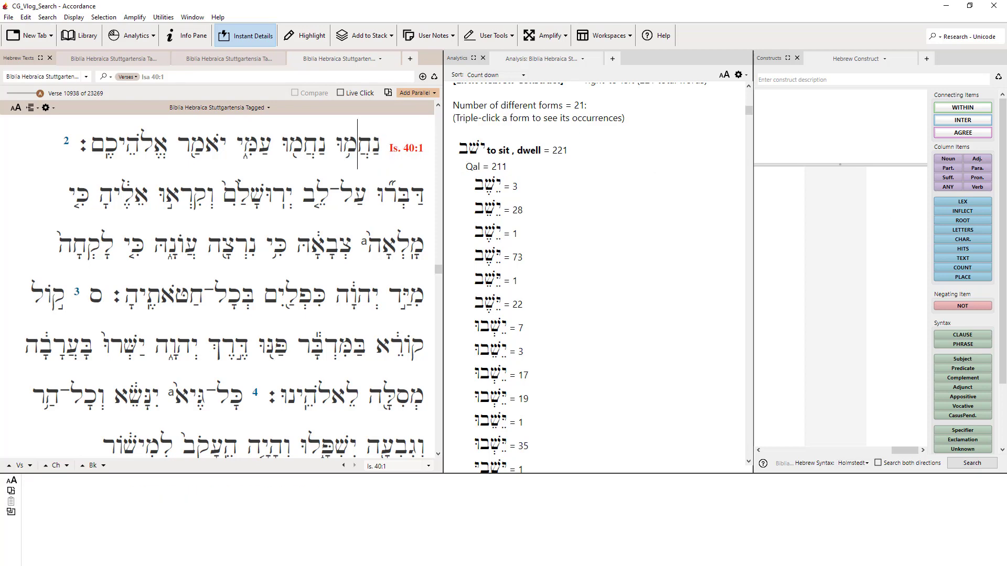
Add a lexical item for נחם to the Hebrew construct and run the search.
left_click_drag(964, 204, 827, 215)
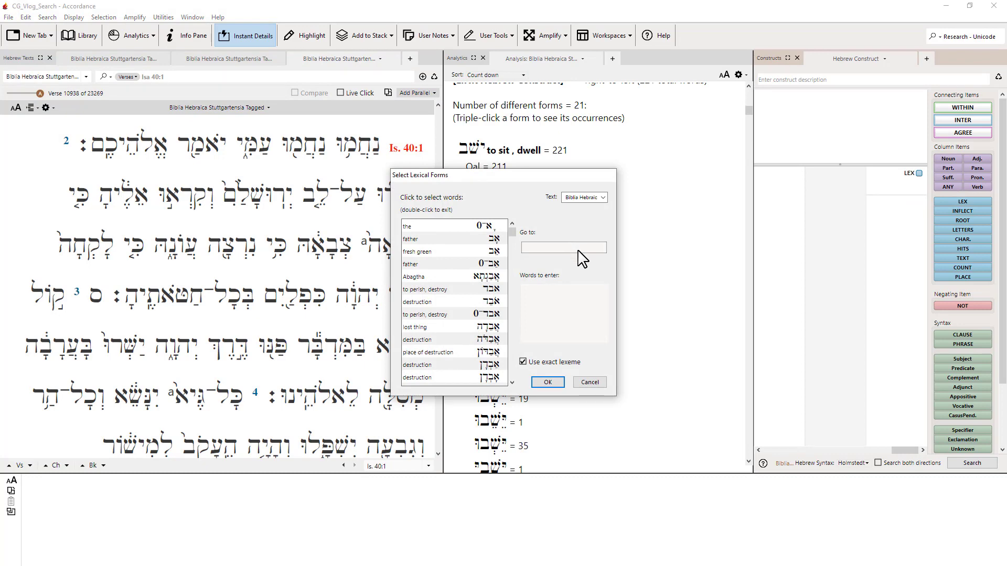
left_click(590, 383)
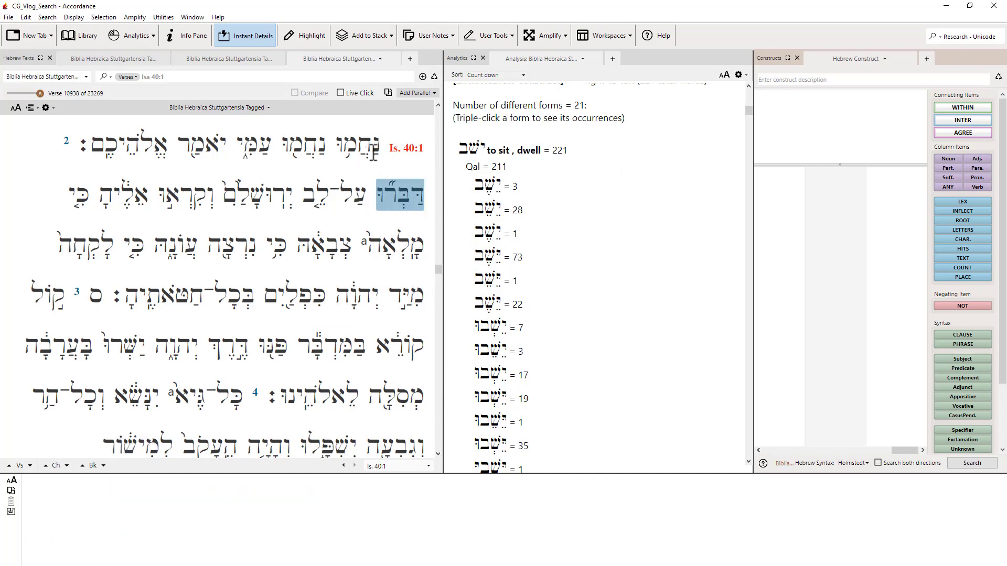
mouse_move(370, 148)
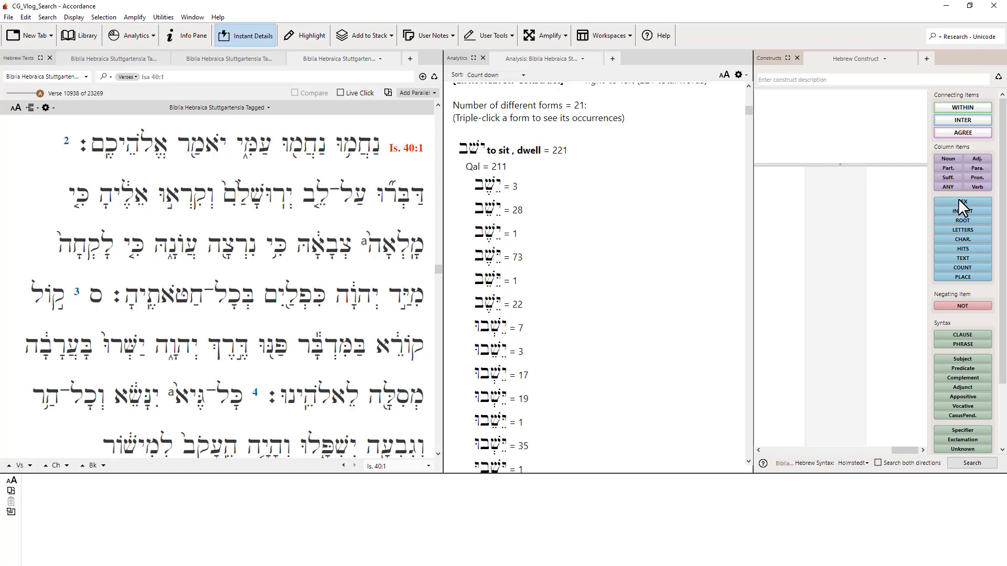
left_click_drag(963, 203, 900, 189)
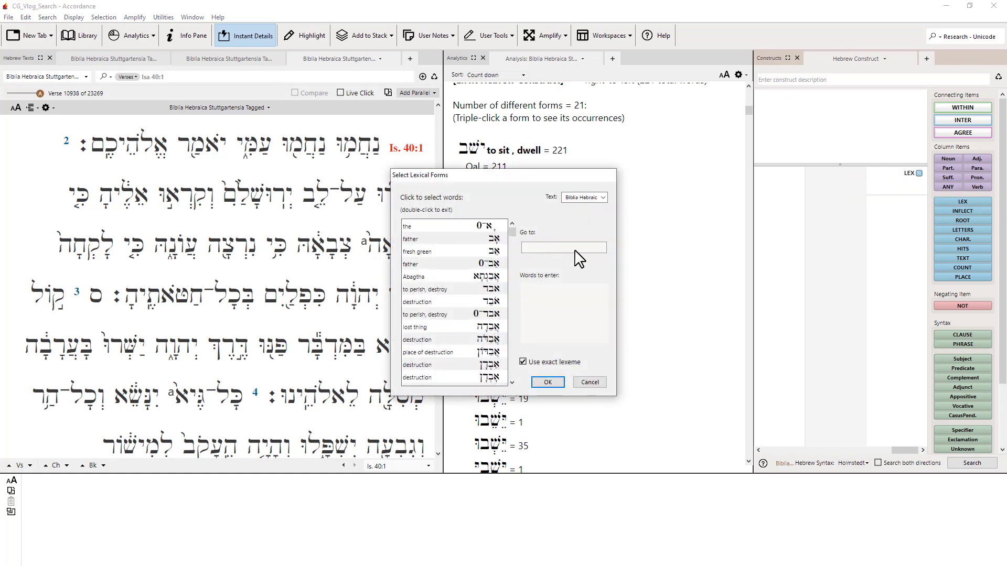
type("נחם")
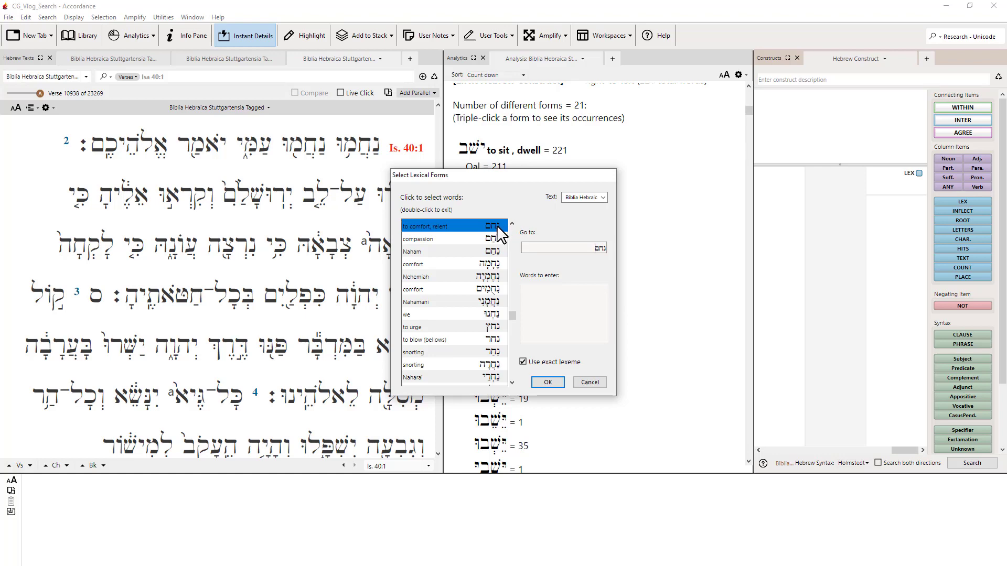
left_click(551, 384)
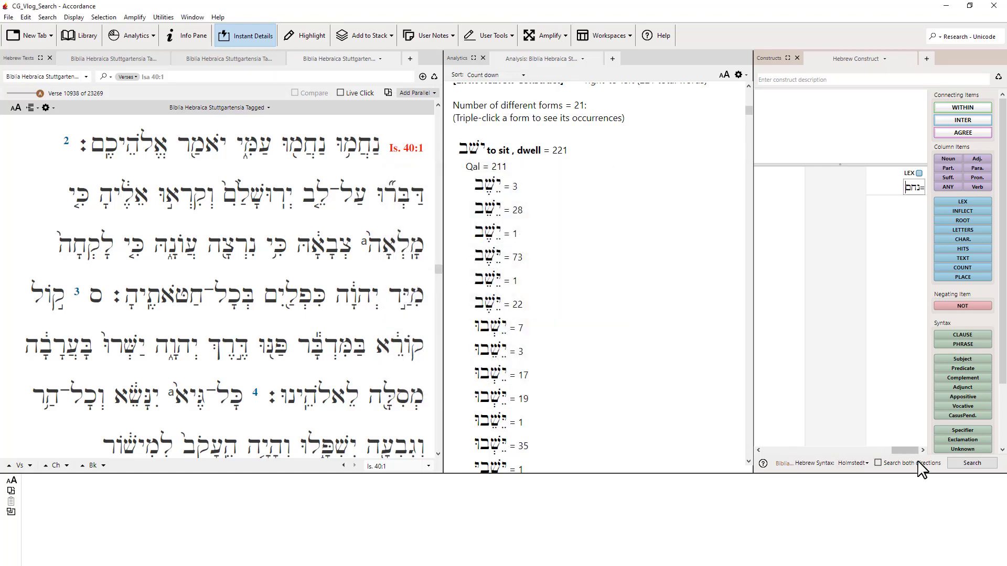
left_click(972, 463)
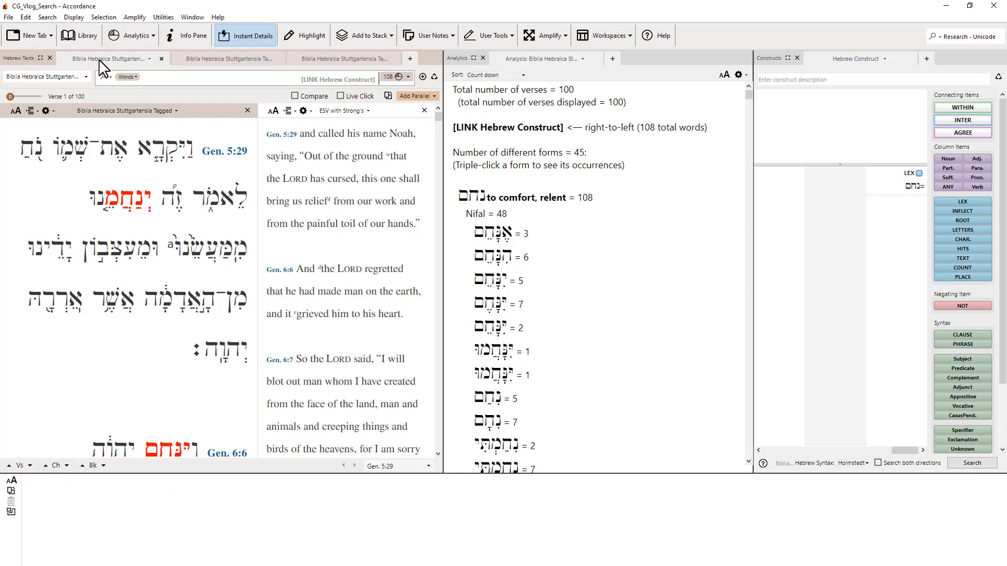
Look through the open Hebrew text tabs and return to the נחם search results.
left_click(346, 60)
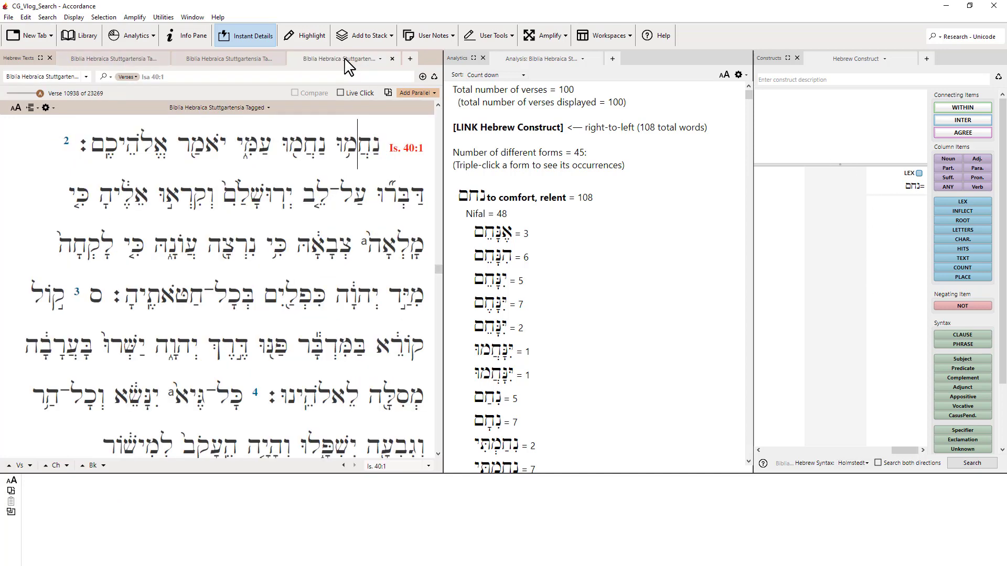
left_click(231, 61)
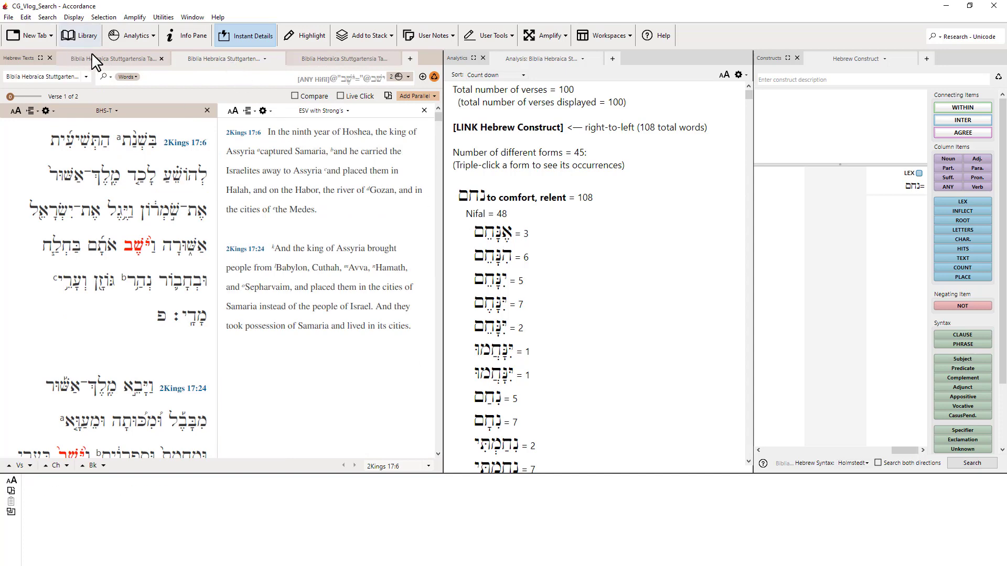
left_click(107, 62)
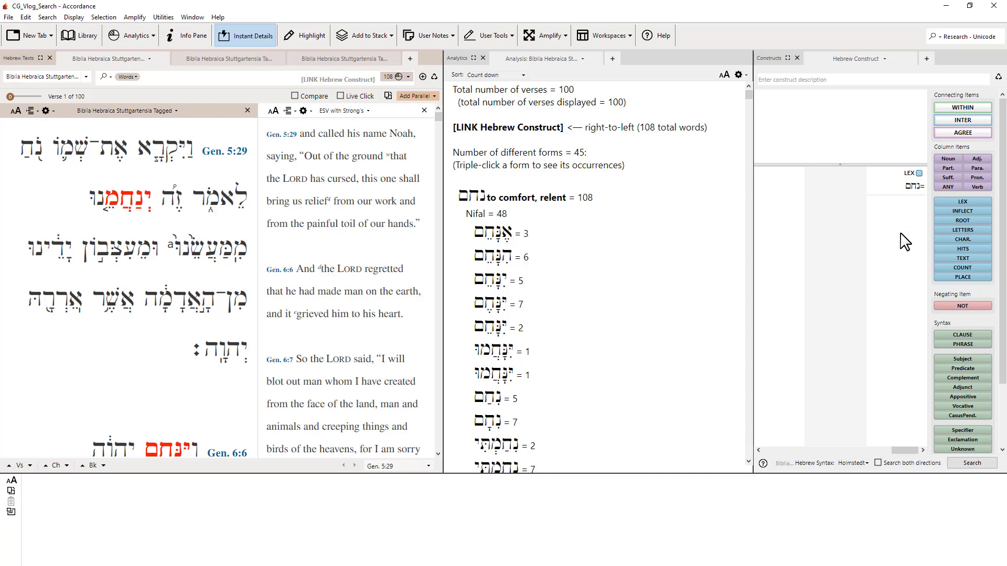
Show one verse of context around each נחם hit, read Gen 5:28–30, and restore the hits-only display.
mouse_move(128, 199)
left_click_drag(10, 97, 14, 96)
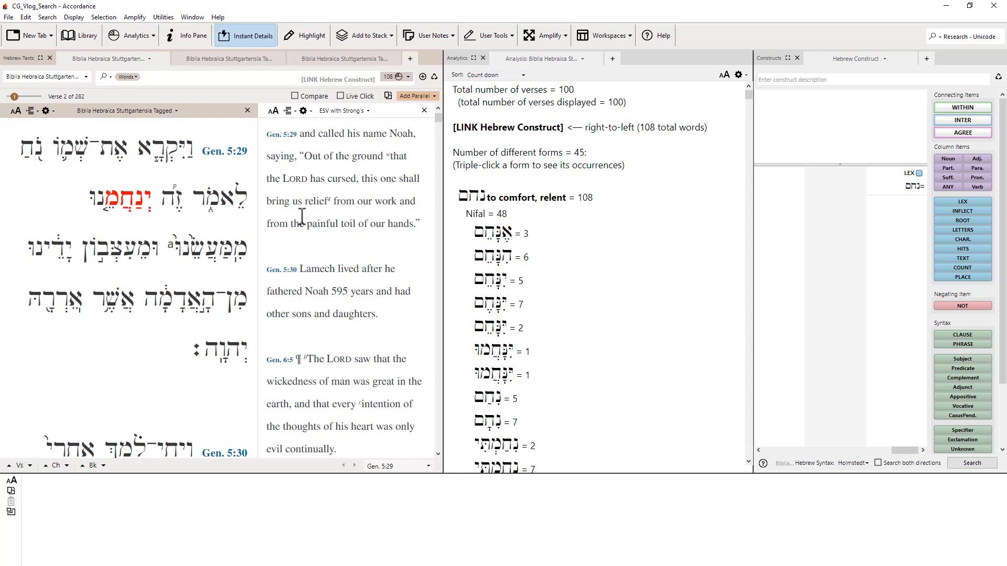
scroll(309, 216, "up", 1)
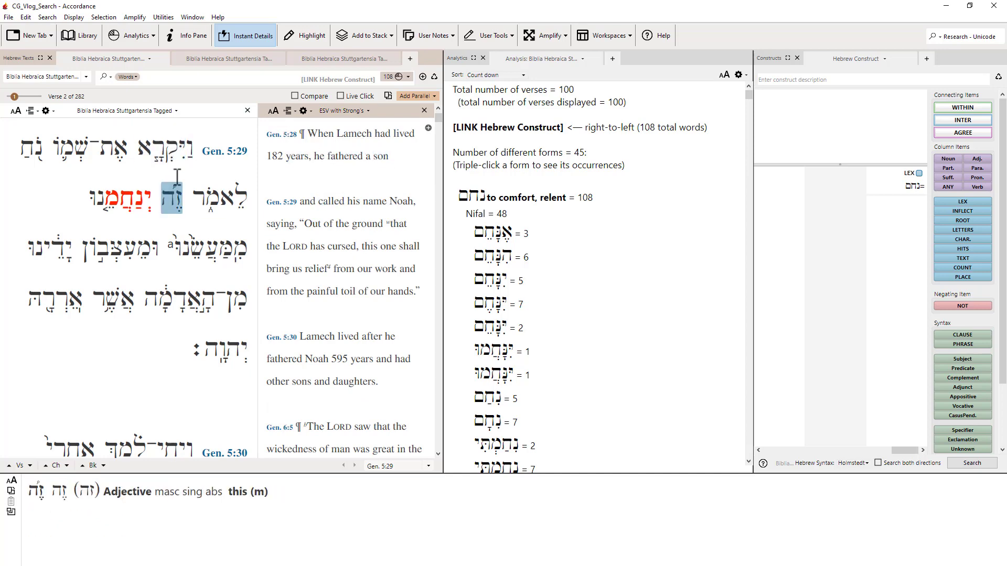
scroll(177, 179, "up", 3)
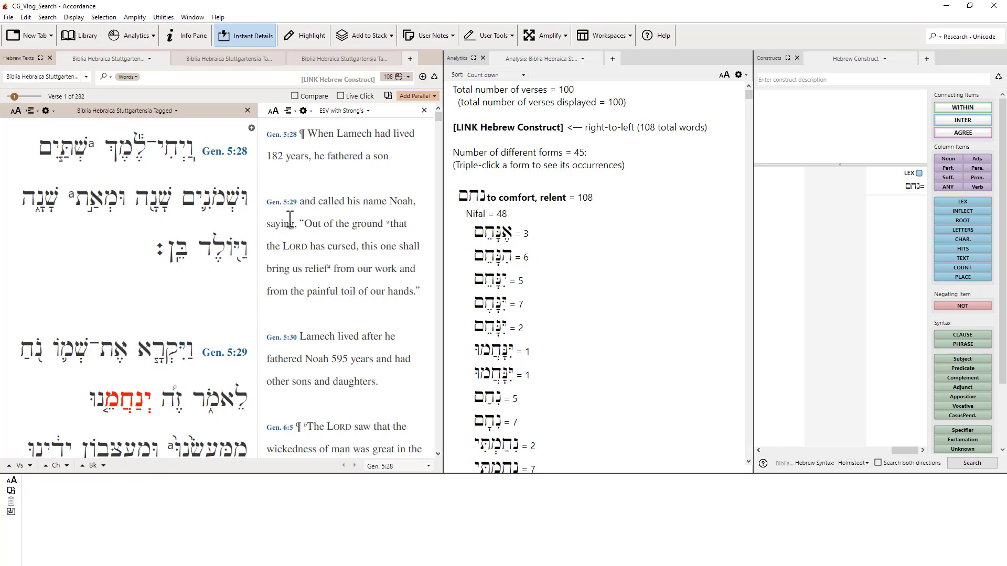
scroll(223, 314, "down", 3)
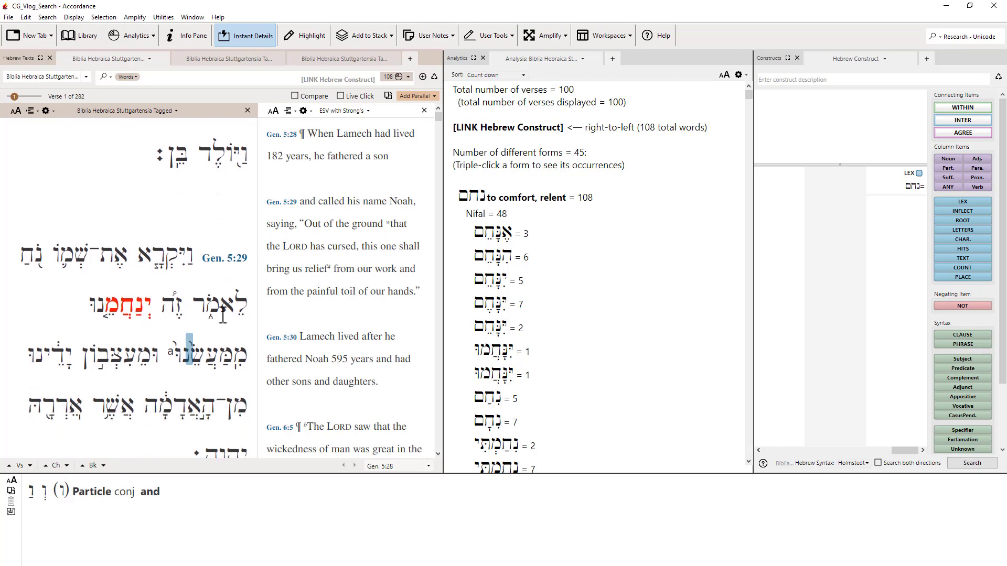
scroll(223, 315, "down", 3)
scroll(189, 349, "down", 1)
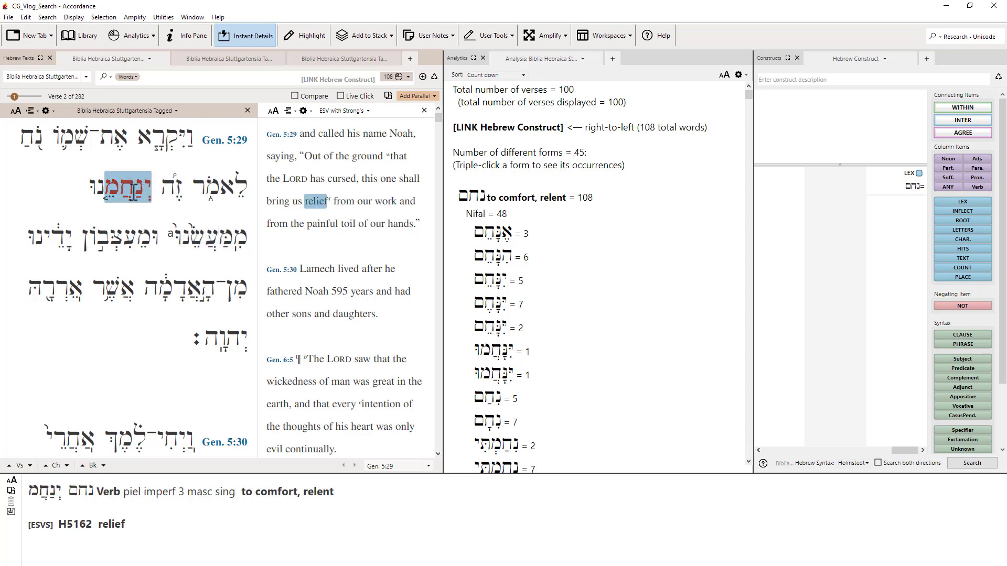
scroll(134, 193, "down", 5)
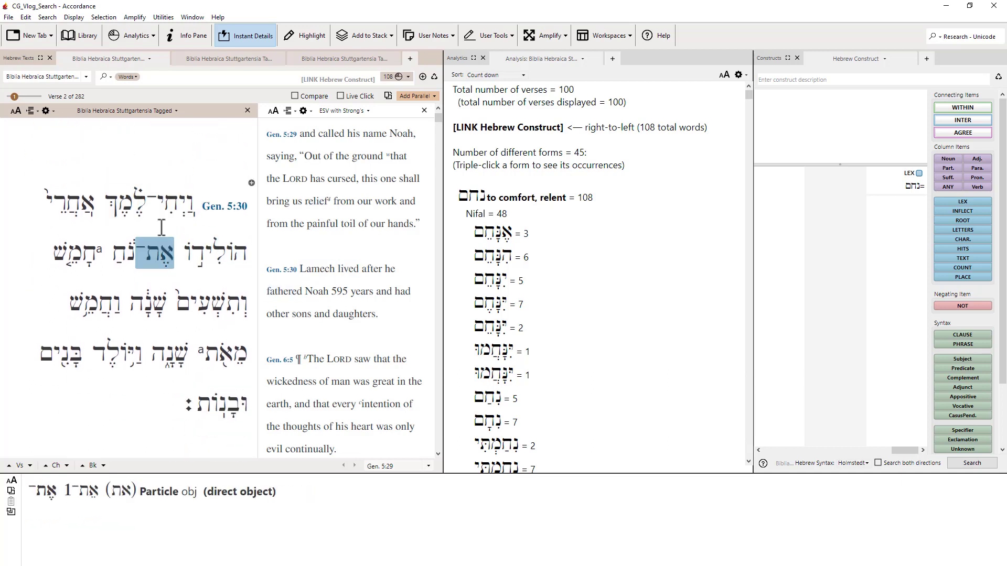
left_click_drag(14, 96, 10, 97)
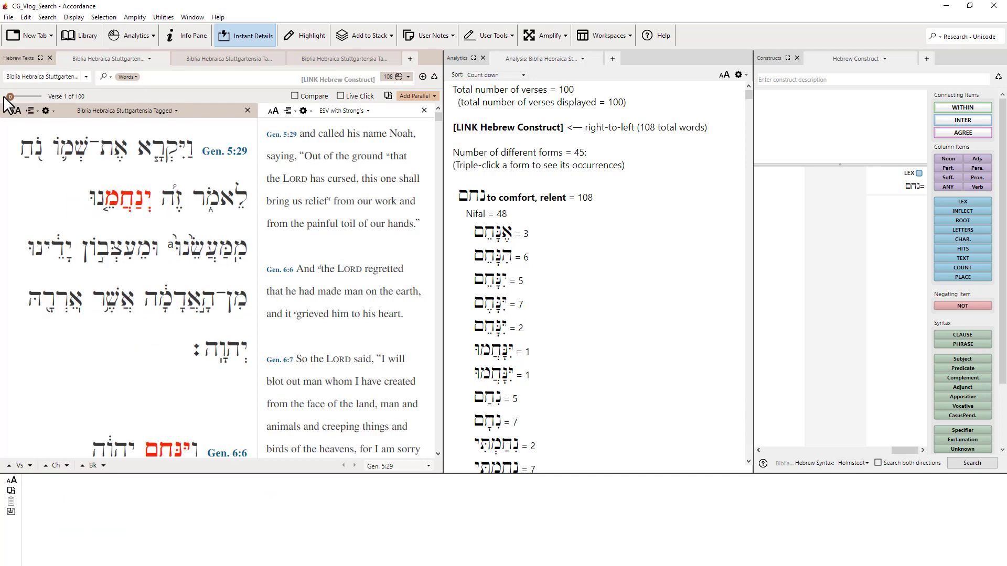
Compare the parsing of the highlighted נחם forms in Gen 6:6 and Gen 5:29.
scroll(160, 221, "down", 5)
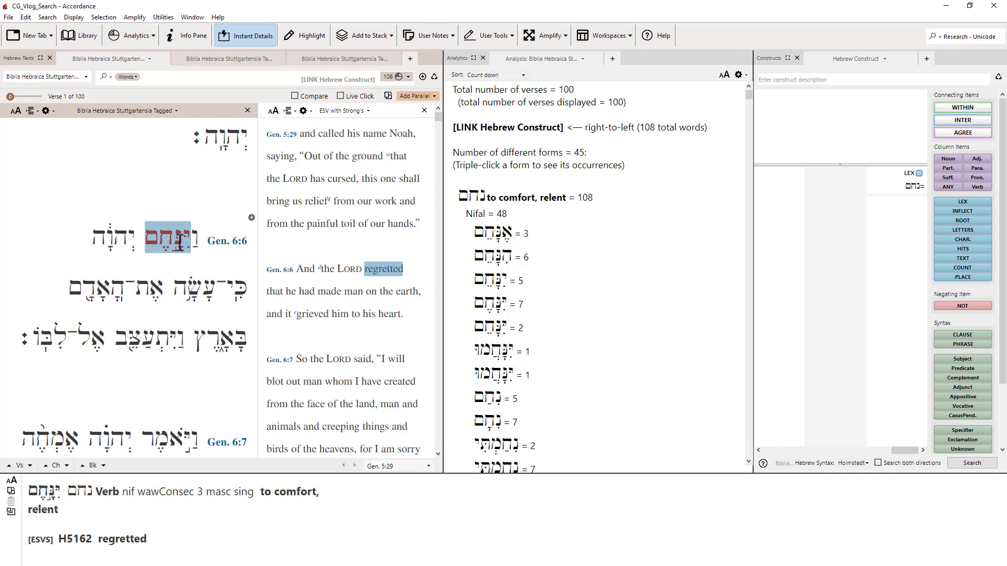
scroll(179, 242, "up", 3)
scroll(180, 242, "up", 1)
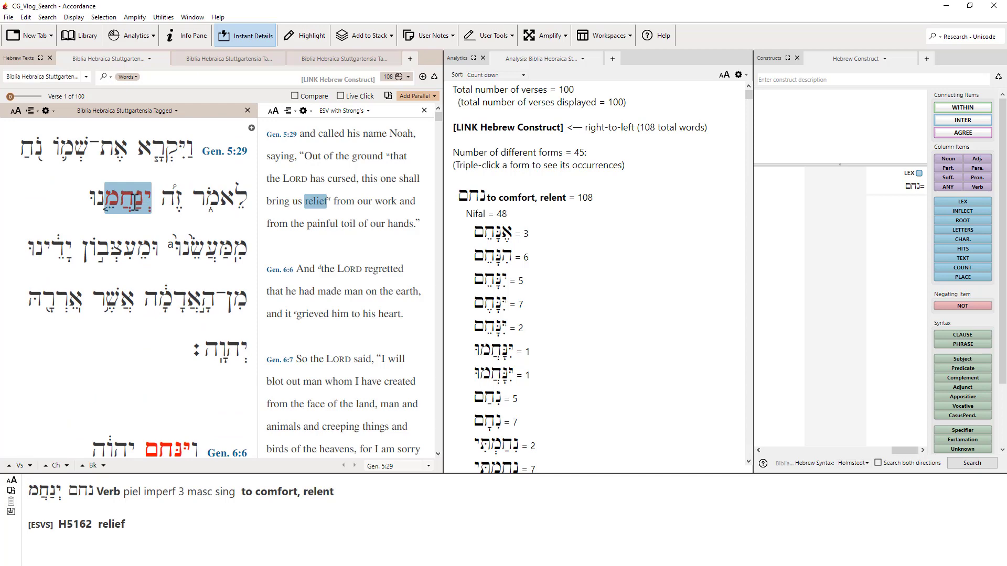
Check the parsing of the first word of Isaiah 40:1, and return to the נחם results to compare it with Gen 5:29.
left_click(347, 59)
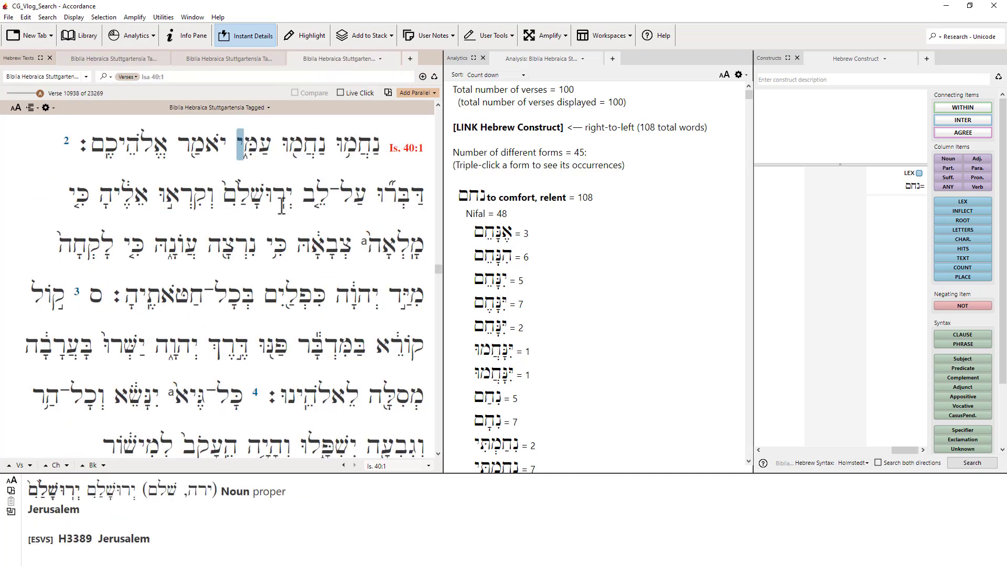
scroll(281, 206, "up", 1)
scroll(336, 210, "down", 1)
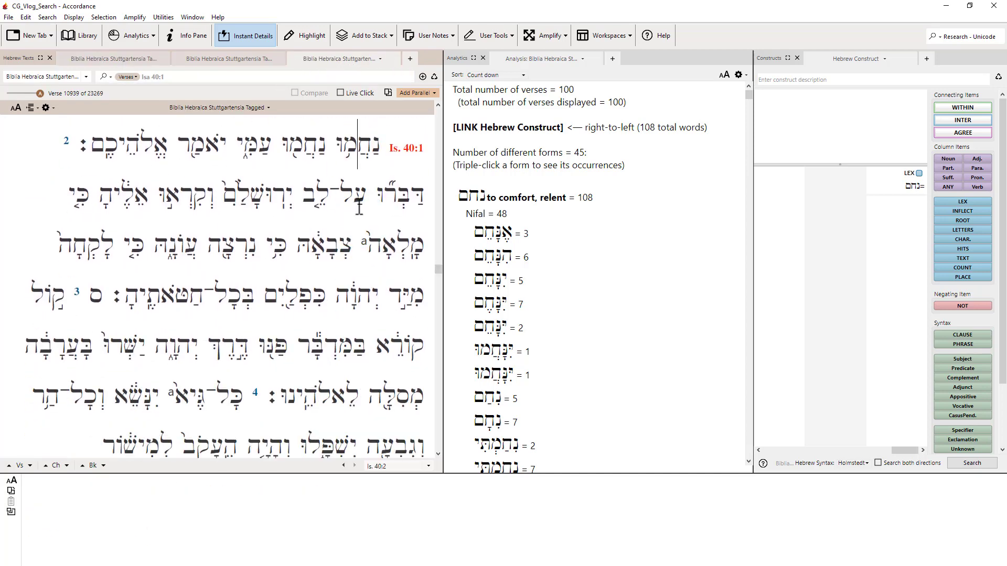
mouse_move(365, 144)
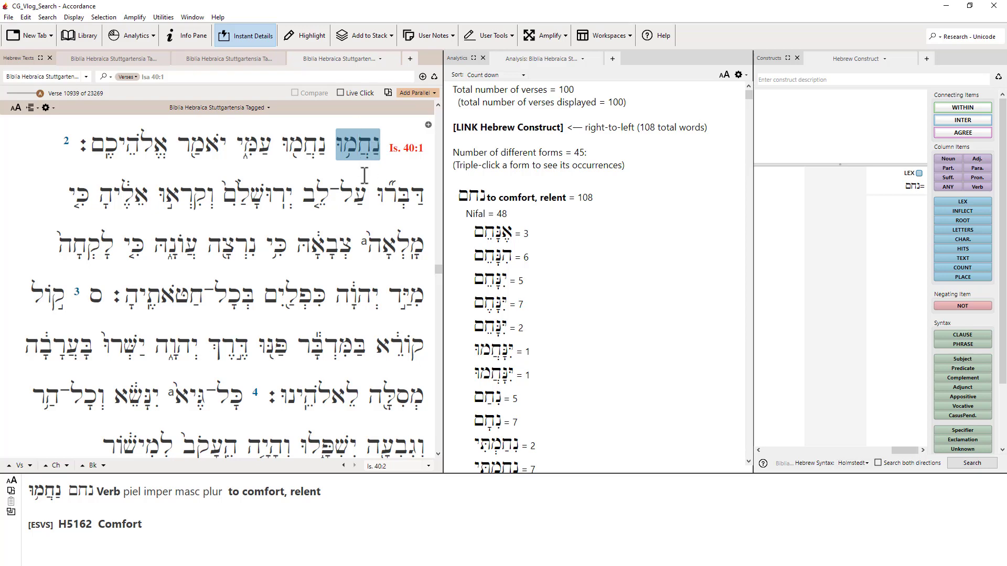
left_click(365, 154)
left_click(124, 63)
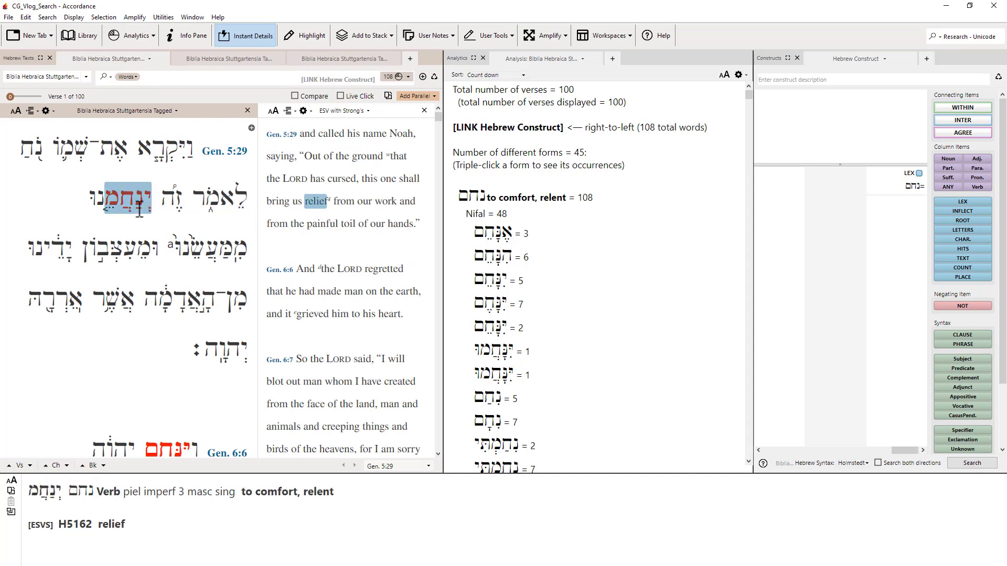
Examine the parsing of words in Isaiah 40:1–2, including עמי, לב and Jerusalem, and go back to the נחם results.
left_click(369, 60)
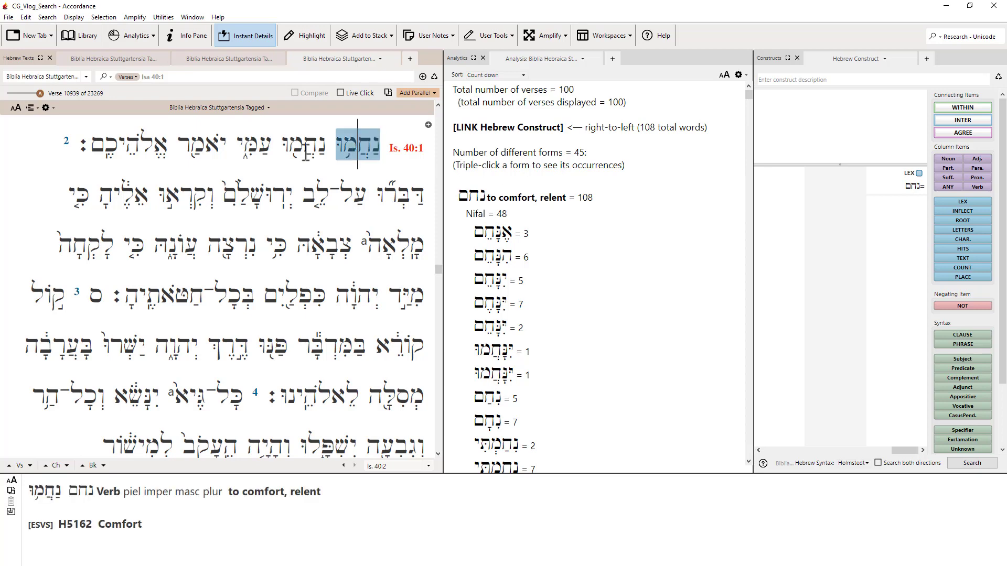
mouse_move(329, 161)
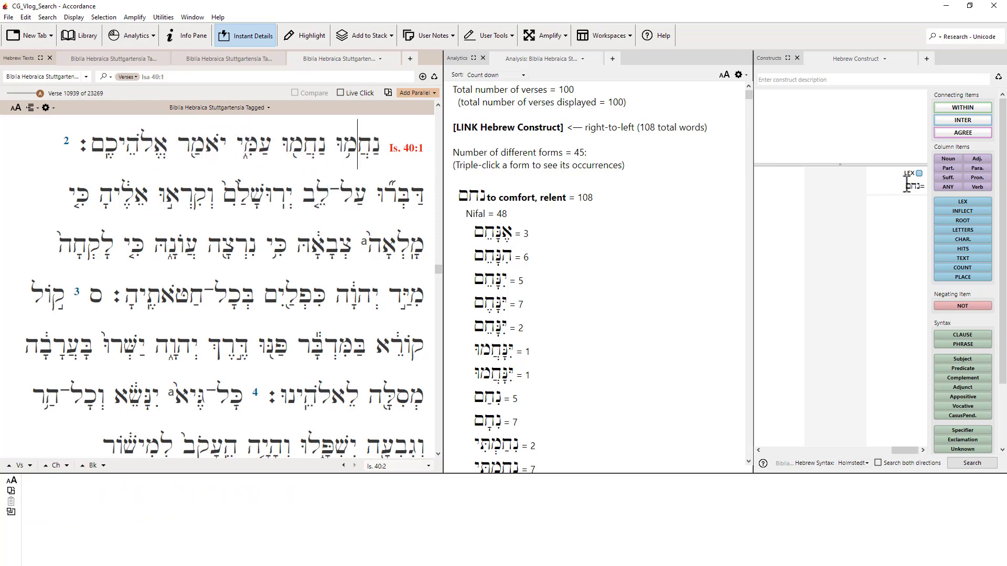
mouse_move(347, 218)
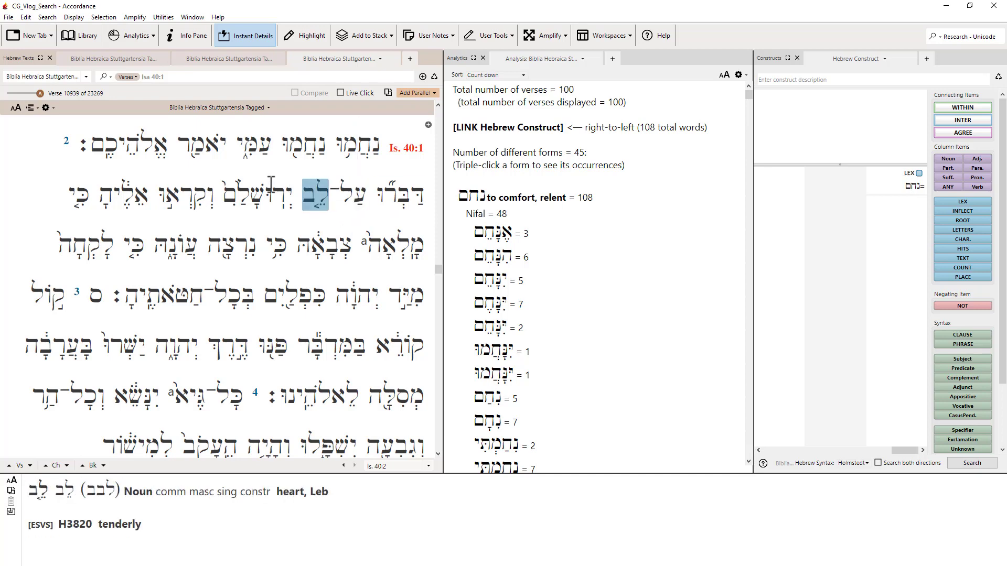
mouse_move(230, 182)
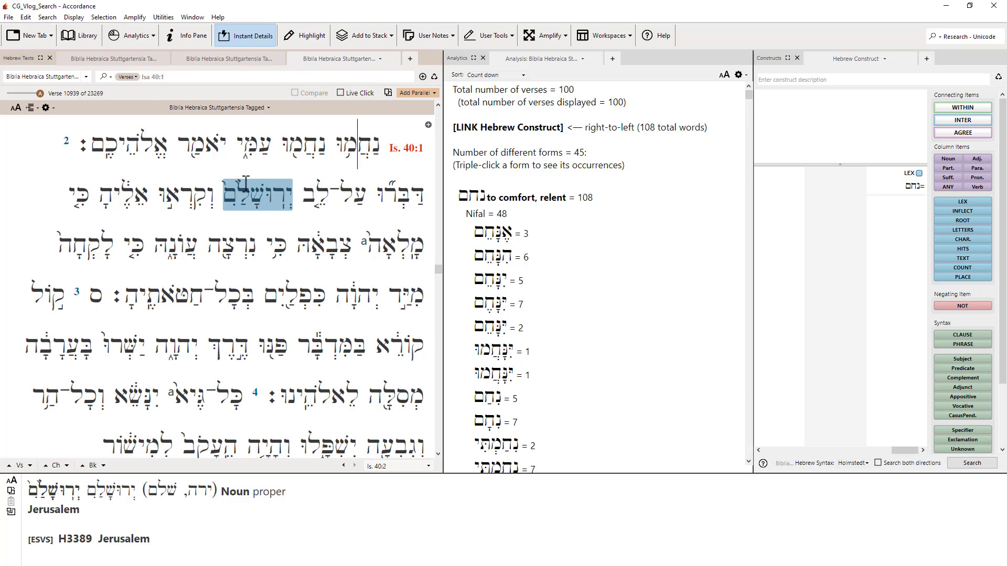
mouse_move(306, 143)
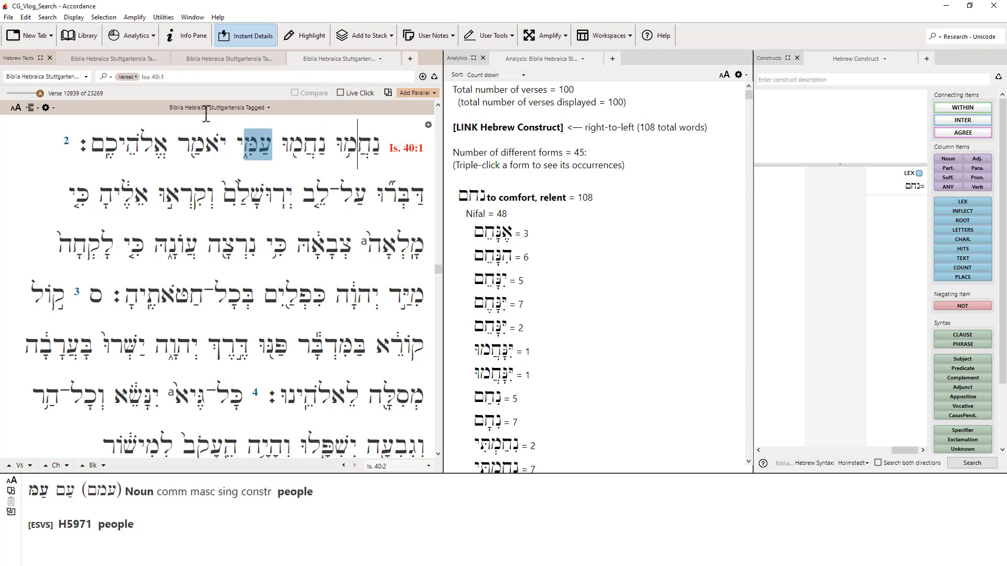
left_click(112, 60)
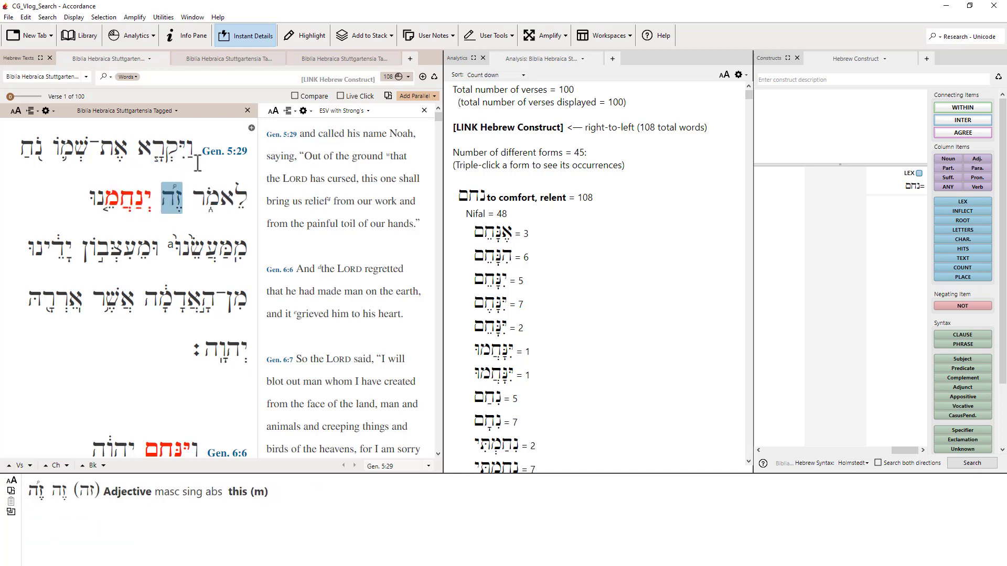
Replace the construct's lexeme with ילד and run the search.
left_click(363, 60)
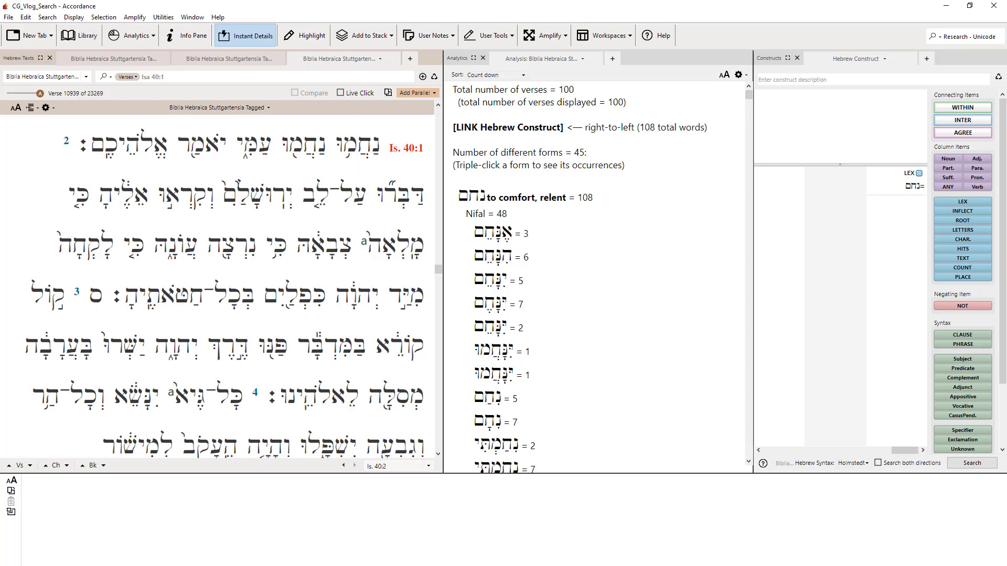
double_click(904, 179)
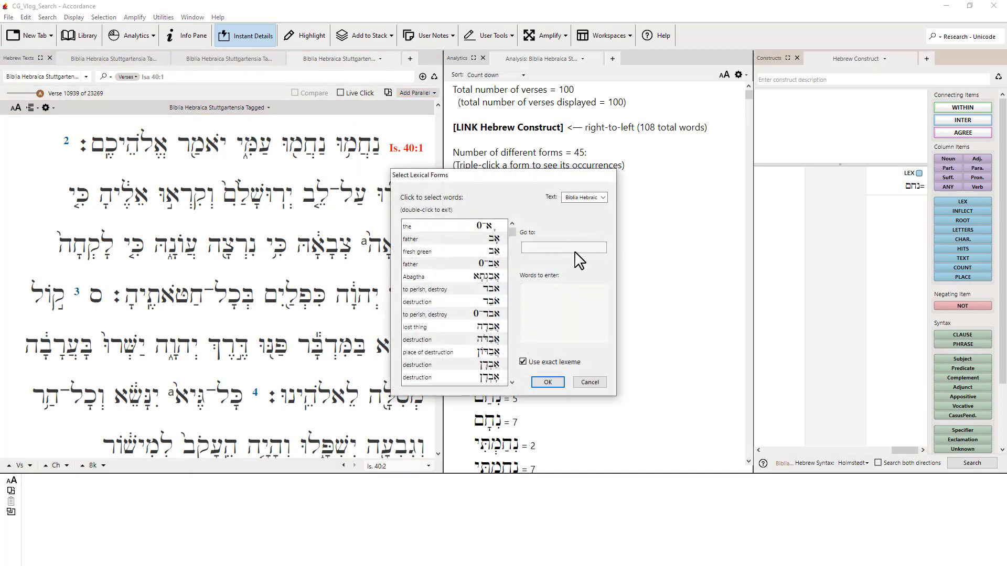
type("יל")
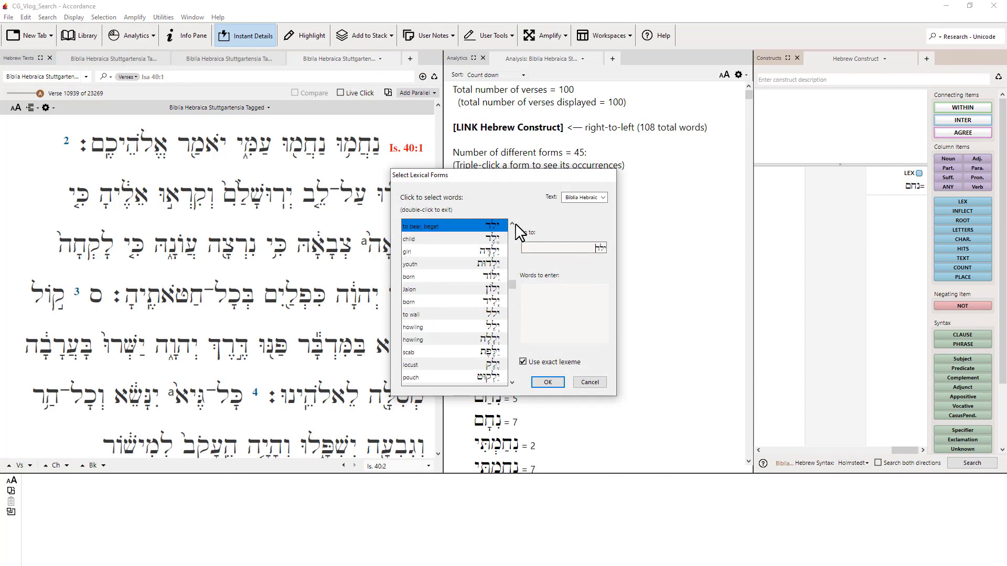
left_click(547, 382)
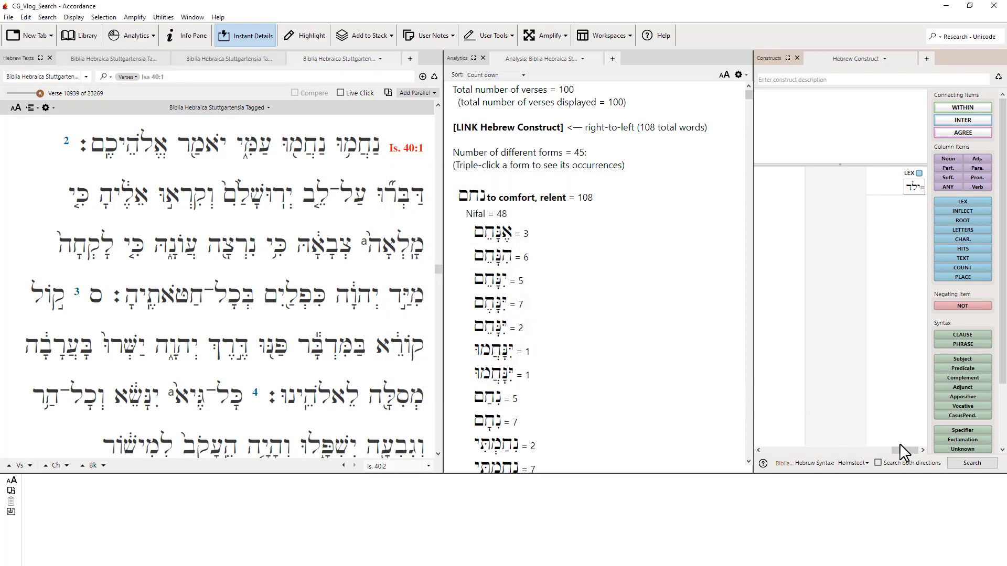
left_click(966, 463)
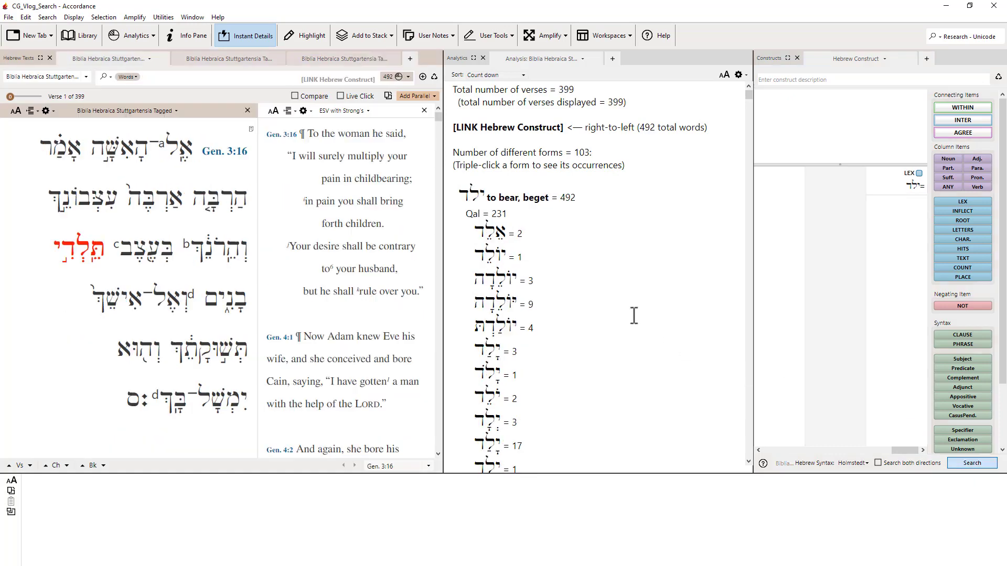
Remove the inflected forms from the analysis display, and check the parsing of the highlighted ילד form in Gen 3:16.
left_click(655, 309)
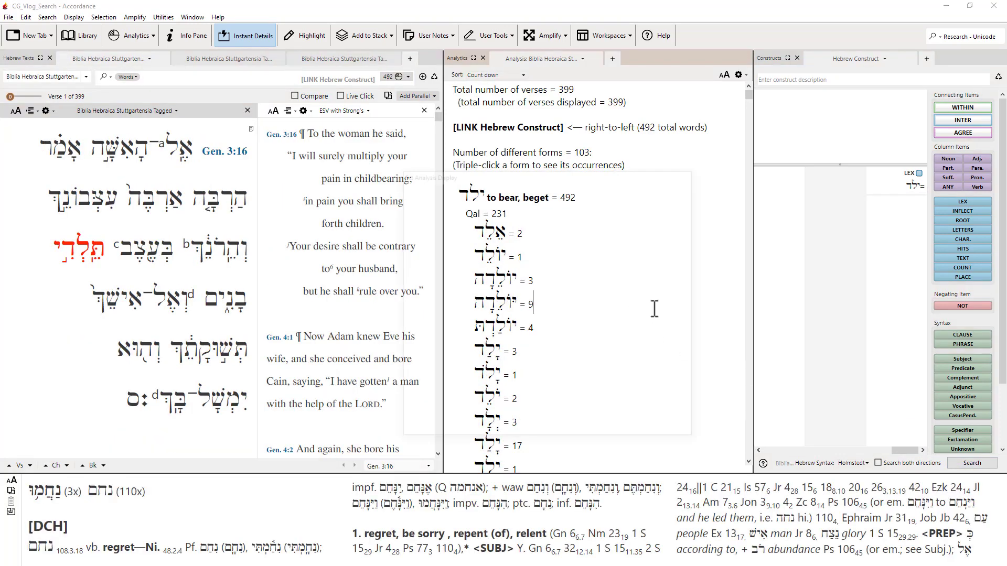
key("ctrl+t")
left_click(572, 289)
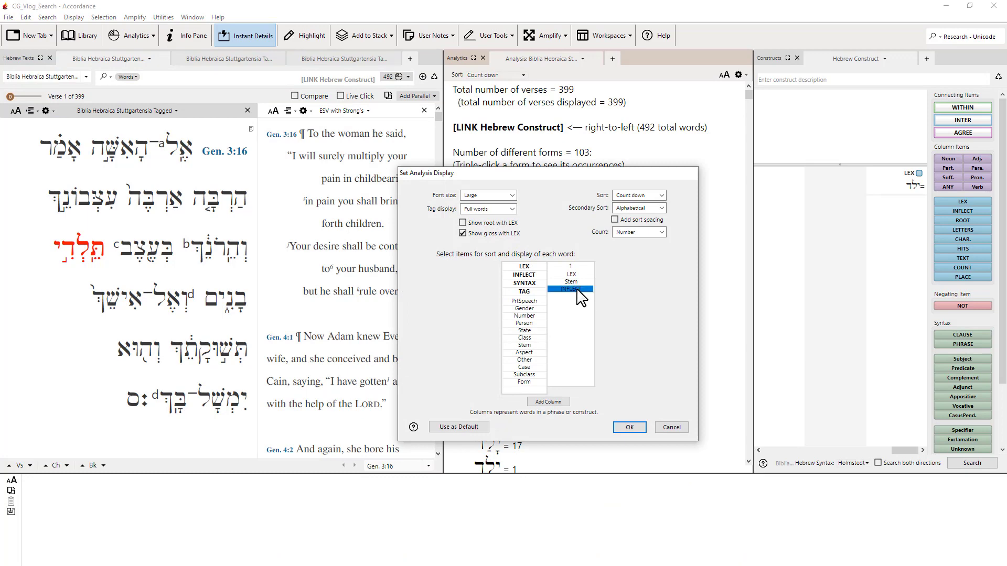
left_click(634, 429)
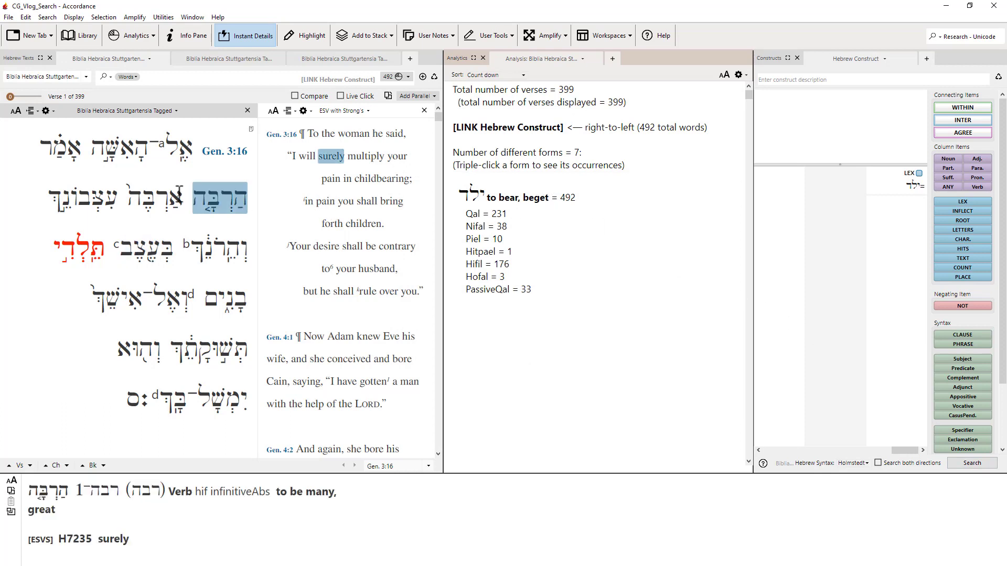
mouse_move(80, 257)
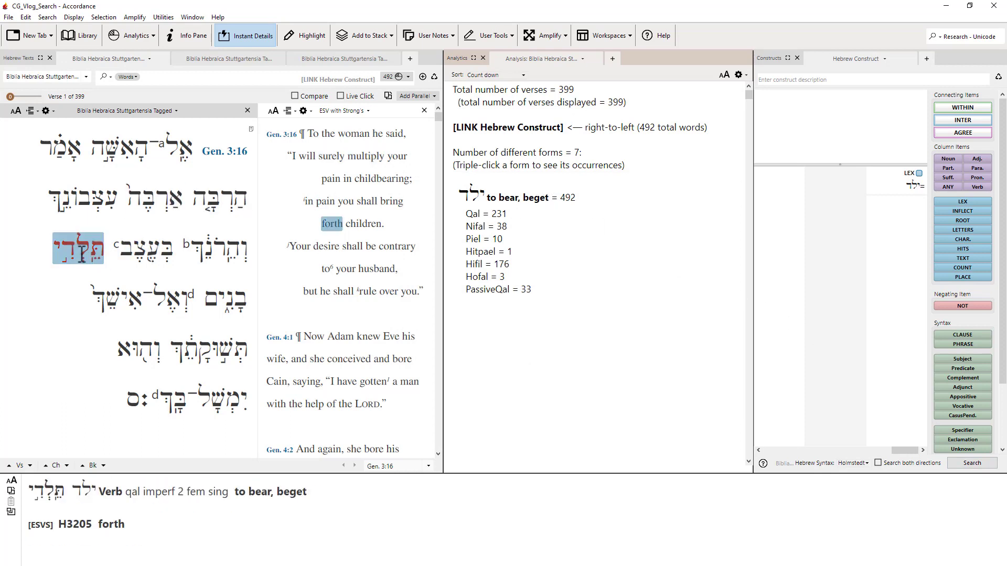
scroll(81, 257, "down", 5)
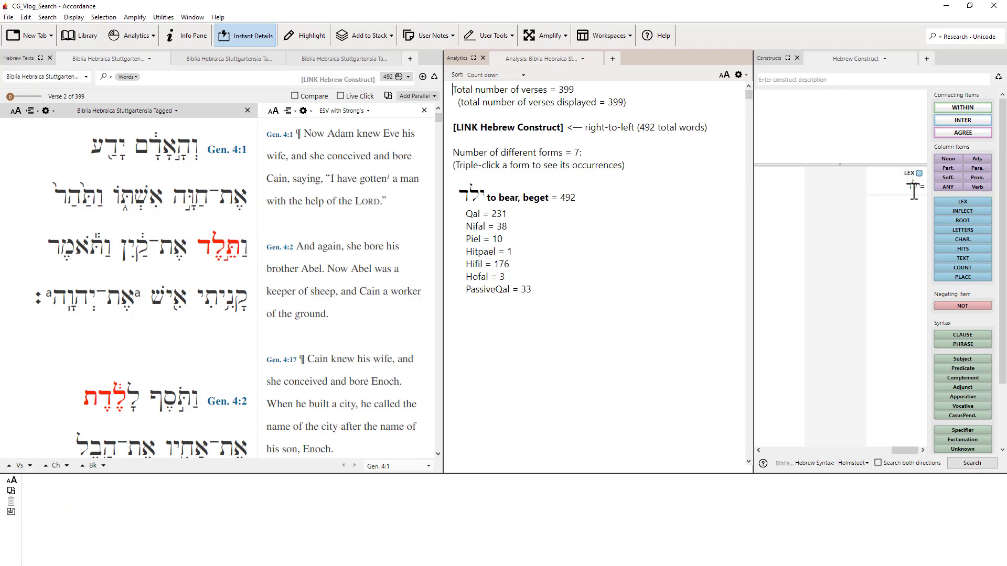
Add a VERB item with masculine gender below the ילד lexeme in the construct and run the search.
left_click_drag(981, 190, 897, 231)
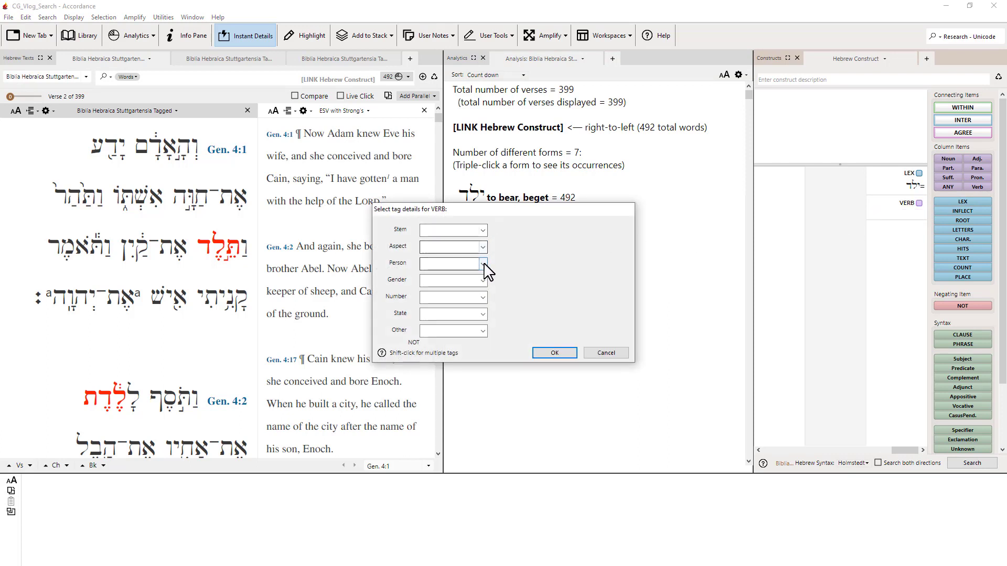
left_click(483, 281)
left_click(462, 291)
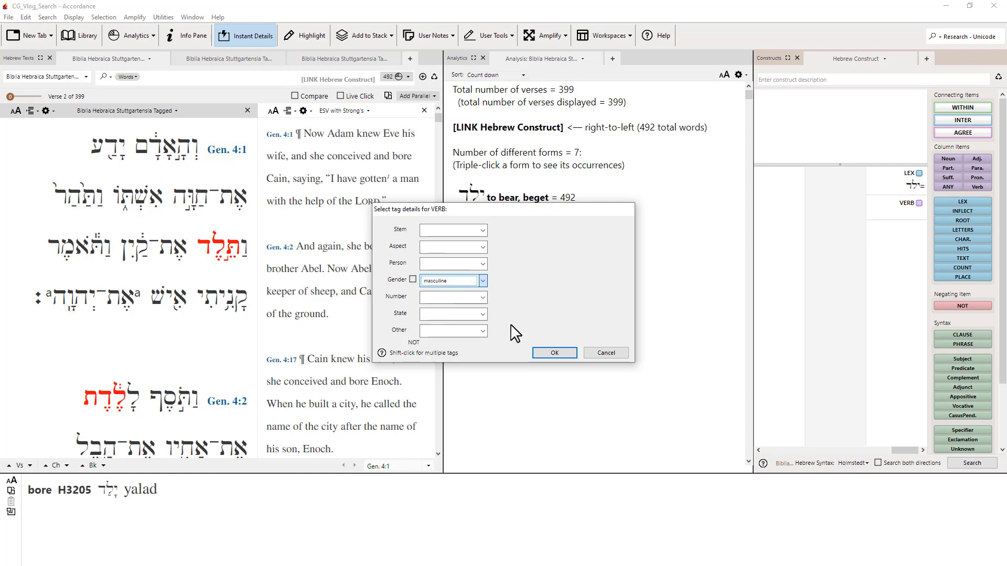
left_click(565, 356)
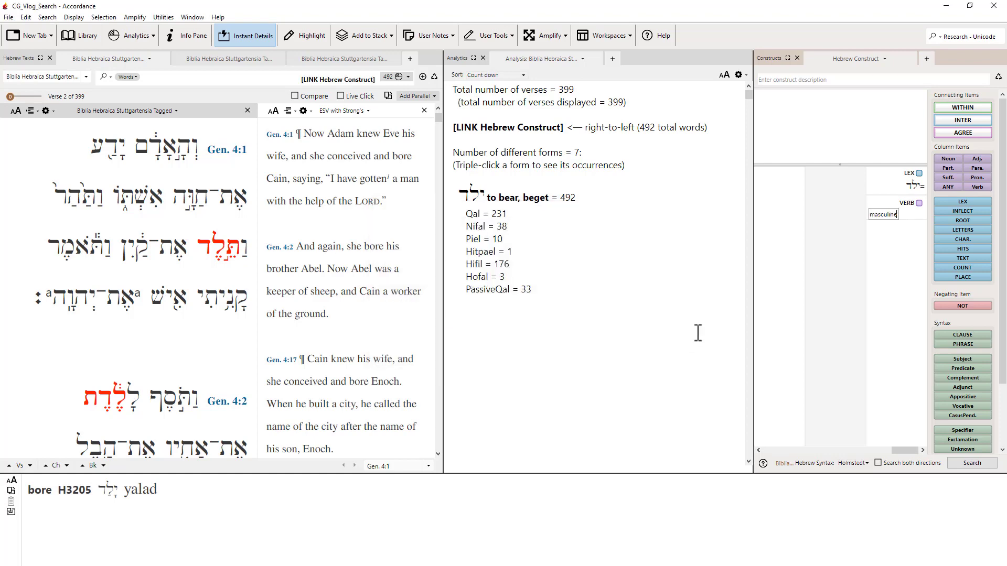
left_click(972, 465)
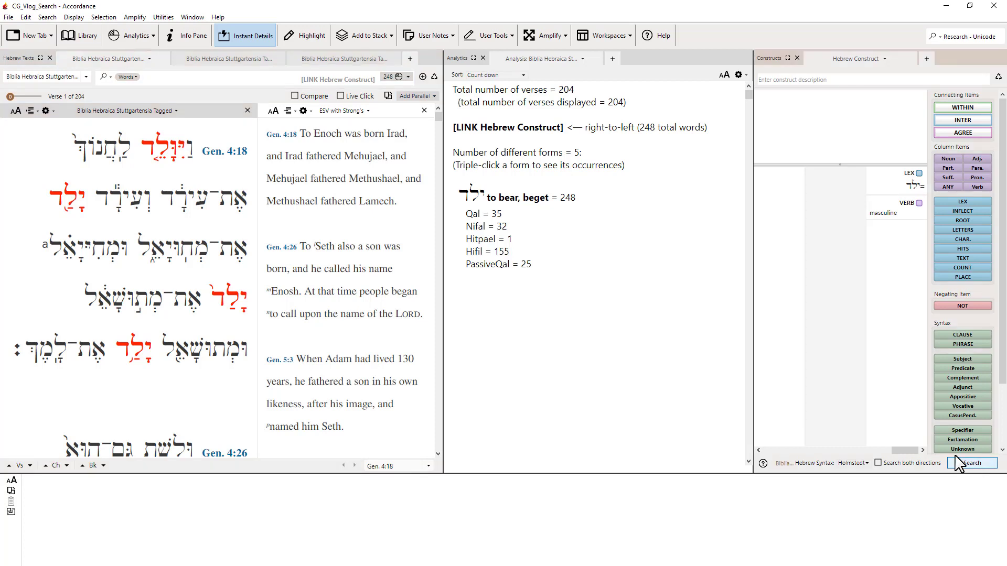
Add INFLECT below Stem in the analysis display of the masculine ילד results.
left_click(575, 312)
key("ctrl+t")
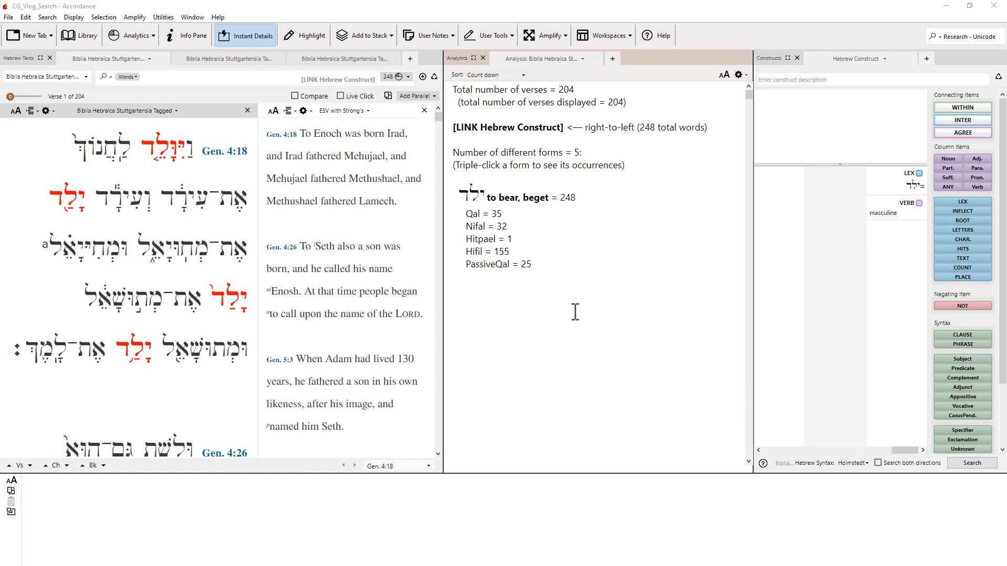
left_click_drag(535, 292, 572, 303)
left_click(631, 441)
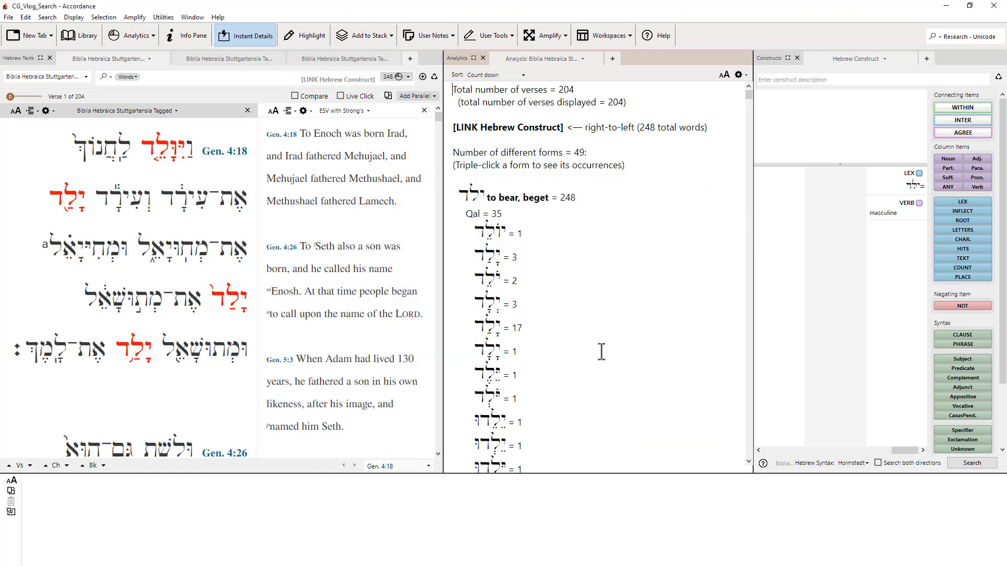
Replace INFLECT with Aspect in the analysis display, keeping LEX and Stem above it.
key("ctrl+t")
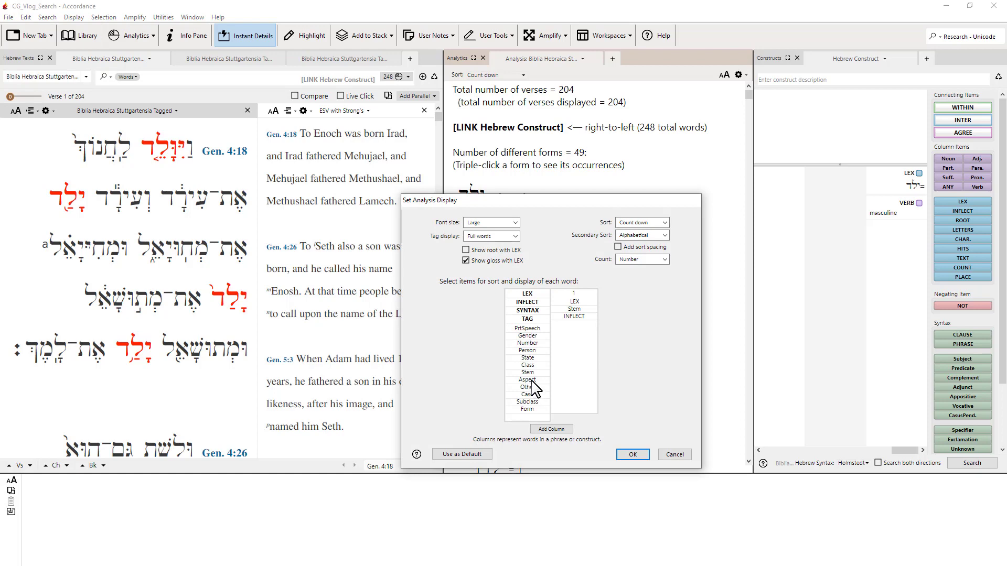
left_click_drag(531, 381, 579, 314)
left_click(635, 454)
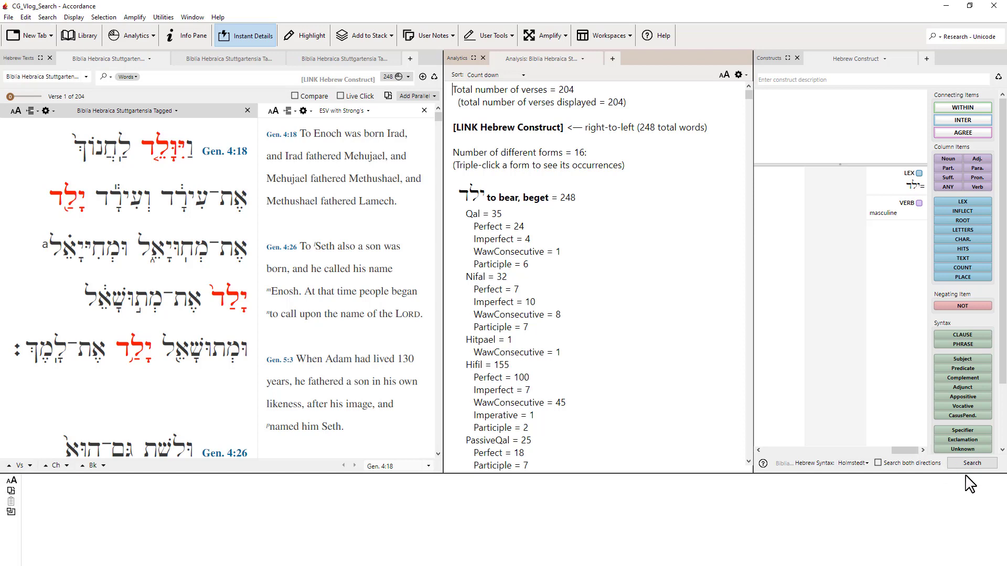
Add INFLECT below Aspect in the analysis display to list each aspect's inflected forms.
left_click(598, 318)
key("ctrl+t")
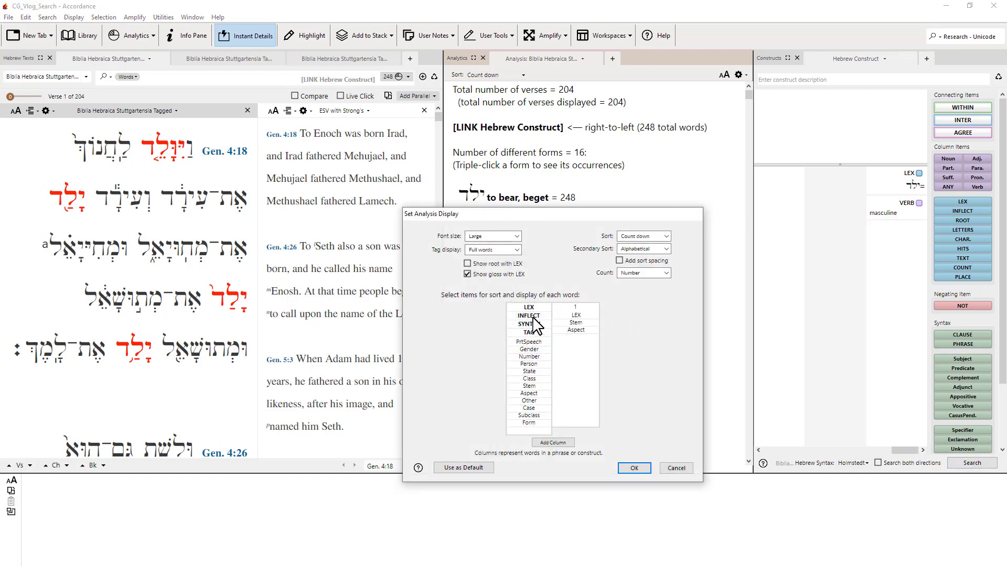
left_click_drag(534, 318, 600, 346)
left_click(634, 468)
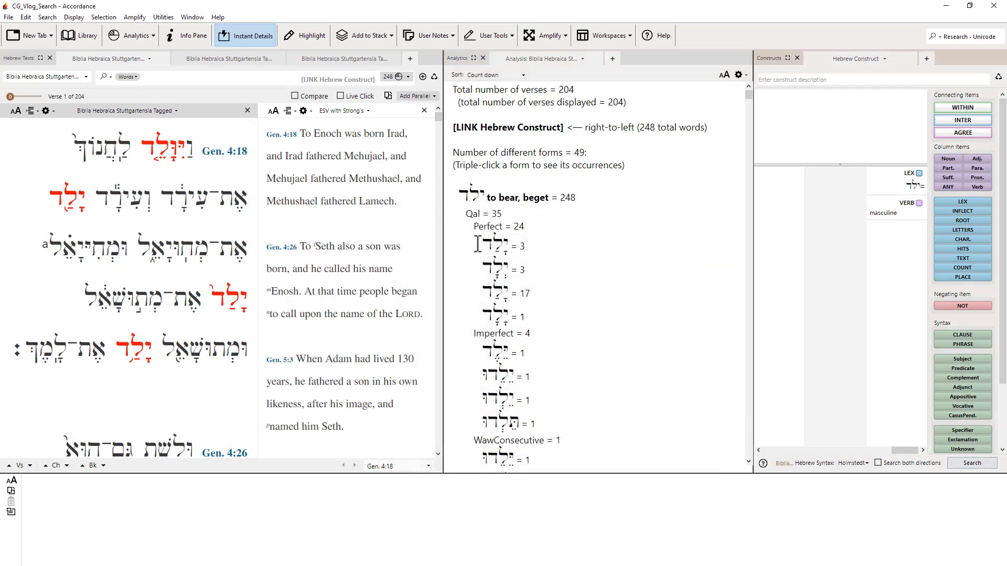
Show the occurrences of the first Qal perfect form of ילד listed in the analysis, and examine the hits in Gen 4:18.
triple_click(495, 245)
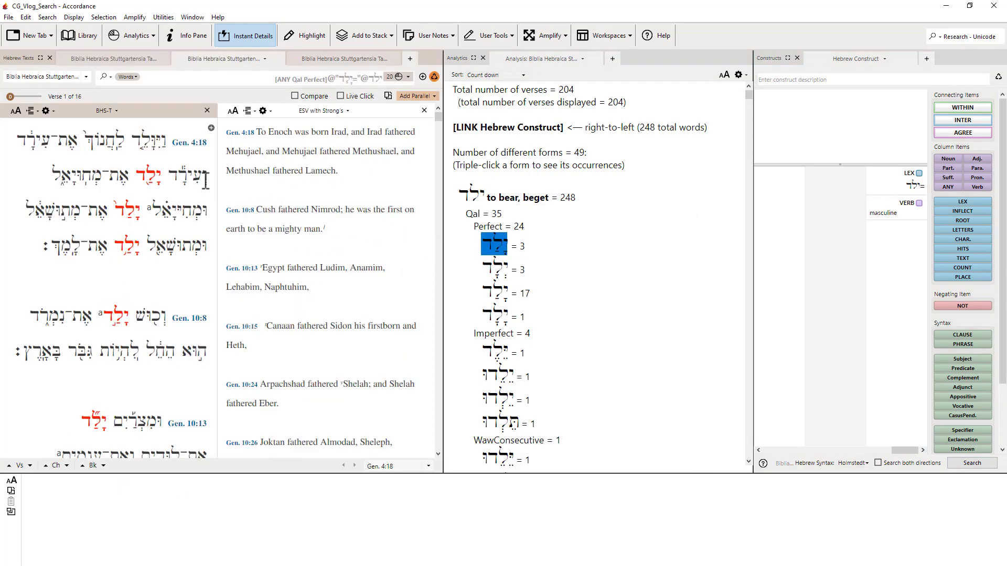
mouse_move(155, 177)
Review the analysis of masculine ילד forms by stem and aspect, from Qal through Nifal and Hitpael to Hifil.
scroll(582, 330, "down", 5)
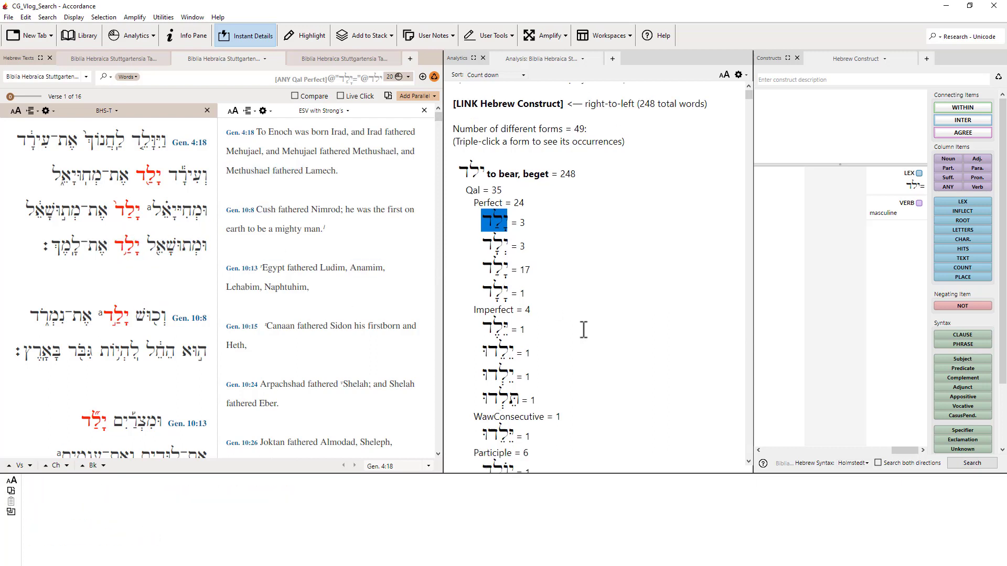
scroll(584, 331, "down", 5)
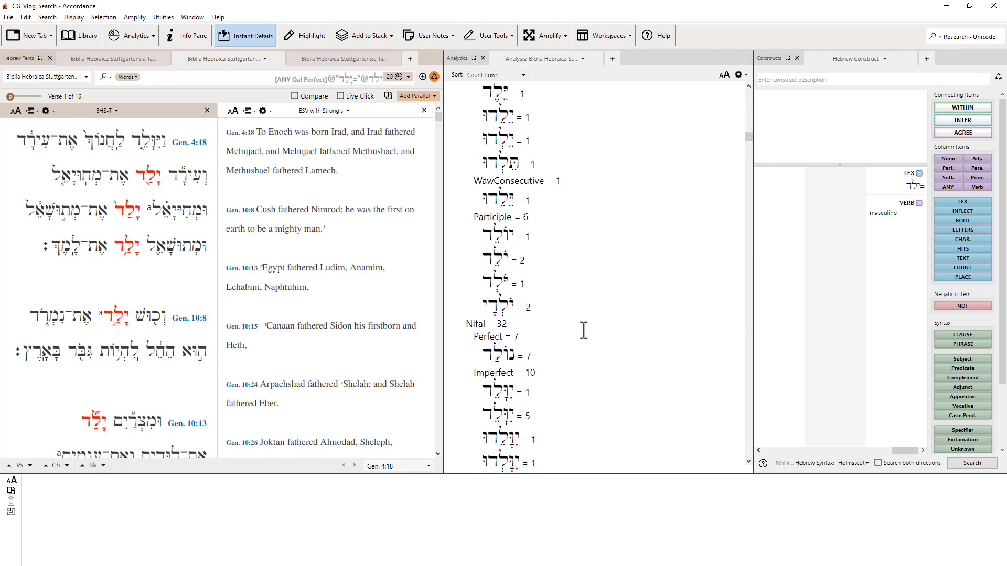
scroll(584, 330, "down", 6)
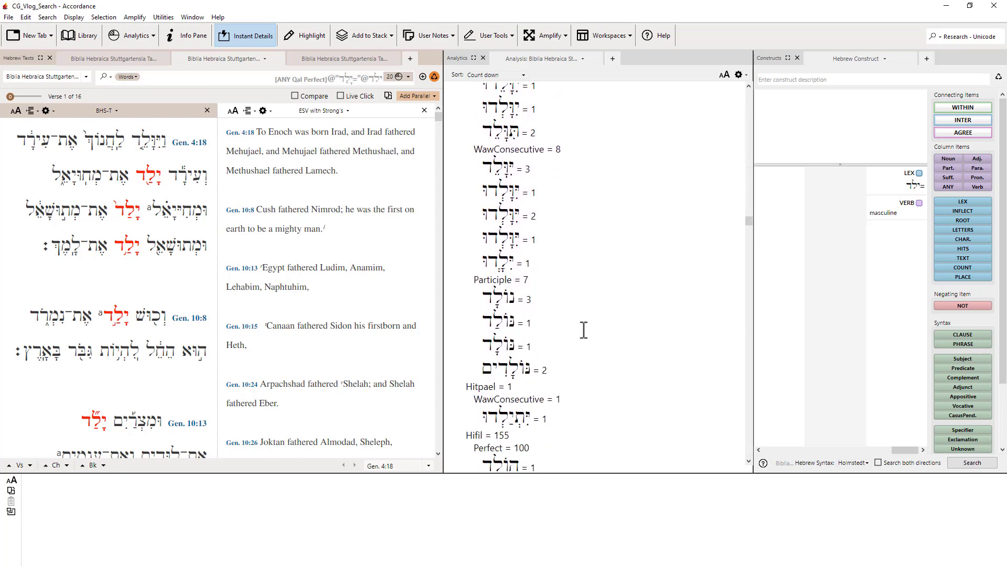
scroll(583, 331, "down", 2)
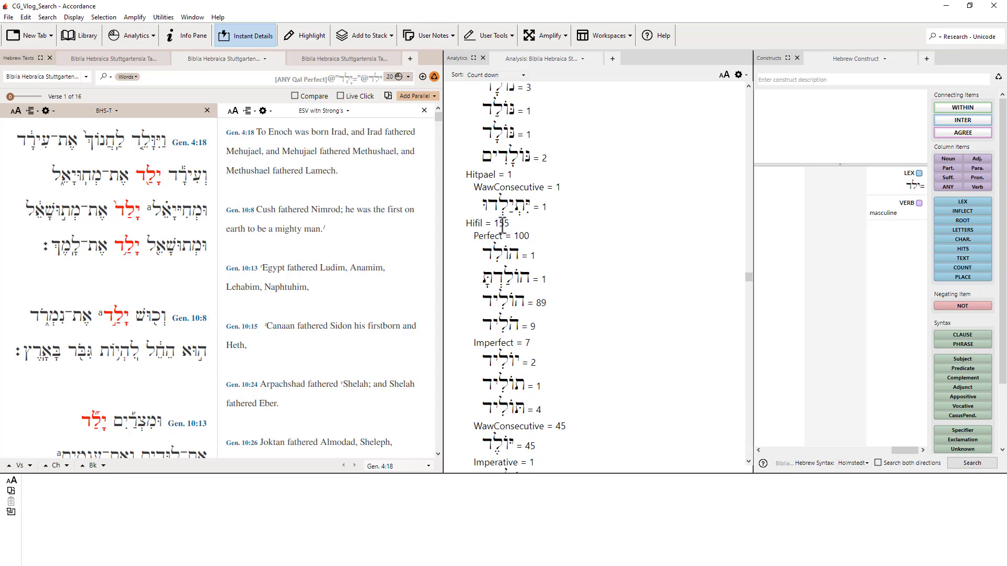
scroll(577, 257, "up", 8)
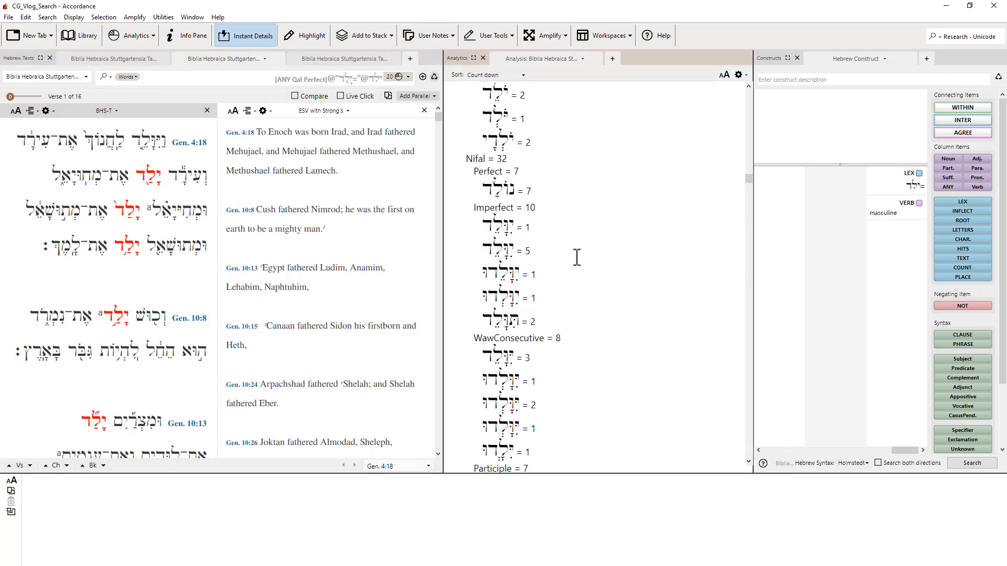
scroll(577, 257, "up", 10)
scroll(577, 259, "down", 7)
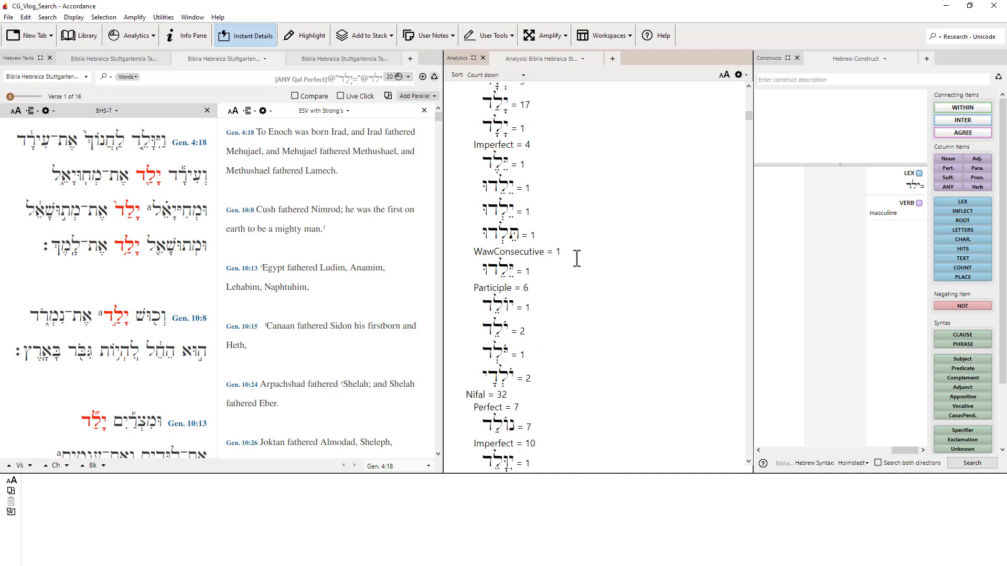
scroll(543, 241, "up", 5)
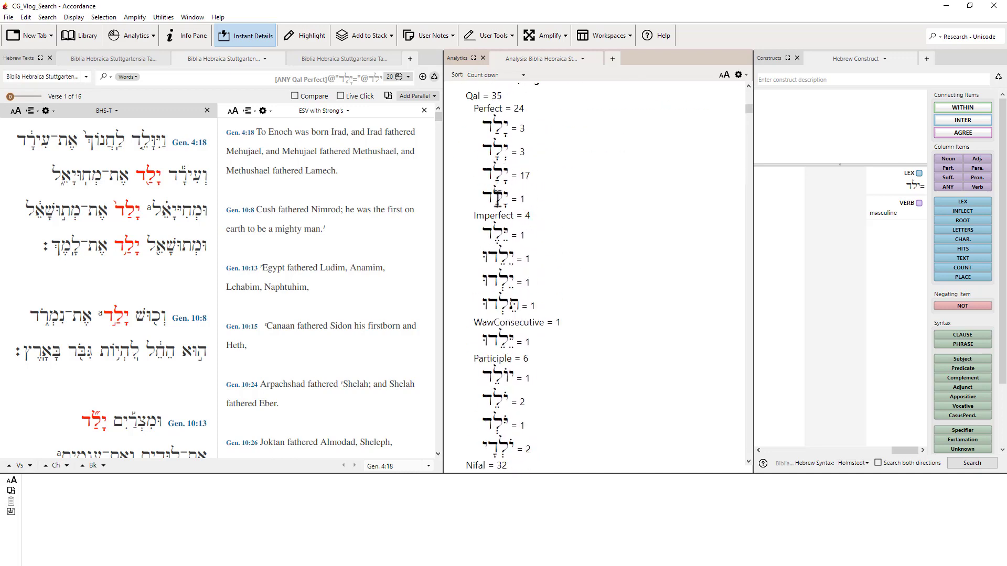
Examine the parsing and translation of the highlighted ילד forms in Gen 25:3, Isaiah 49:21 and Psalm 7:15.
scroll(155, 346, "down", 5)
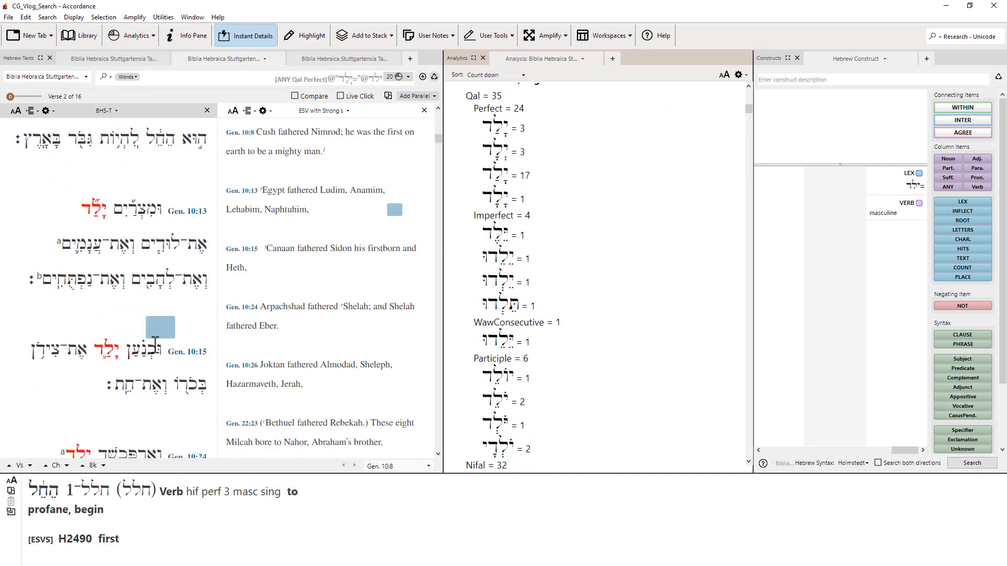
scroll(156, 343, "down", 8)
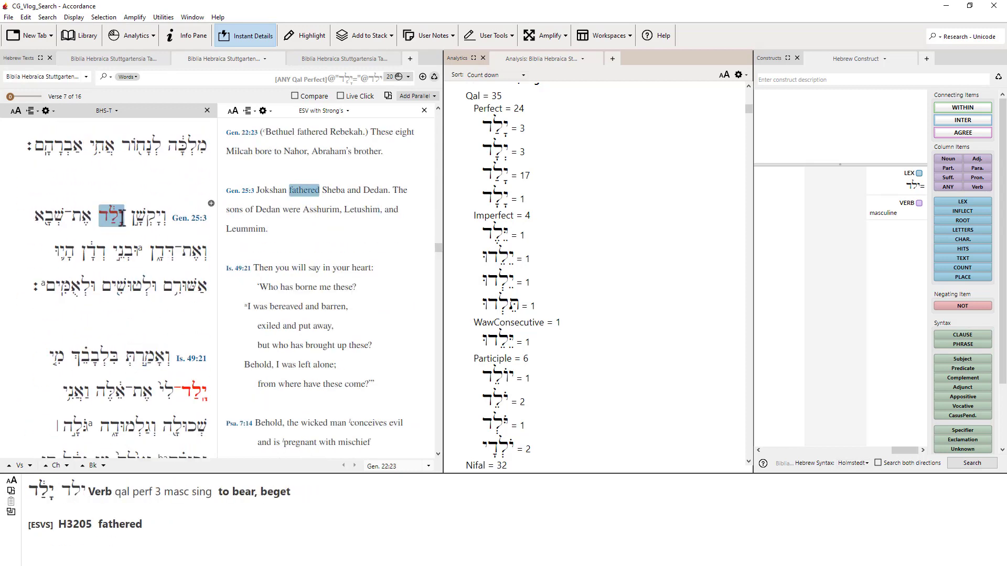
scroll(121, 218, "down", 3)
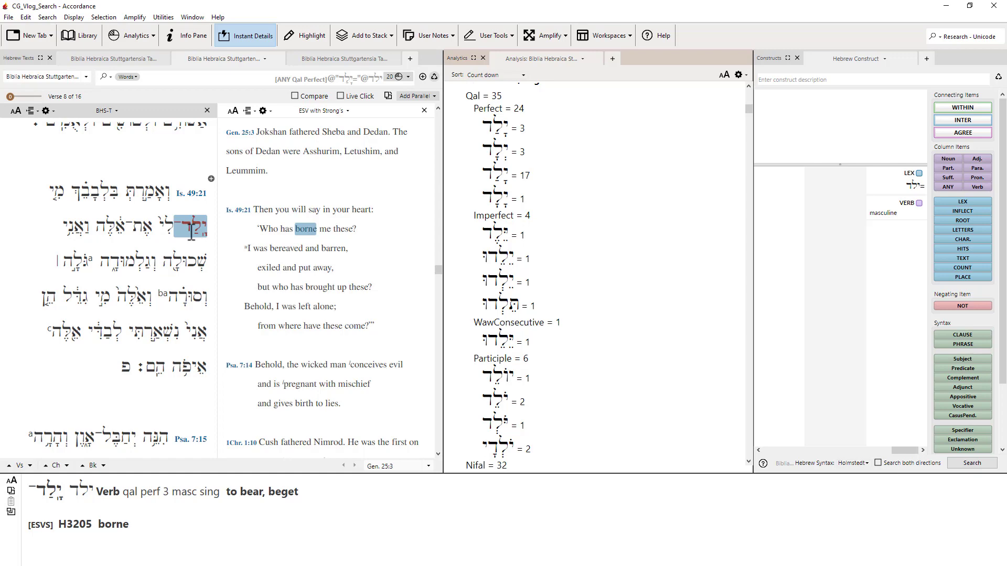
scroll(191, 231, "down", 5)
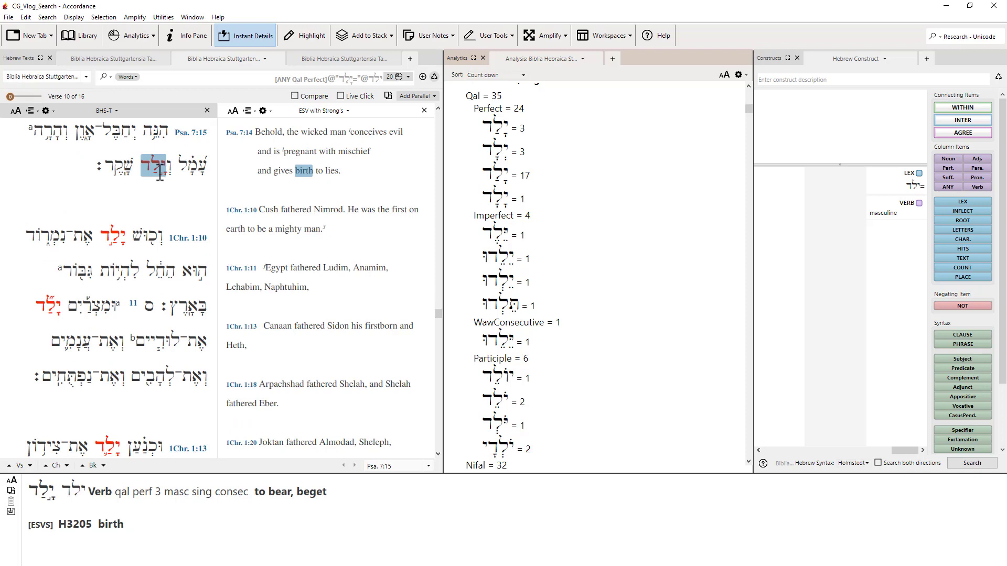
scroll(160, 173, "down", 3)
Restrict the construct's masculine verb to the hifil stem and rerun the ילד search.
scroll(564, 341, "down", 7)
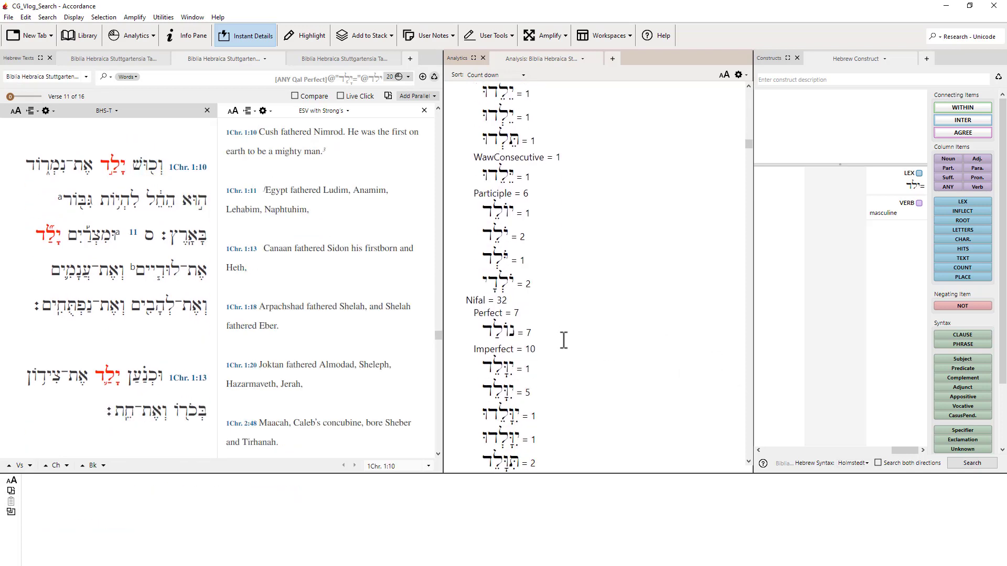
scroll(564, 341, "down", 3)
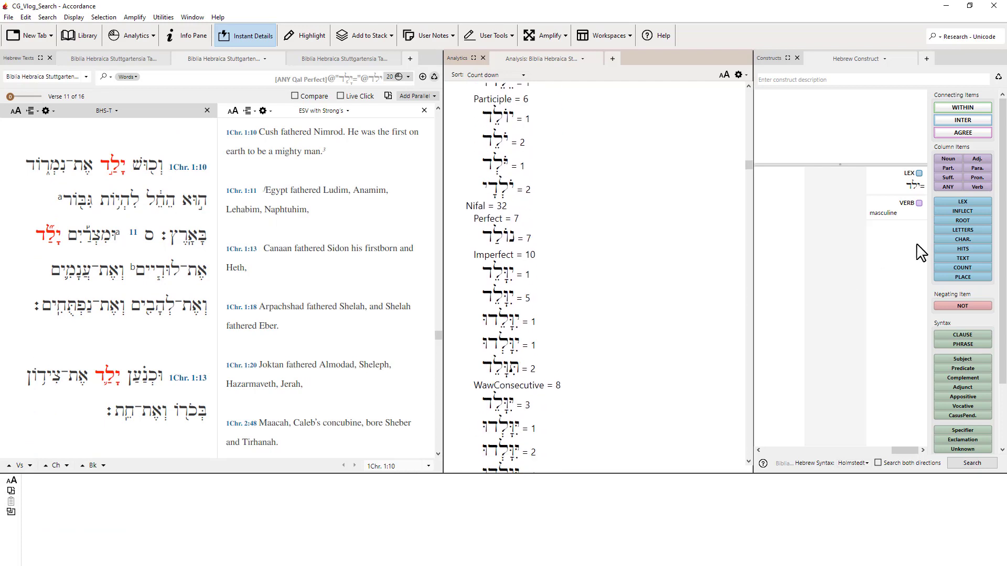
left_click(893, 205)
double_click(893, 204)
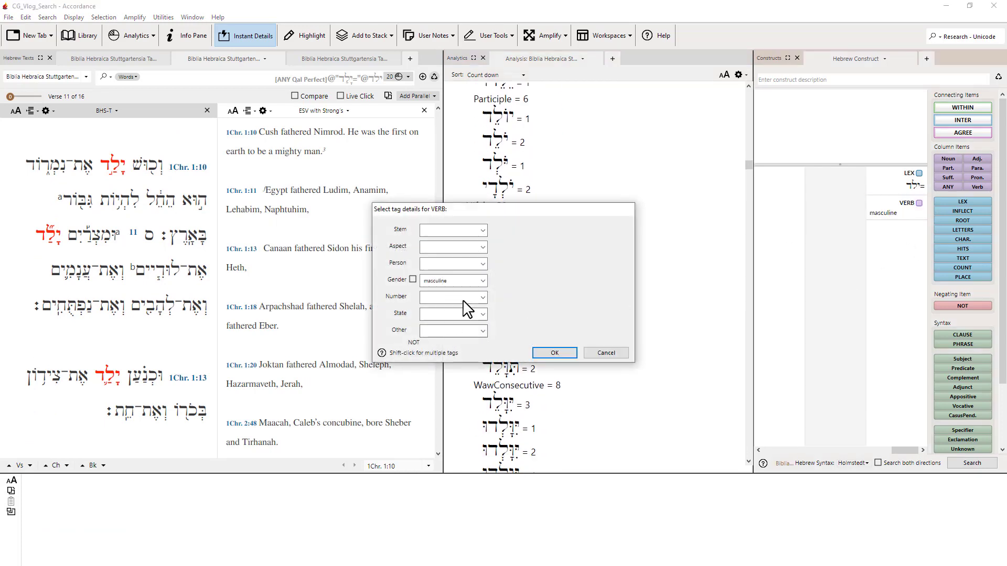
left_click(482, 231)
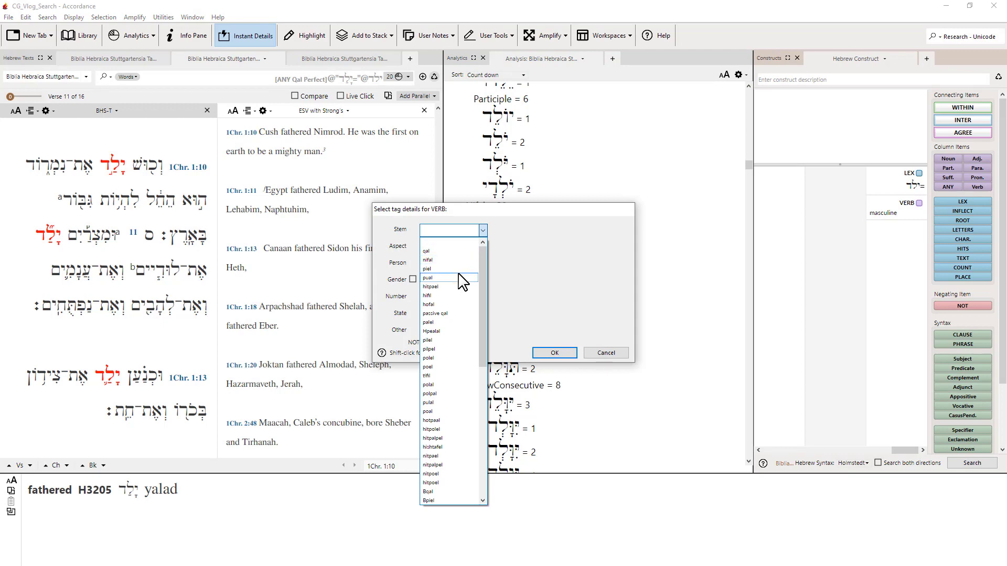
left_click(452, 296)
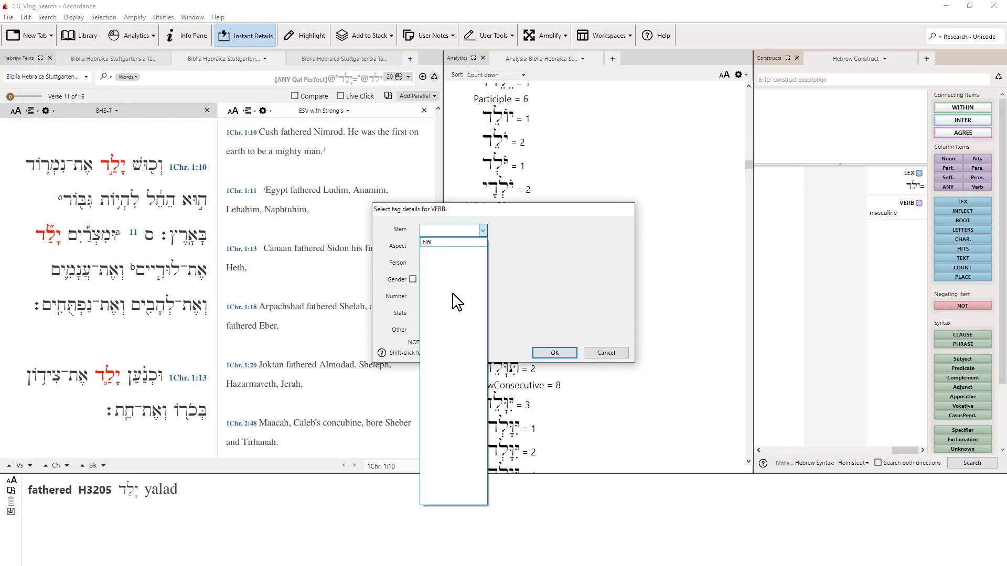
left_click(556, 353)
left_click(966, 463)
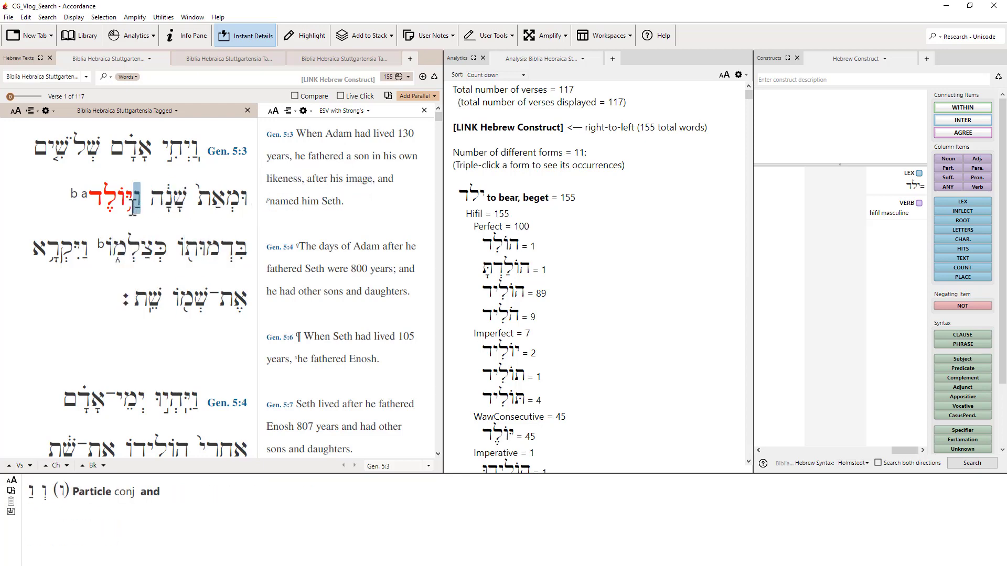
Examine the parsing and translation of the highlighted hifil ילד forms in the Genesis 5 genealogy, from Gen 5:3 to 5:12.
scroll(118, 210, "down", 5)
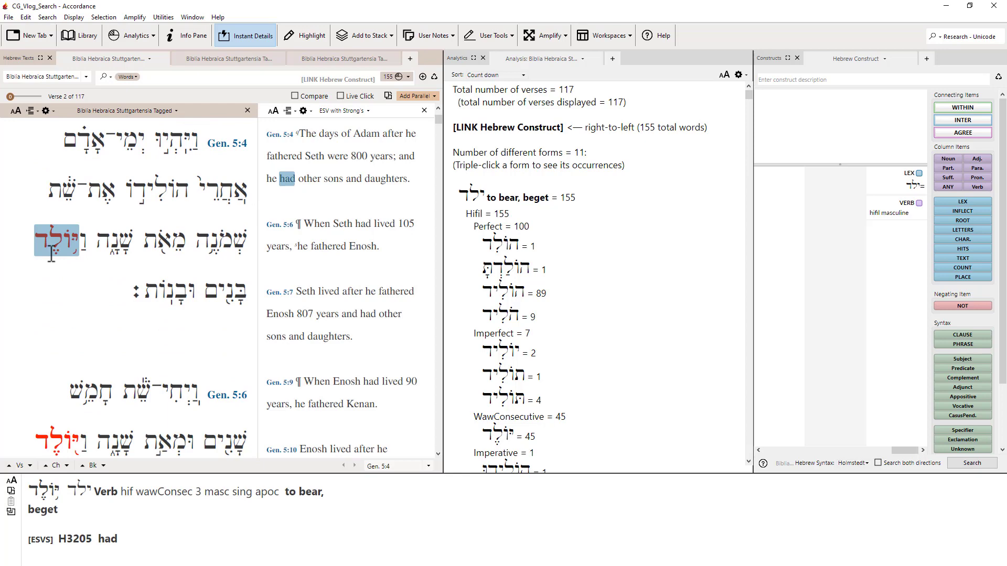
scroll(51, 252, "down", 3)
scroll(52, 259, "down", 3)
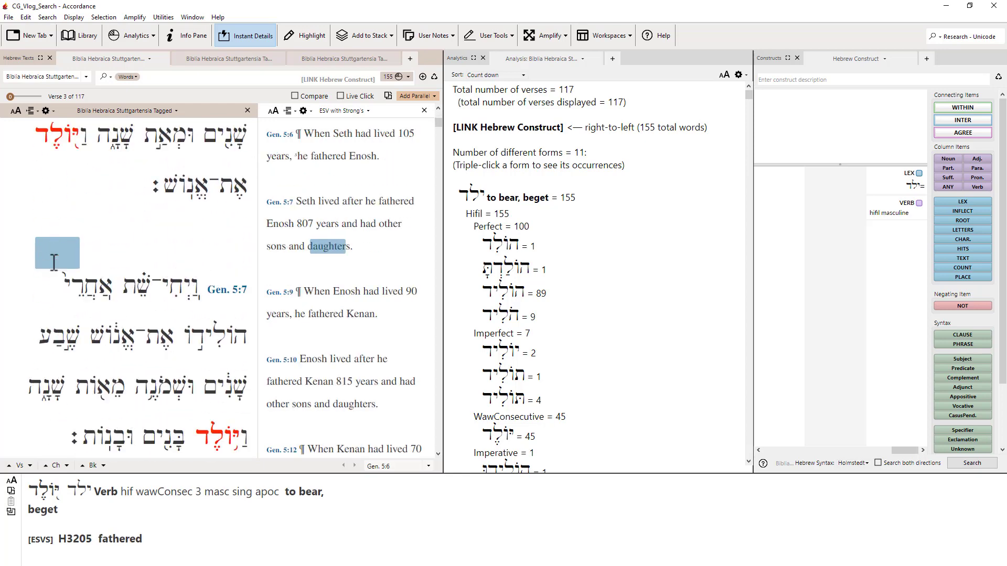
scroll(54, 261, "down", 1)
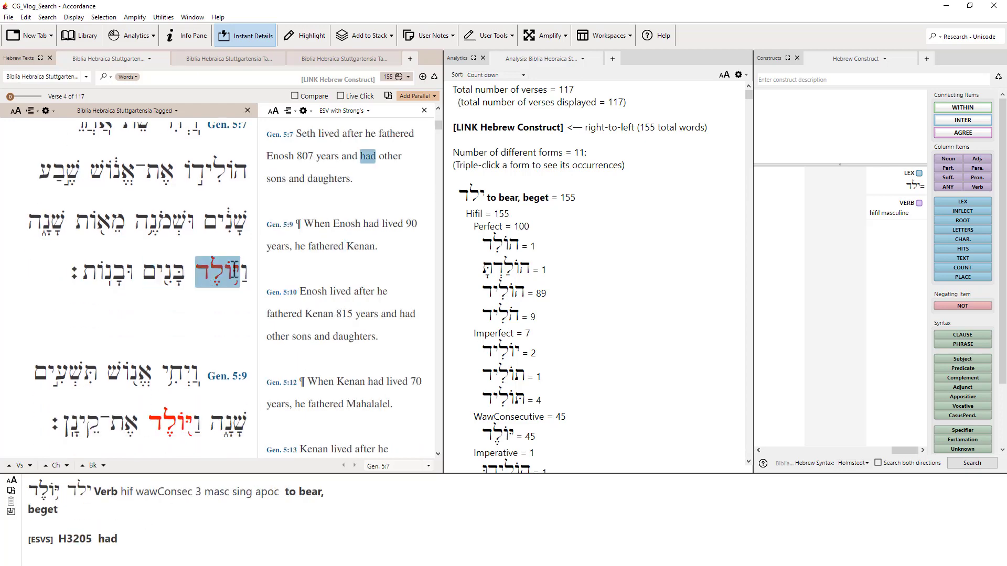
scroll(232, 272, "down", 5)
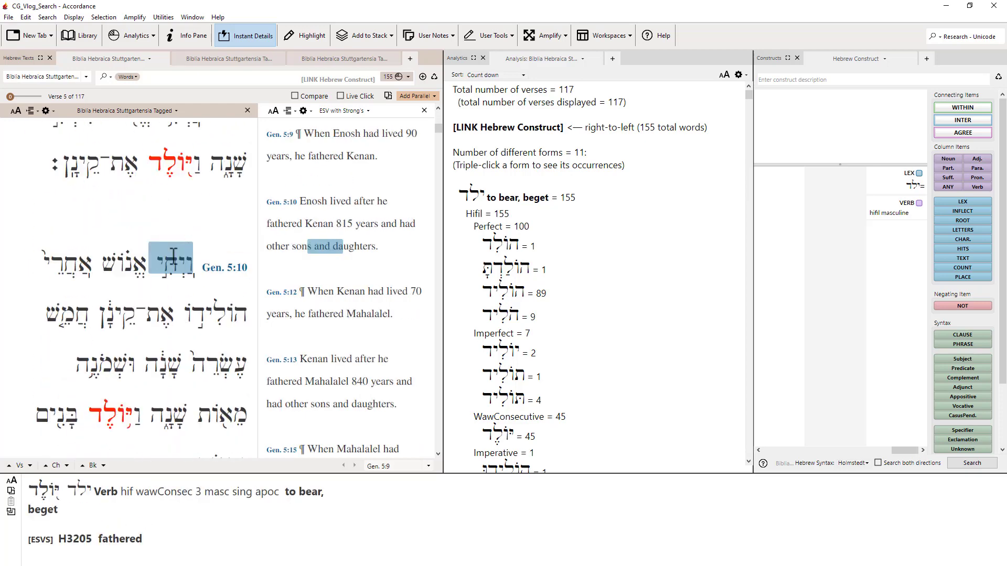
scroll(172, 257, "down", 1)
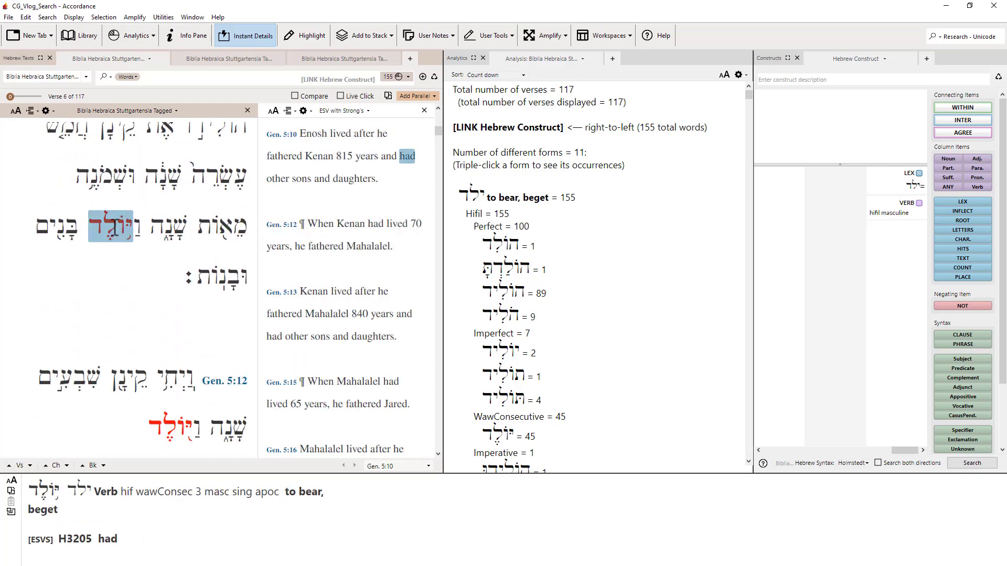
scroll(114, 227, "down", 2)
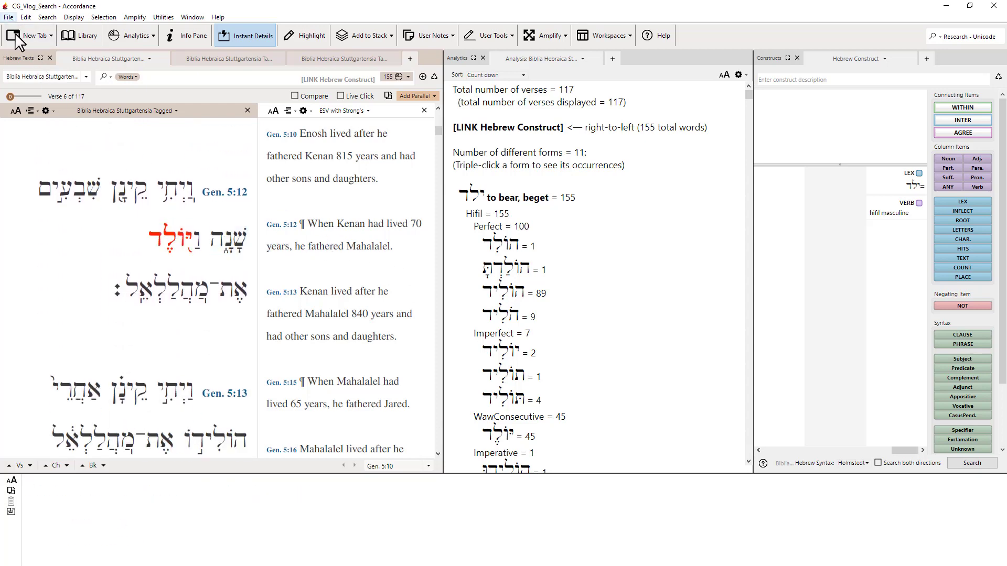
Look up the highlighted ילד form in Gen 5:12 in the dictionary.
right_click(175, 243)
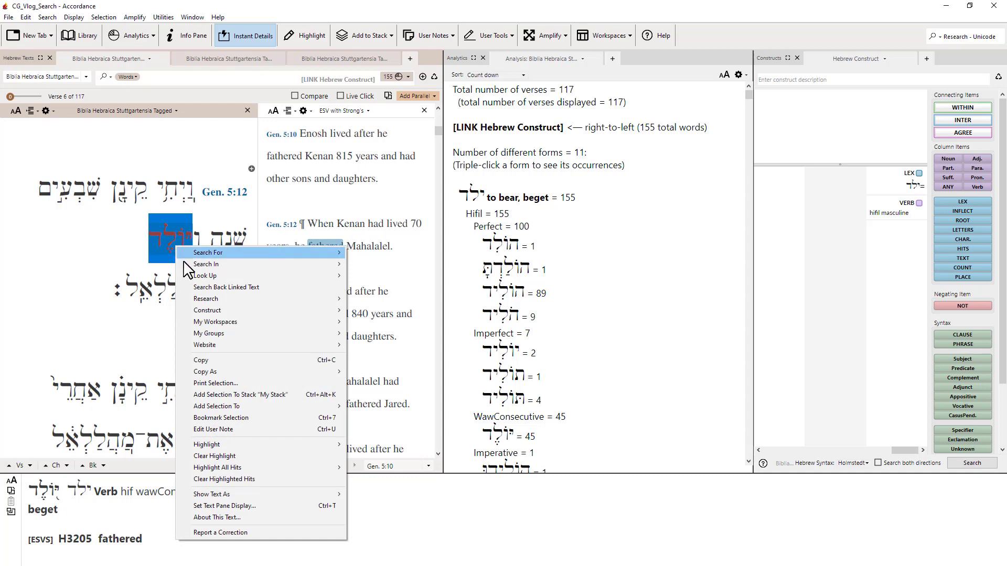
mouse_move(202, 277)
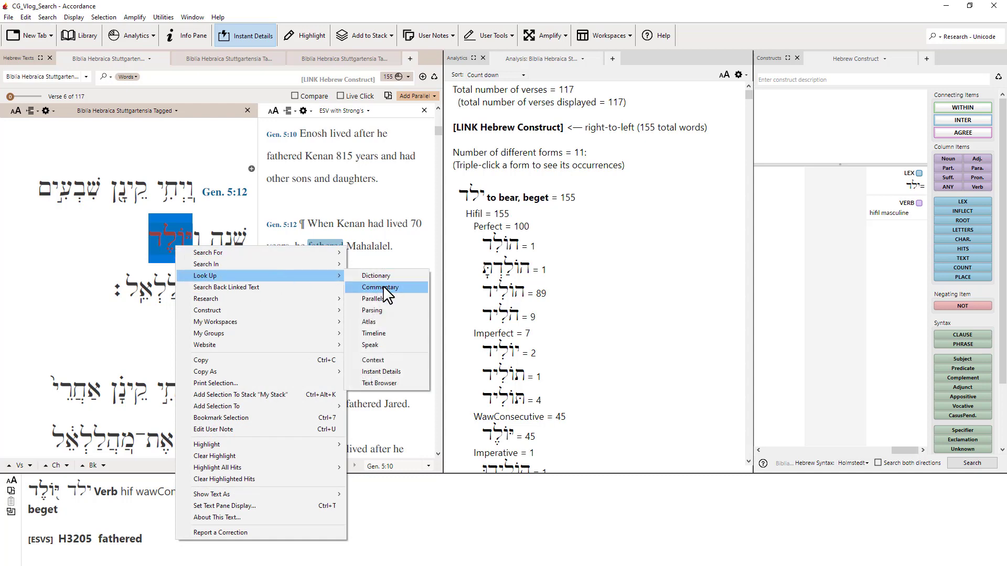
left_click(397, 276)
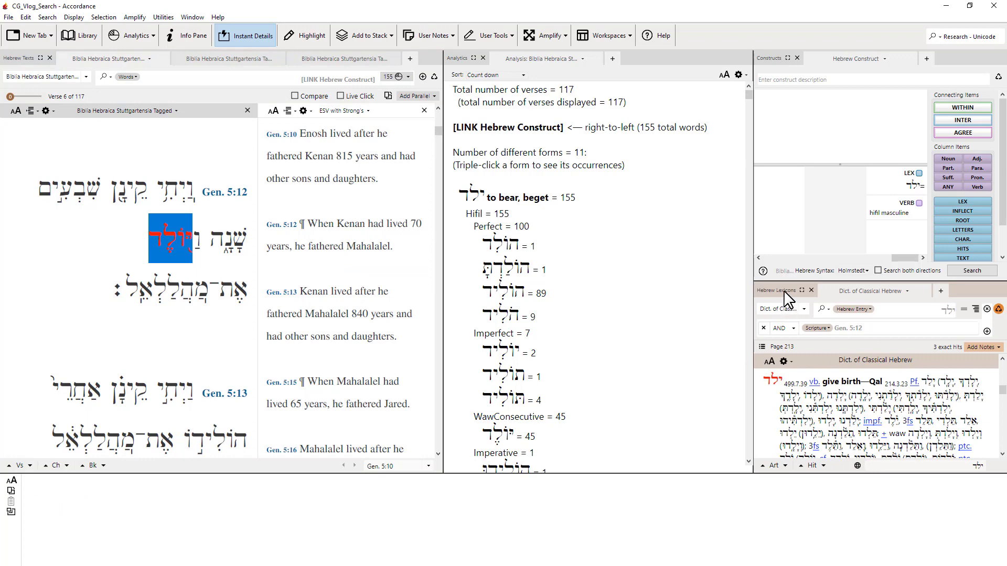
Place the Hebrew lexicon between the Bible text and the analysis, widen it, and enlarge its text.
left_click_drag(785, 297, 452, 167)
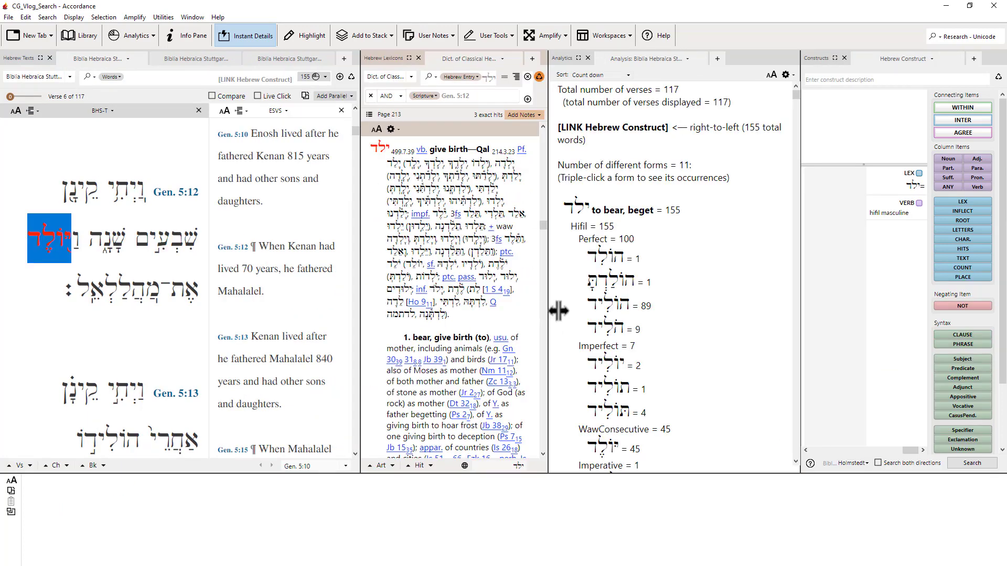
left_click_drag(558, 312, 659, 310)
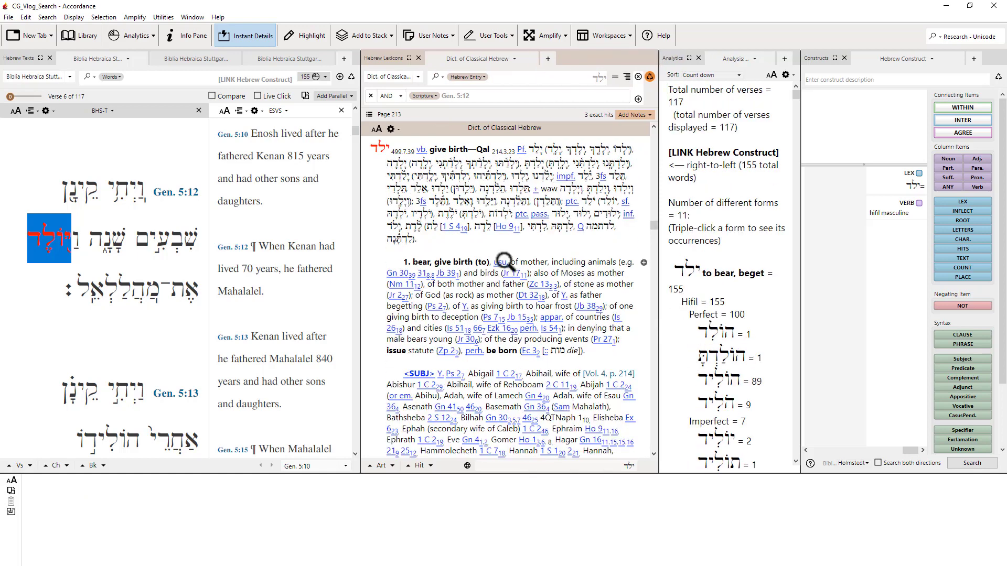
left_click(380, 130)
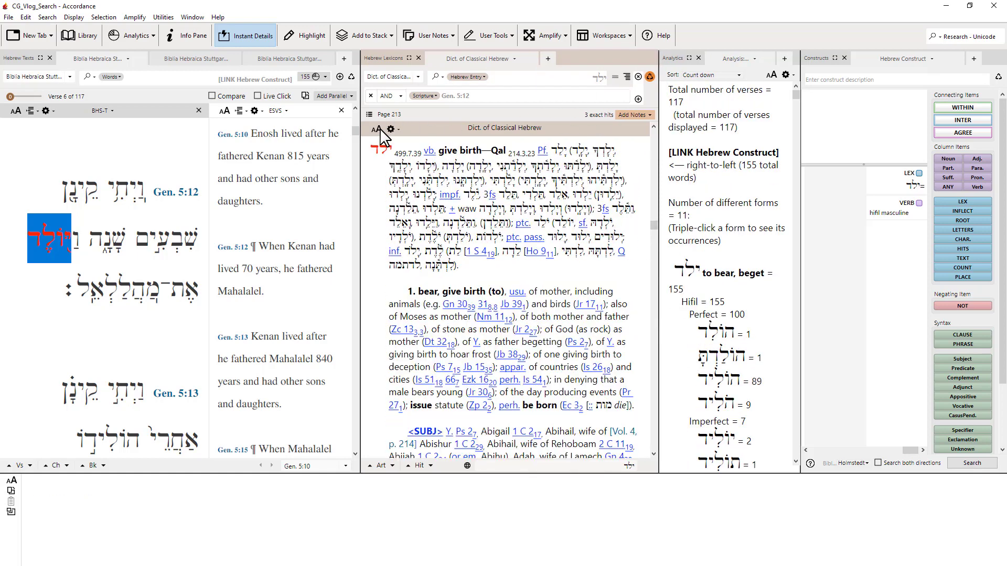
left_click(380, 130)
left_click(379, 130)
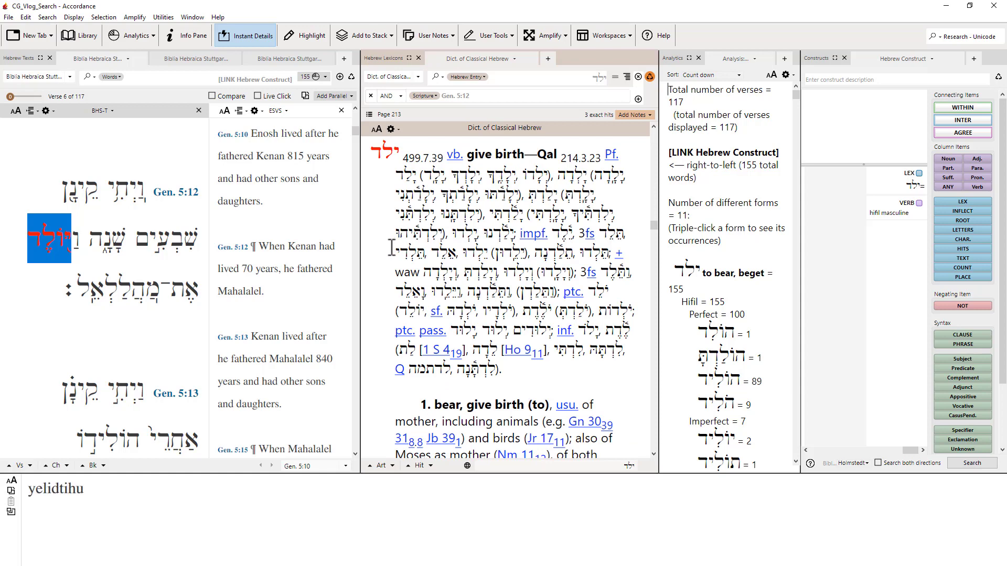
Examine the Qal section of the ילד entry in the Dictionary of Classical Hebrew, focusing on sense 1, "bear, give birth (to)".
scroll(383, 263, "down", 5)
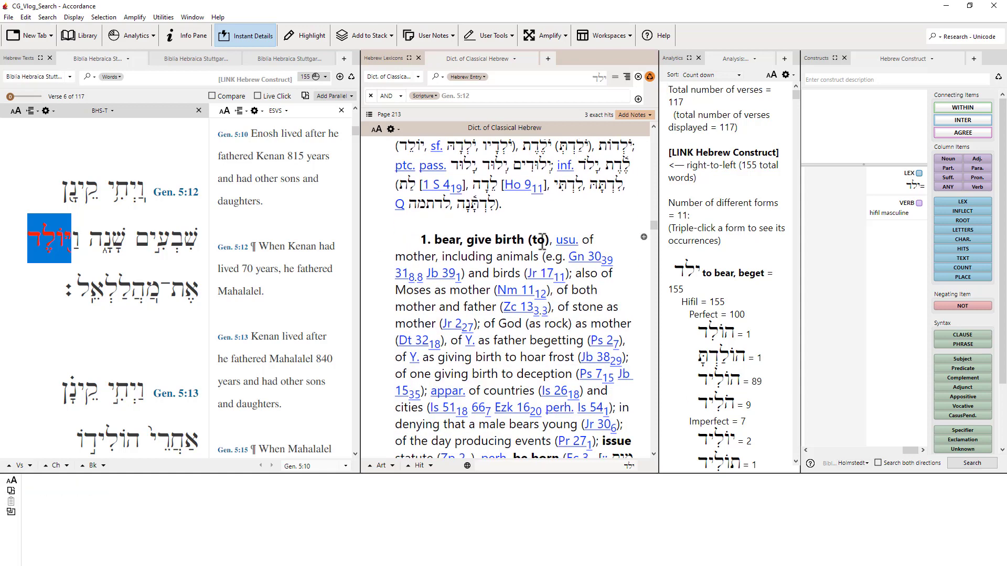
scroll(412, 254, "down", 5)
scroll(409, 254, "down", 1)
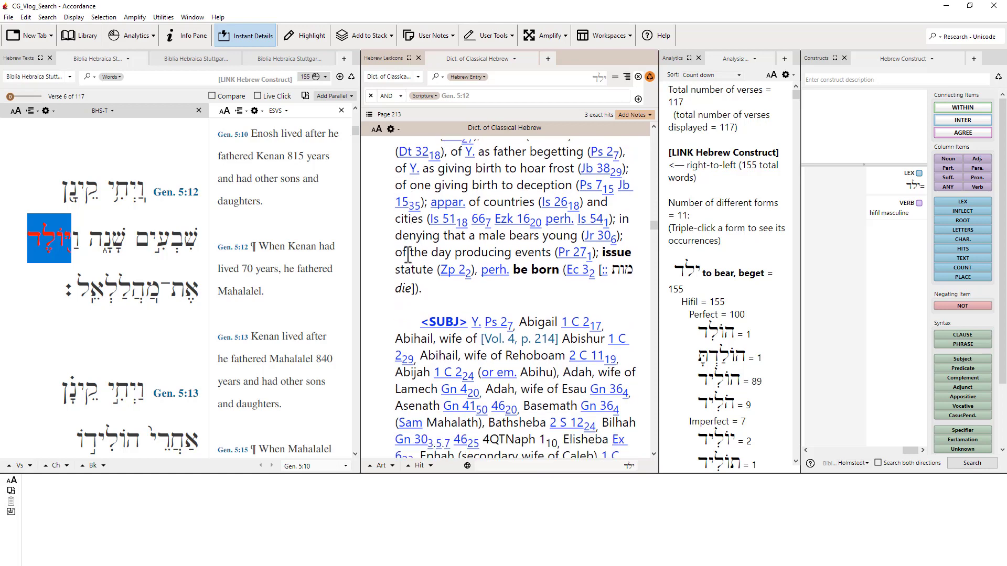
scroll(406, 278, "down", 4)
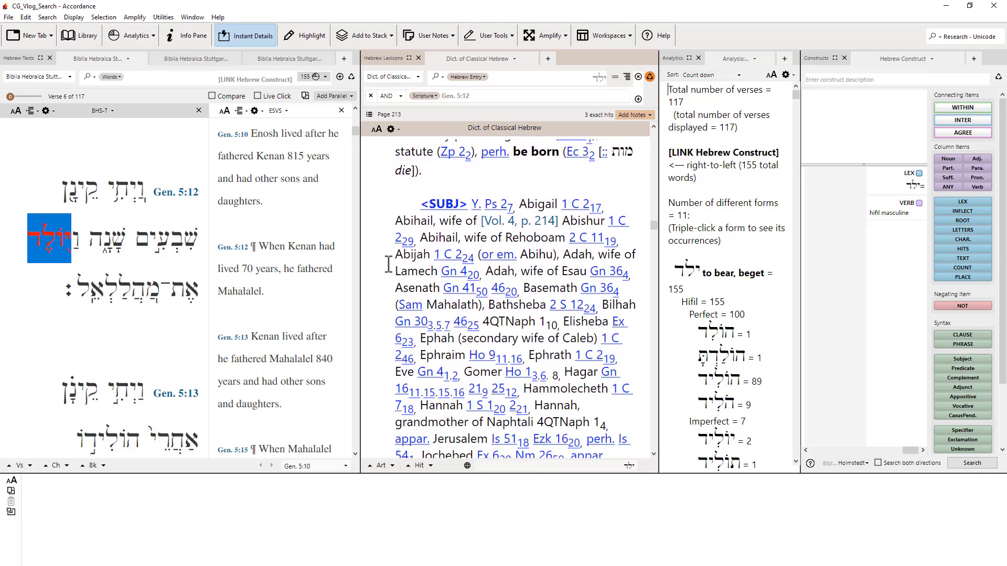
scroll(386, 260, "up", 8)
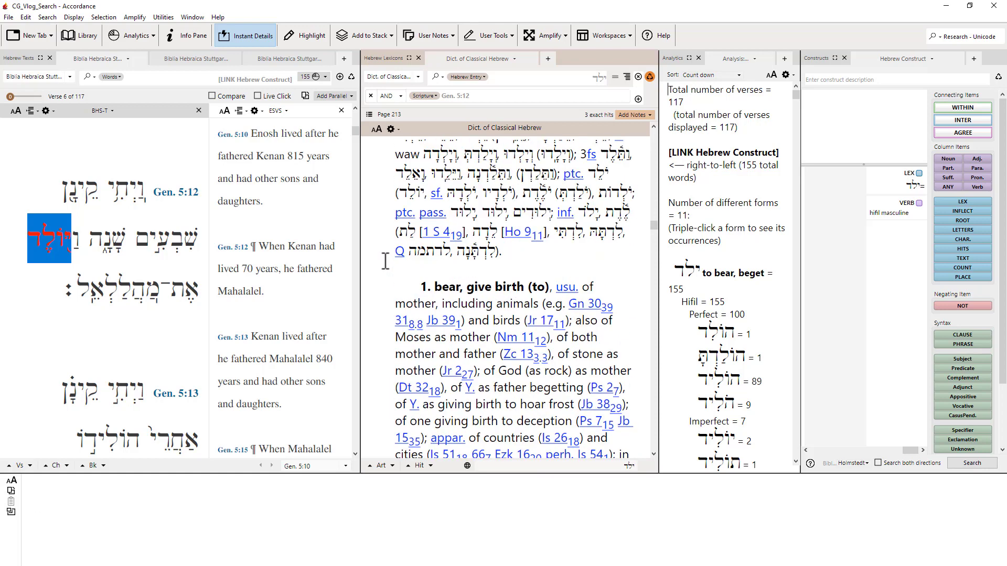
scroll(386, 261, "down", 6)
scroll(386, 261, "down", 2)
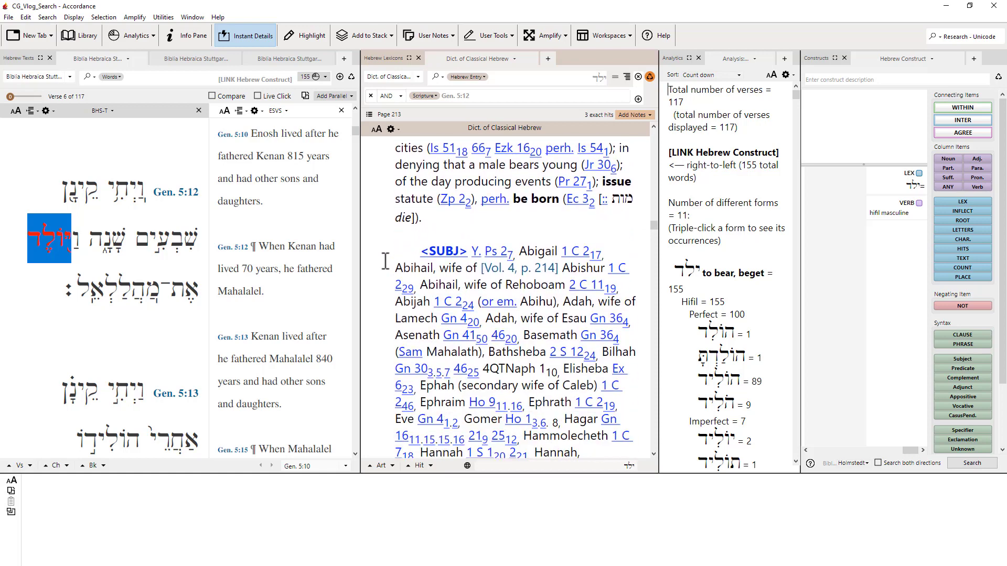
scroll(386, 261, "down", 2)
scroll(385, 260, "up", 12)
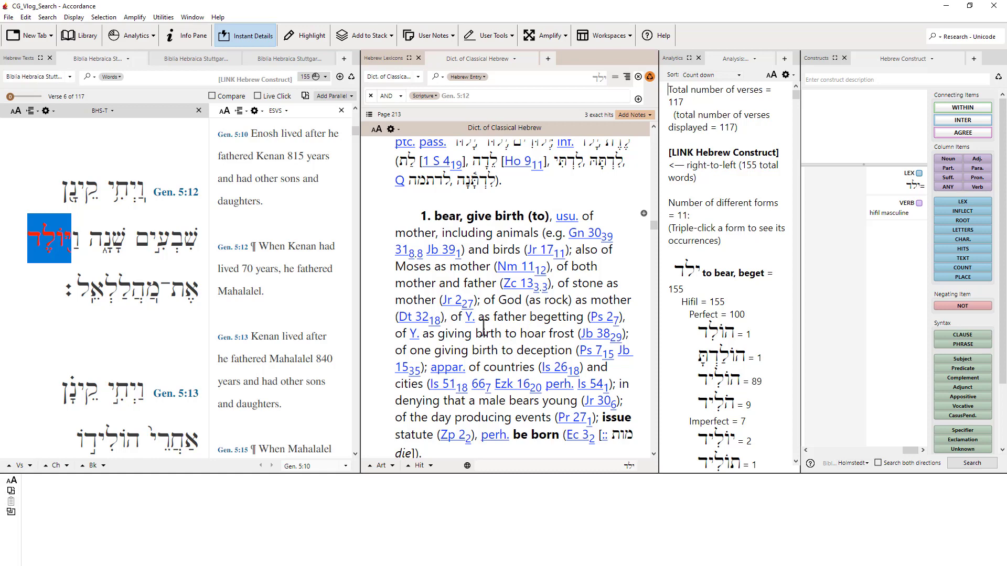
Review the subject list of ילד in the Dictionary of Classical Hebrew entry and continue to its object list.
scroll(483, 328, "down", 6)
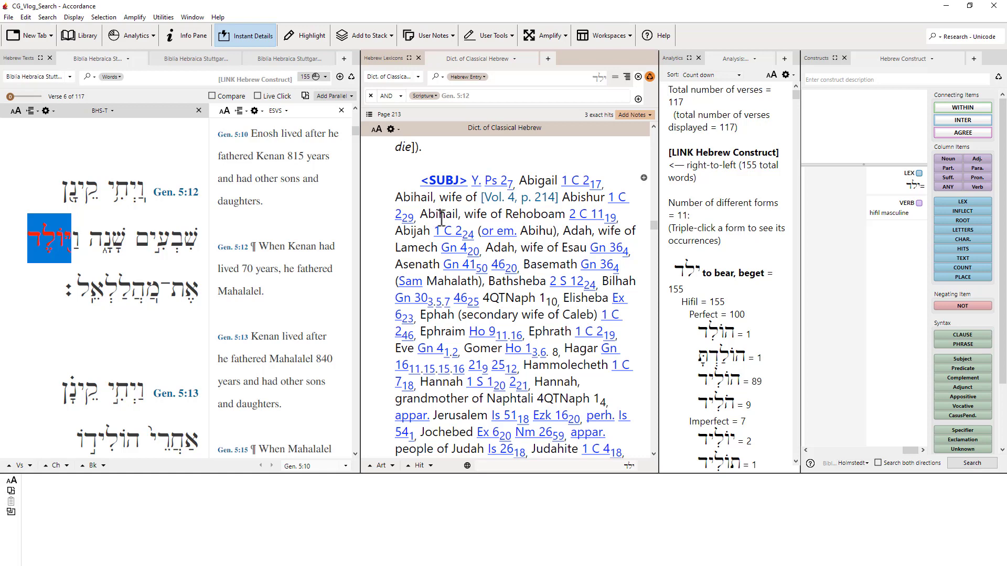
scroll(541, 268, "down", 1)
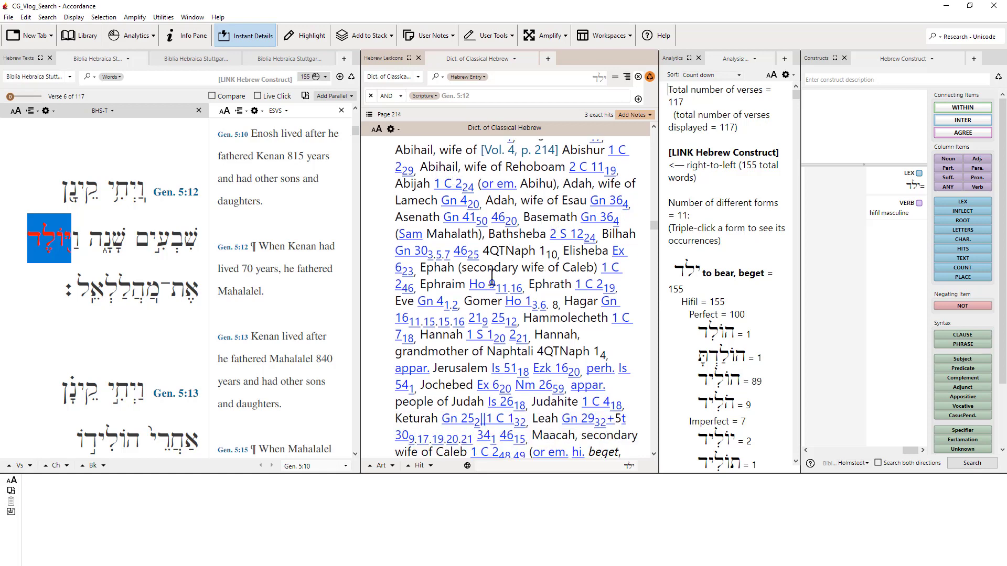
scroll(481, 336, "down", 6)
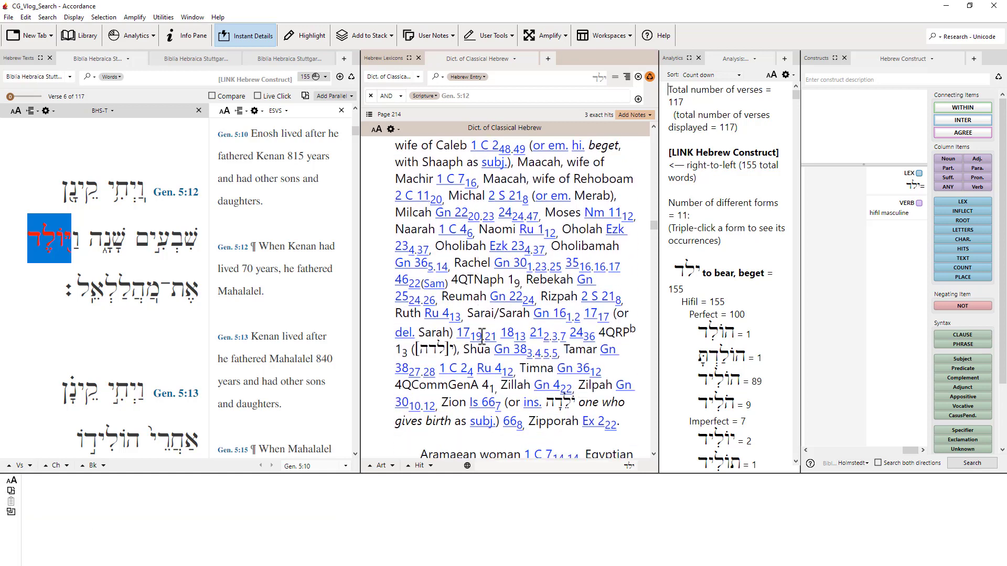
scroll(482, 335, "down", 8)
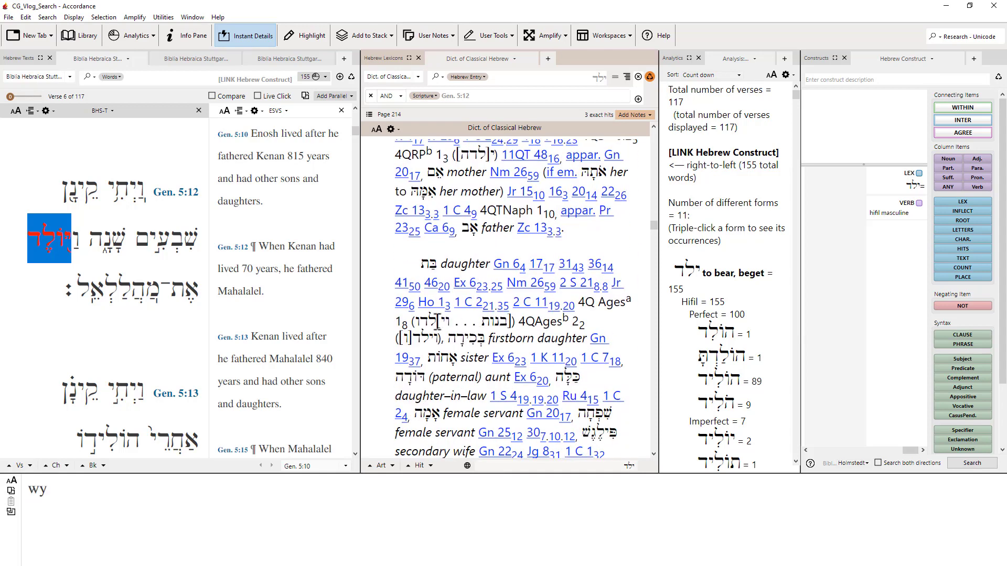
scroll(438, 321, "down", 15)
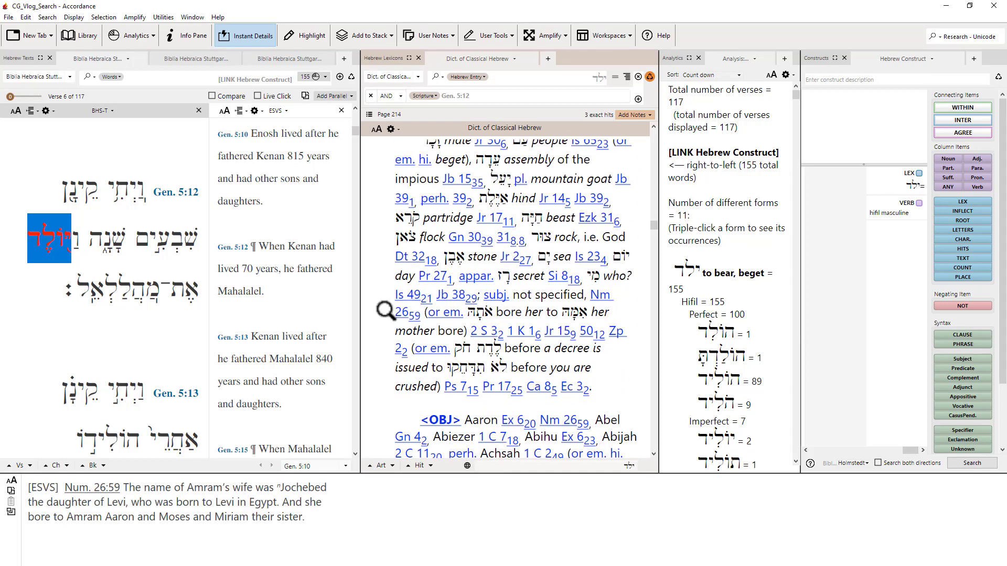
scroll(386, 310, "down", 6)
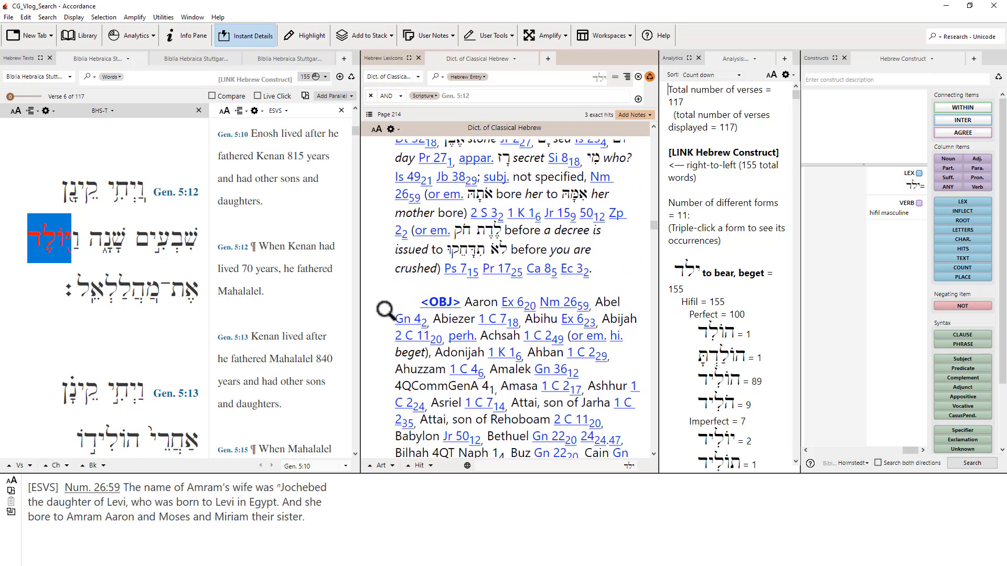
Switch the lexicon to NIDOTTE and examine its discussion of how the stems of ילד are used.
left_click(418, 77)
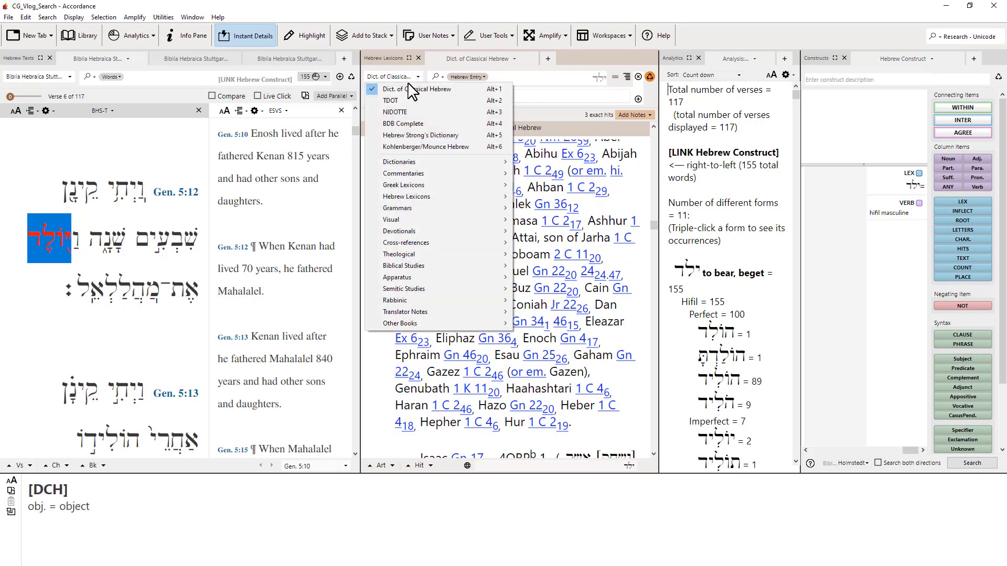
left_click(428, 113)
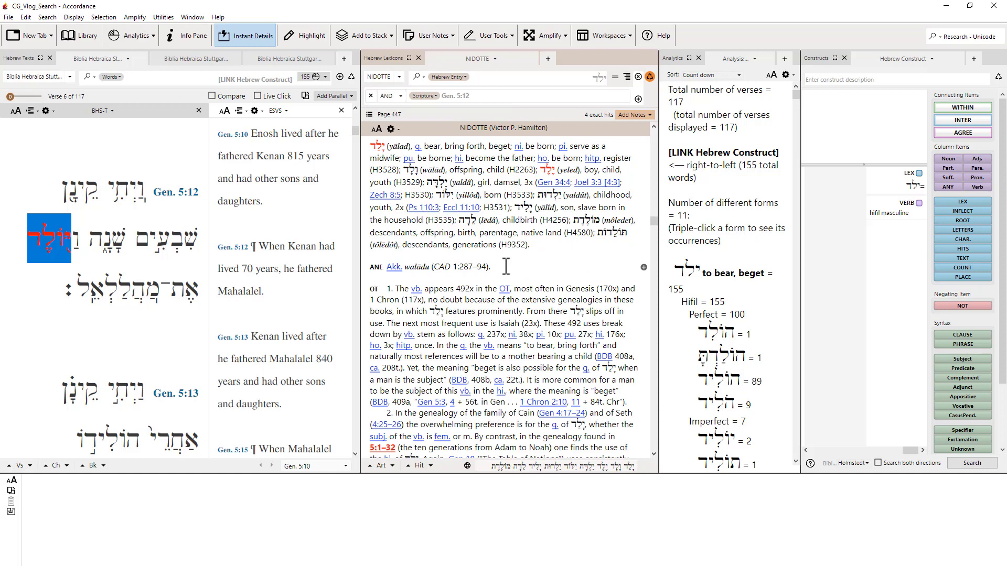
scroll(506, 267, "down", 3)
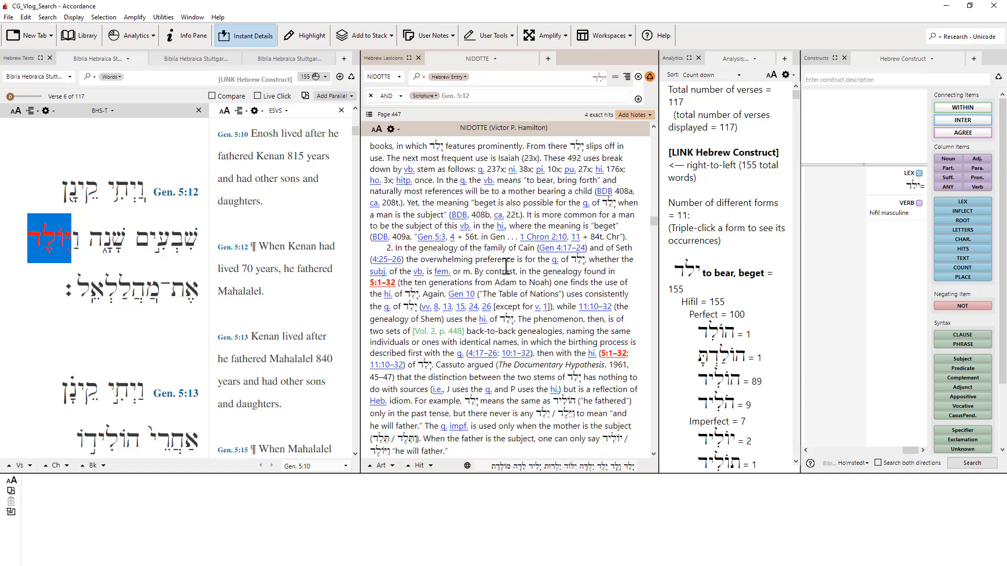
scroll(506, 266, "up", 2)
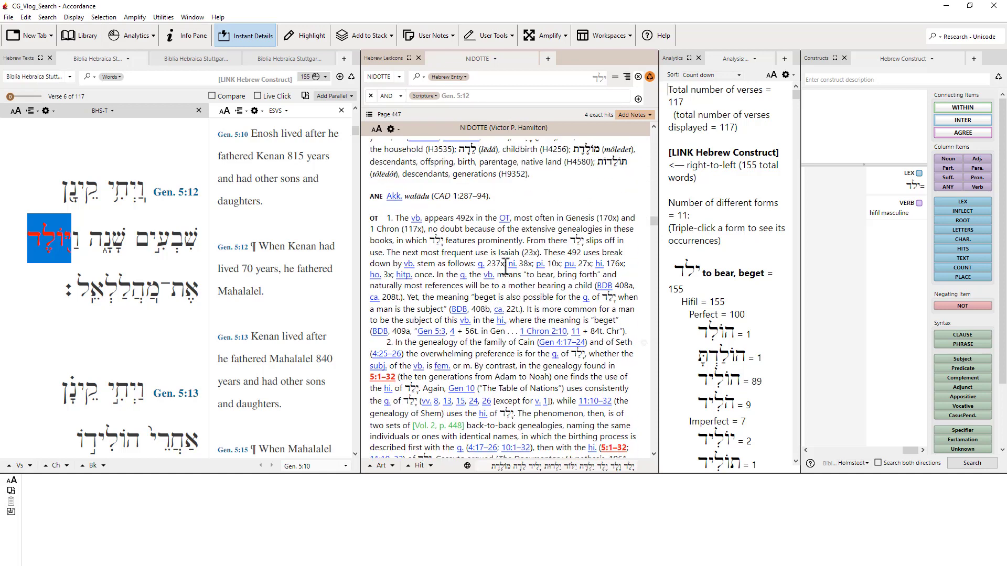
Enlarge the text of the NIDOTTE entry and widen the lexicon pane into the space of the Bible text.
scroll(505, 266, "down", 2)
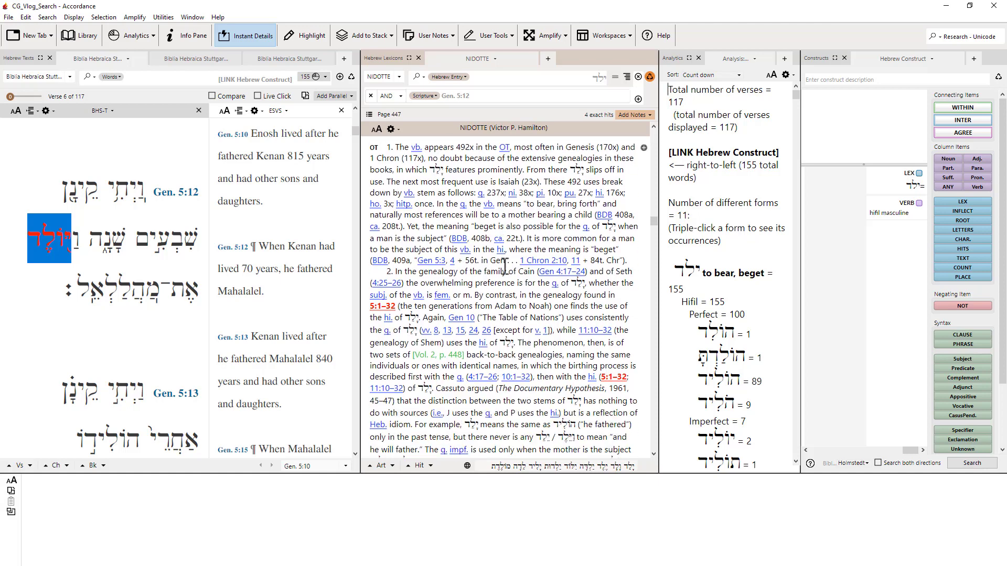
scroll(505, 266, "down", 4)
scroll(505, 267, "up", 4)
left_click(380, 130)
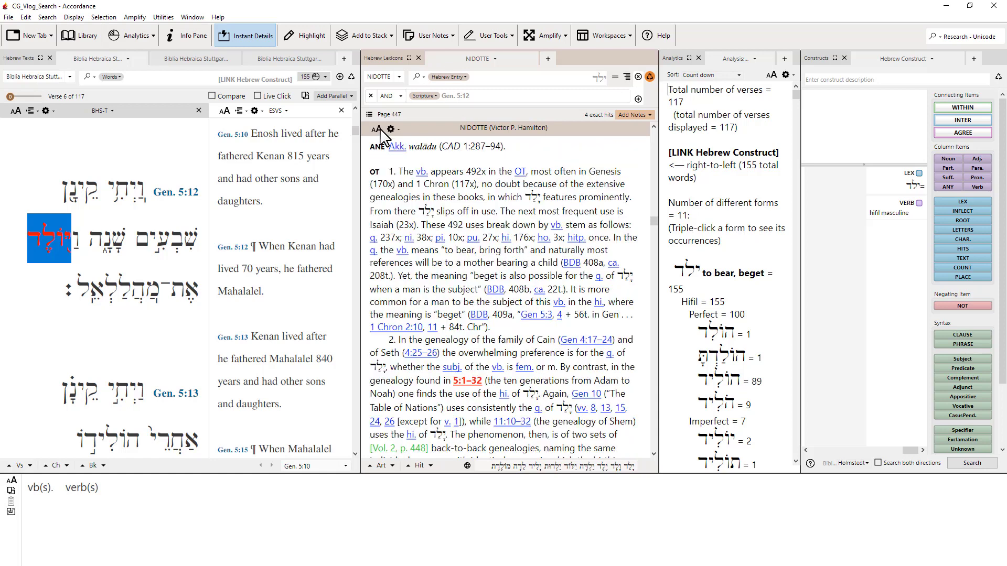
left_click(380, 130)
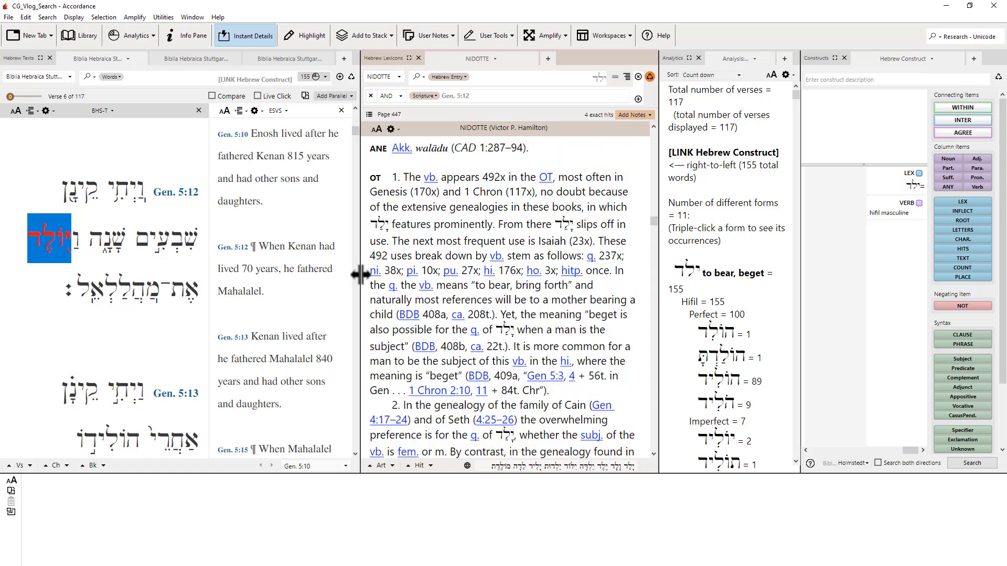
left_click_drag(360, 275, 308, 266)
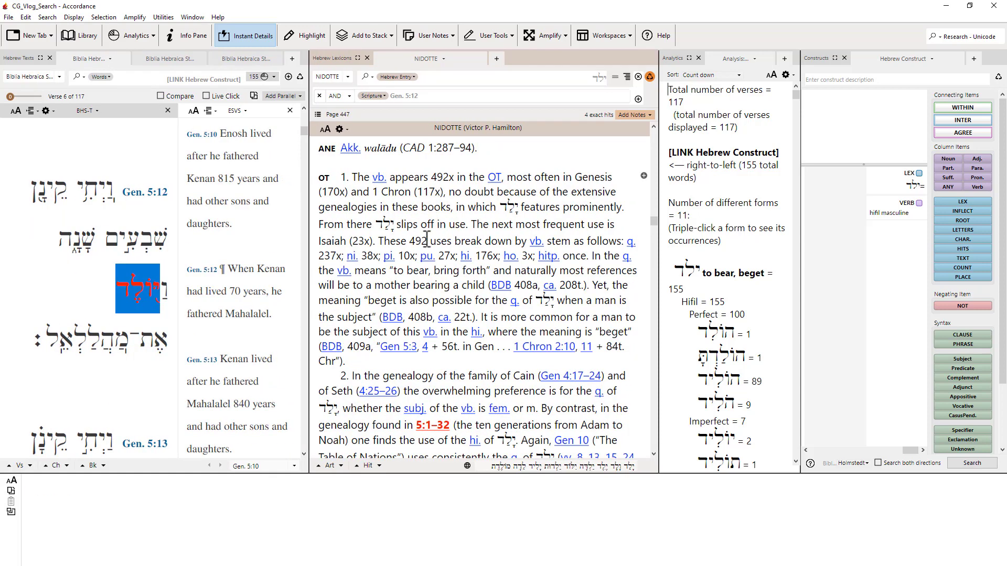
Examine NIDOTTE's discussion of the qal and hifil of ילד in the Genesis genealogies, including Cassuto's argument about Hebrew idiom.
scroll(427, 240, "down", 4)
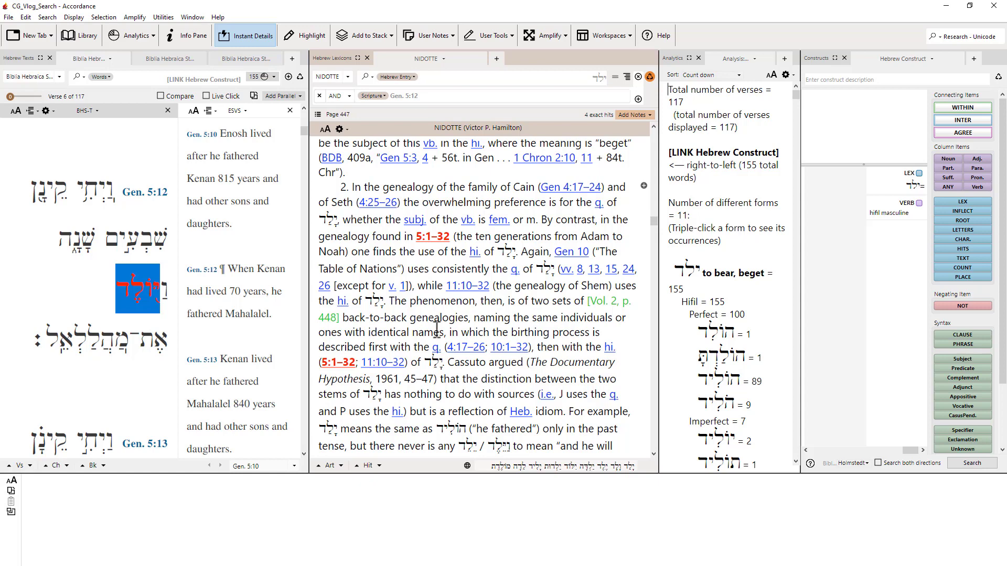
scroll(437, 328, "down", 1)
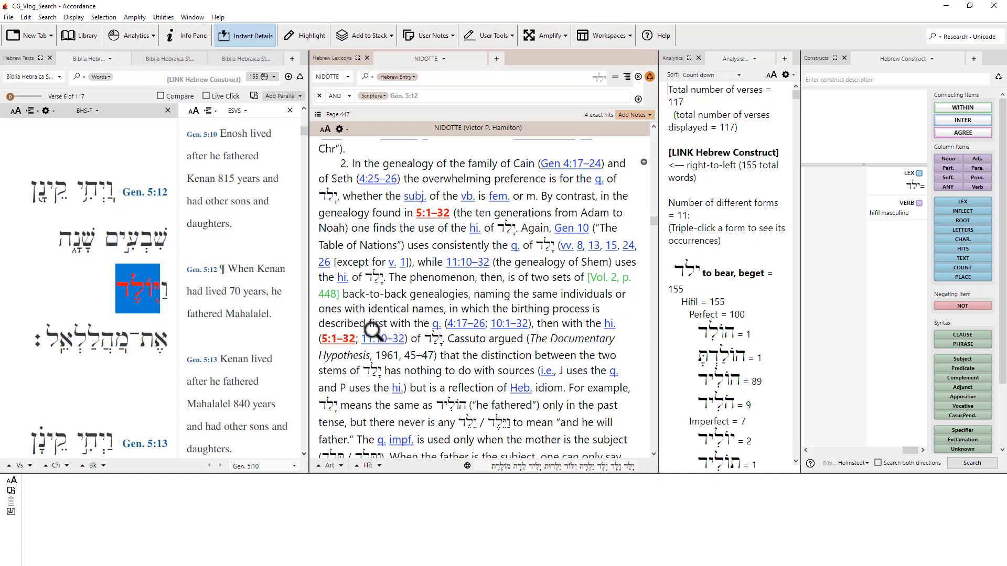
scroll(472, 353, "down", 4)
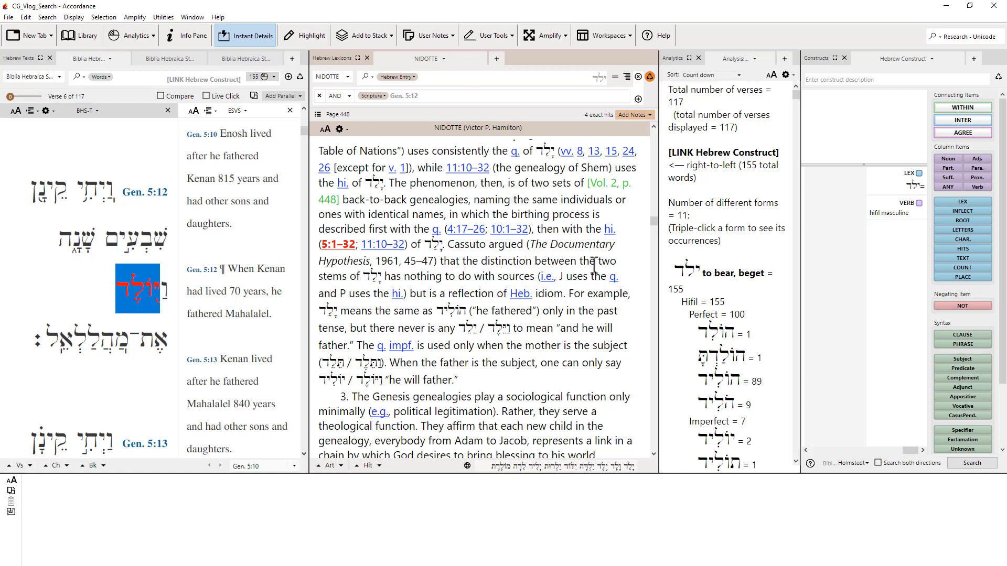
mouse_move(515, 288)
mouse_move(386, 379)
scroll(472, 408, "down", 5)
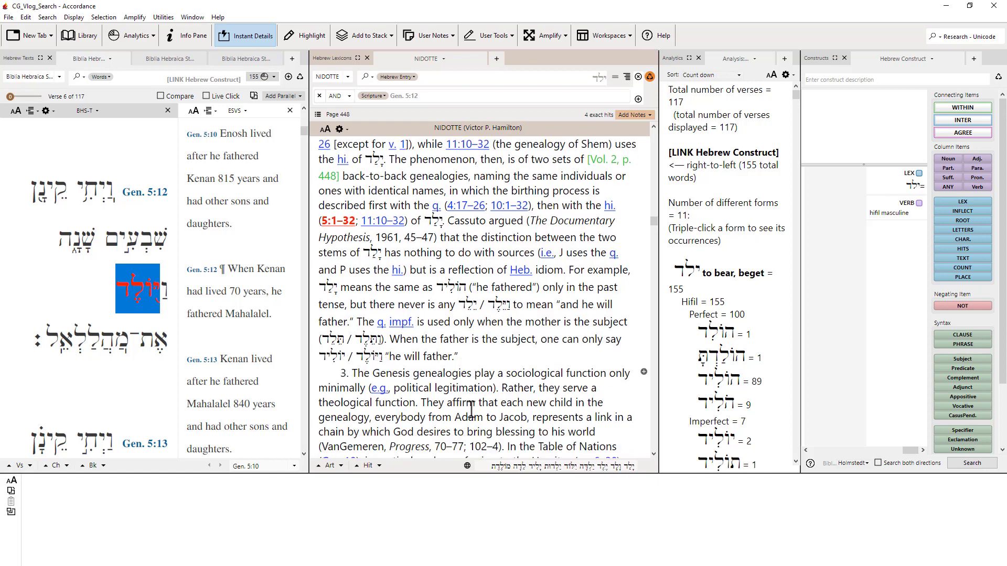
scroll(505, 278, "up", 6)
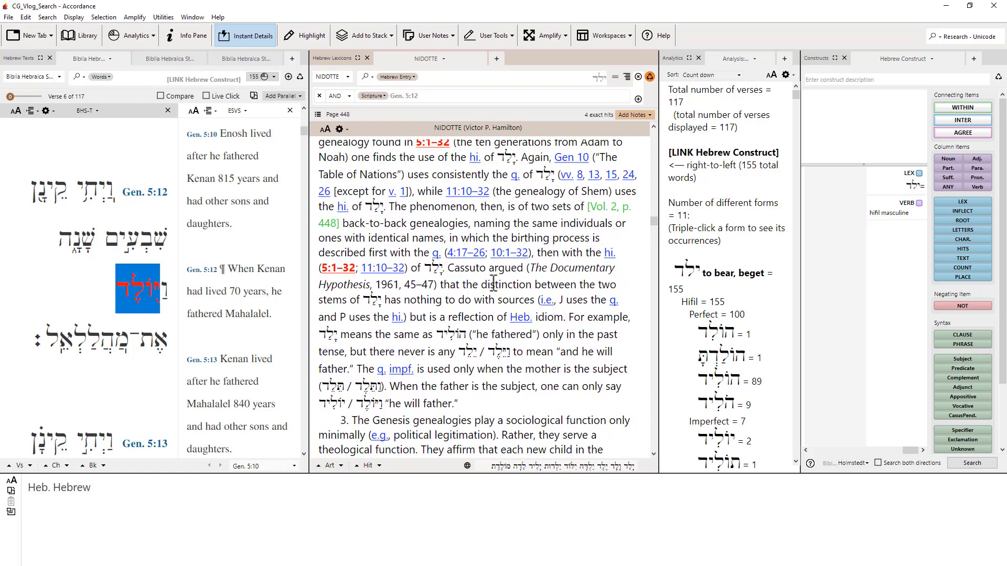
scroll(498, 399, "up", 4)
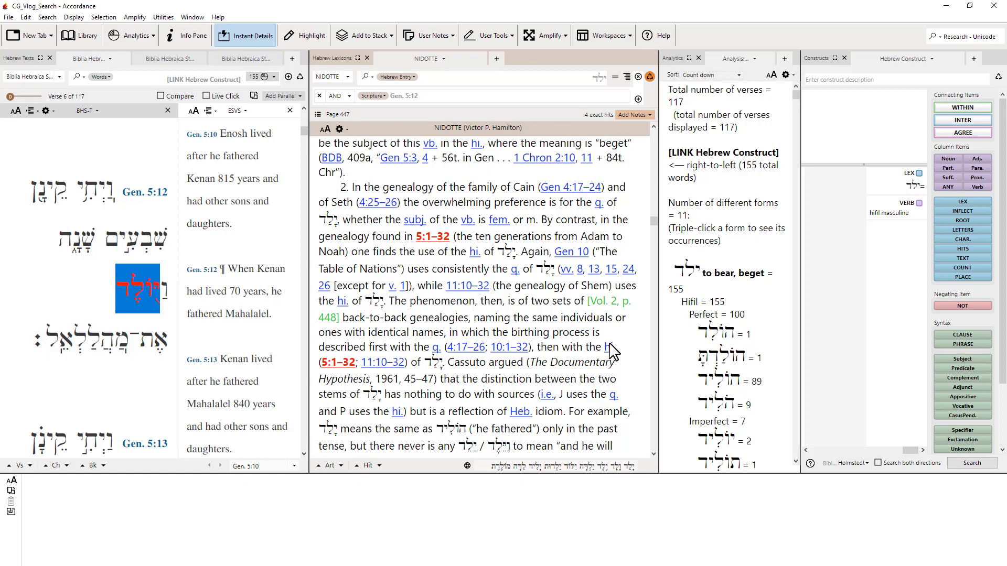
scroll(411, 273, "up", 3)
scroll(410, 273, "up", 1)
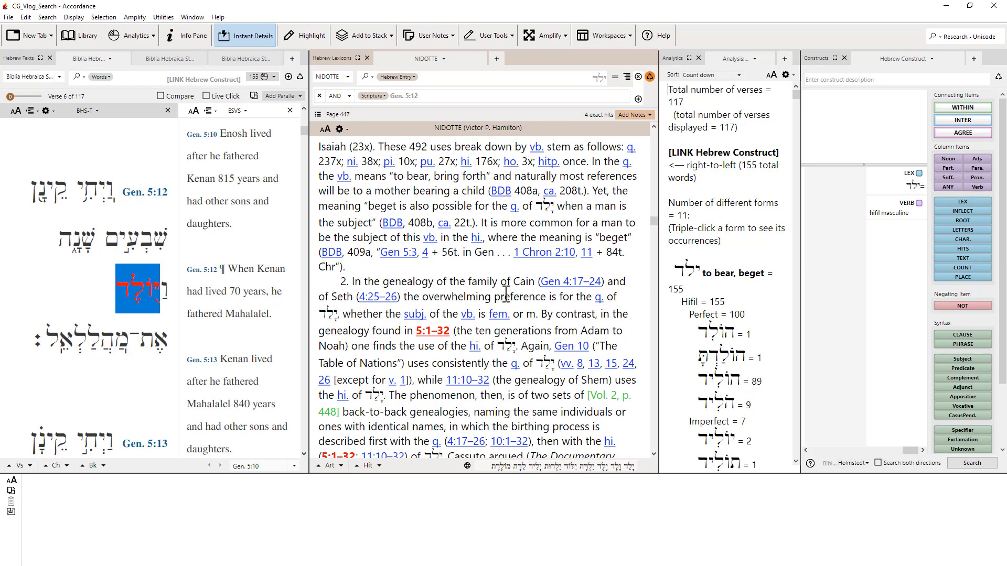
scroll(506, 294, "down", 4)
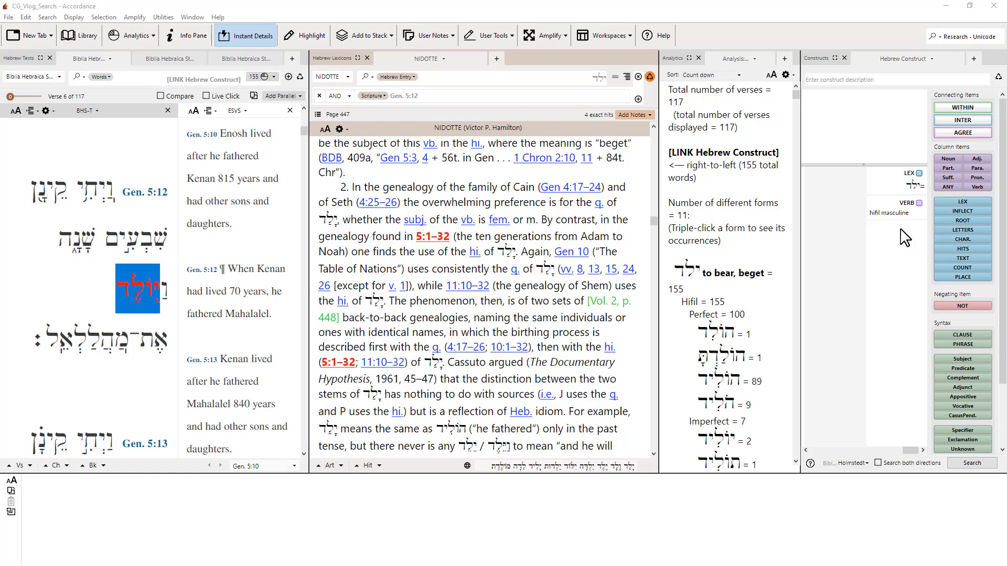
Close the Hebrew lexicon and clear the ילד lexeme and the hifil masculine verb criterion from the construct.
left_click(890, 213)
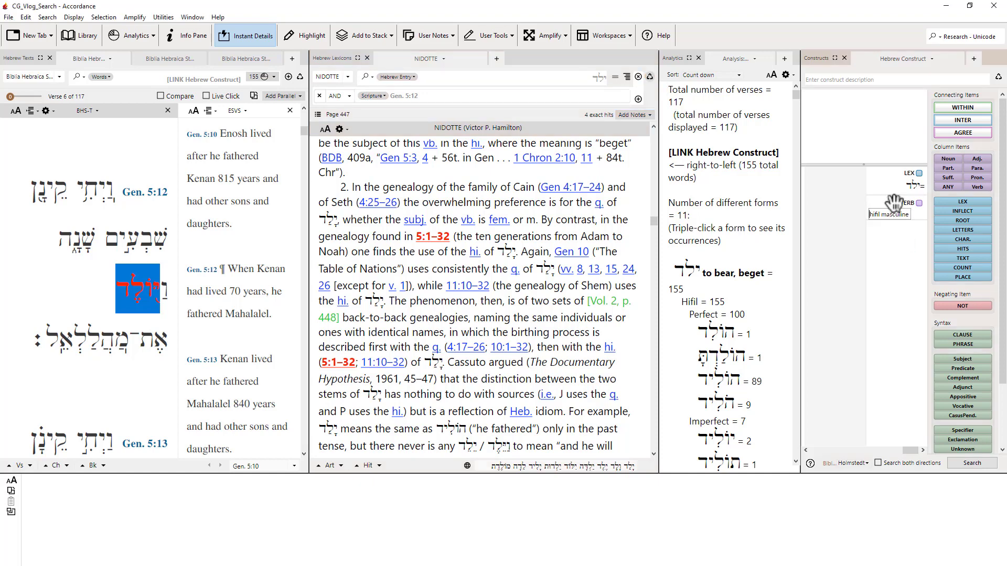
left_click(367, 59)
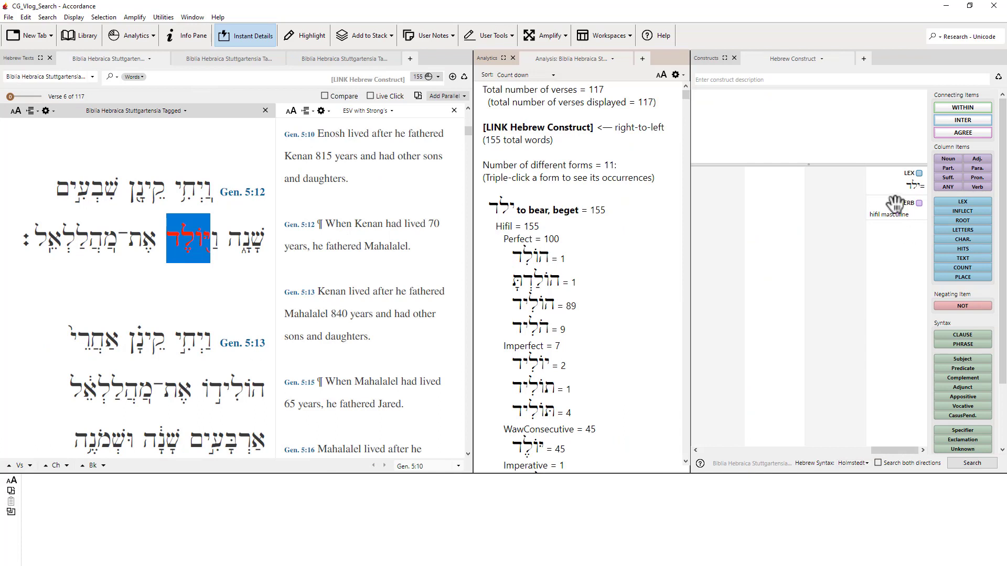
left_click(895, 202)
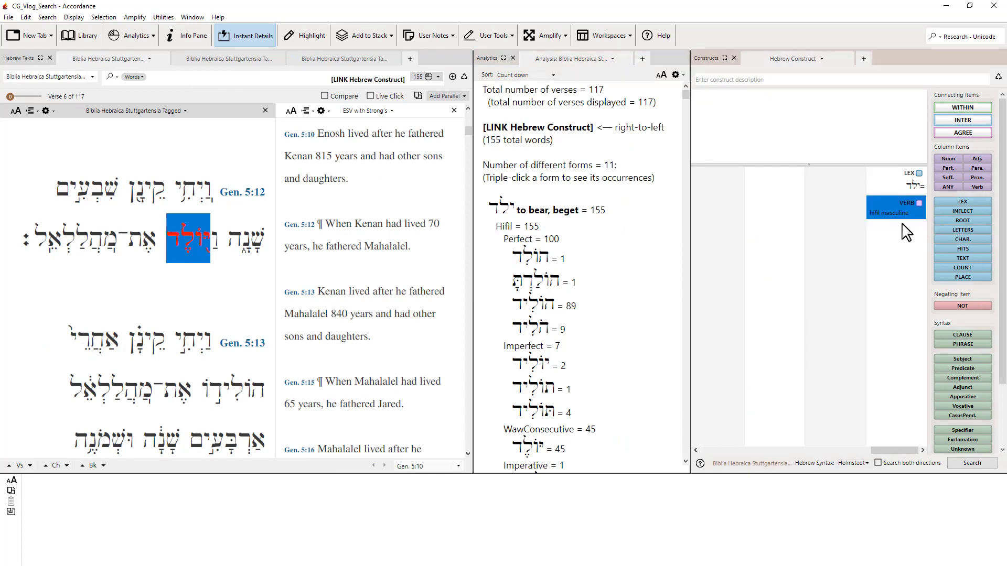
left_click_drag(890, 177, 898, 186)
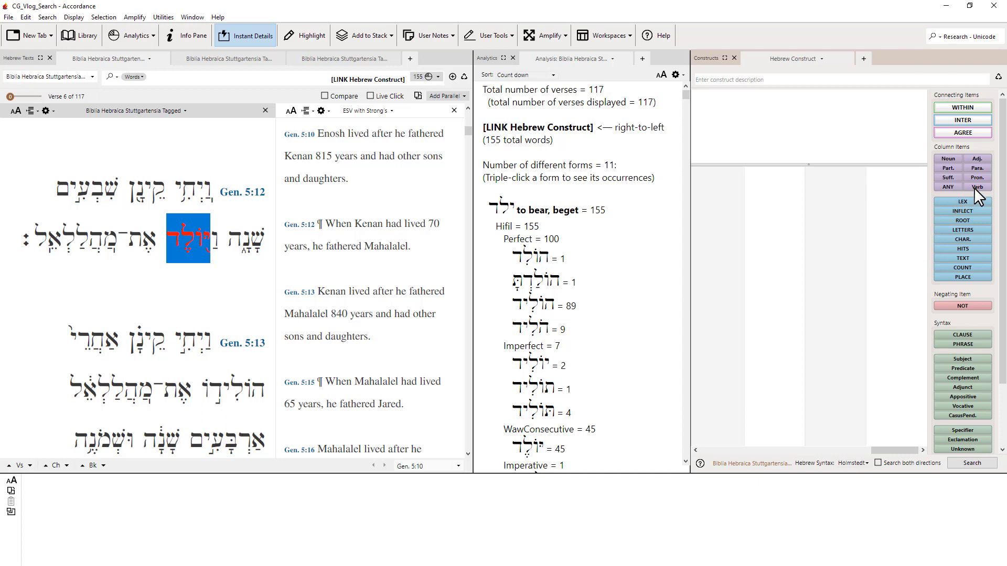
Add the exact lexeme מות, "to die", to the construct's rightmost column and run the search.
left_click_drag(972, 200, 891, 189)
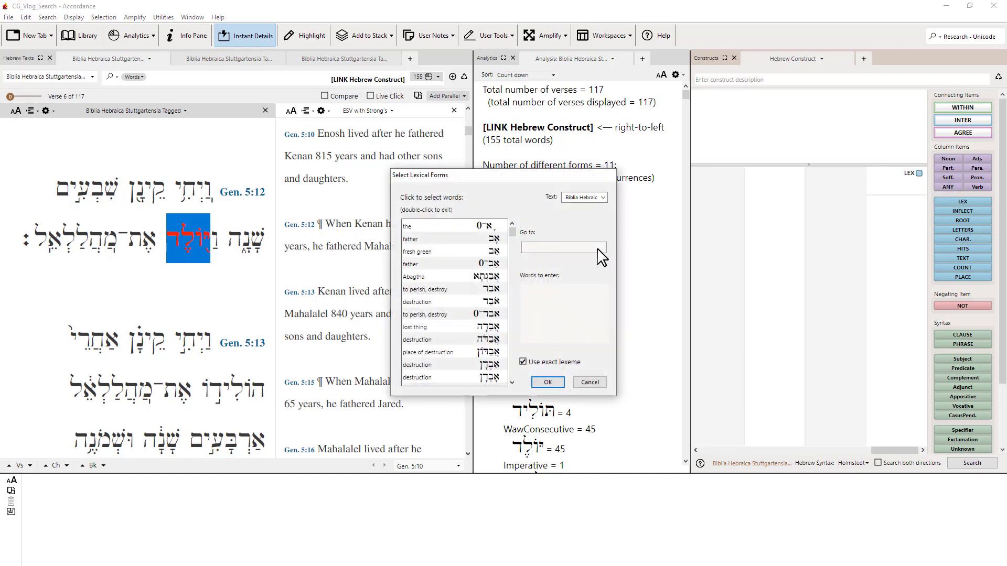
type("צחת")
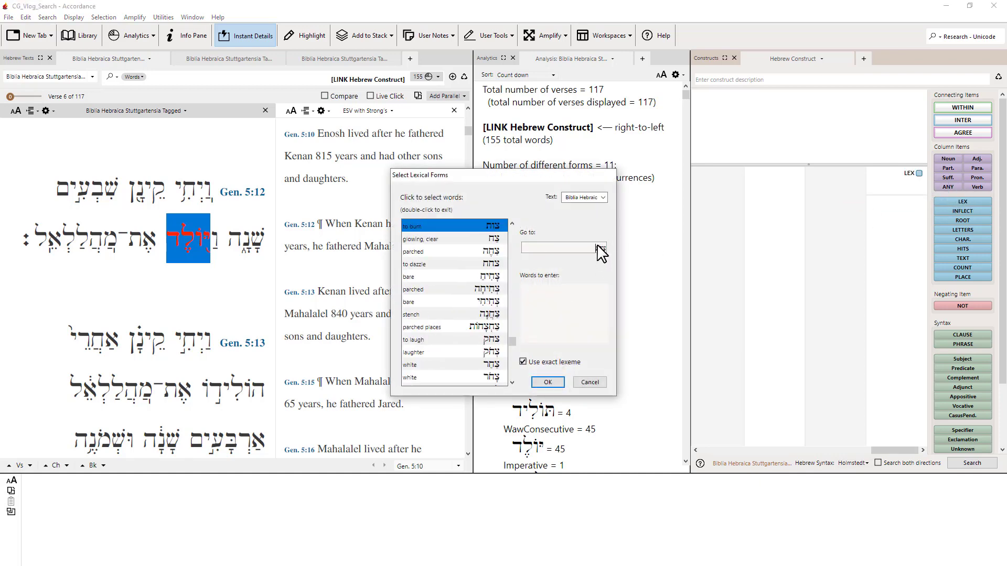
key("BackSpace")
key("BackSpace")
key("BackSpace")
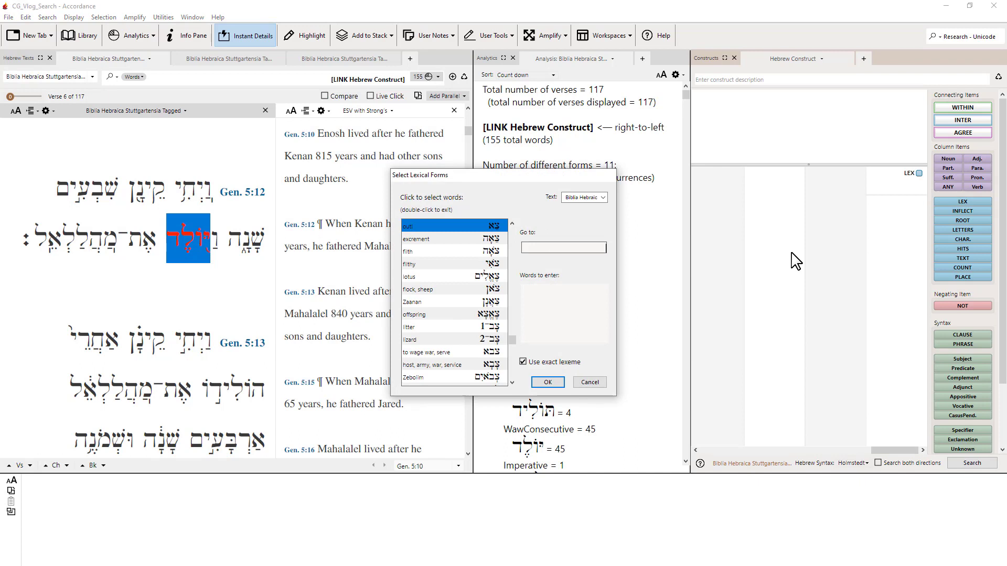
key("BackSpace")
type("מות")
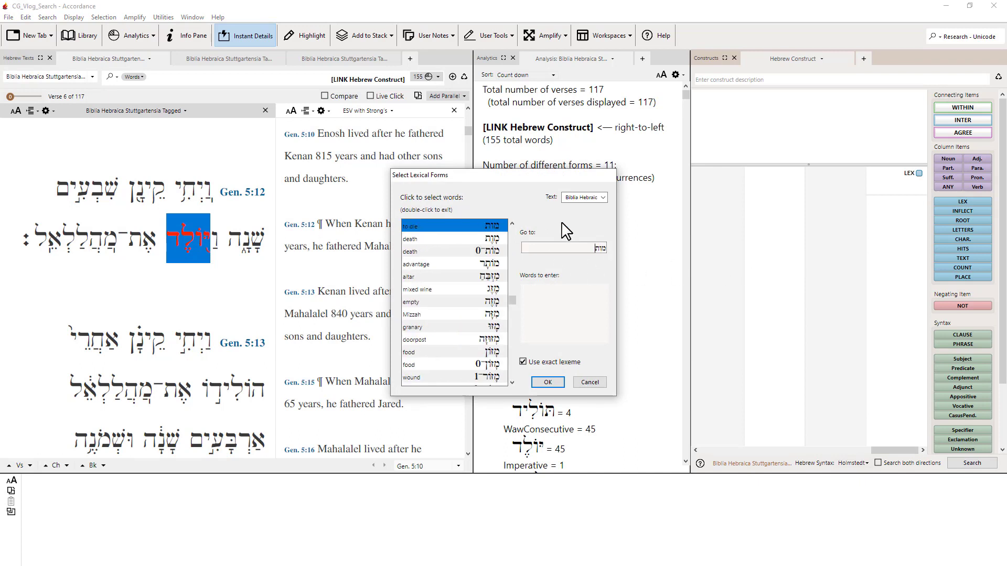
left_click(548, 381)
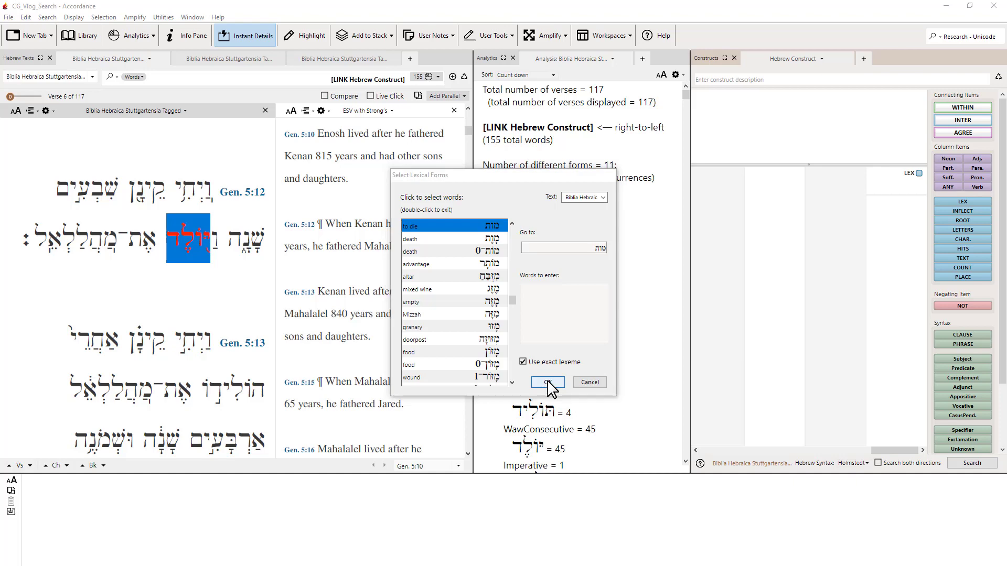
left_click(972, 464)
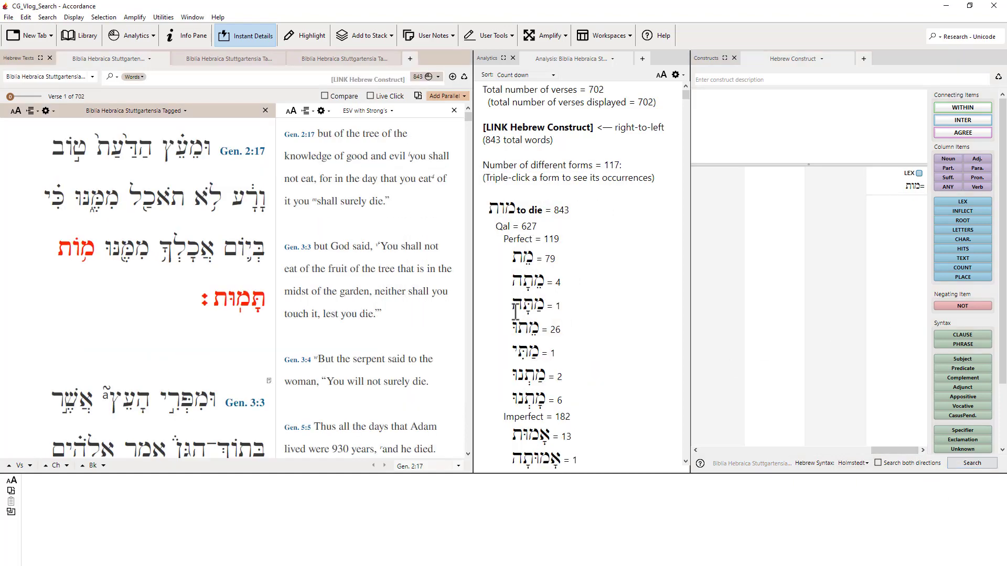
Examine the highlighted forms of מות and their parsing in Gen. 2:17, 3:3 and 3:4.
mouse_move(245, 230)
scroll(220, 341, "down", 3)
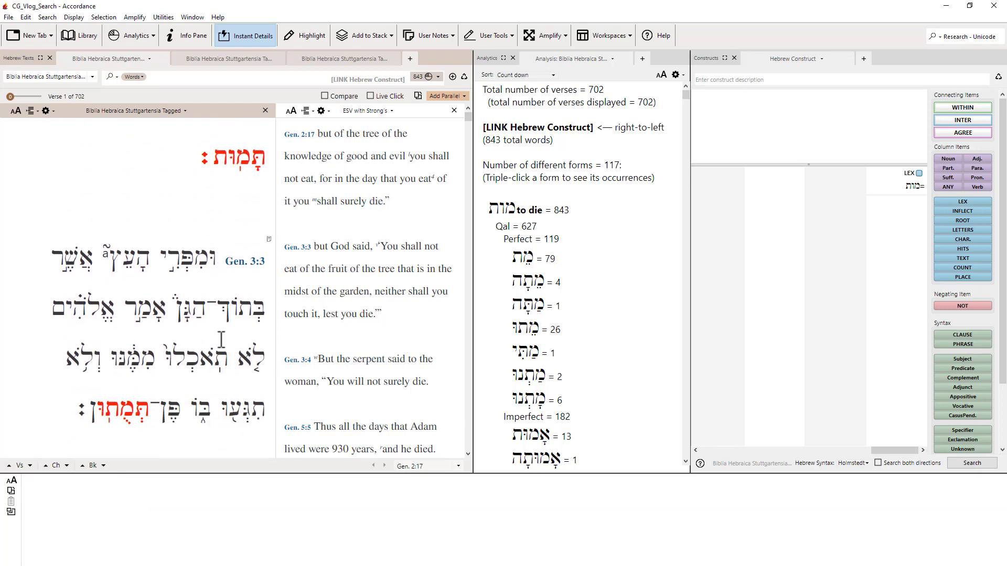
scroll(221, 340, "down", 3)
scroll(221, 340, "up", 6)
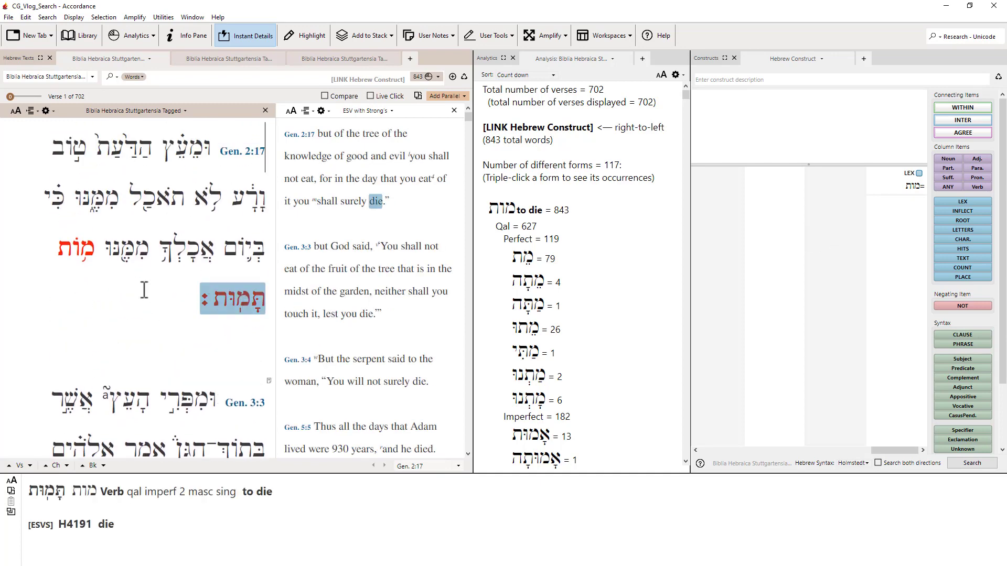
scroll(209, 305, "down", 5)
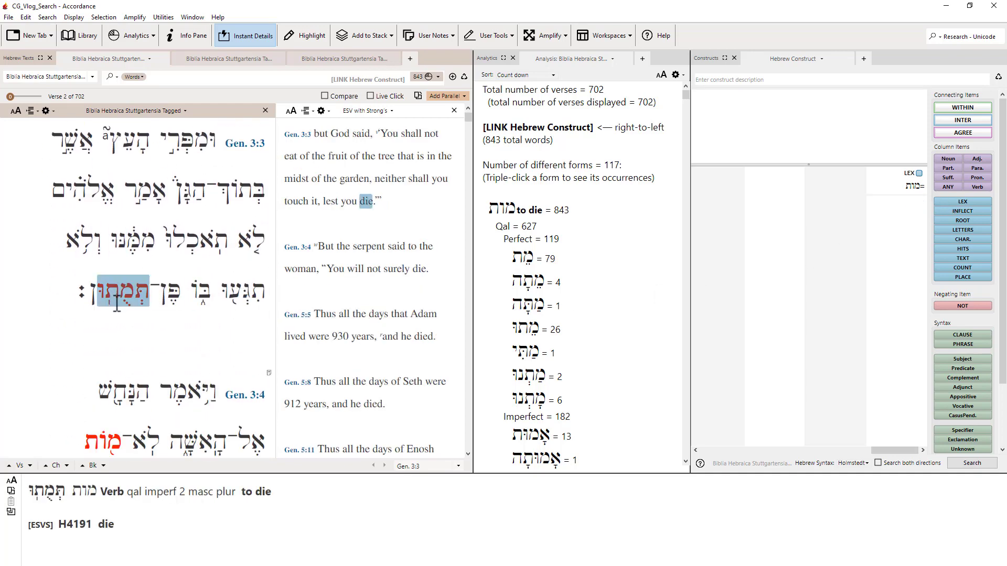
scroll(142, 314, "down", 3)
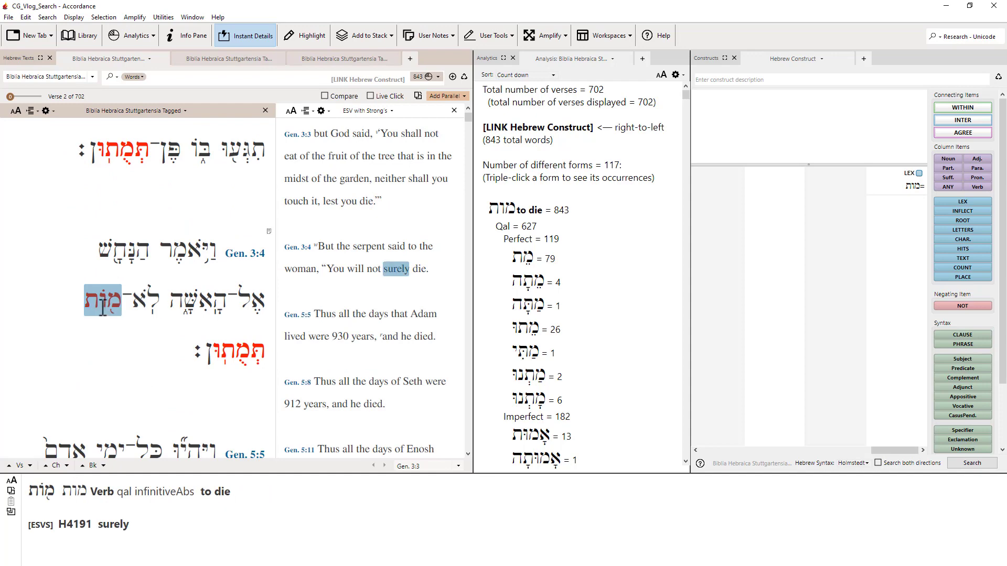
scroll(240, 346, "up", 5)
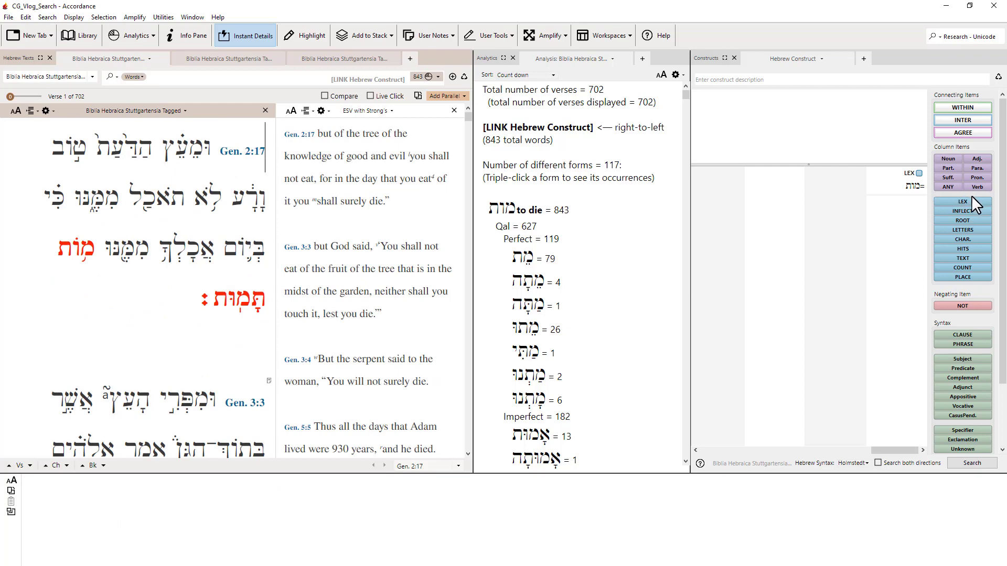
Add a second מות lexeme in the adjacent construct column and run the search for both.
left_click_drag(962, 203, 834, 188)
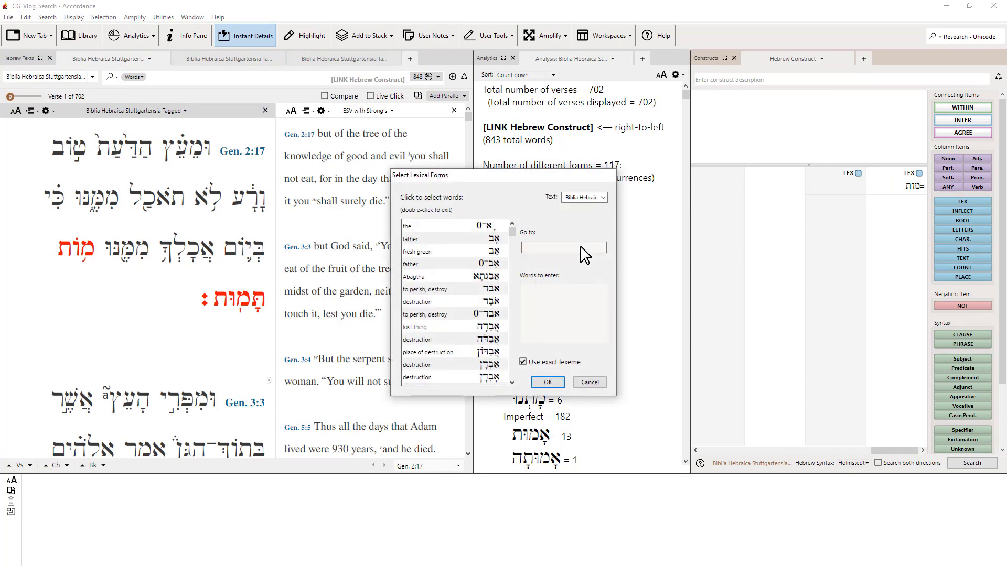
type("מות")
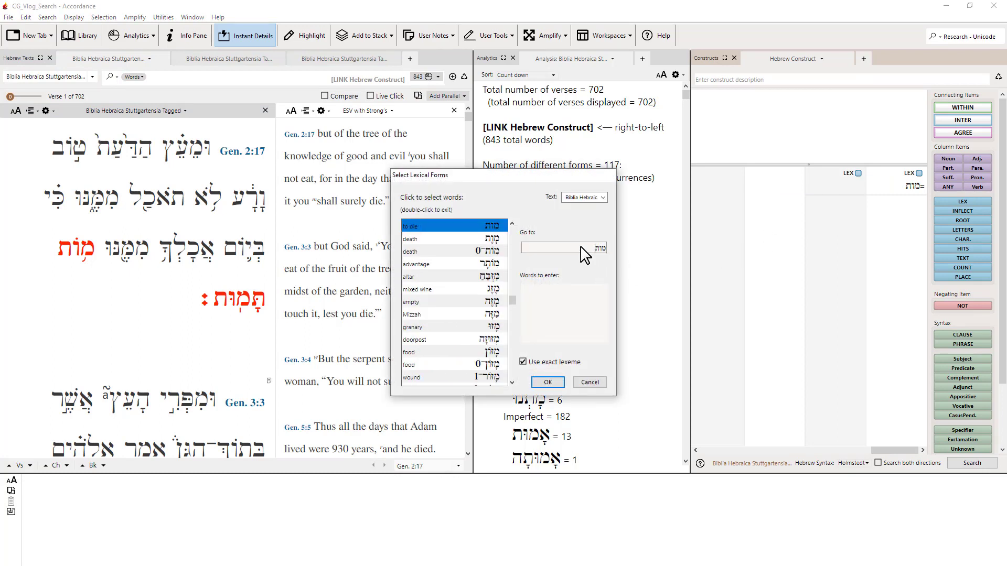
left_click(548, 382)
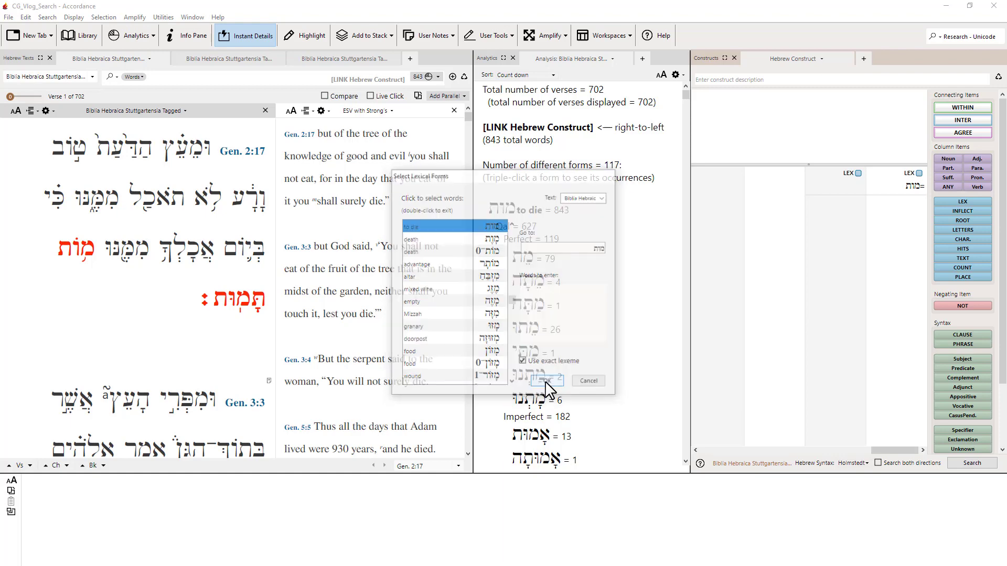
left_click(973, 464)
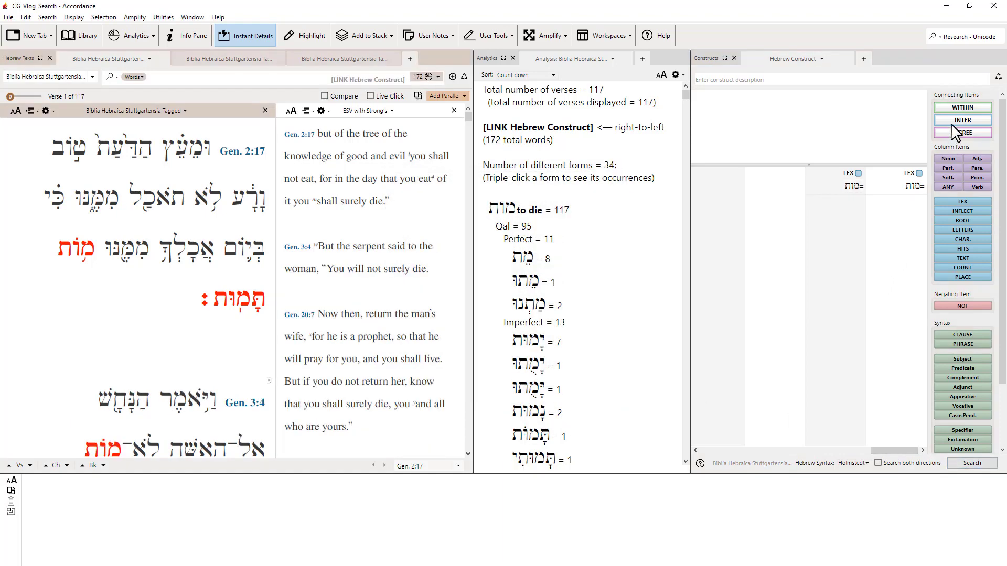
Connect the two מות columns with a WITHIN item of 1 to 1 words, run the search, and review the first verses.
left_click_drag(963, 108, 874, 134)
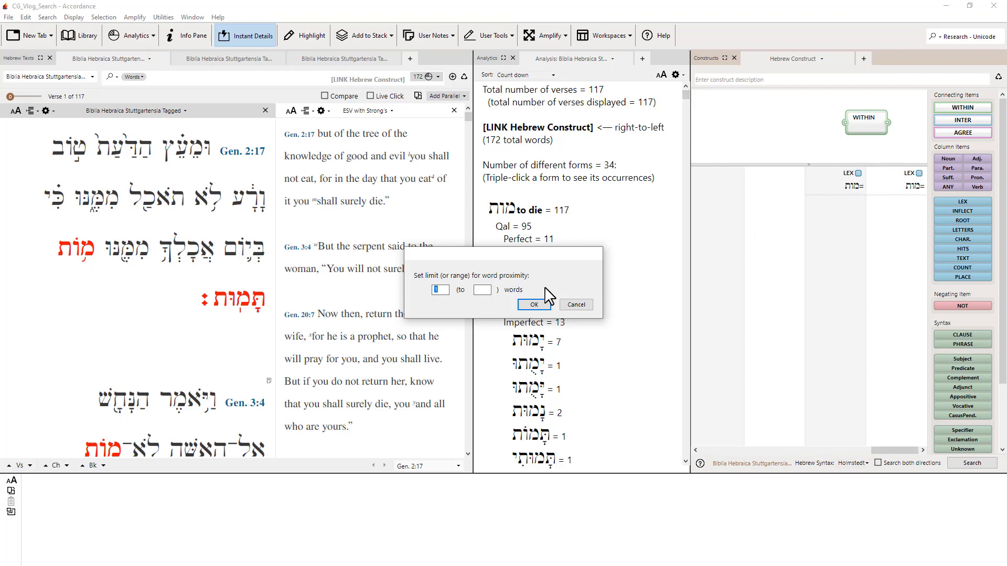
left_click(486, 291)
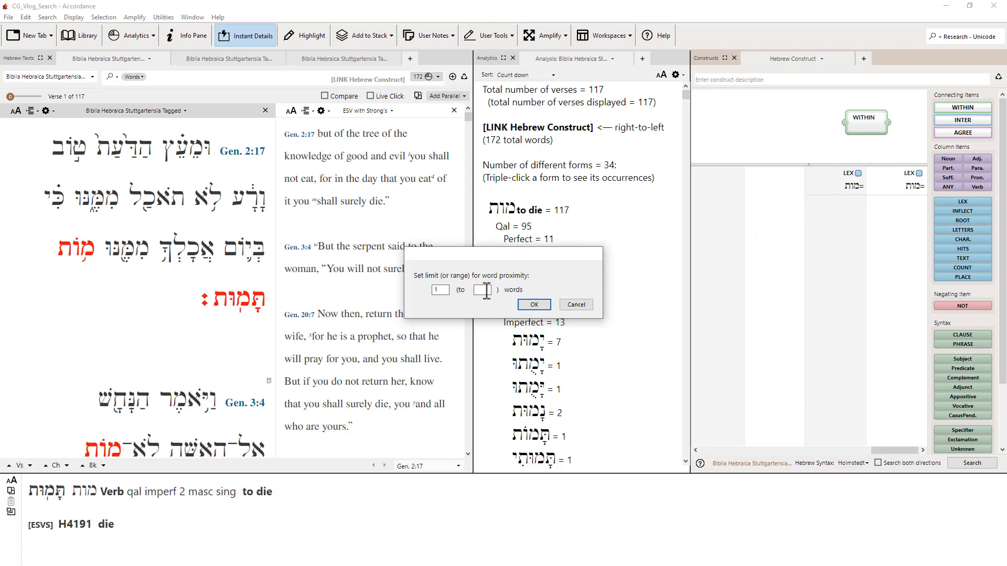
type("1")
left_click(534, 305)
left_click(955, 466)
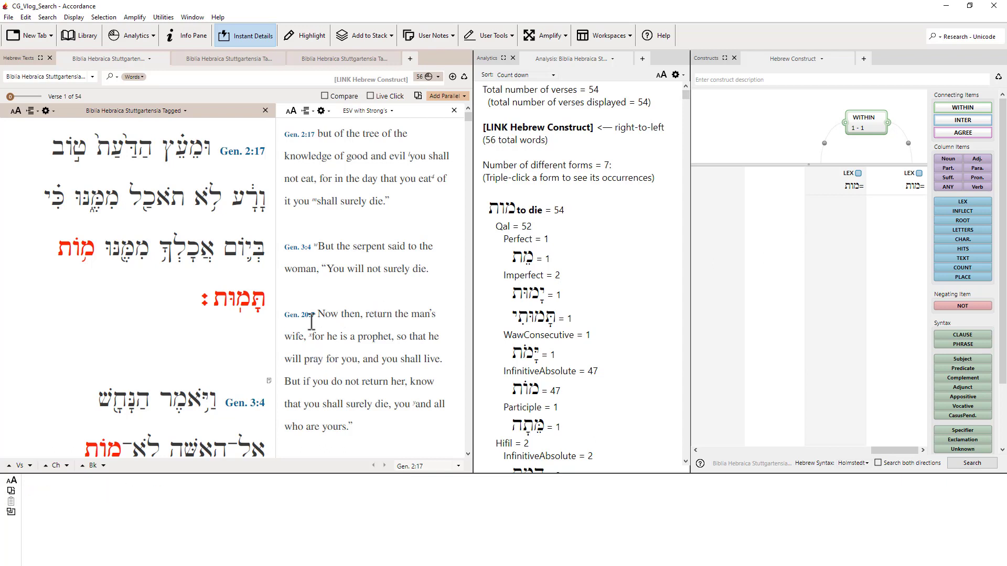
scroll(222, 331, "down", 1)
scroll(222, 331, "down", 2)
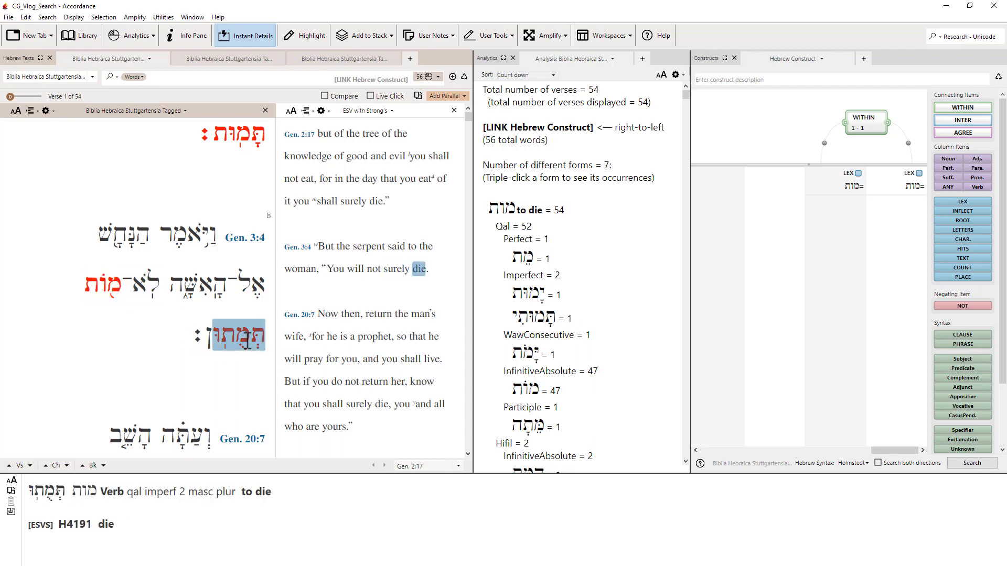
Examine the parsing of the paired מות forms in the results from Gen. 20:7 through Ex. 21:12.
scroll(245, 341, "down", 7)
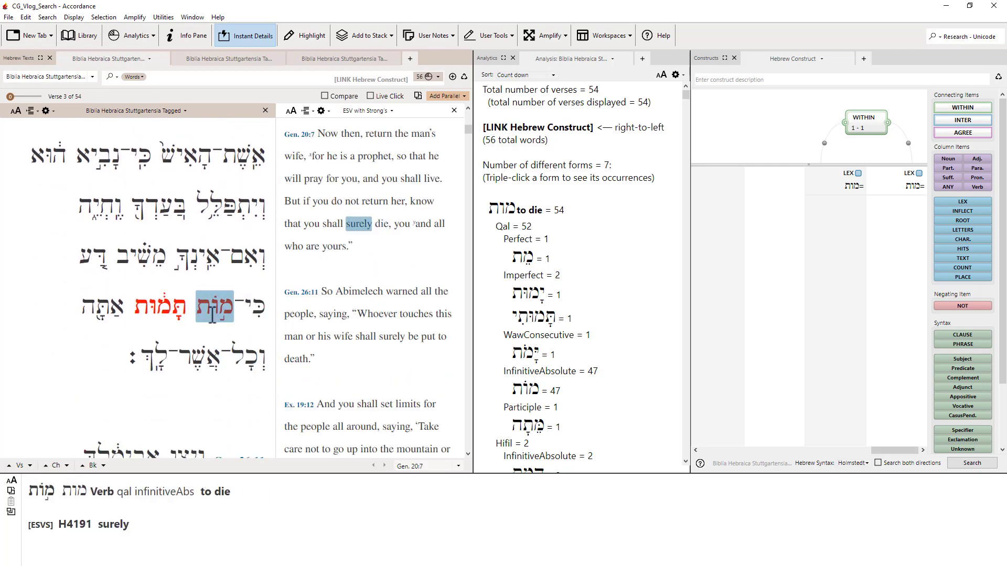
scroll(214, 315, "up", 1)
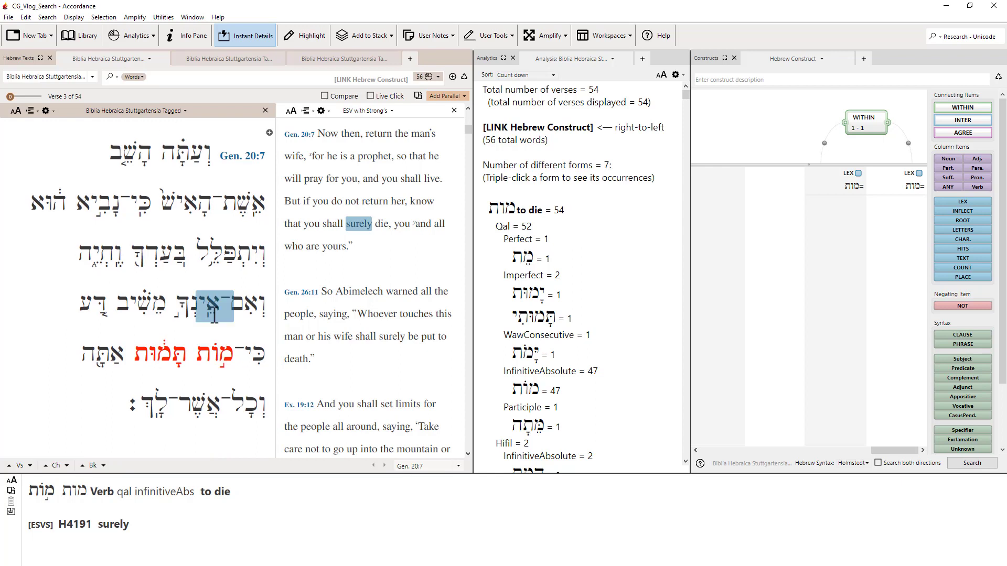
scroll(214, 314, "down", 1)
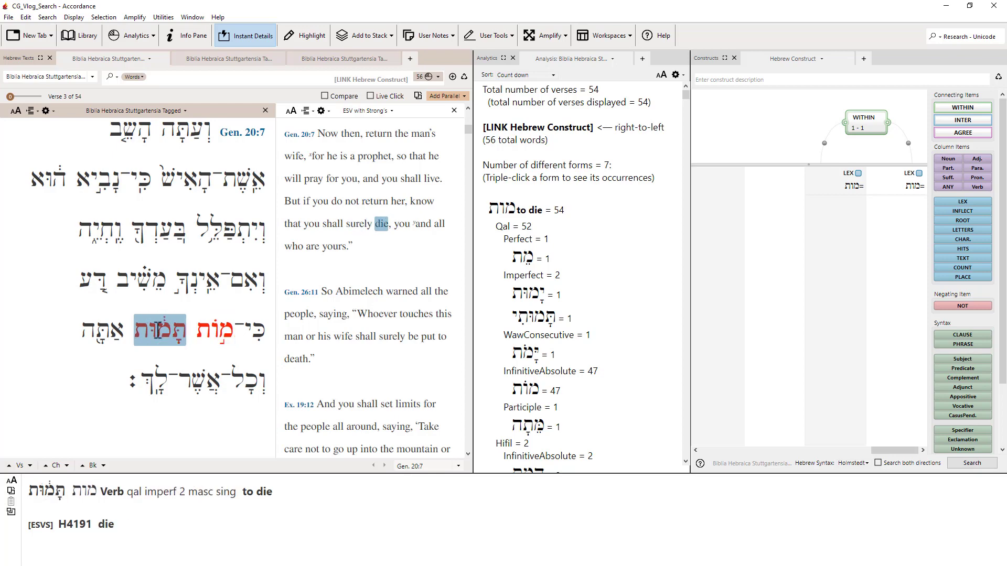
scroll(157, 331, "down", 5)
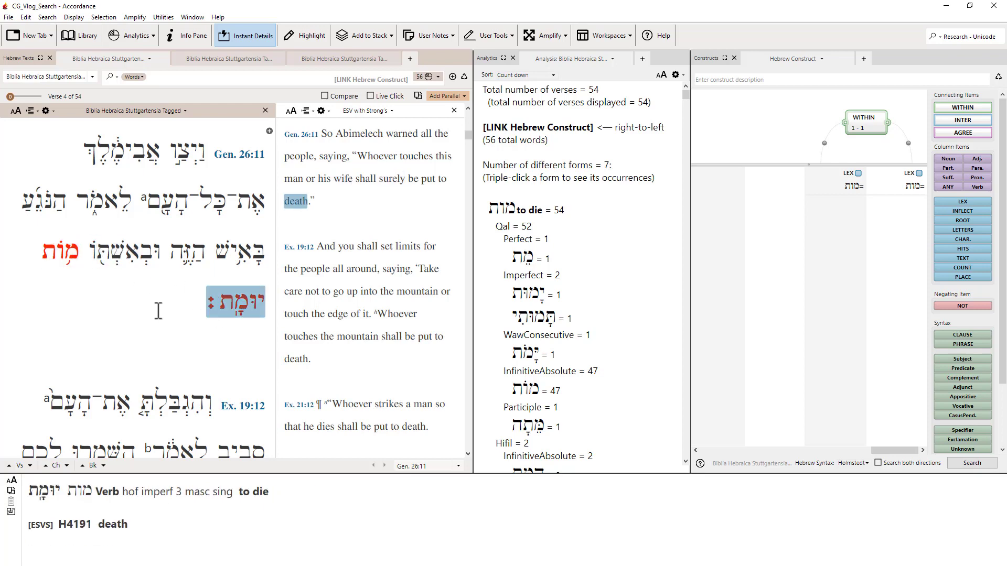
scroll(158, 311, "down", 5)
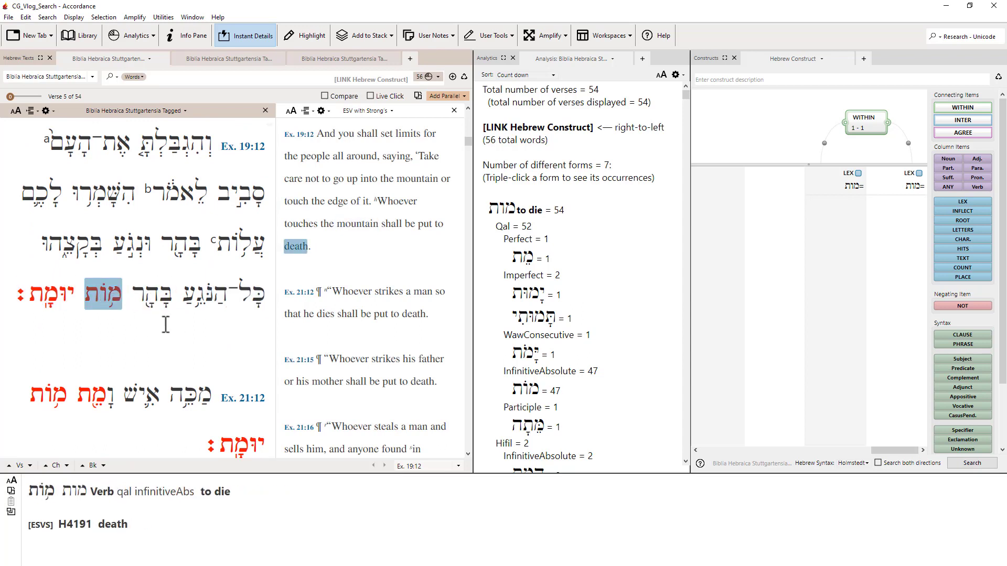
scroll(165, 325, "down", 3)
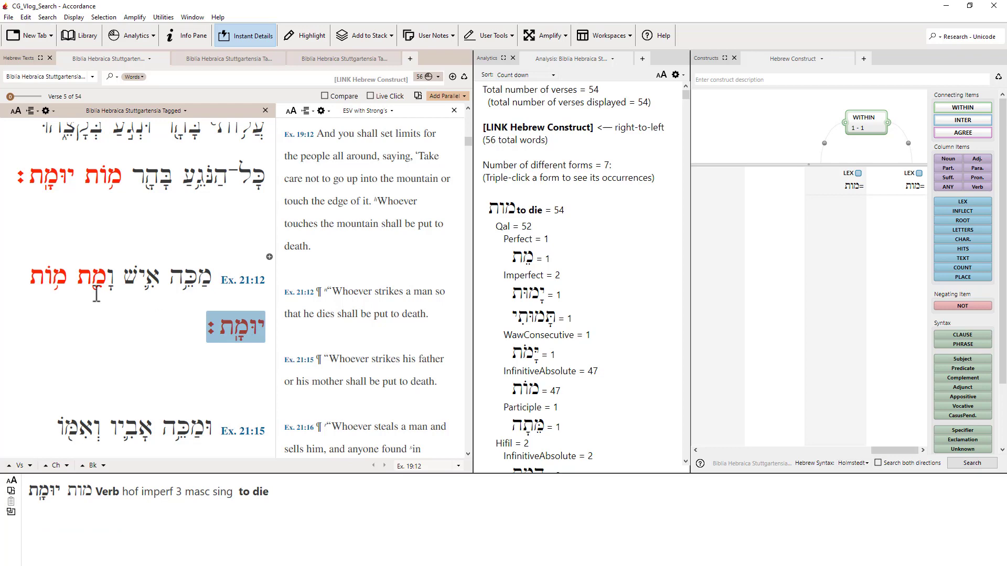
Skim the highlighted מות pairs in the remaining results from Ex. 21:15 through Num. 35:18.
scroll(126, 341, "down", 6)
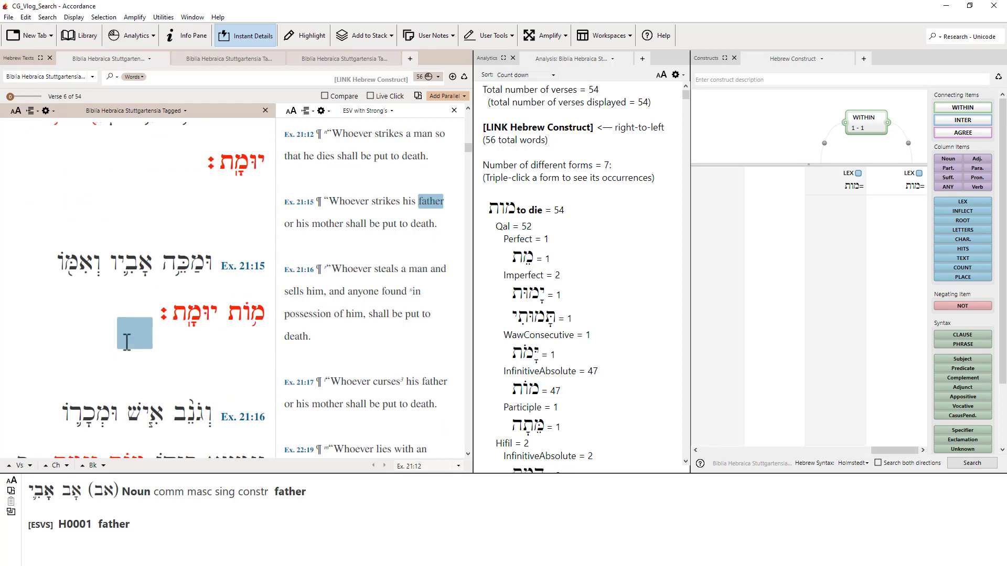
scroll(101, 338, "down", 10)
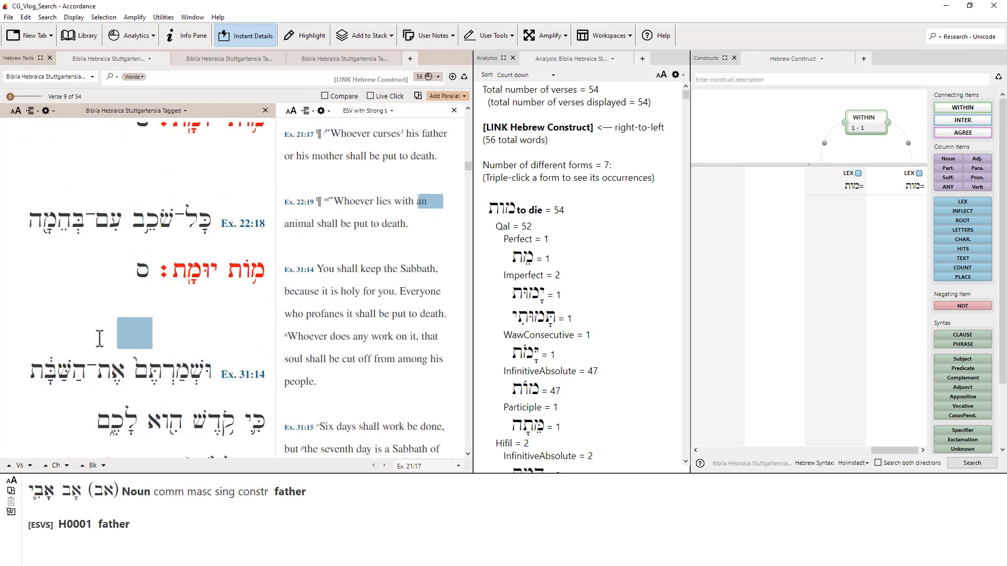
scroll(108, 336, "down", 8)
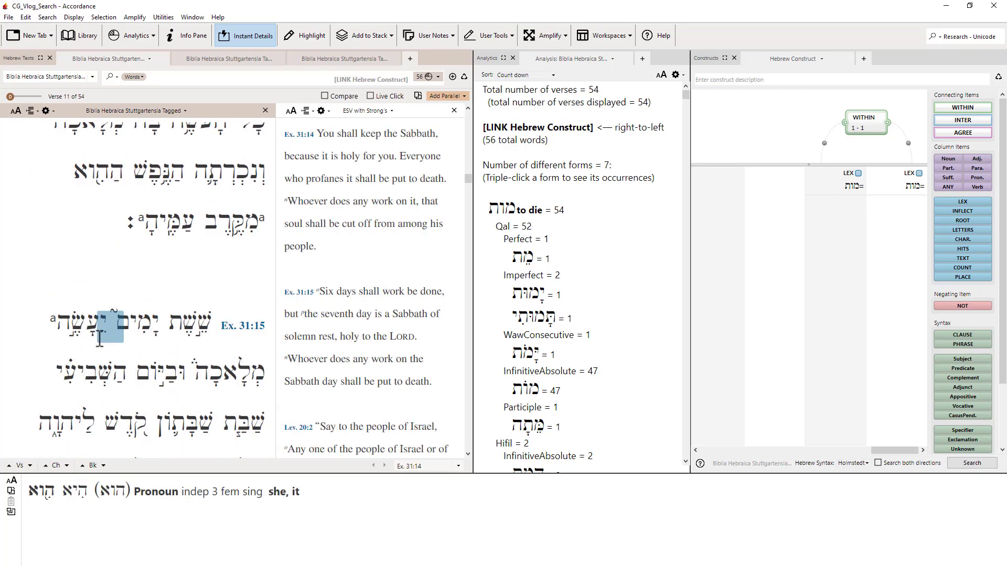
scroll(119, 356, "down", 3)
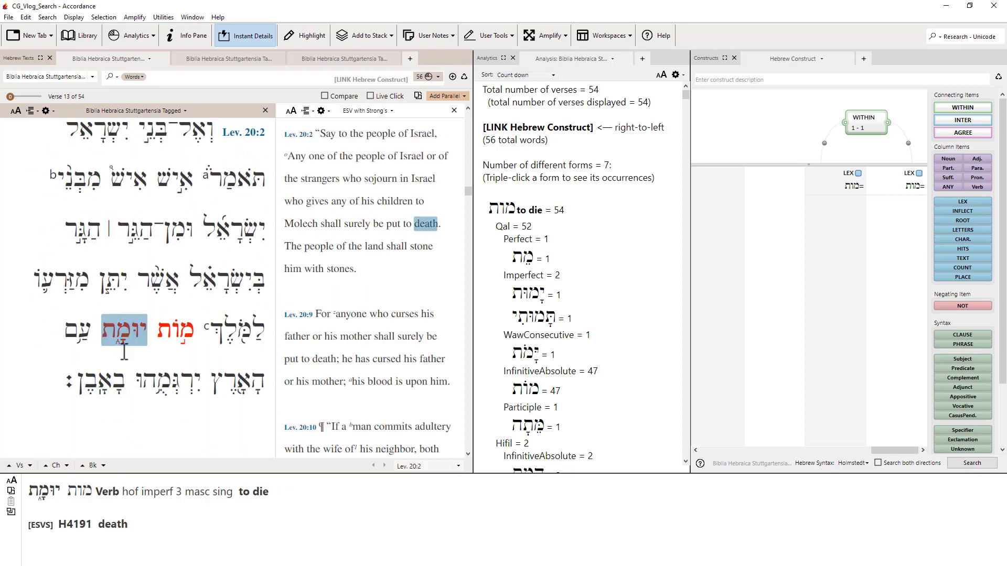
scroll(130, 354, "down", 8)
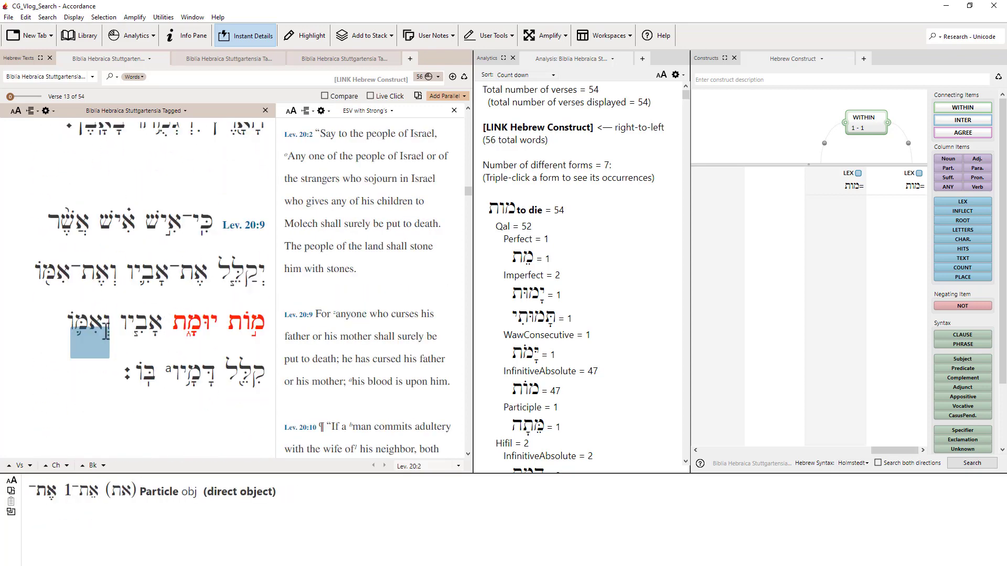
scroll(106, 332, "down", 10)
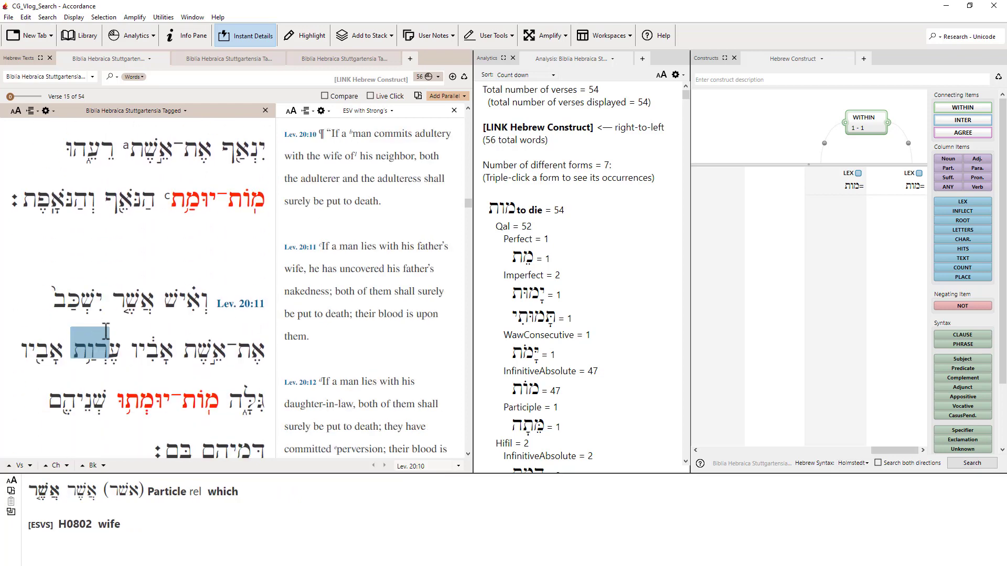
scroll(106, 331, "down", 8)
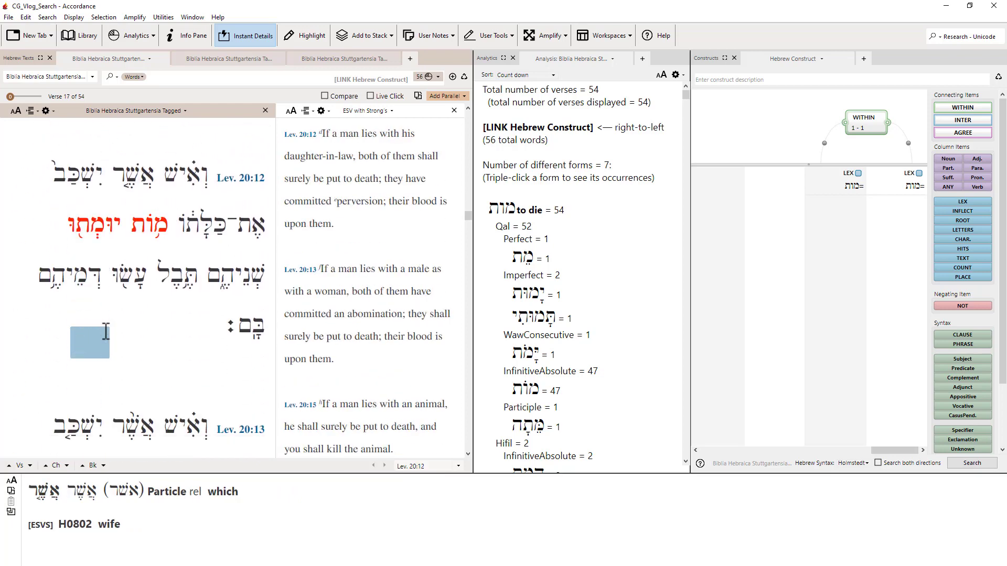
scroll(105, 332, "down", 4)
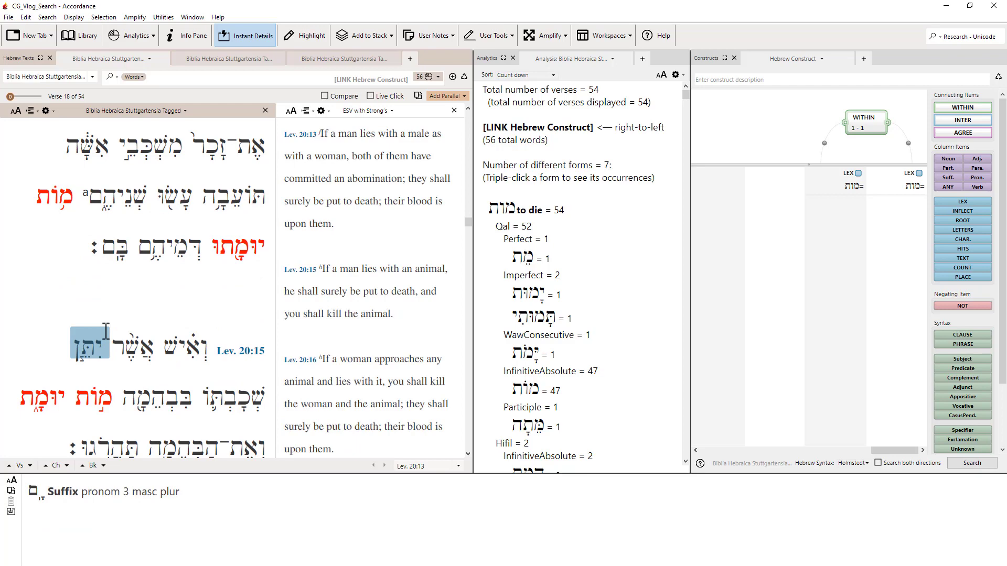
scroll(105, 332, "down", 8)
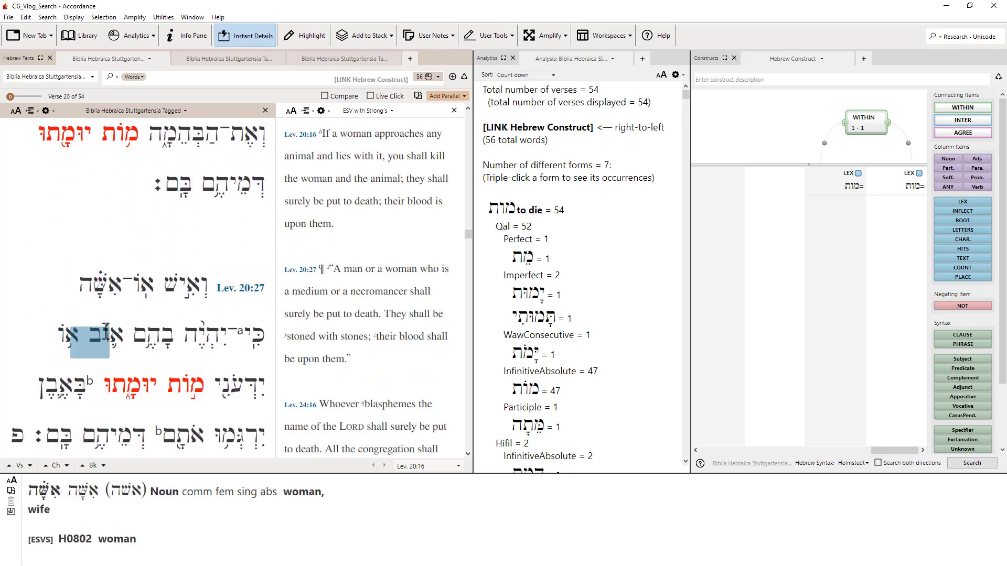
scroll(105, 331, "down", 8)
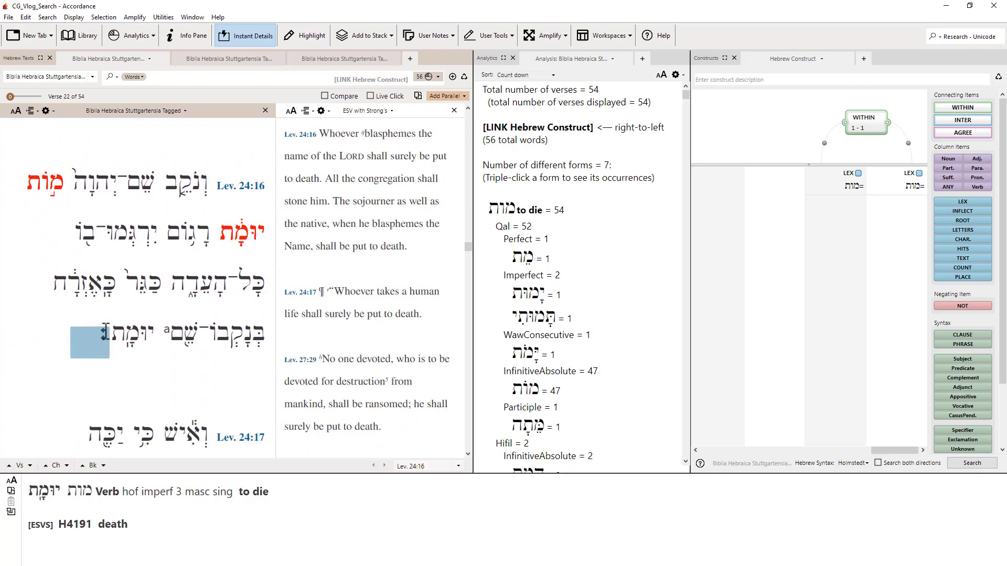
scroll(106, 332, "down", 8)
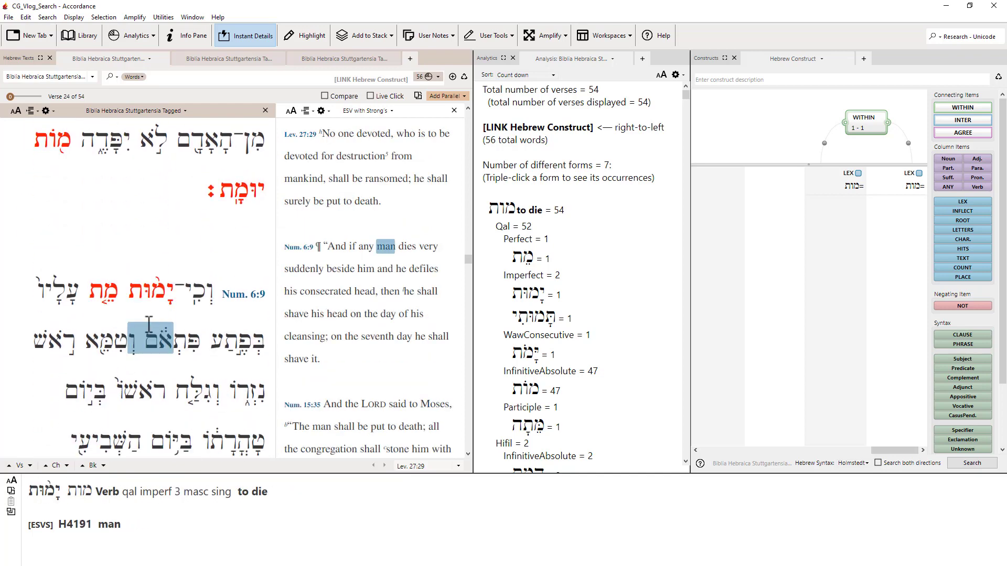
scroll(149, 324, "down", 8)
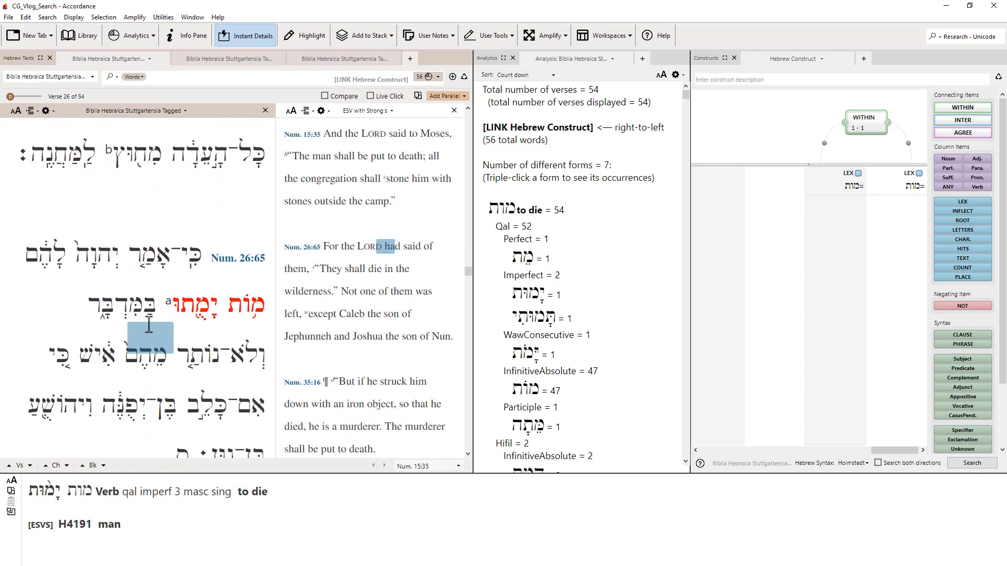
scroll(149, 324, "down", 8)
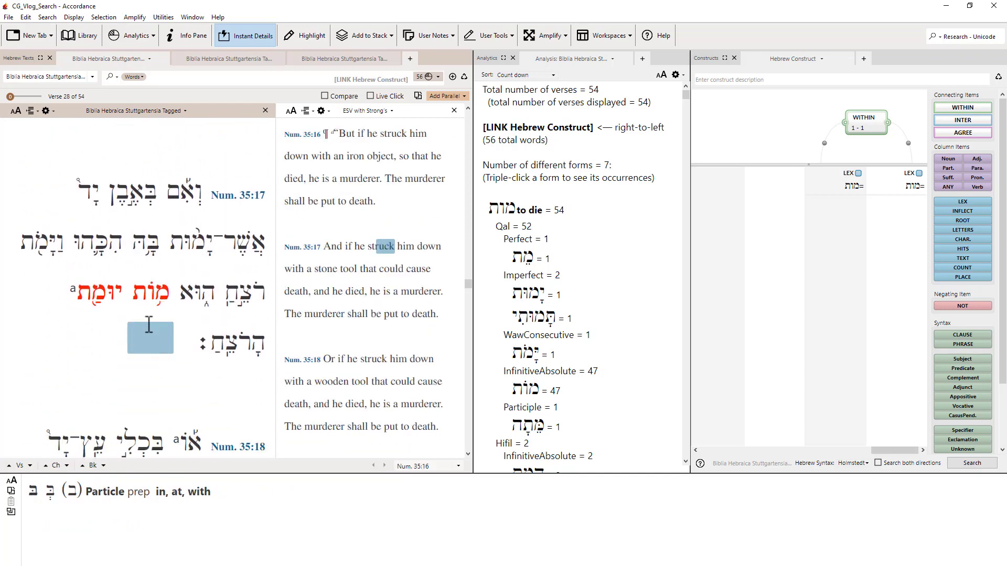
scroll(149, 325, "down", 4)
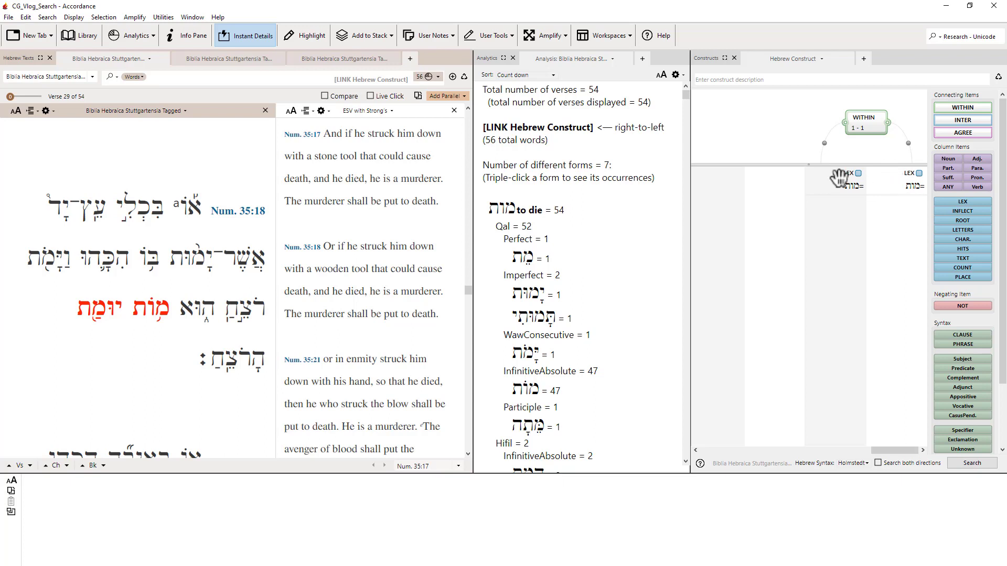
Remove both מות lexeme items from the construct's columns, keeping the WITHIN connection.
left_click(906, 186)
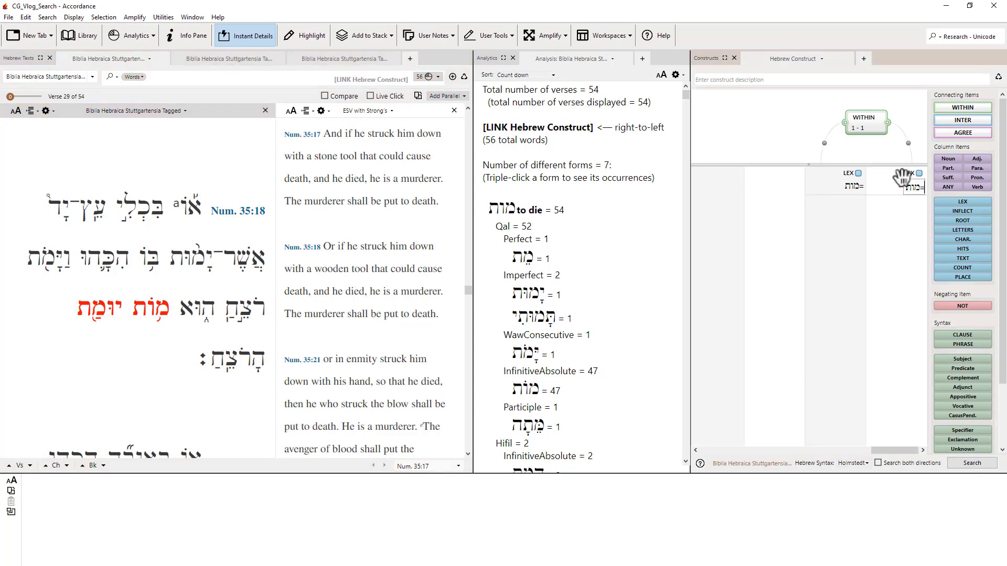
left_click(895, 187)
key("Delete")
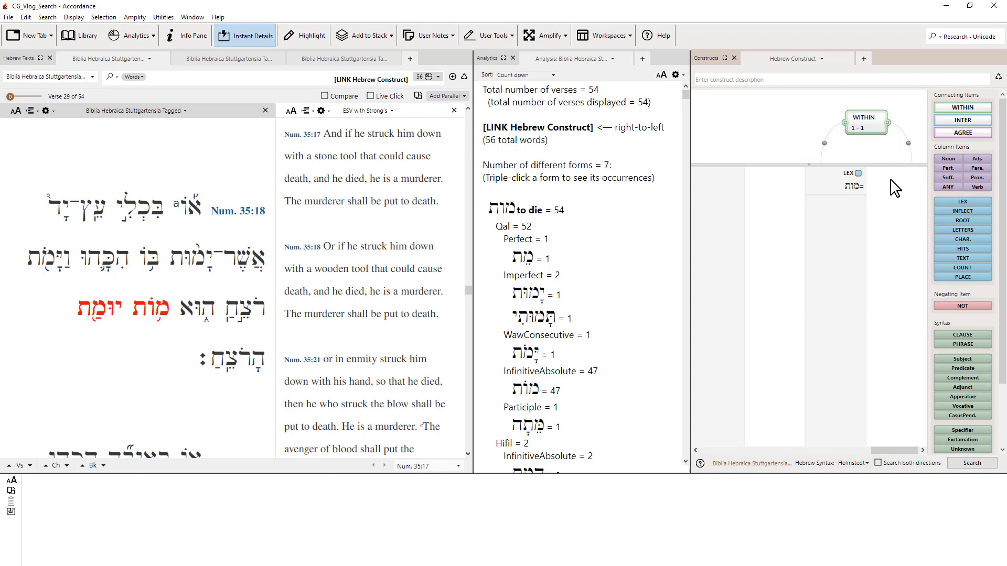
left_click(842, 181)
key("Delete")
Add a Verb item with the infinitive absolute aspect to the construct's rightmost column.
left_click_drag(970, 184, 905, 194)
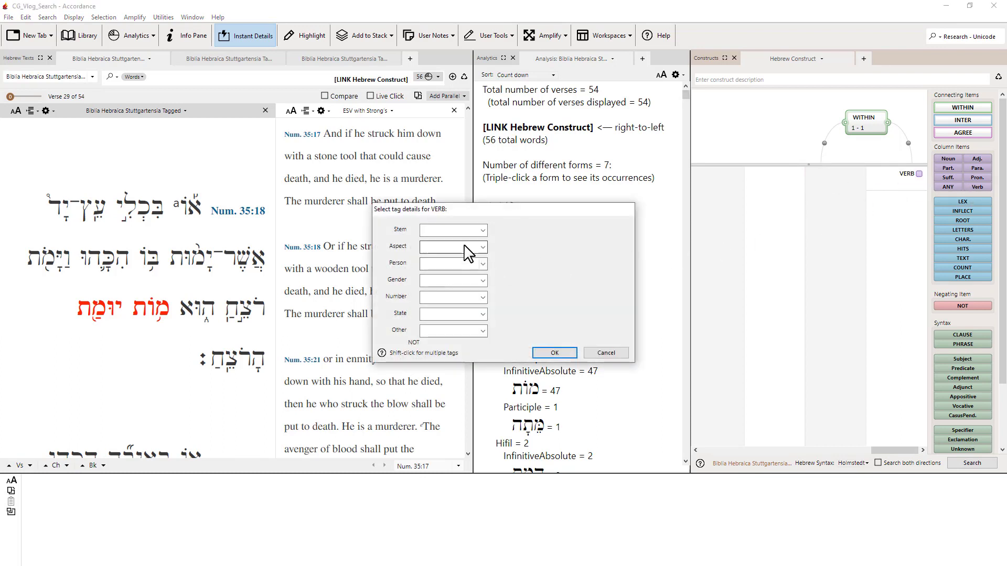
left_click(483, 231)
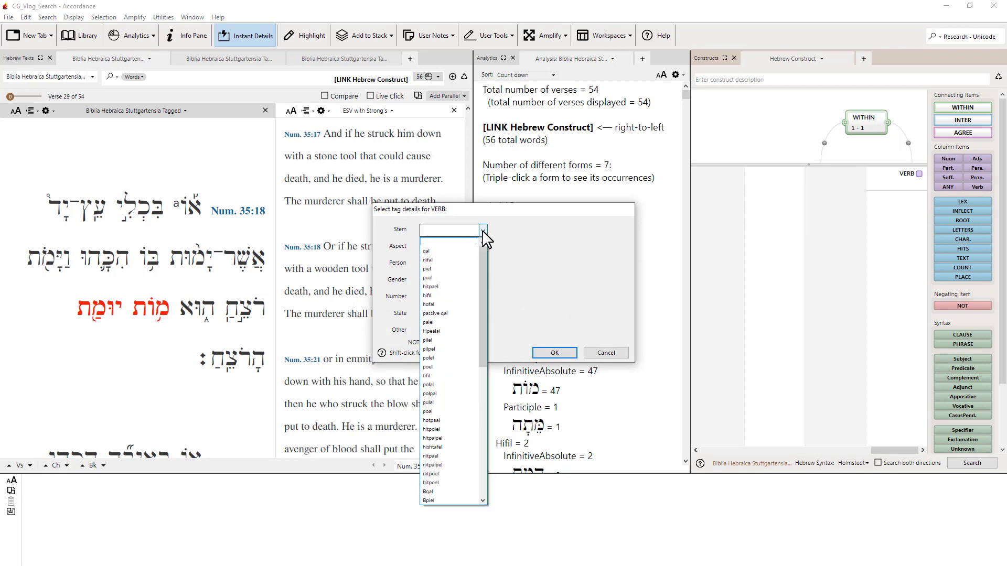
left_click(512, 247)
left_click(482, 247)
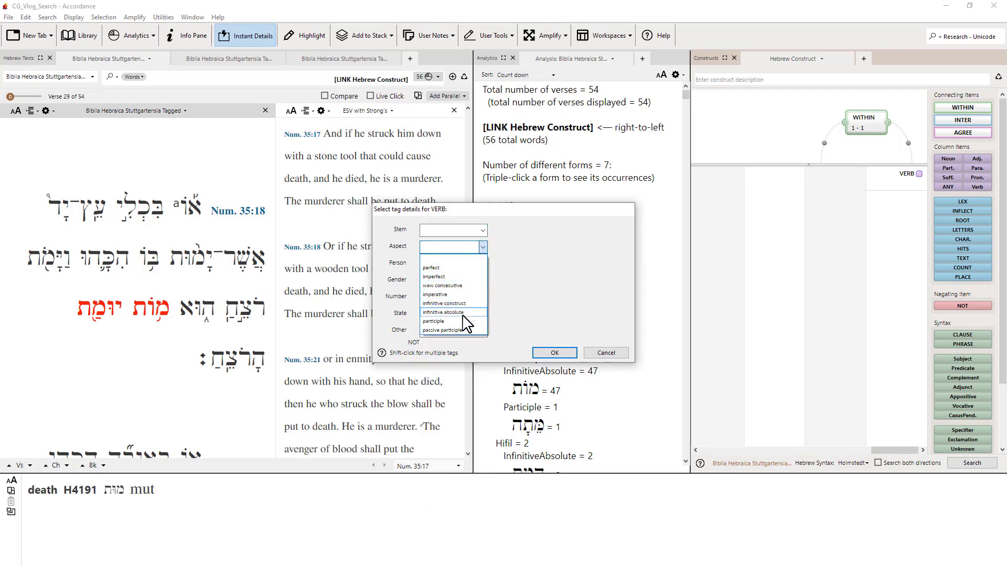
left_click(451, 313)
left_click(555, 353)
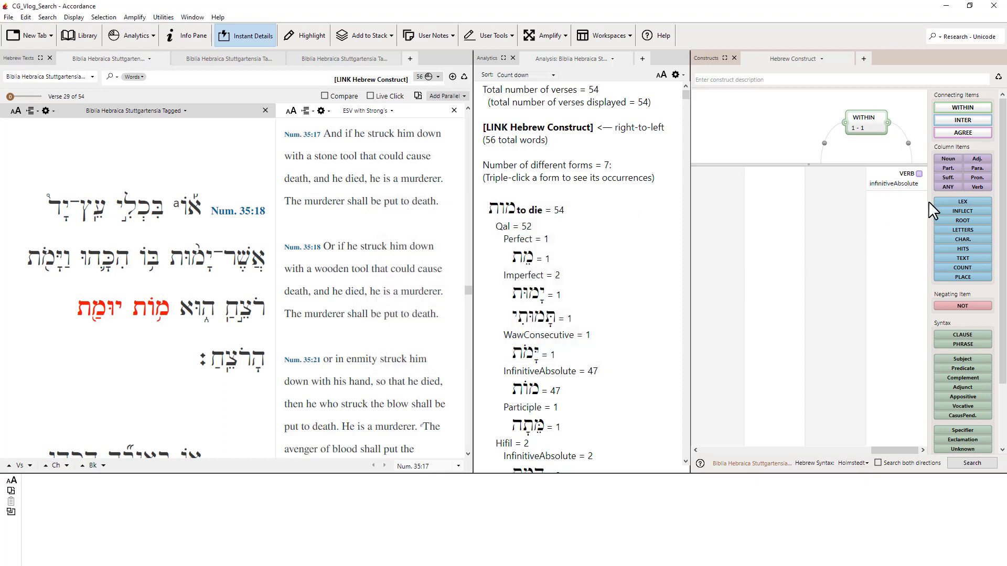
Add a Verb item without tag details in the adjacent column and connect both verbs with an AGREE item set to root form.
left_click_drag(985, 193, 846, 190)
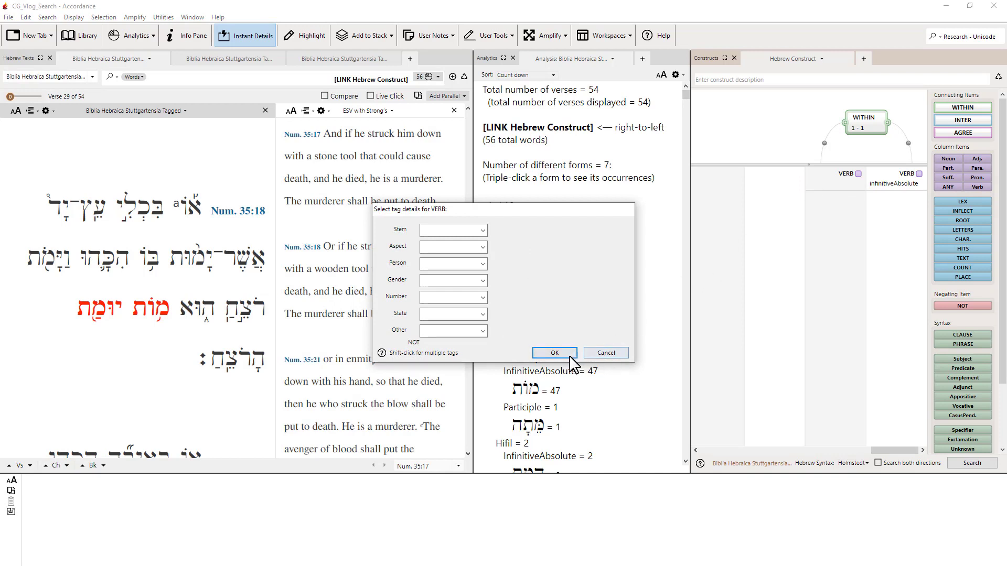
left_click(555, 353)
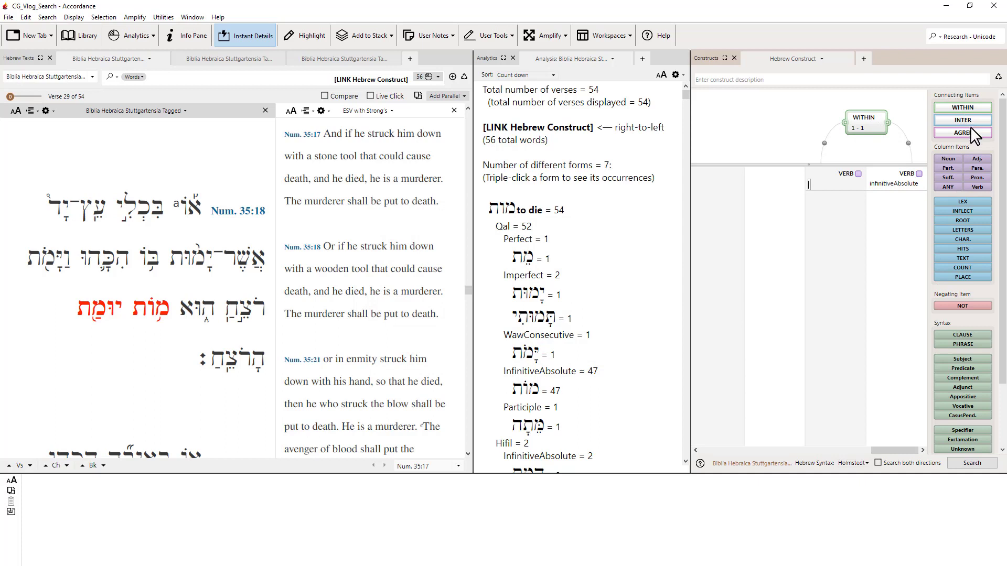
left_click_drag(964, 133, 874, 155)
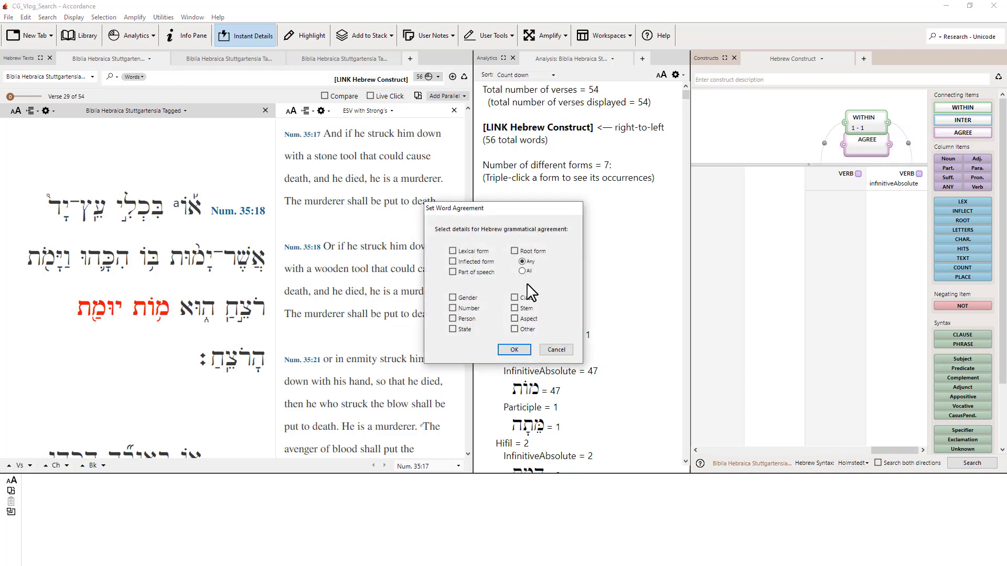
left_click(515, 251)
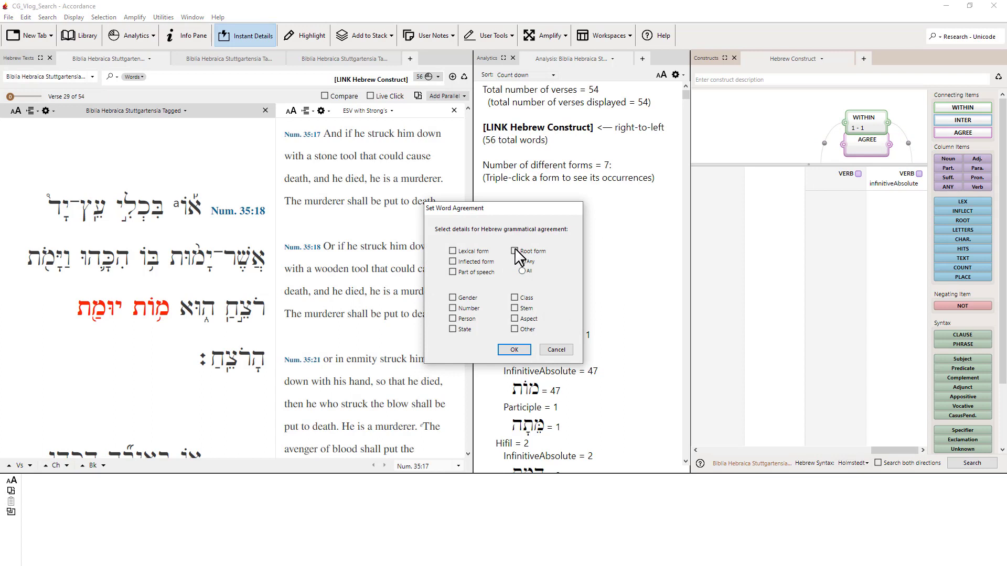
left_click(518, 350)
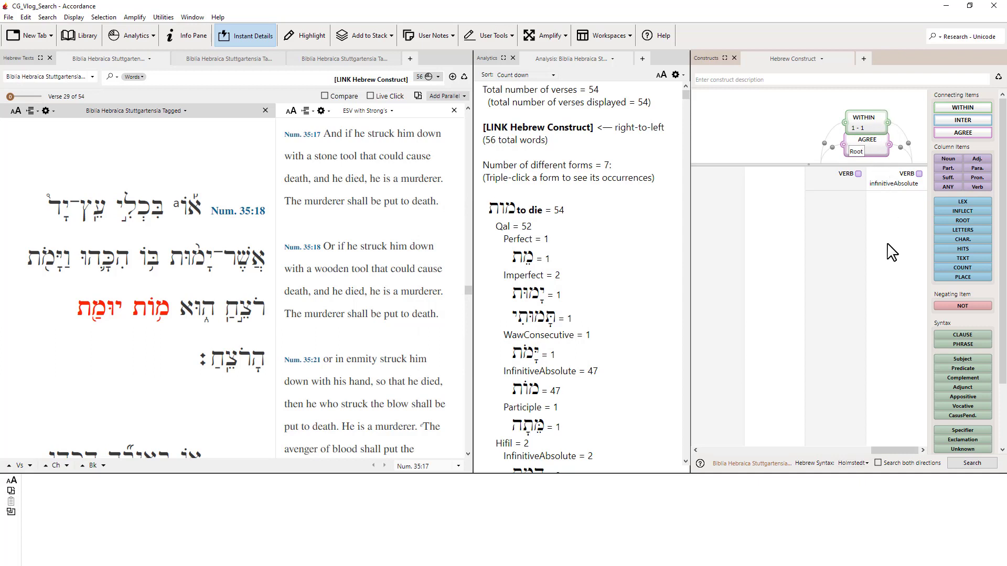
Run the construct search and review the highlighted verb pairs from Gen. 2:16 through Gen. 3:16.
left_click(966, 465)
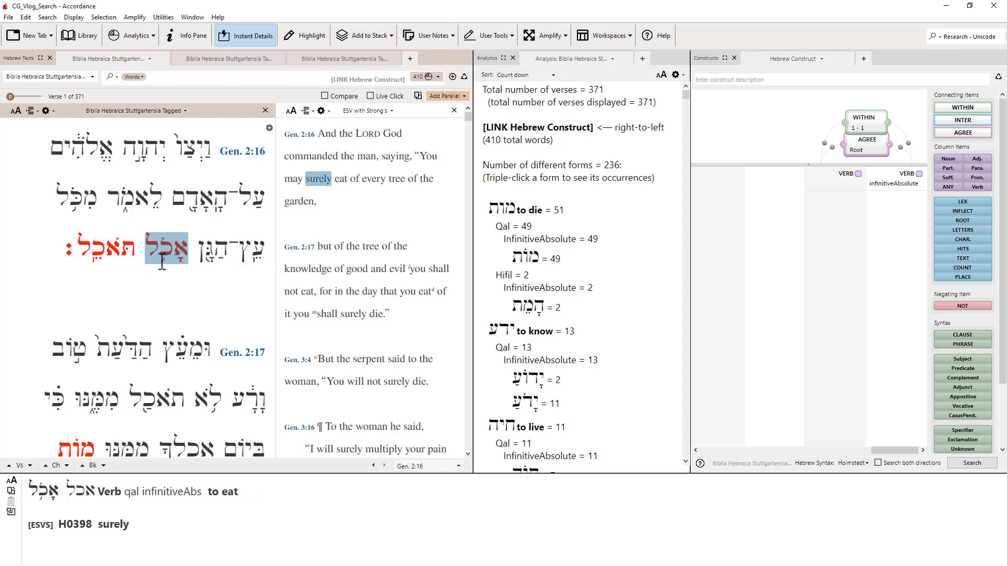
scroll(151, 272, "down", 3)
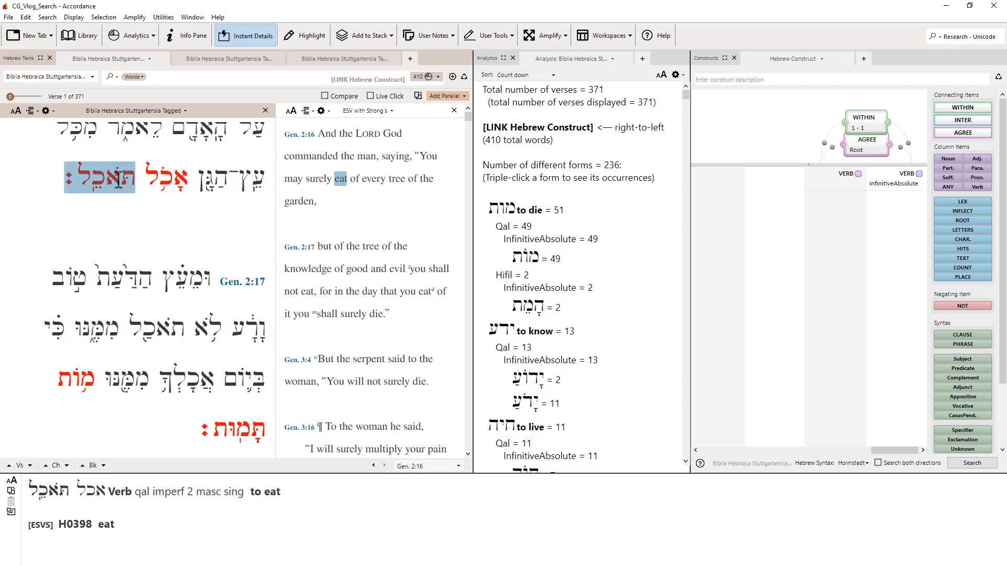
scroll(169, 272, "down", 3)
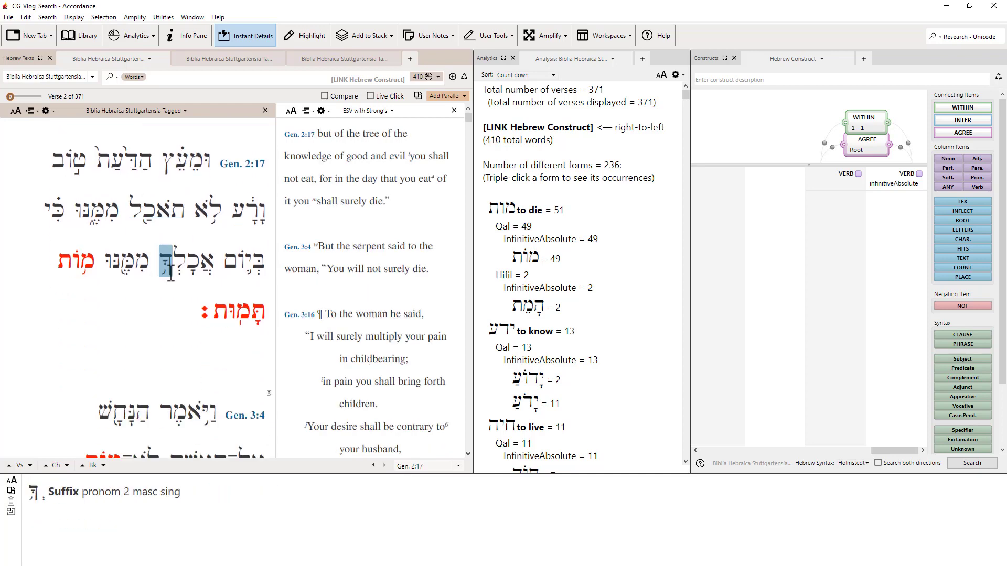
scroll(169, 272, "down", 6)
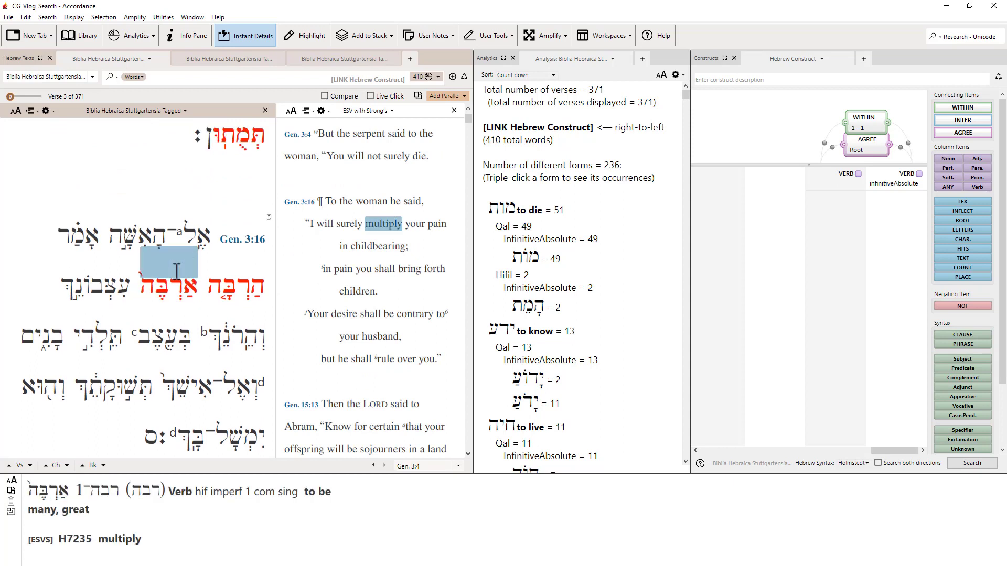
Review the highlighted infinitive absolute verb pairs and their parsing from Gen. 3:16 through Gen. 17:13.
scroll(197, 217, "up", 1)
scroll(247, 287, "down", 2)
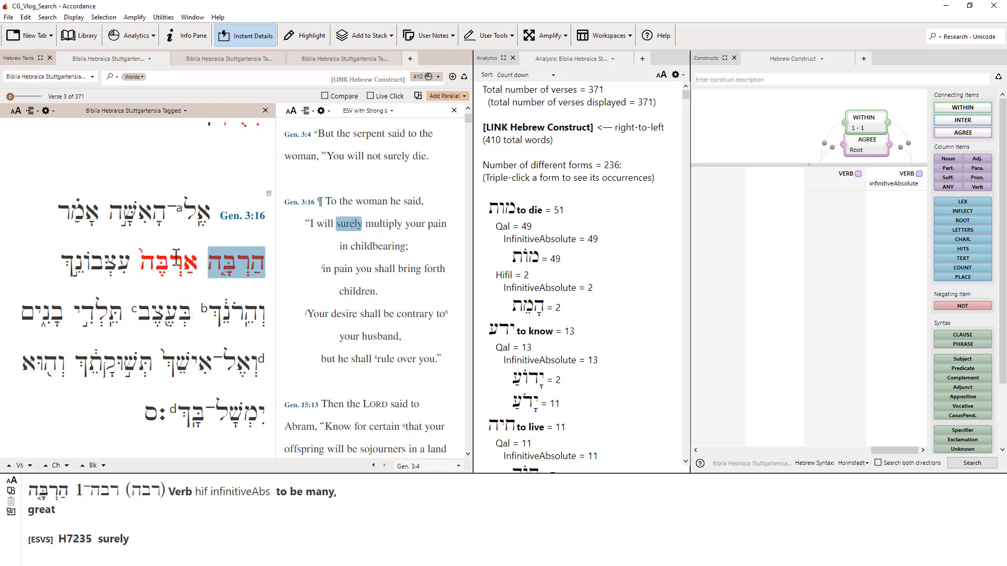
scroll(170, 267, "down", 3)
scroll(172, 279, "down", 3)
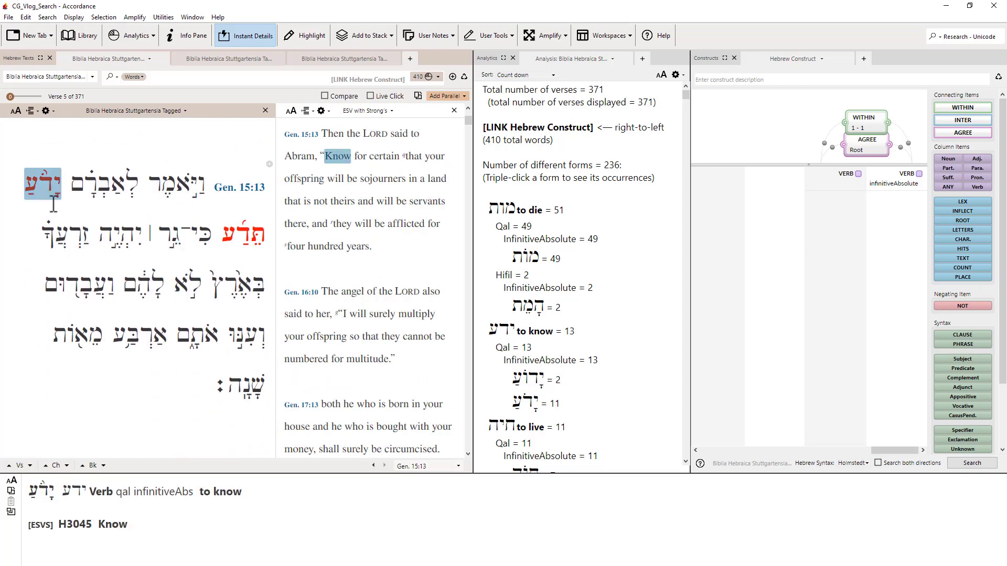
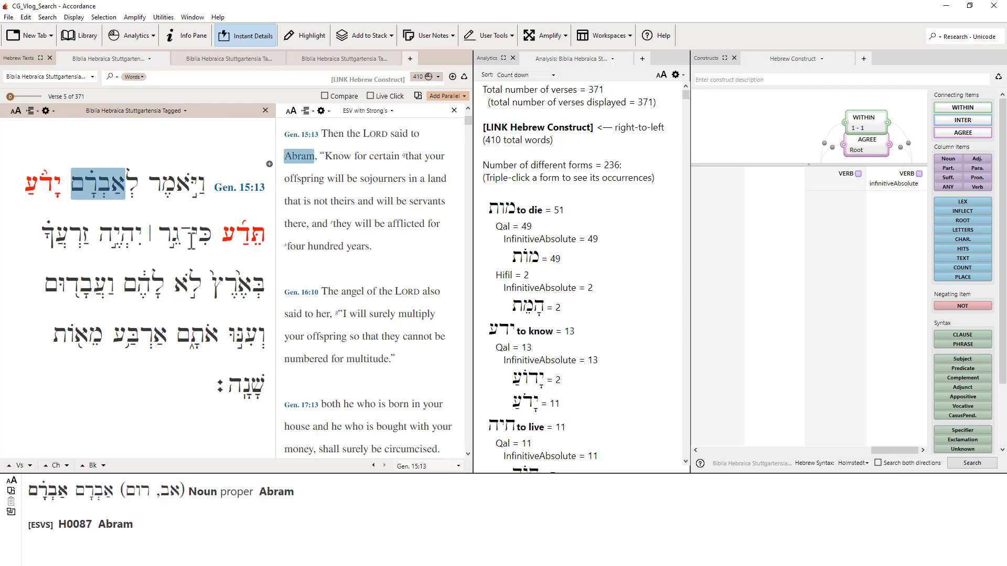
scroll(158, 283, "down", 5)
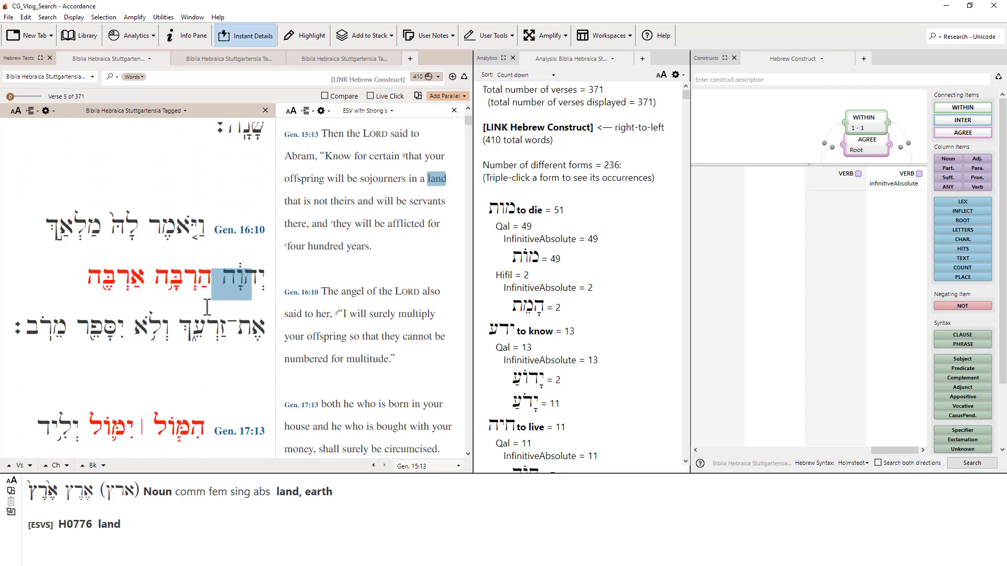
scroll(158, 283, "down", 3)
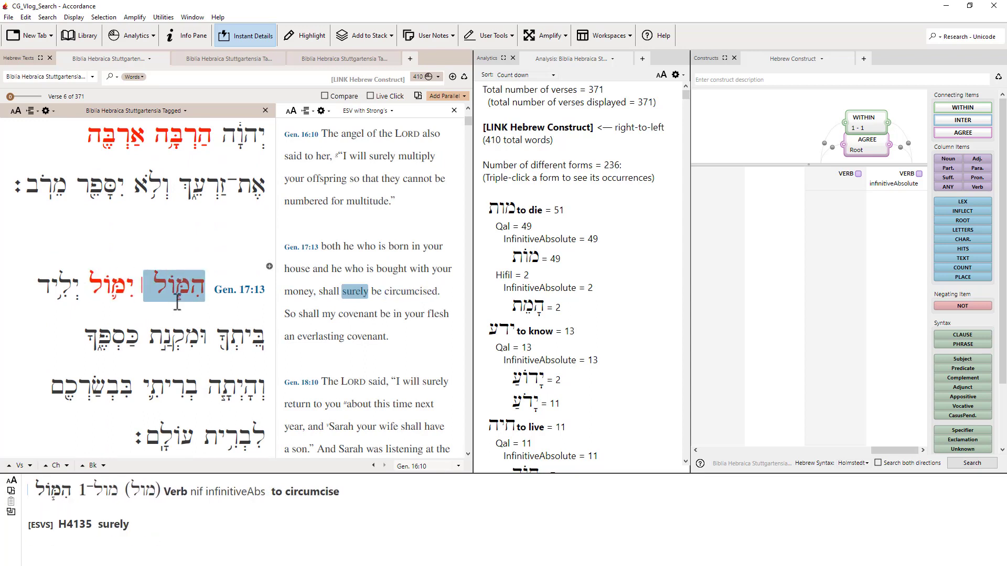
scroll(179, 299, "down", 1)
scroll(176, 286, "down", 3)
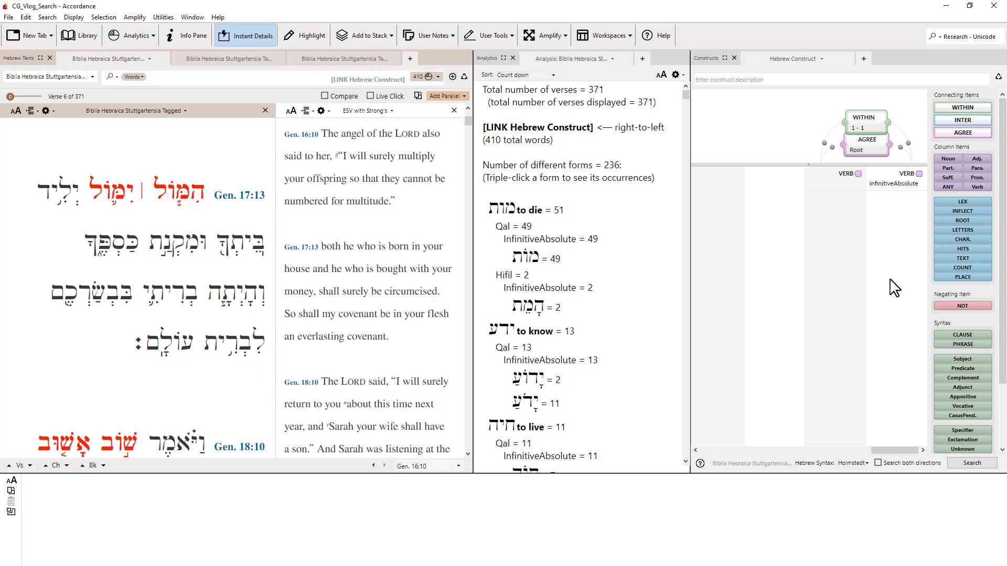
Remove the WITHIN and AGREE connections and add the exact lexeme הלך beneath the infinitive absolute verb.
left_click(907, 222)
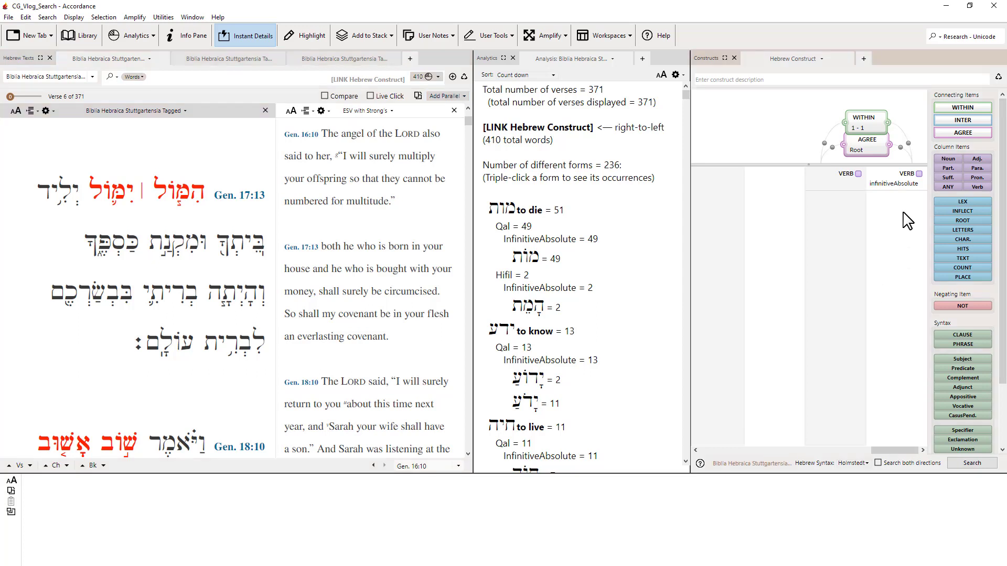
mouse_move(871, 141)
left_mouse_down()
mouse_move(869, 156)
mouse_move(870, 122)
mouse_move(881, 152)
left_mouse_up()
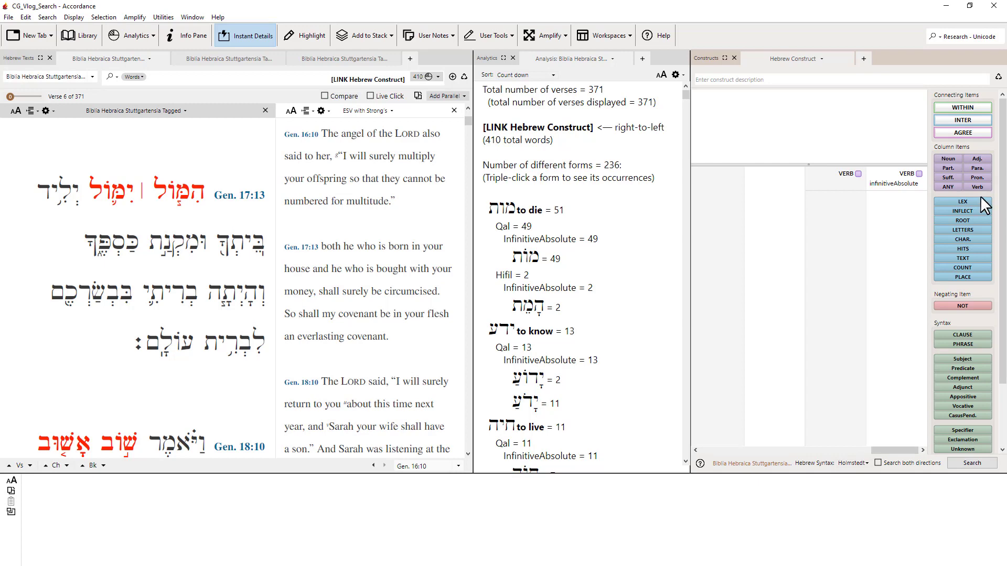
left_click_drag(976, 199, 892, 201)
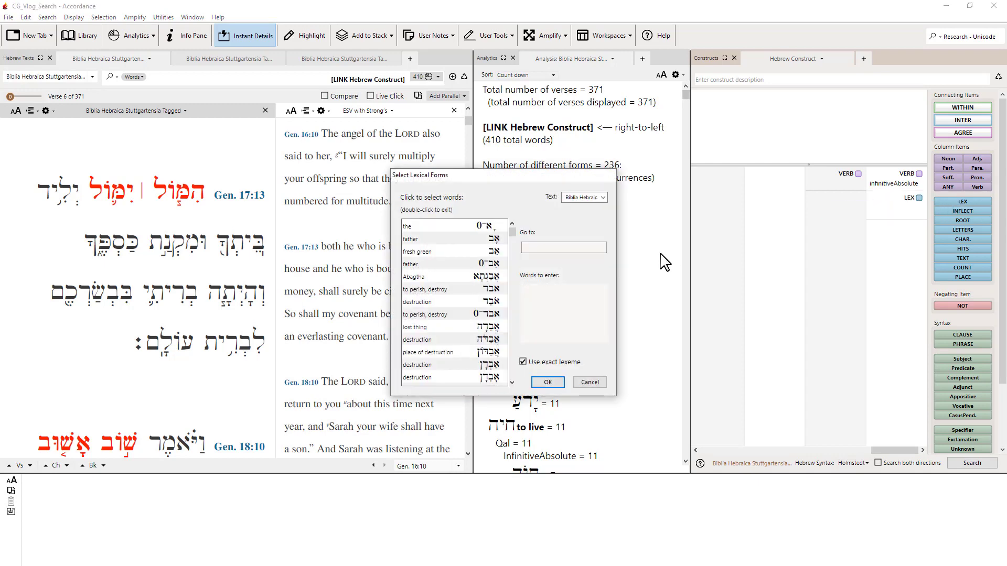
type("חלכ")
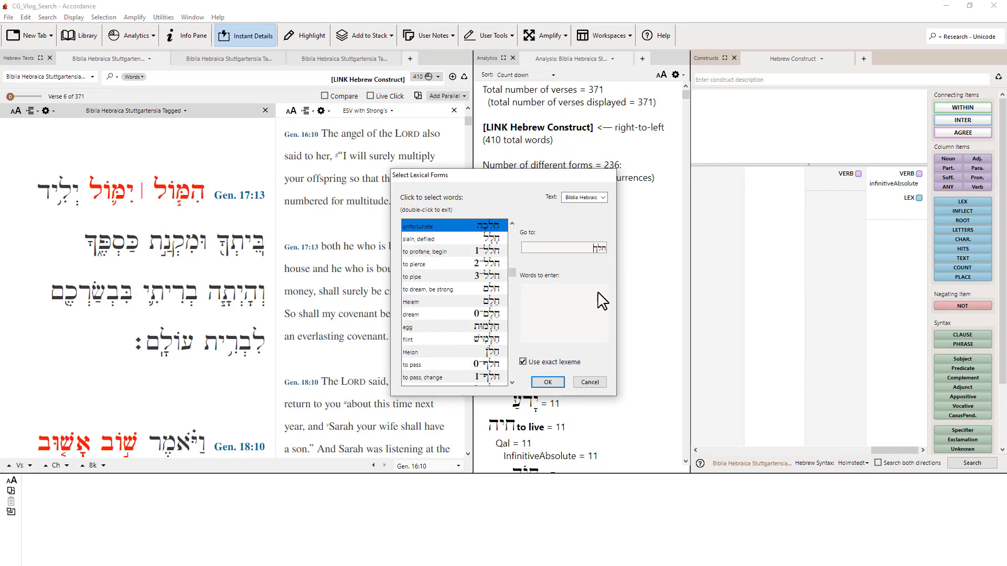
key("BackSpace")
key("BackSpace")
key("BackSpace")
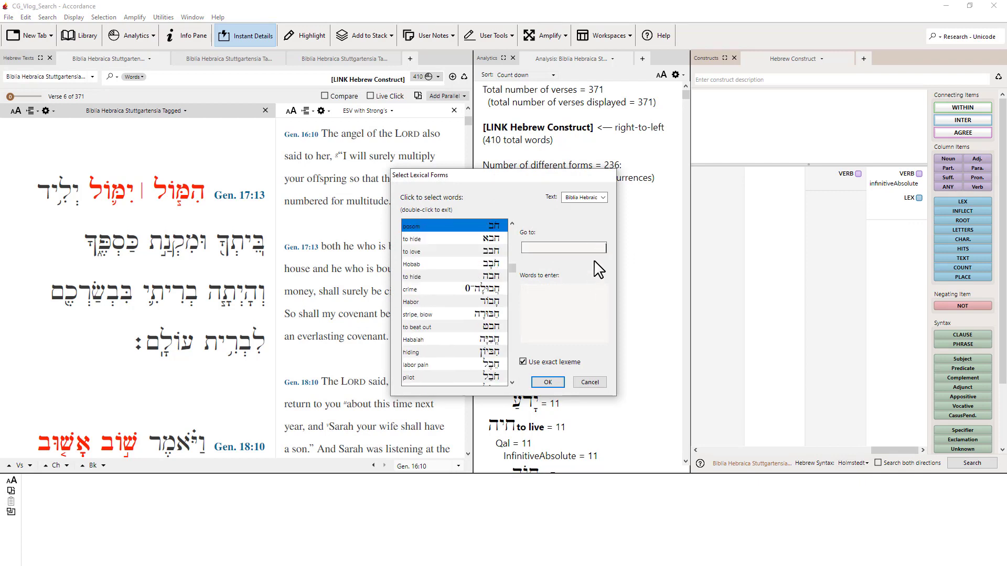
type("הלך")
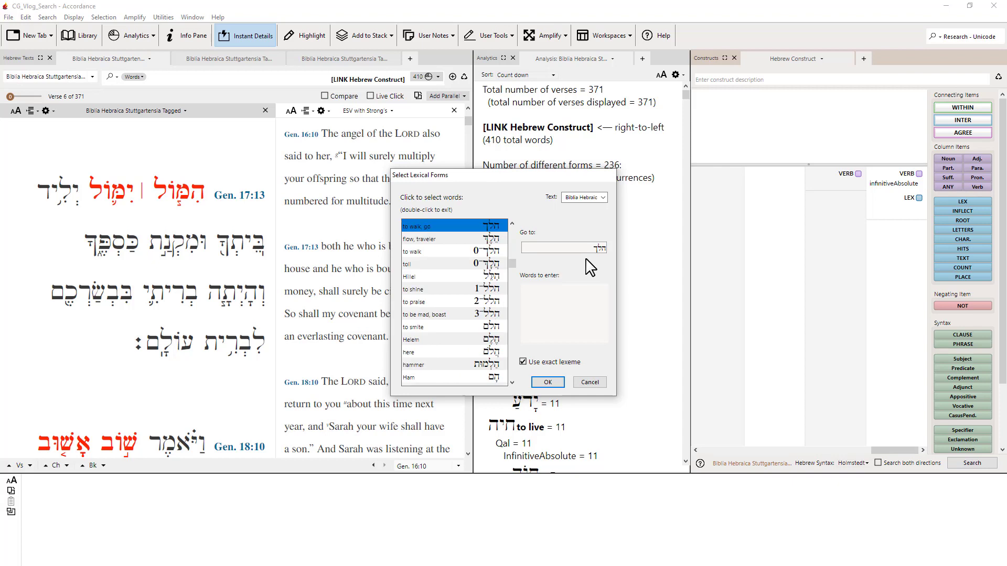
left_click(561, 382)
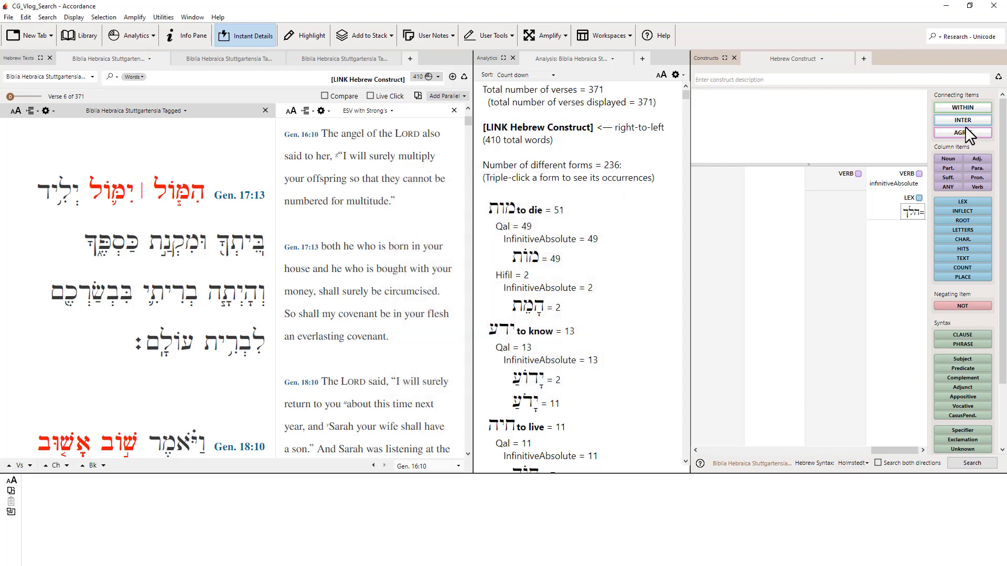
Connect the two verb columns with a WITHIN item set to 1 to 2 words.
left_click_drag(968, 110, 866, 123)
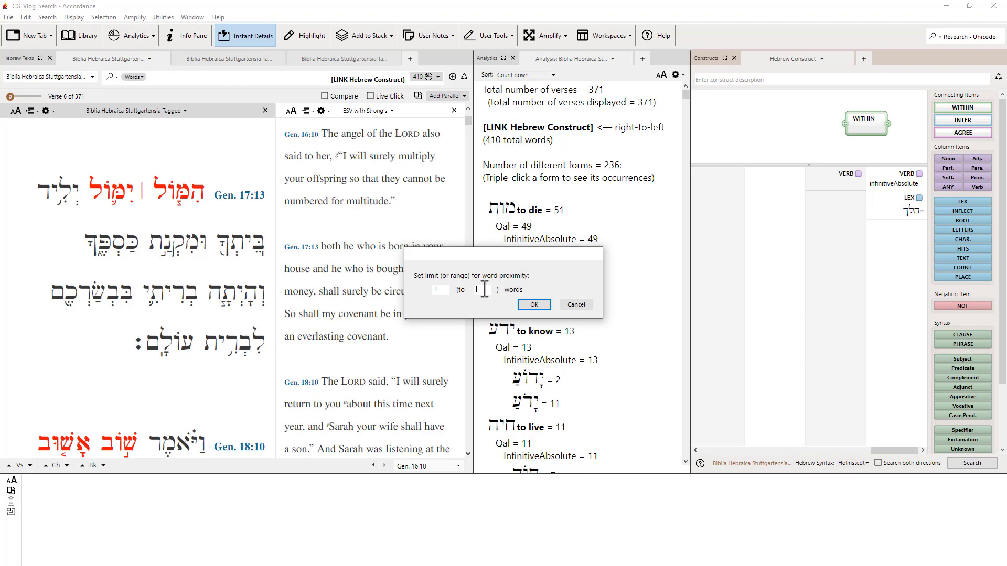
type("2")
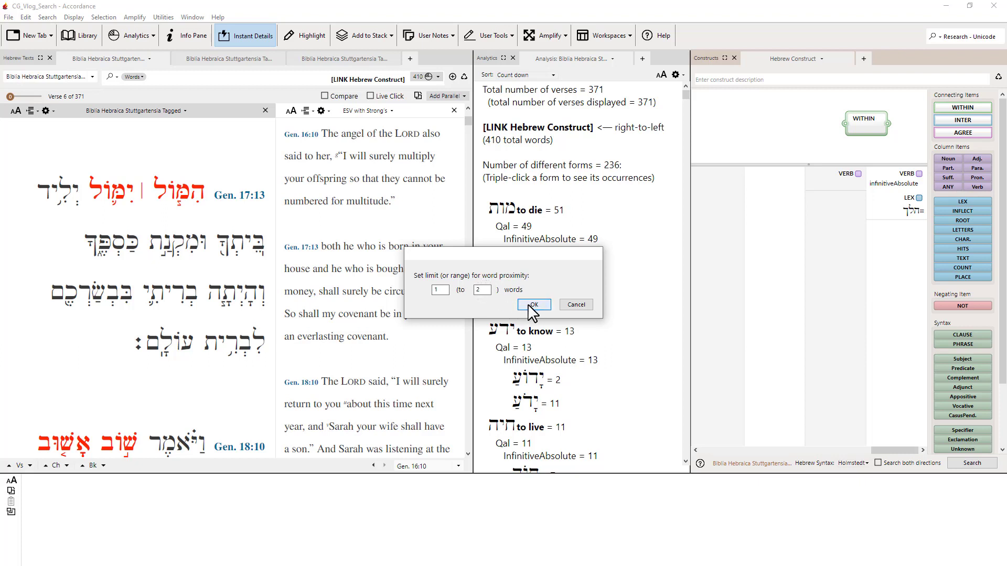
left_click(531, 306)
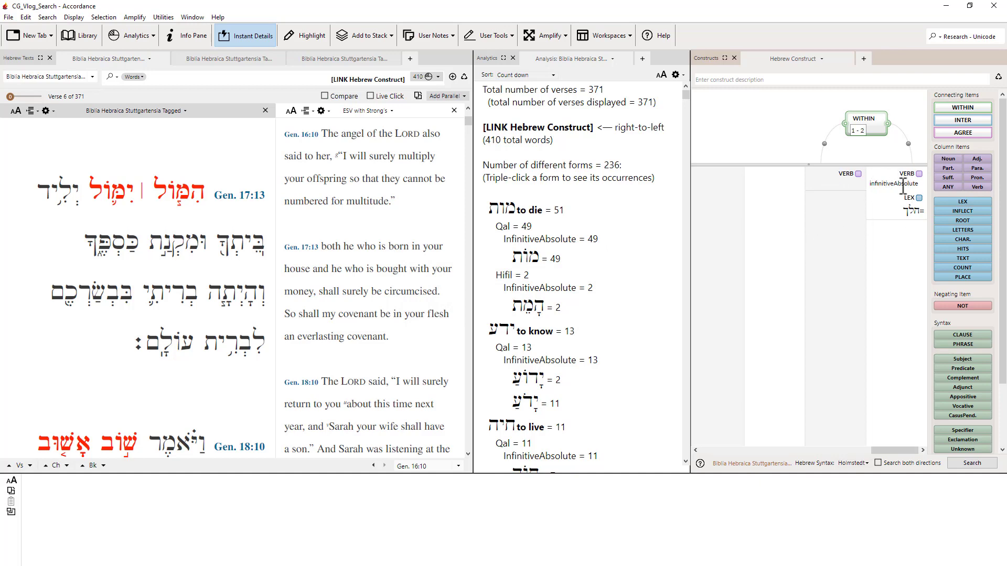
Run the construct search and review the highlighted הלך infinitive absolutes and adjoining verbs from Gen. 8:3 through Gen. 26:13.
left_click(971, 464)
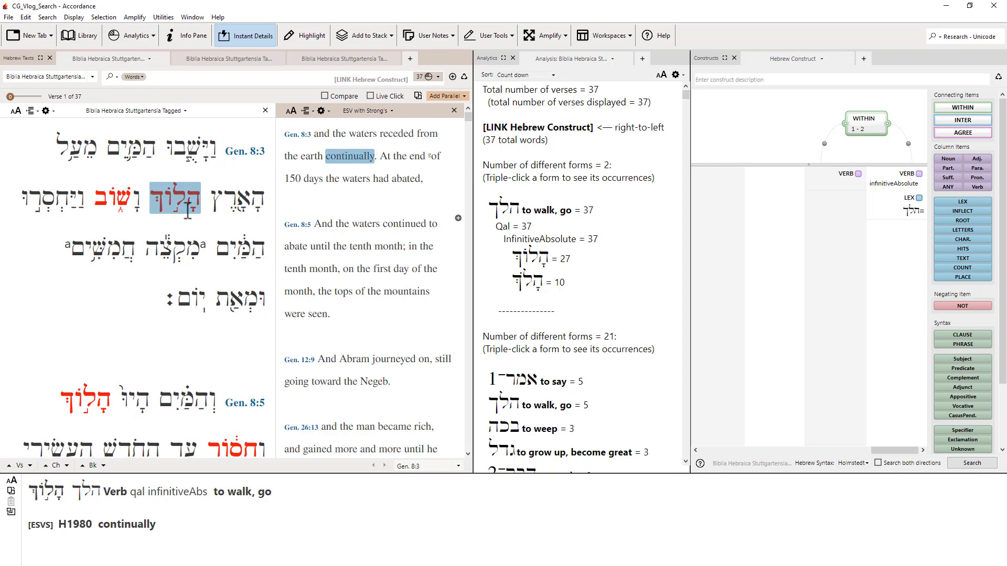
scroll(187, 207, "down", 3)
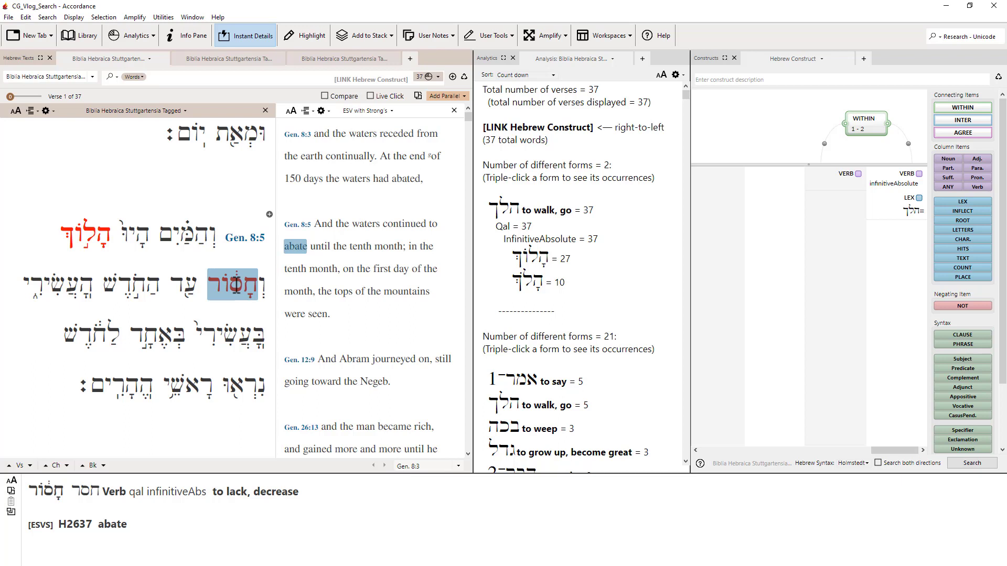
scroll(236, 284, "up", 3)
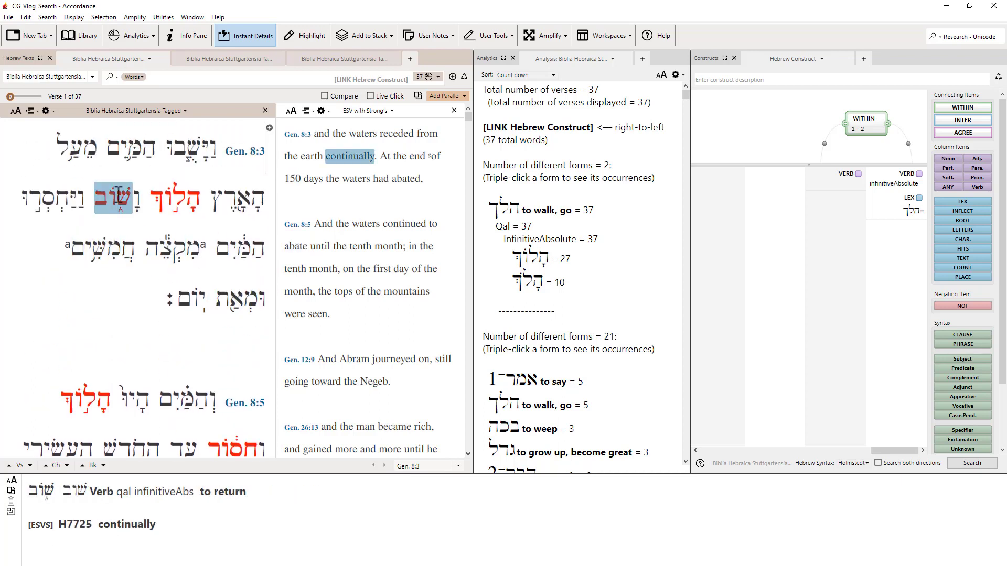
scroll(120, 195, "down", 3)
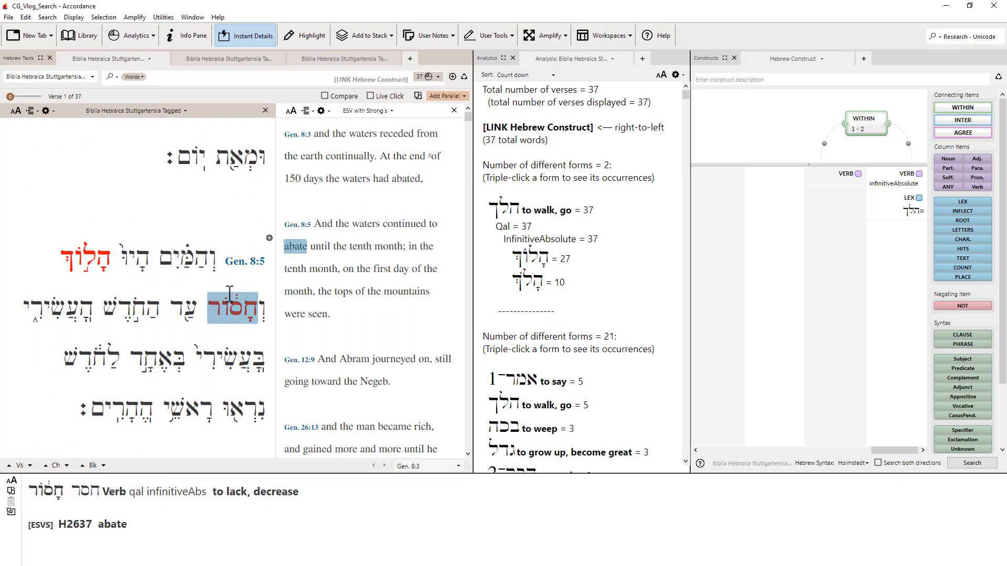
scroll(230, 295, "down", 4)
scroll(229, 295, "down", 1)
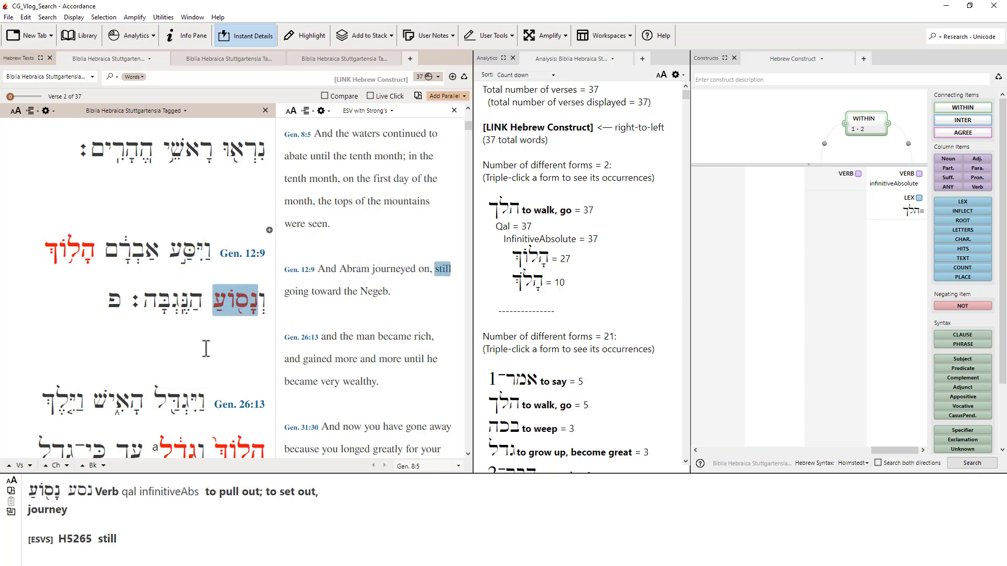
scroll(206, 349, "down", 3)
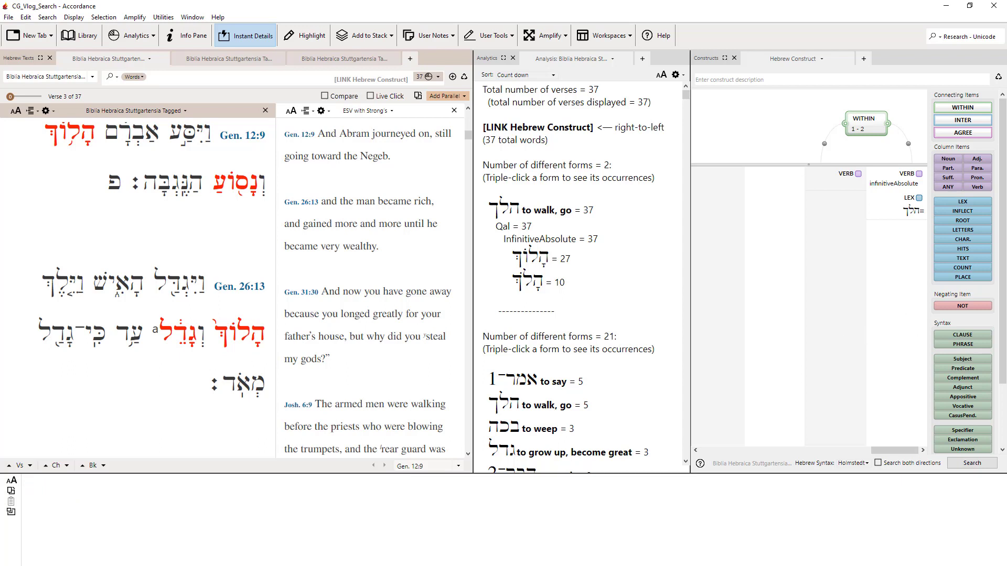
Clear the construct by removing the הלך lexeme, both Verb items and the WITHIN connection.
left_click_drag(894, 200, 899, 206)
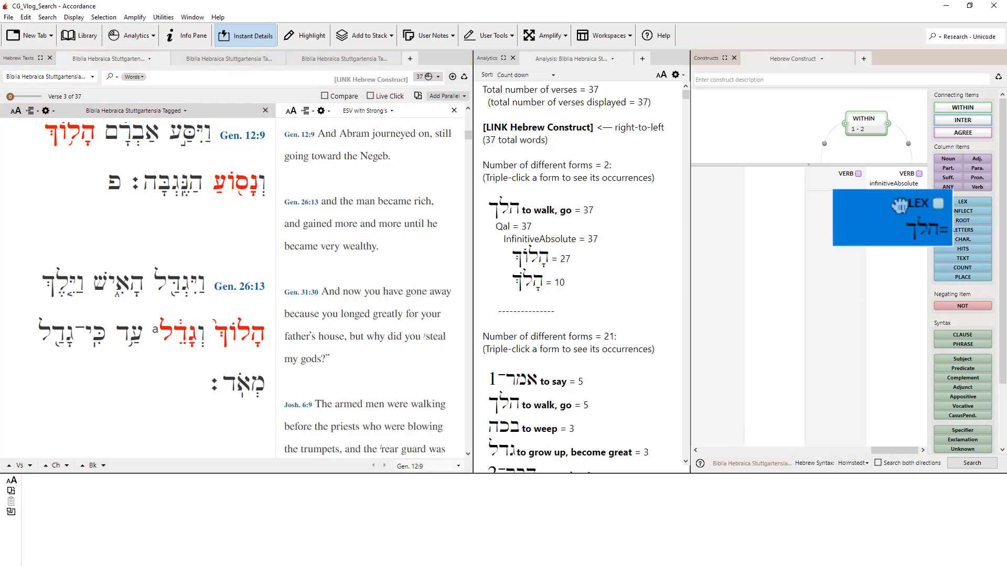
left_click(845, 174)
key("Delete")
left_click(901, 175)
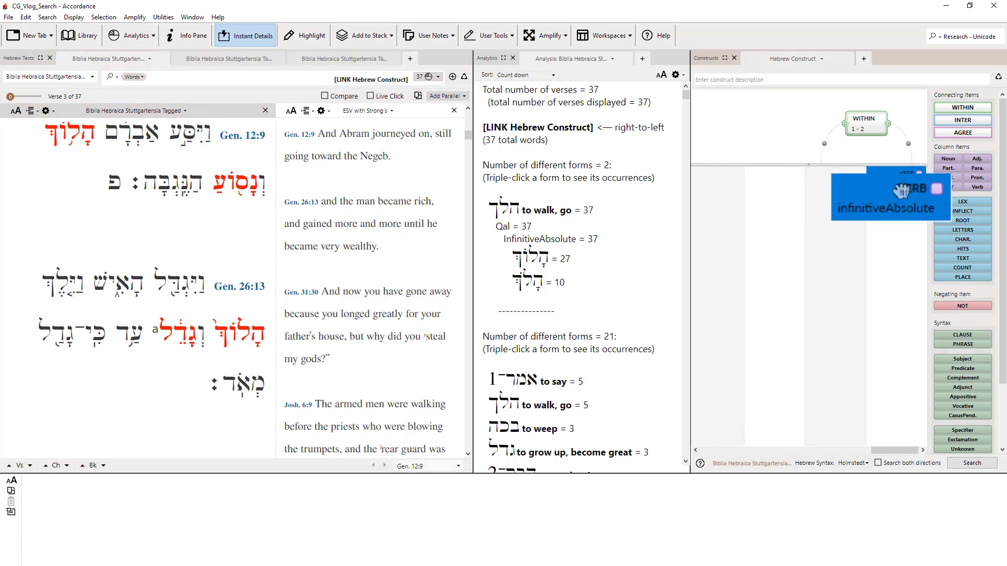
key("Delete")
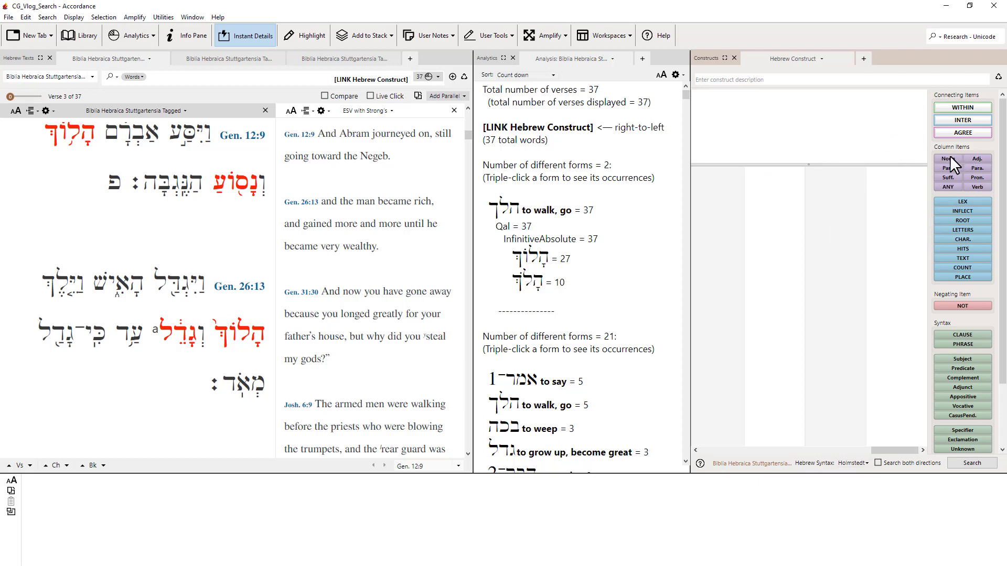
Add a LEX item with the exact lexeme יהוה to the construct's rightmost column and run the search.
left_click_drag(963, 201, 901, 196)
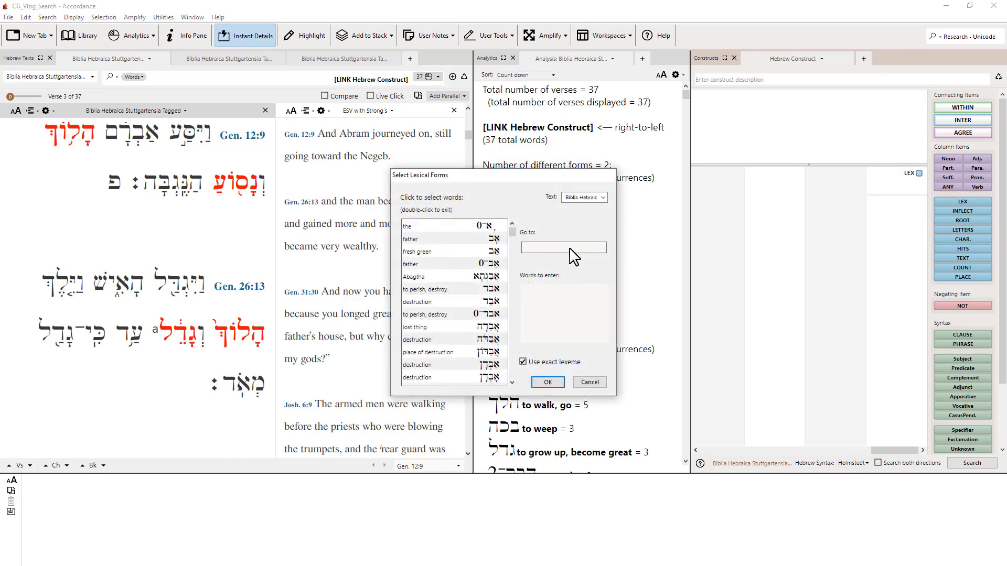
type("יהוה")
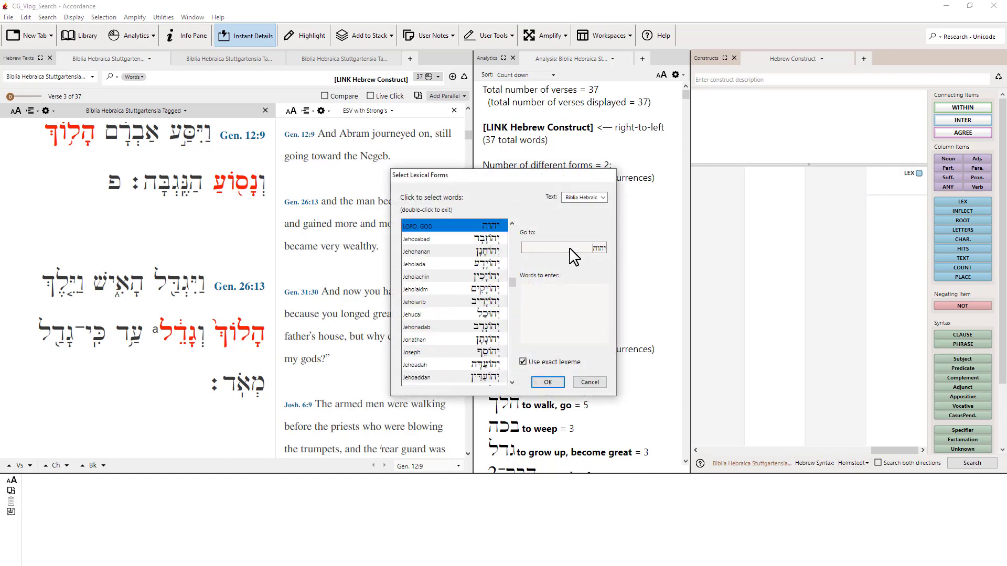
left_click(548, 382)
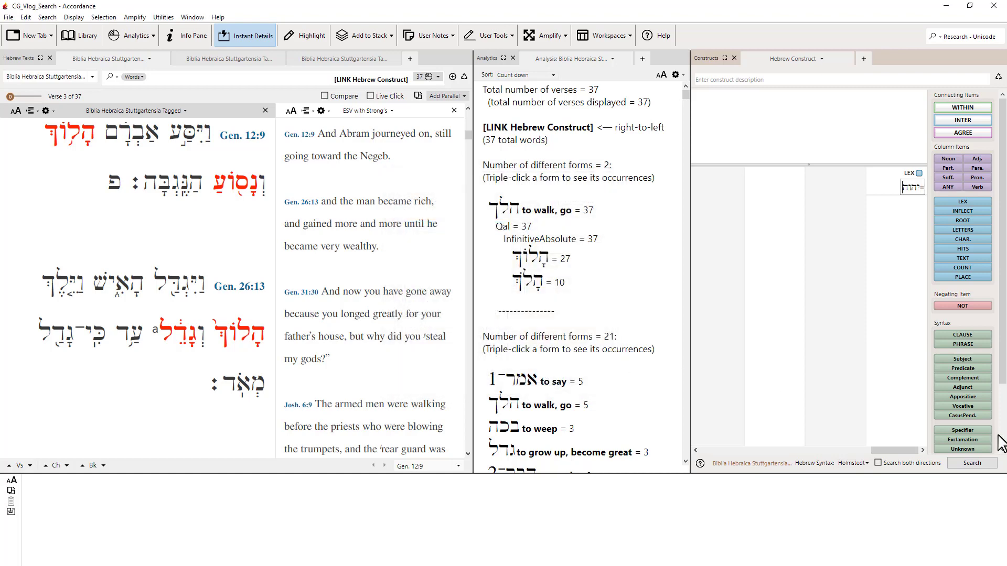
left_click(985, 464)
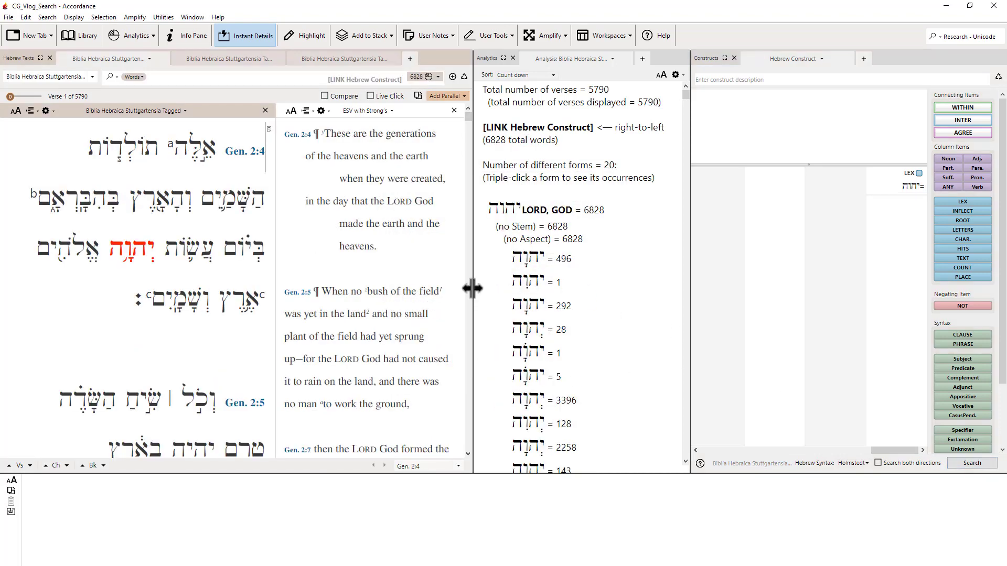
Widen the analysis pane and set the analysis's secondary sort to Count down.
left_click_drag(467, 288, 397, 288)
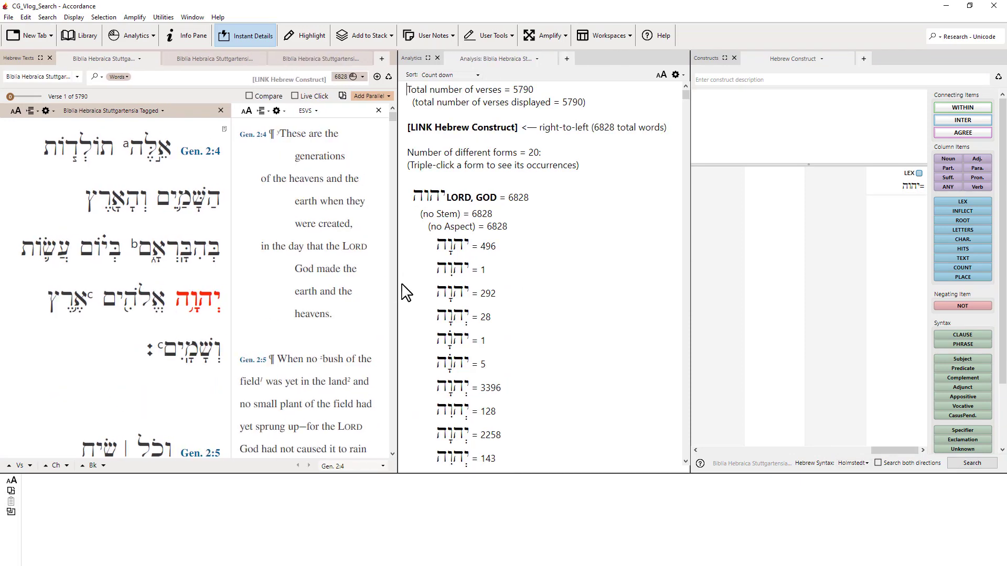
left_click(586, 257)
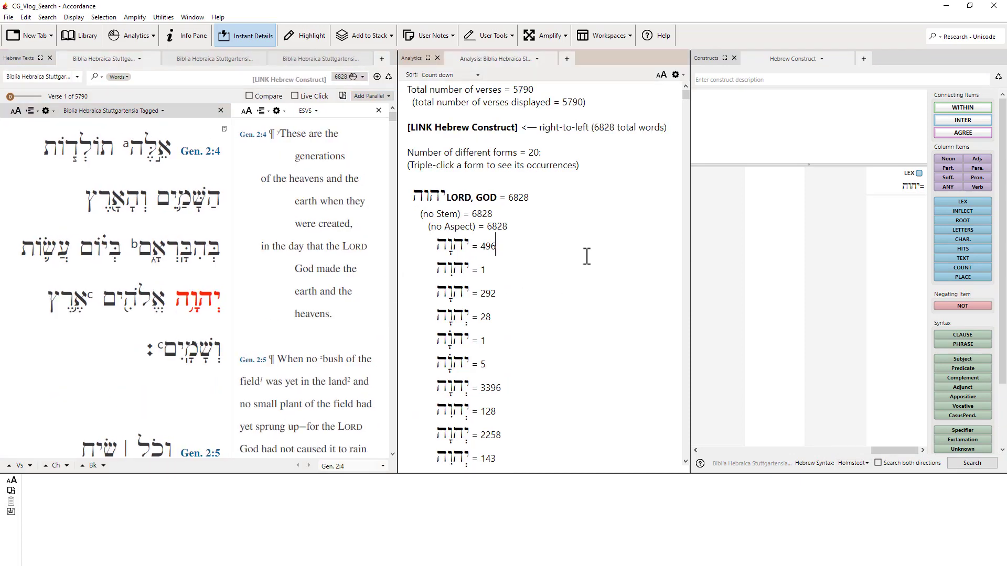
key("ctrl+t")
left_click(669, 262)
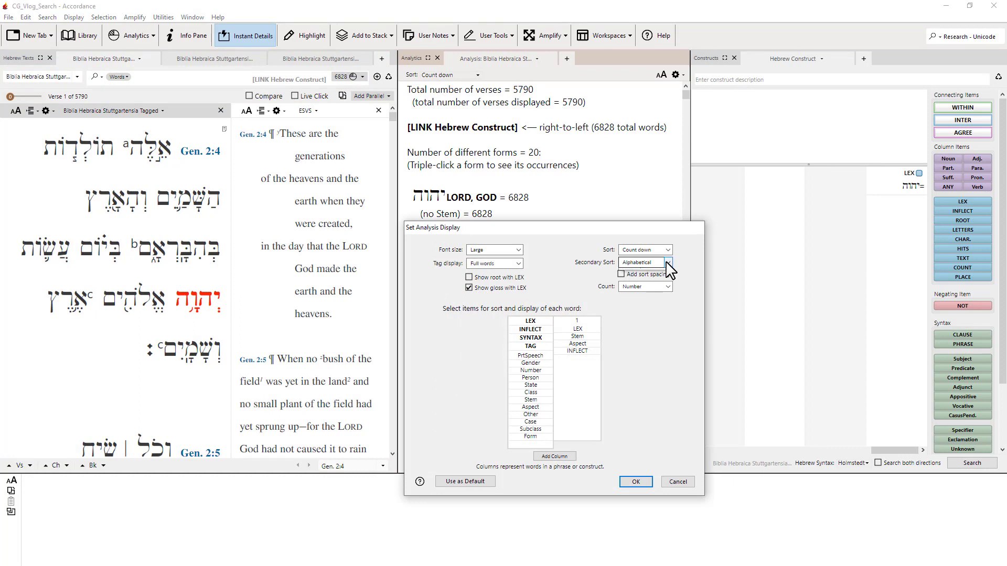
left_click(660, 283)
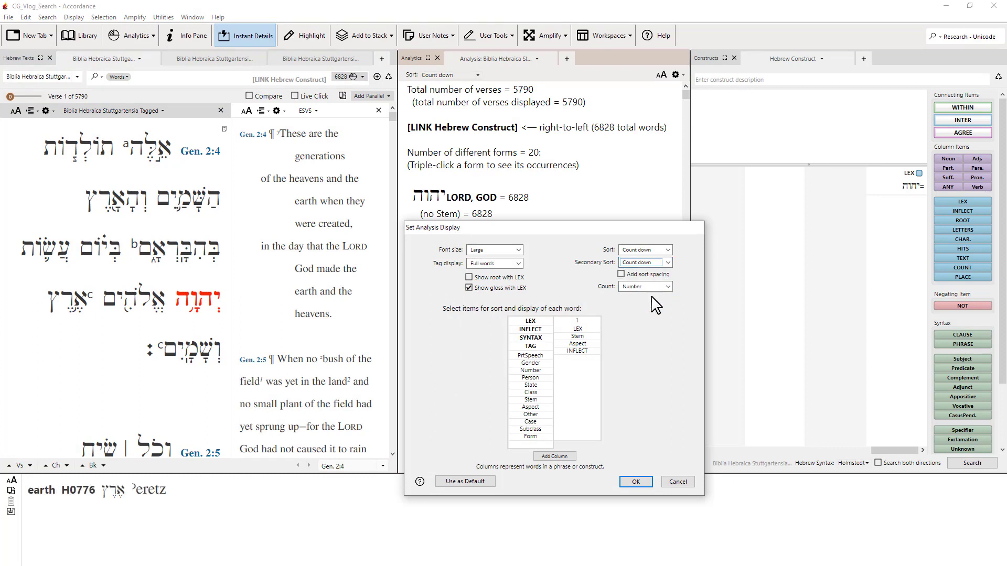
left_click(636, 481)
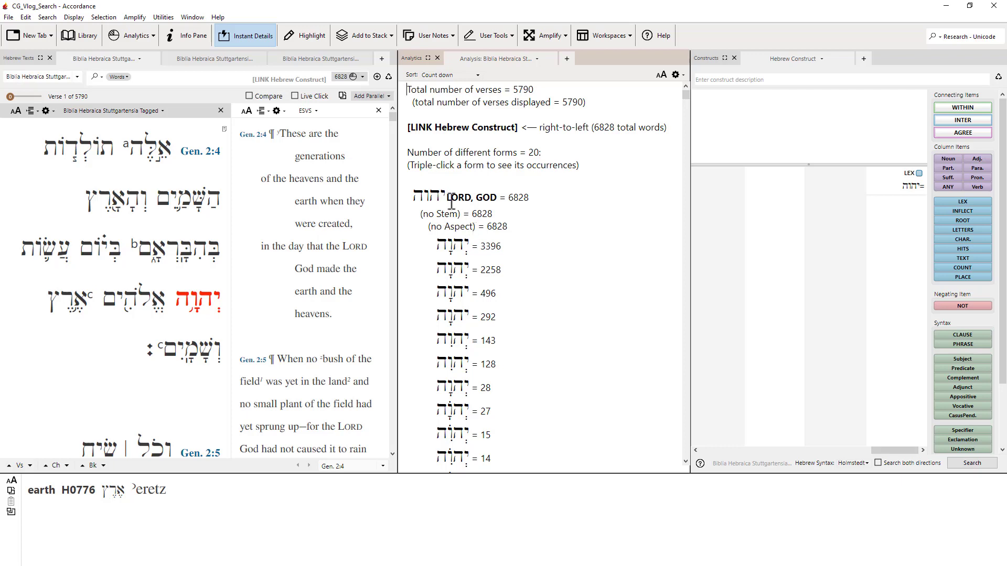
Remove Stem and Aspect from the analysis display so that only LEX and INFLECT remain.
left_click(587, 244)
key("ctrl+t")
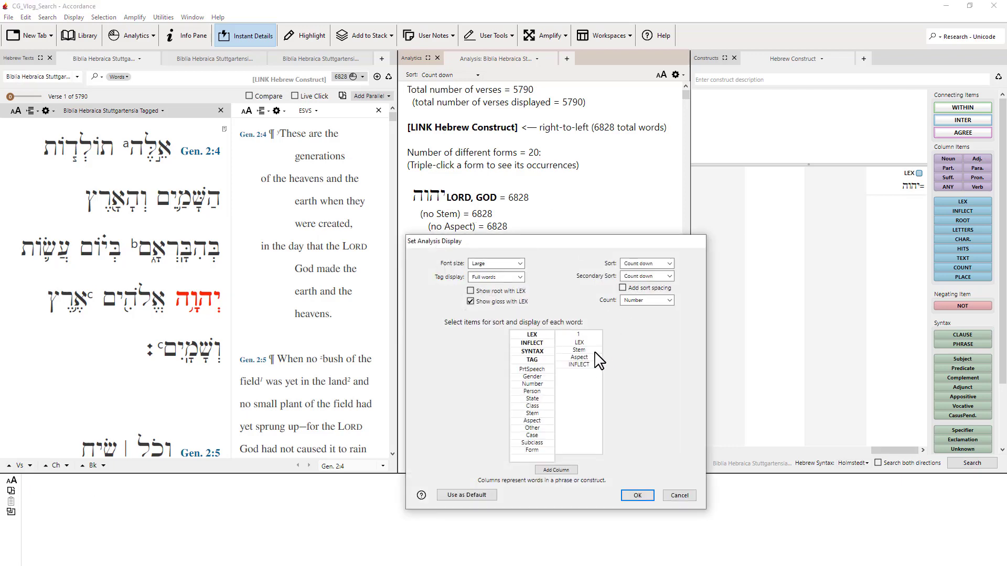
left_click(594, 353)
key("Delete")
left_click(588, 350)
key("Delete")
left_click(637, 496)
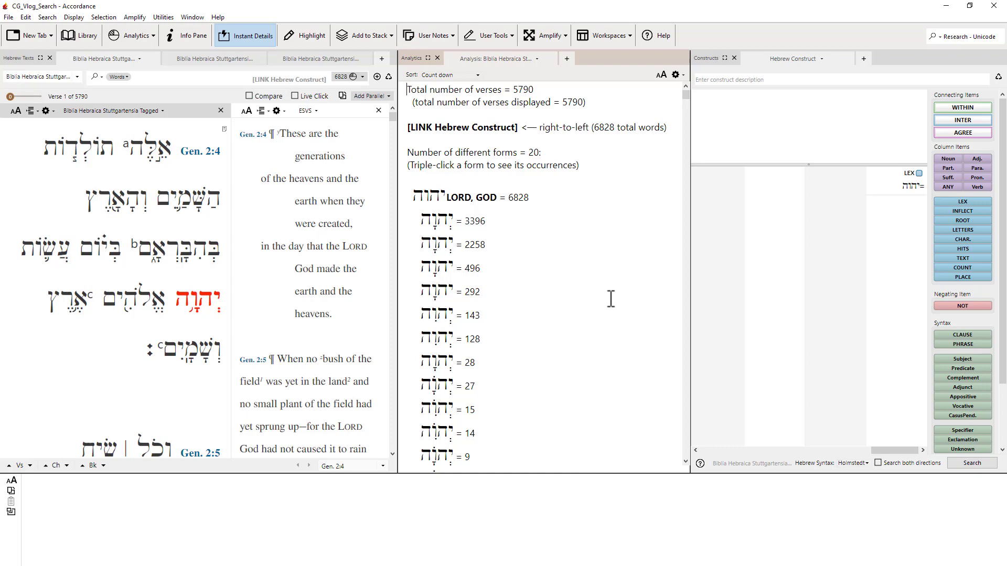
Examine the lexeme יהוה and the counts of its most frequent forms in the analysis.
double_click(444, 193)
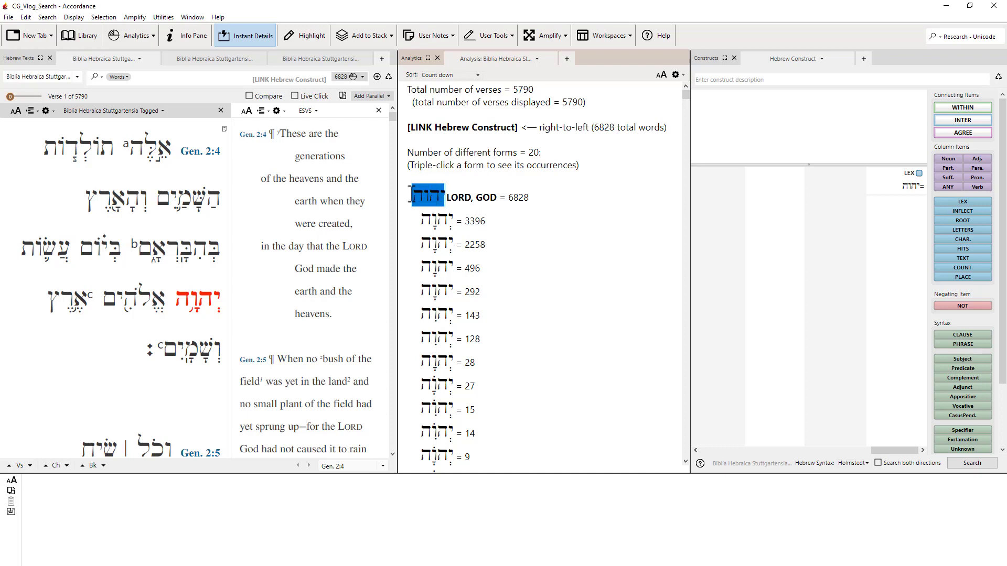
left_click(532, 220)
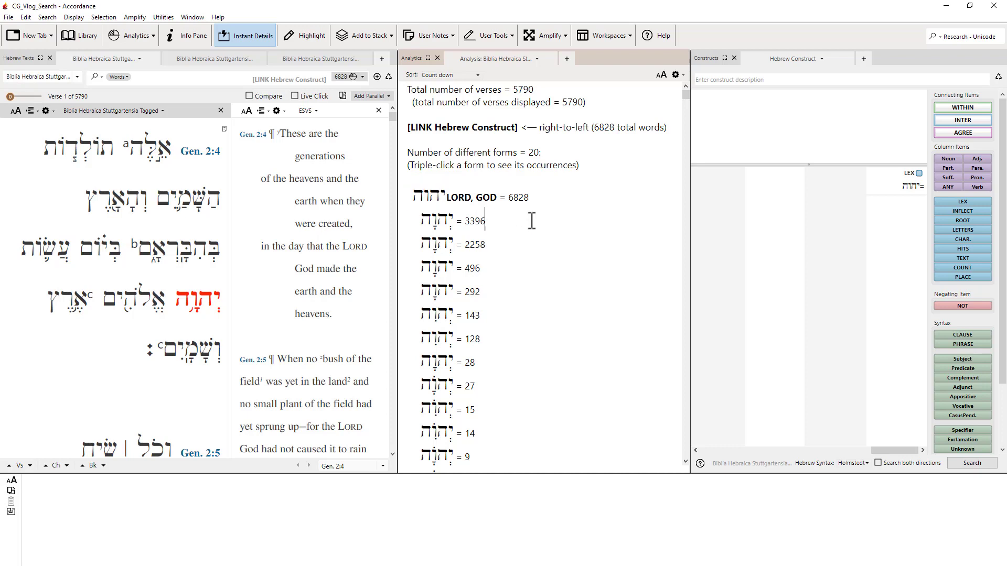
double_click(482, 221)
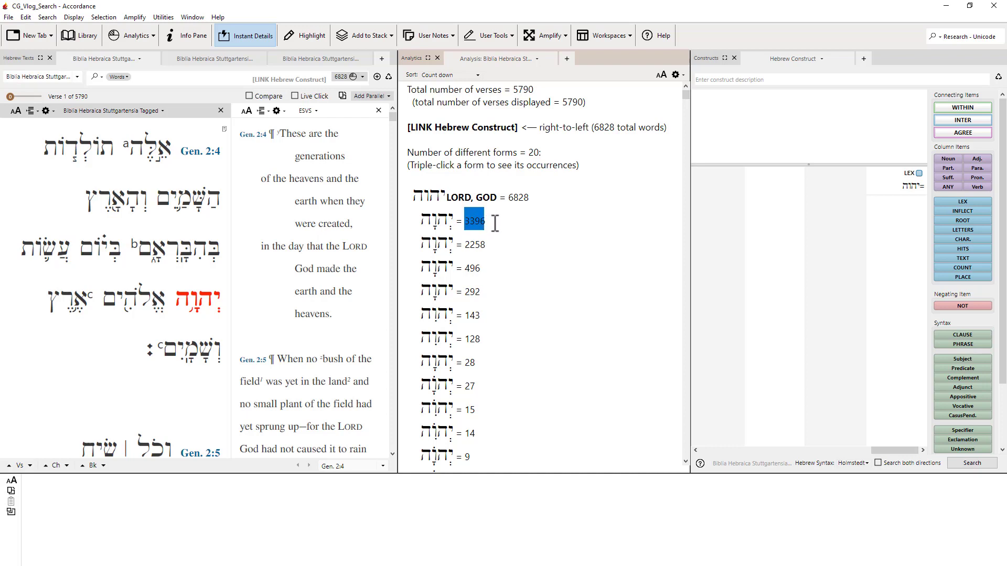
left_click(495, 222)
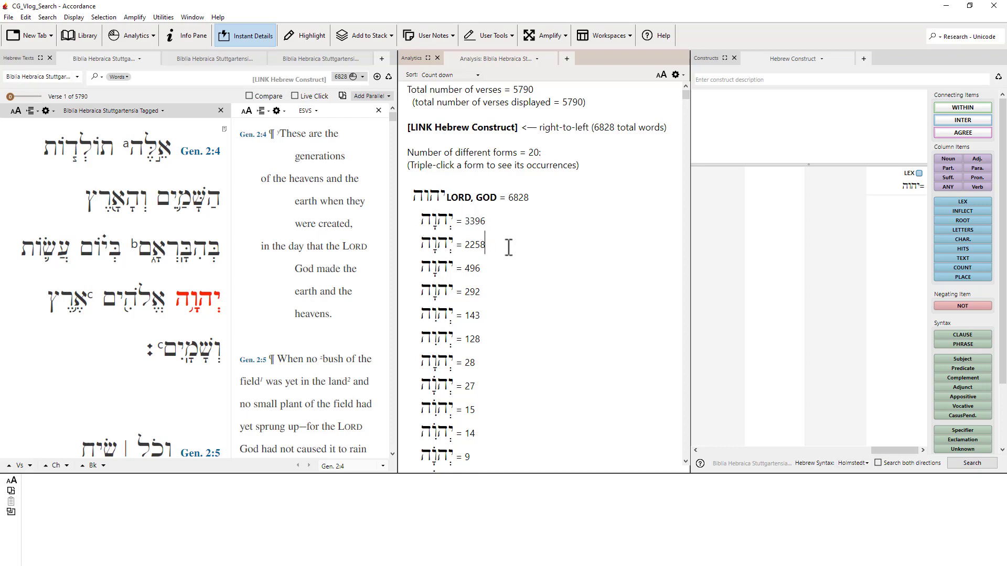
scroll(508, 247, "down", 1)
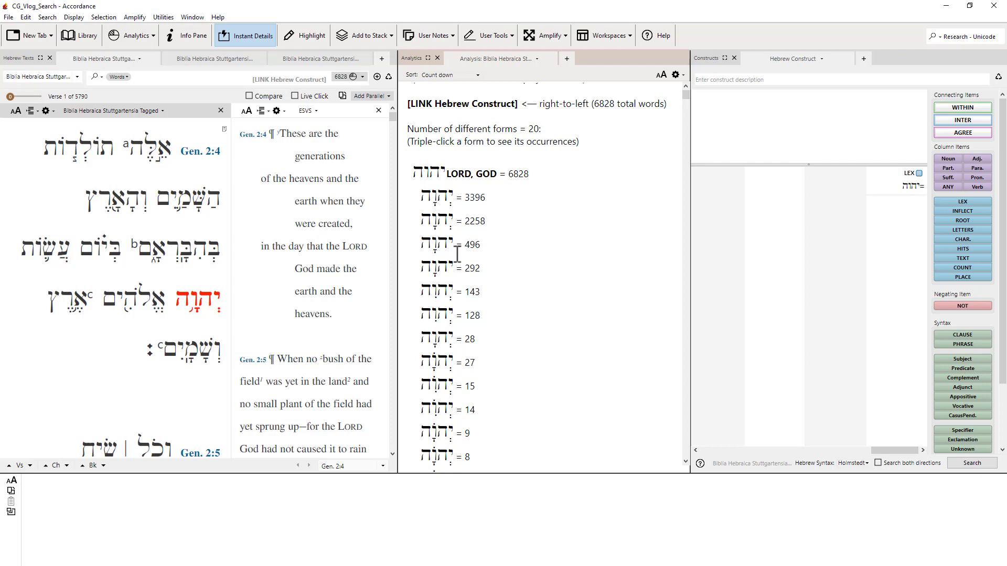
Show the occurrences of the יהוה form counted 496 and review the highlighted words from Gen. 4:3 through Gen. 13:14.
left_click_drag(484, 241, 443, 248)
triple_click(440, 243)
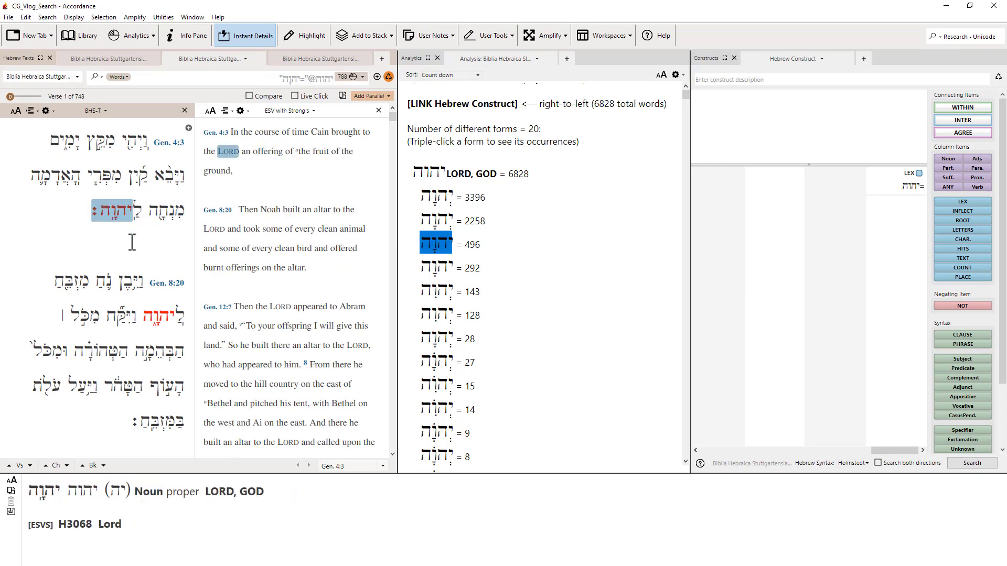
scroll(178, 278, "down", 5)
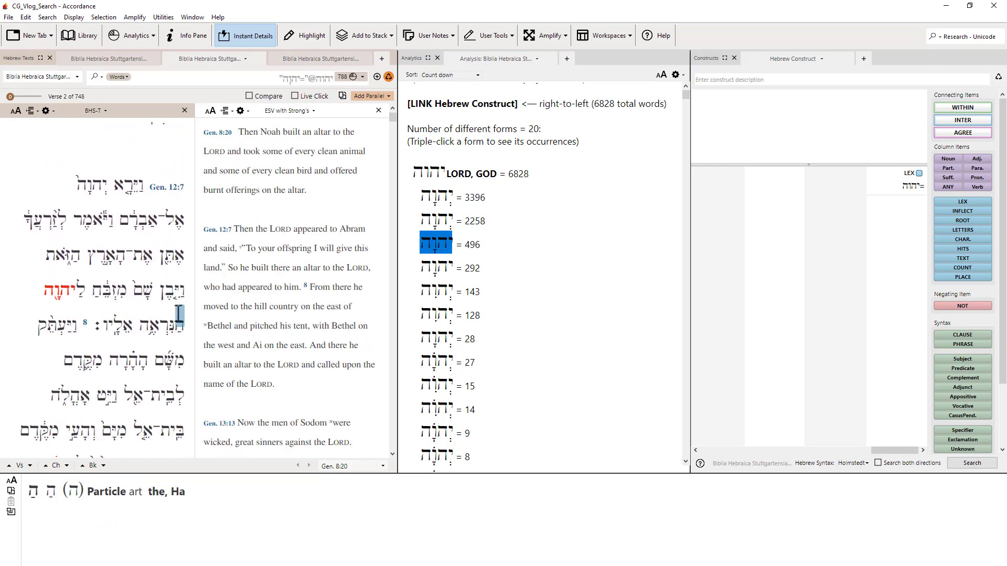
scroll(179, 315, "down", 5)
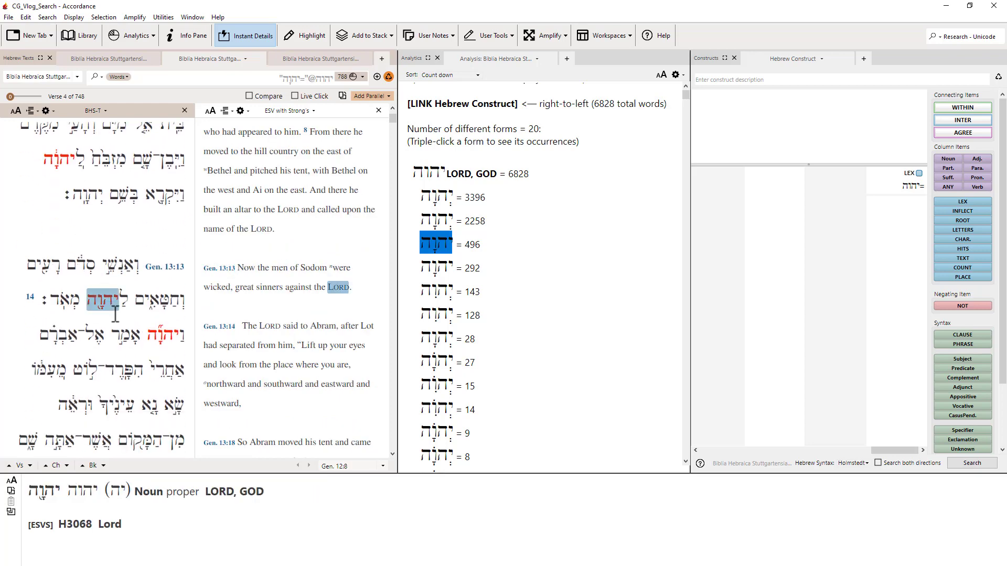
scroll(116, 314, "down", 2)
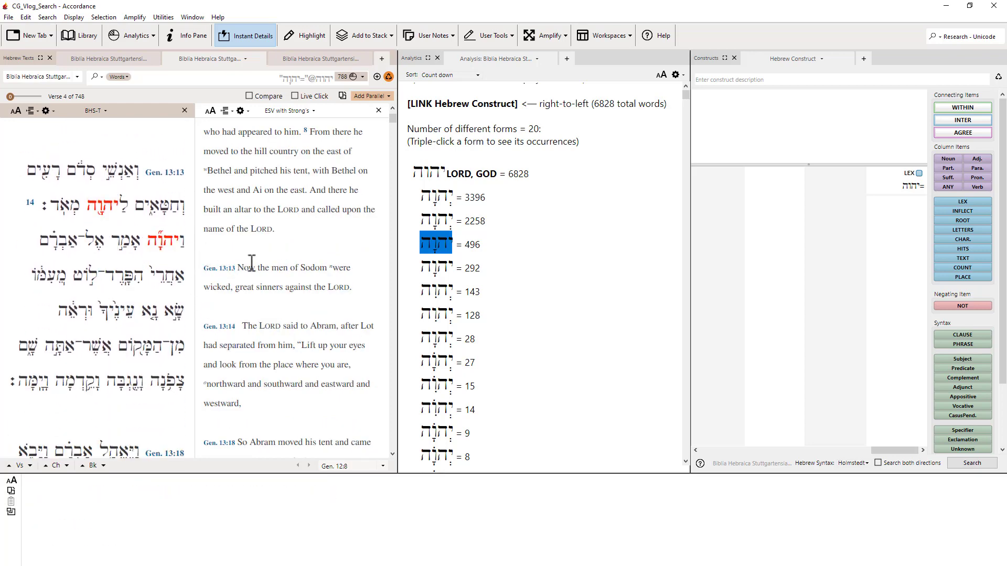
left_click(505, 244)
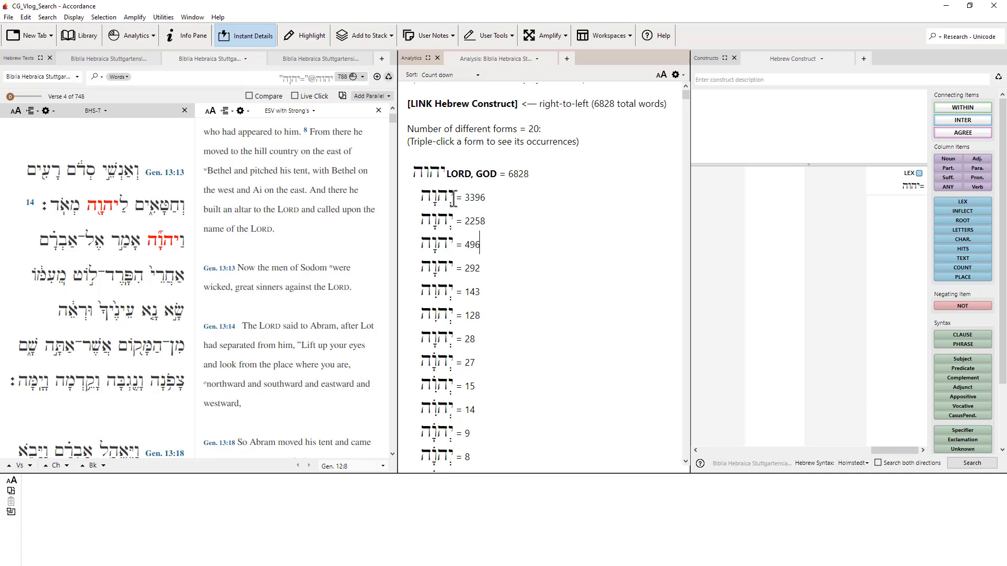
Show the occurrences of the יהוה form counted 128 and inspect the parsing of יהוה and the preceding אדני in Deut. 3:24.
triple_click(445, 316)
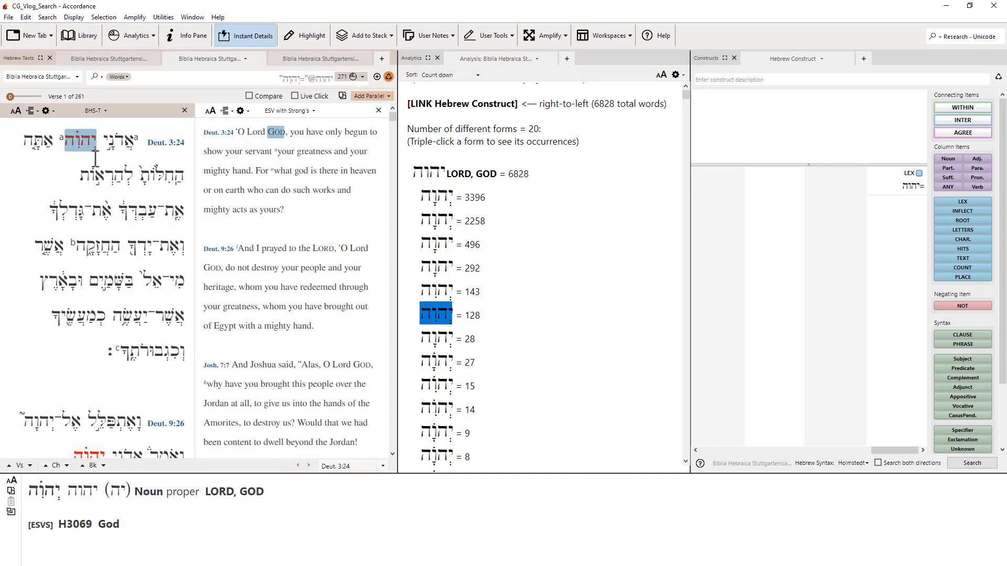
mouse_move(97, 159)
mouse_move(136, 144)
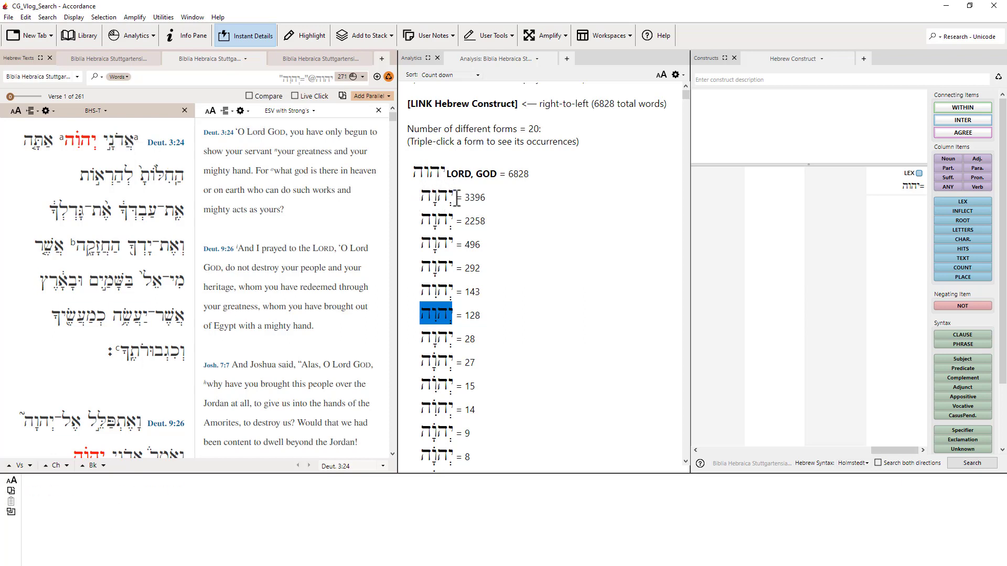
left_click_drag(453, 198, 427, 198)
left_click(506, 196)
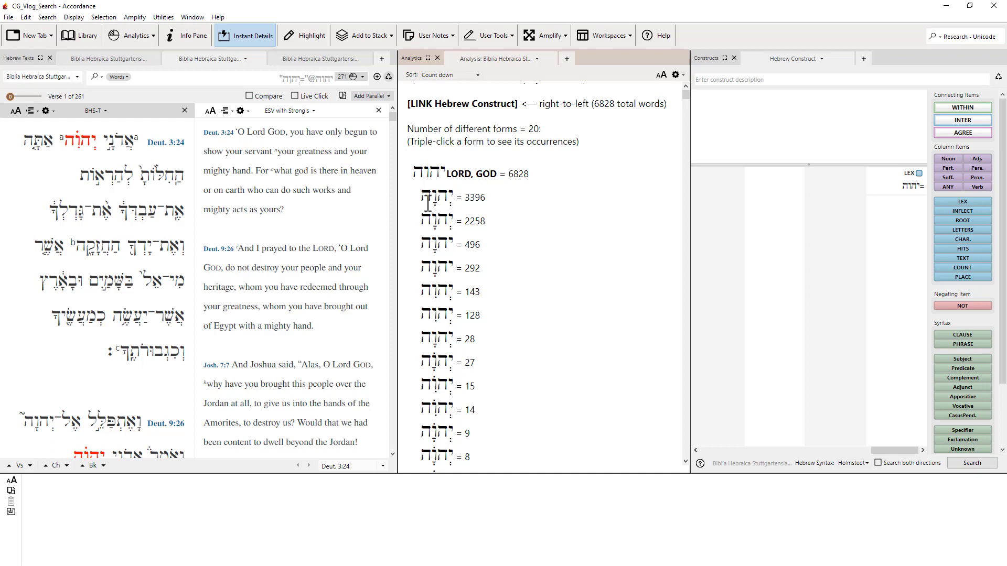
mouse_move(132, 141)
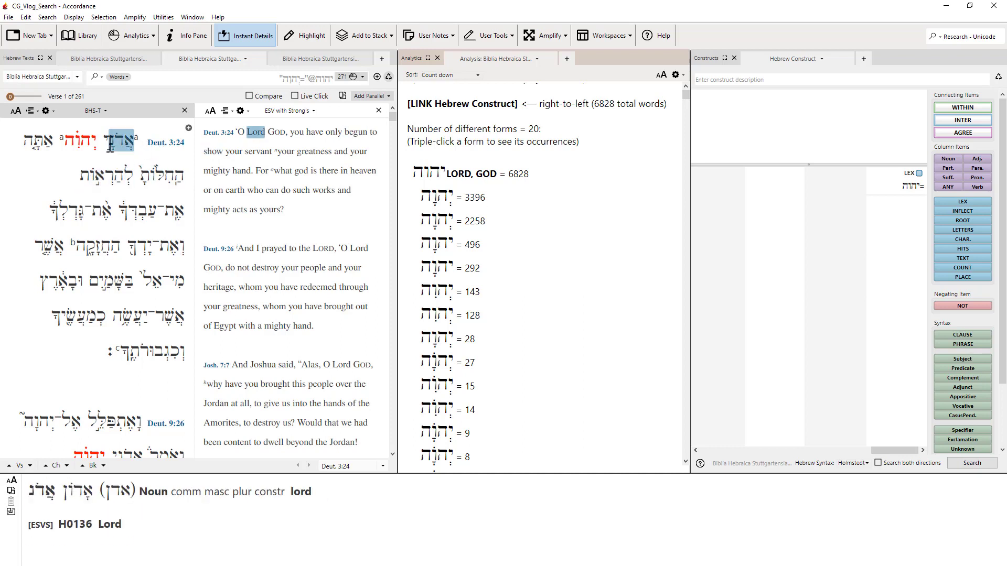
mouse_move(132, 171)
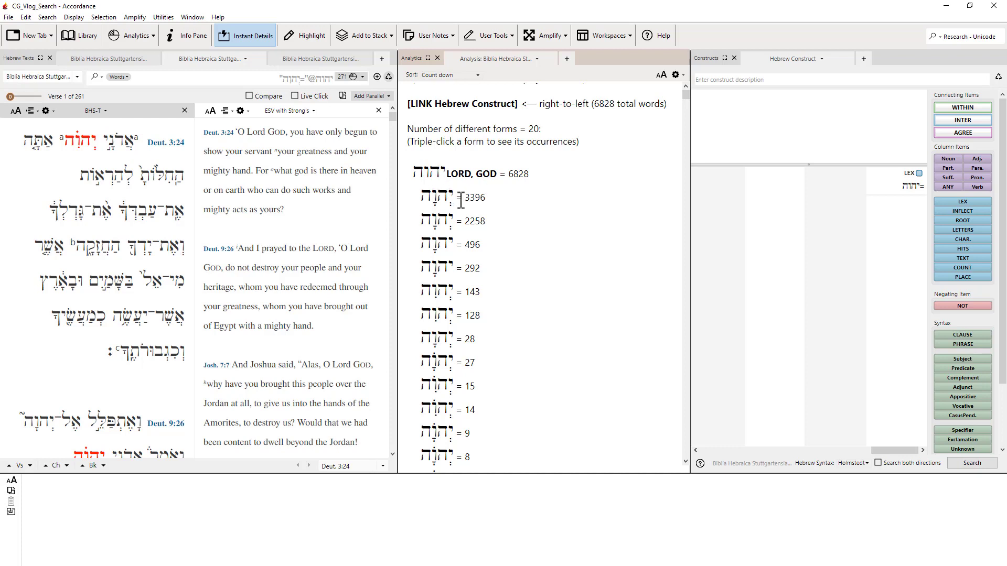
scroll(507, 337, "down", 1)
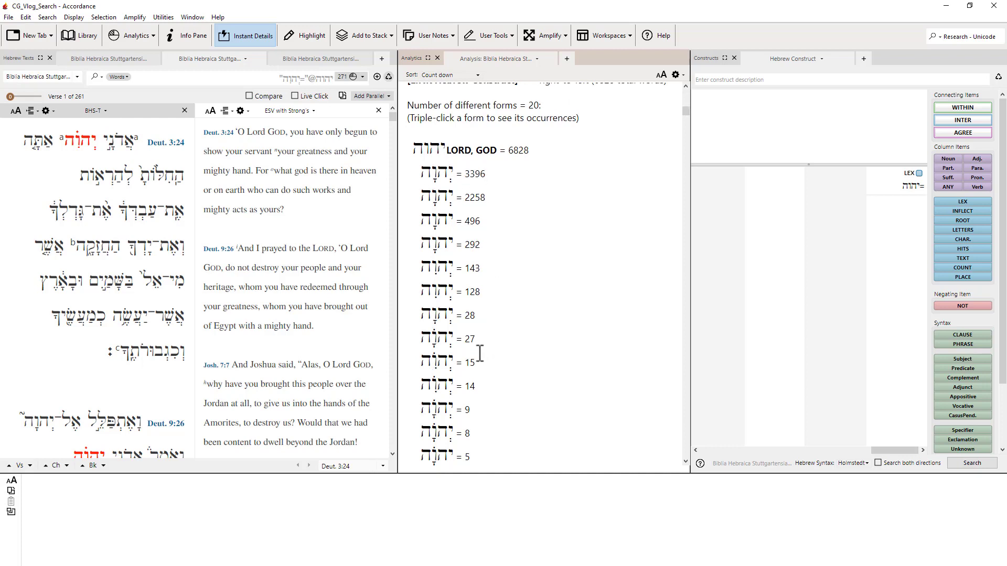
scroll(454, 333, "up", 1)
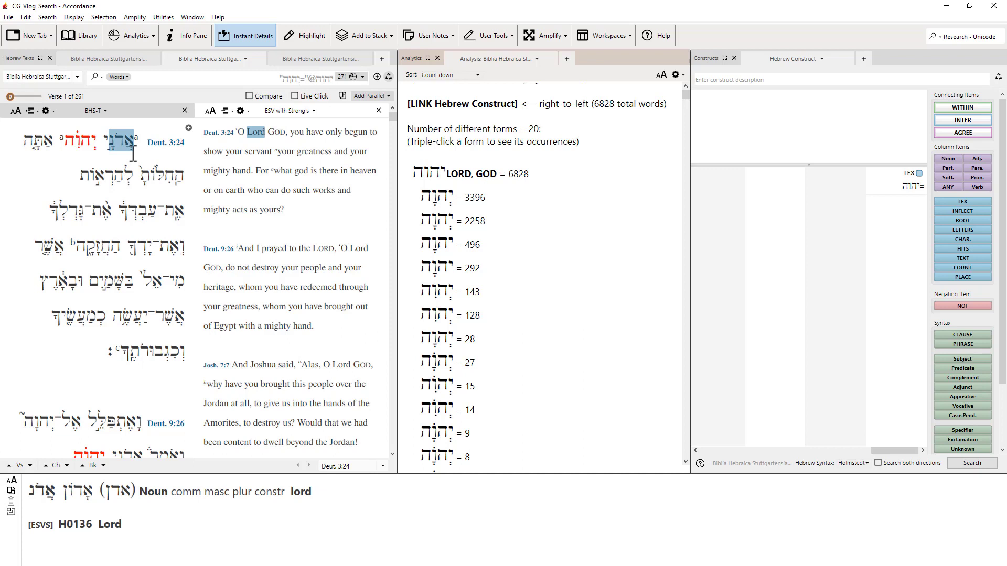
mouse_move(134, 172)
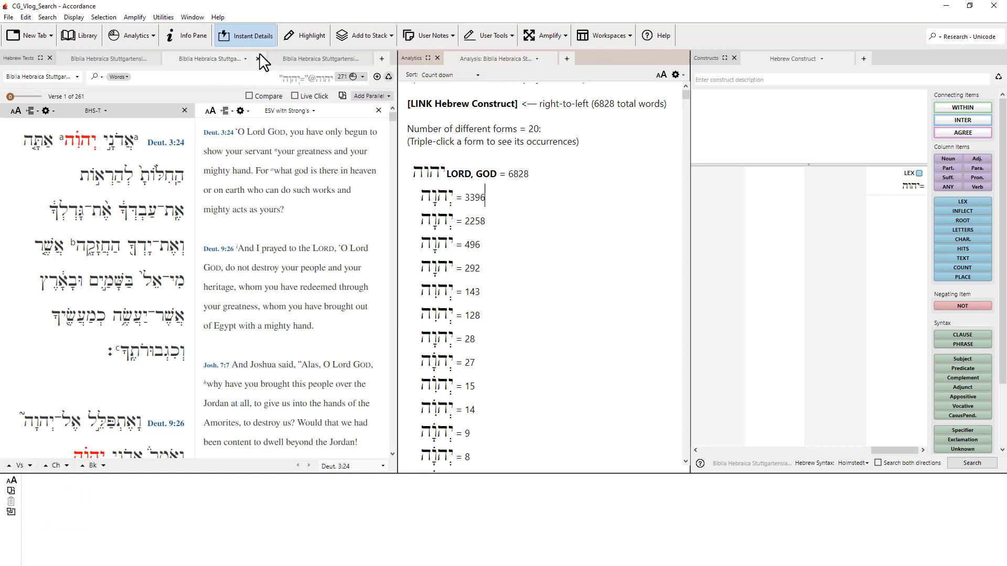
Go to Gen 1 in the Hebrew text that is open at Is. 40:1.
left_click(299, 61)
left_click(193, 78)
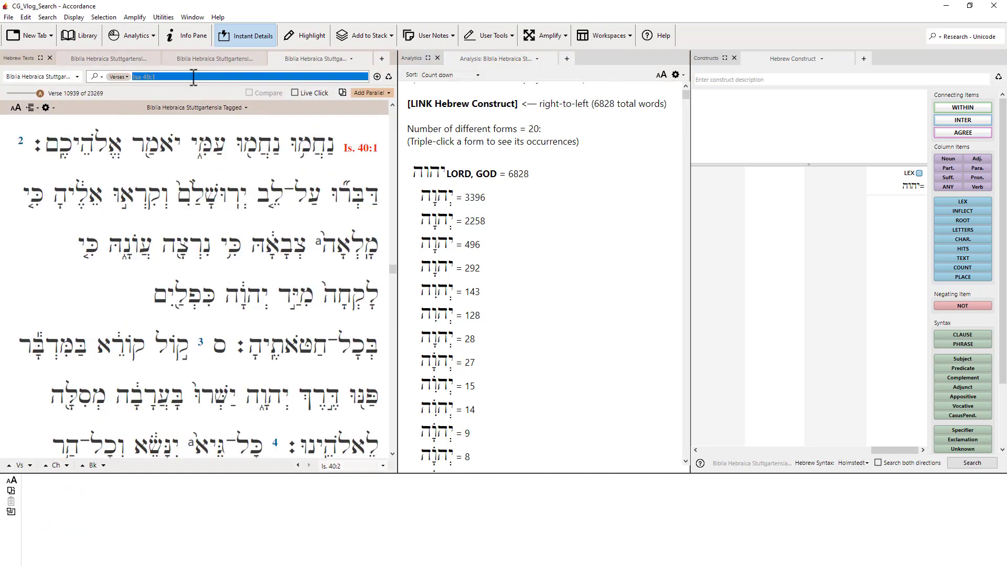
type("gen 1")
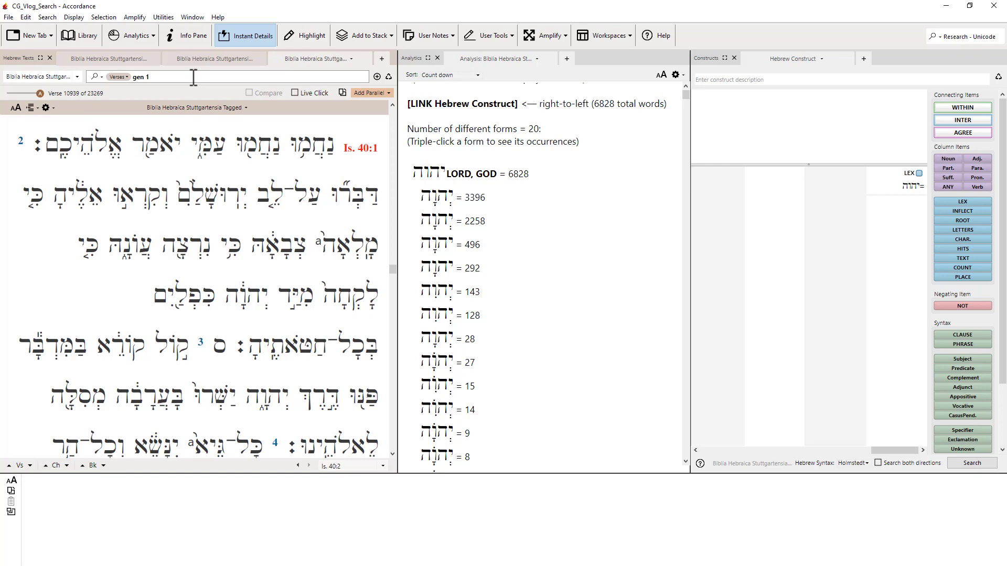
key("Return")
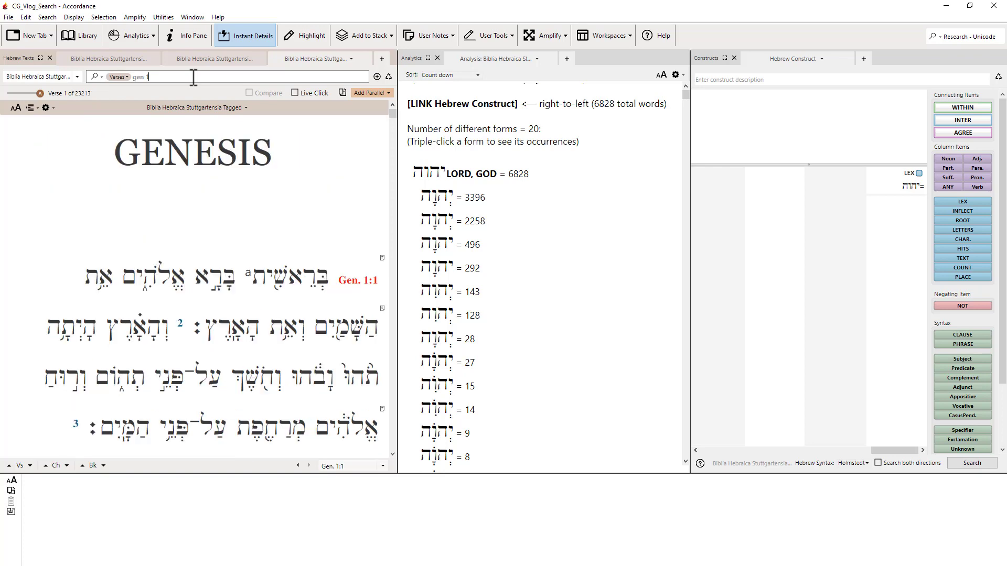
mouse_move(178, 301)
Return to the form's search results, show the occurrences of the form counted 15 and inspect אדני יהוה in 1 Kings 2:26.
left_click(131, 58)
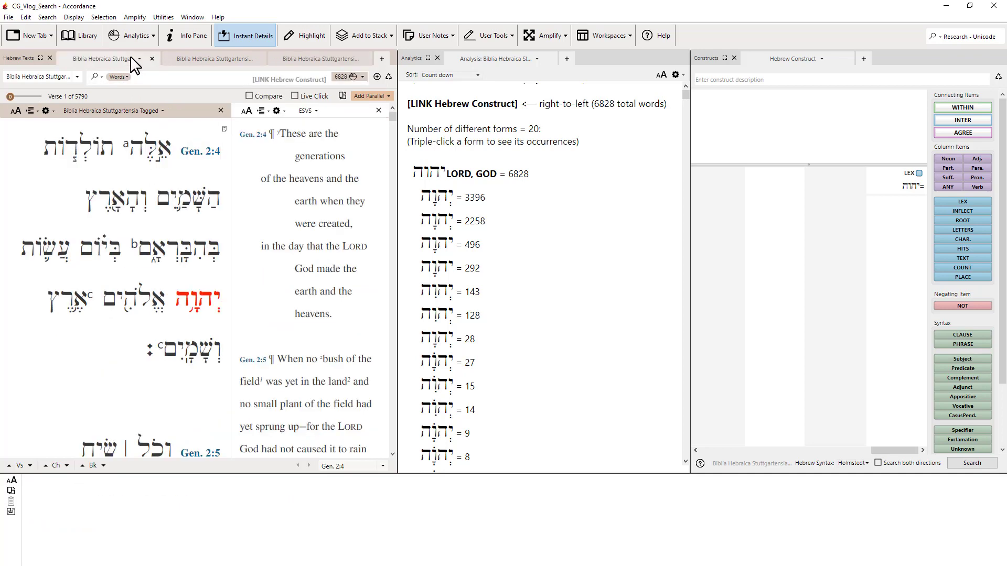
left_click(209, 59)
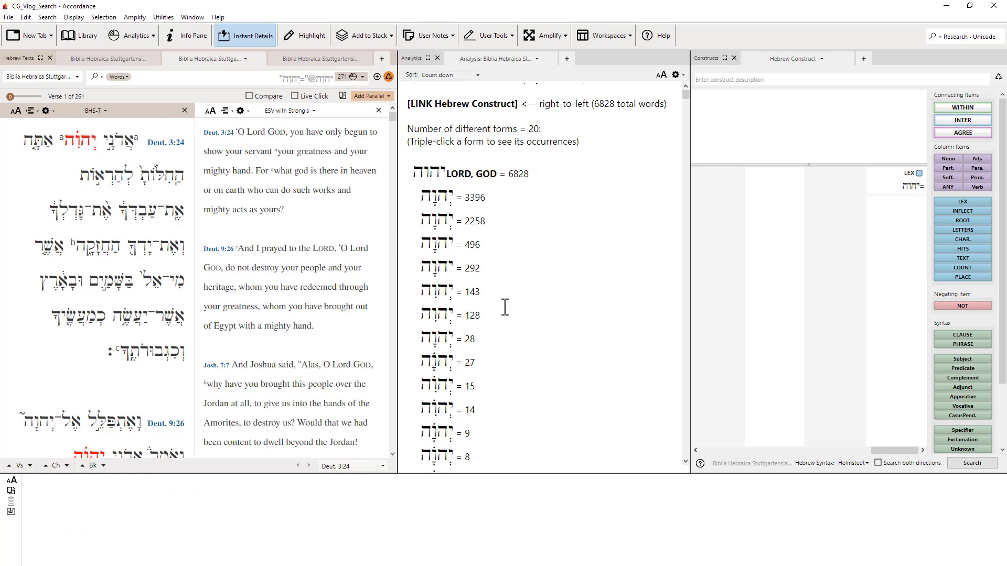
triple_click(437, 387)
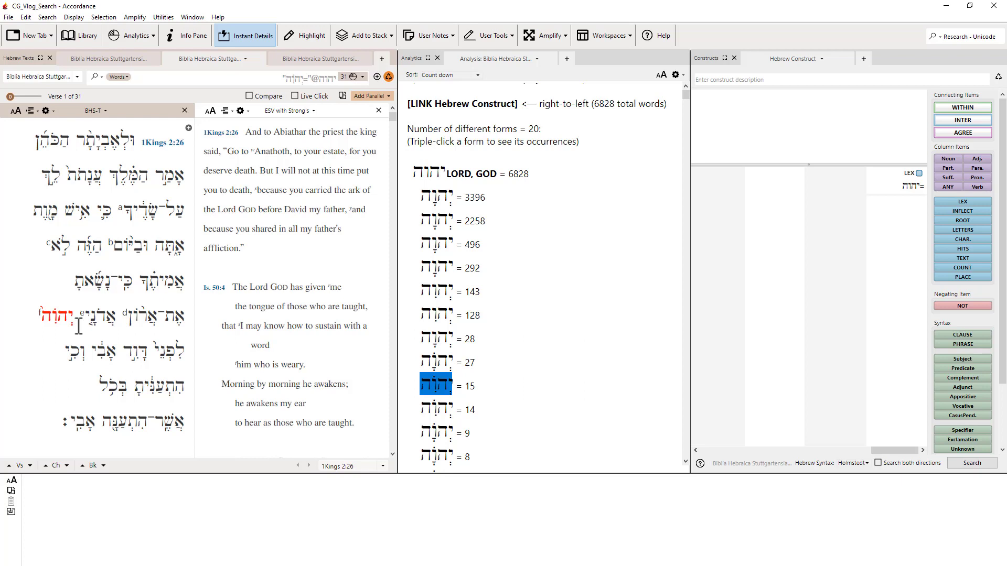
mouse_move(60, 322)
mouse_move(57, 344)
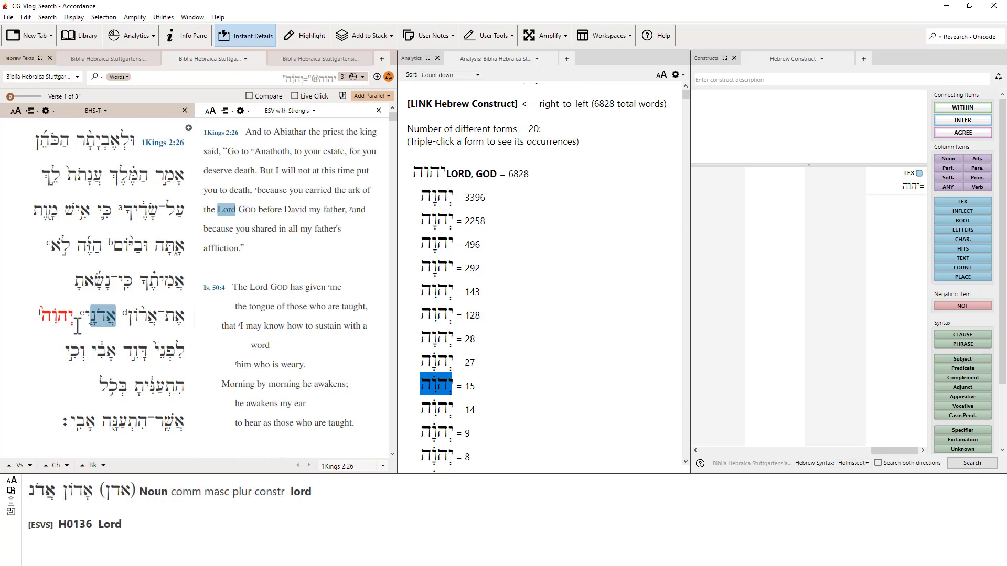
Examine the complete list of יהוה forms and their counts, from the most frequent down to the single occurrences.
scroll(514, 378, "down", 4)
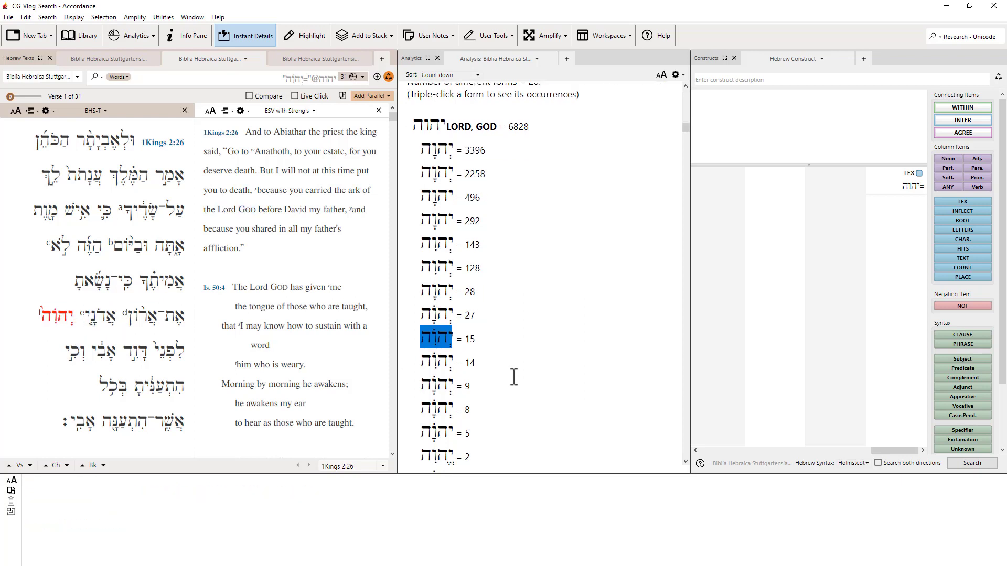
scroll(514, 377, "down", 2)
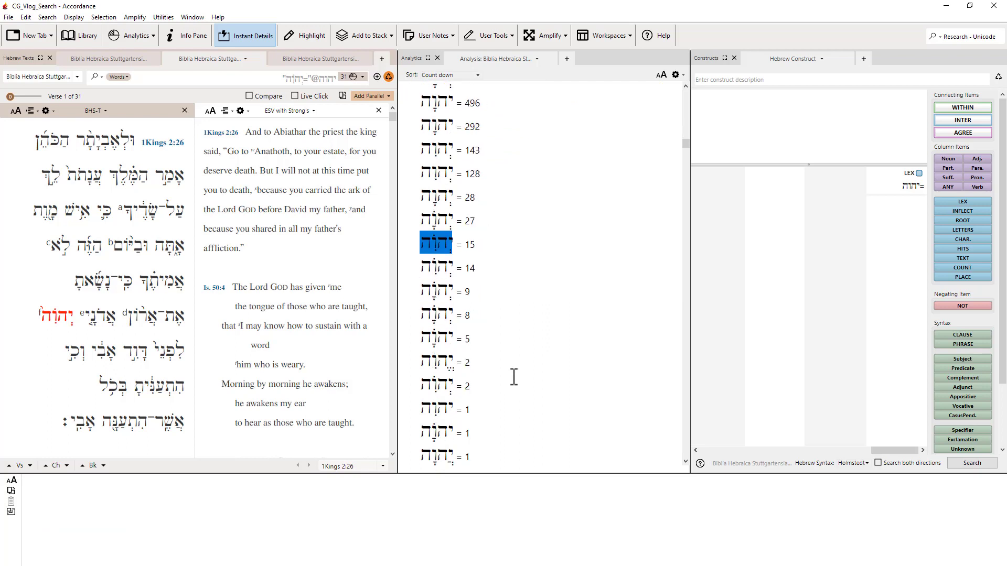
scroll(514, 378, "down", 4)
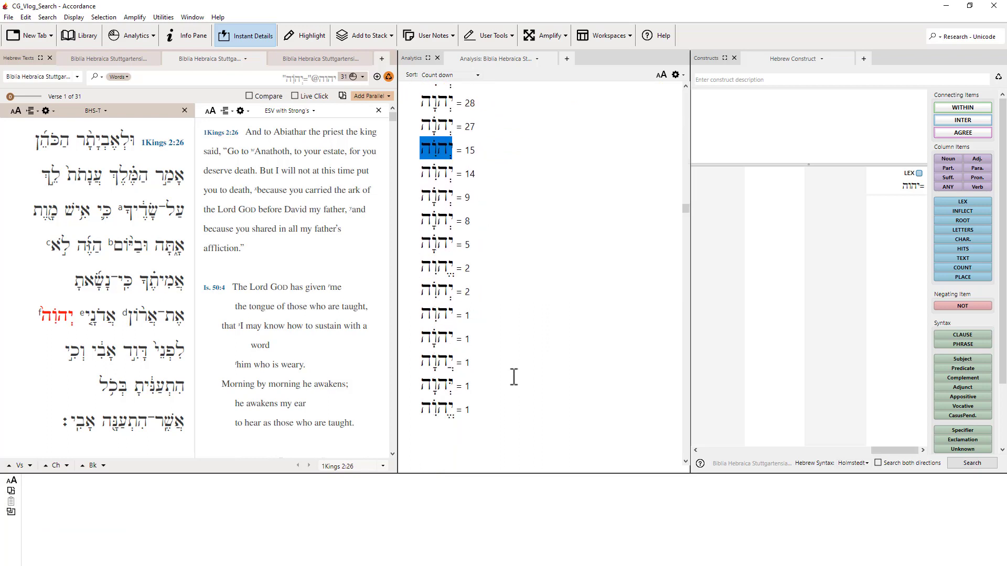
scroll(514, 377, "up", 1)
scroll(514, 377, "up", 9)
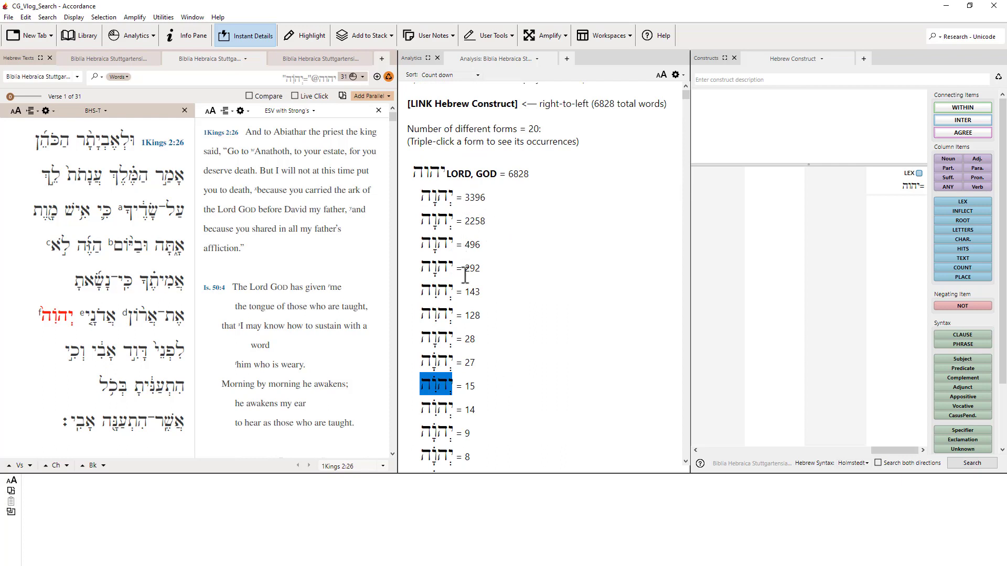
scroll(501, 331, "down", 10)
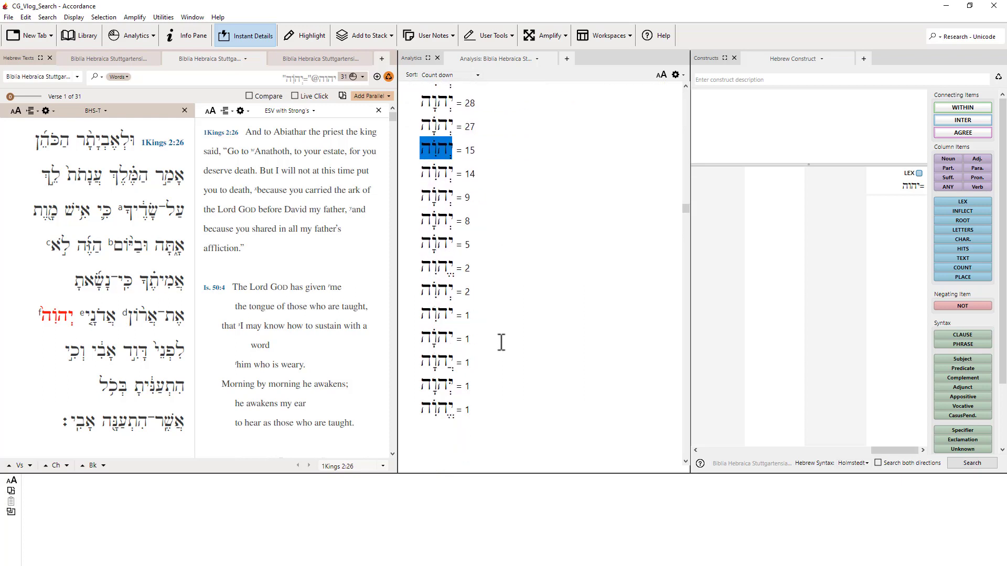
scroll(498, 349, "up", 1)
scroll(498, 351, "up", 10)
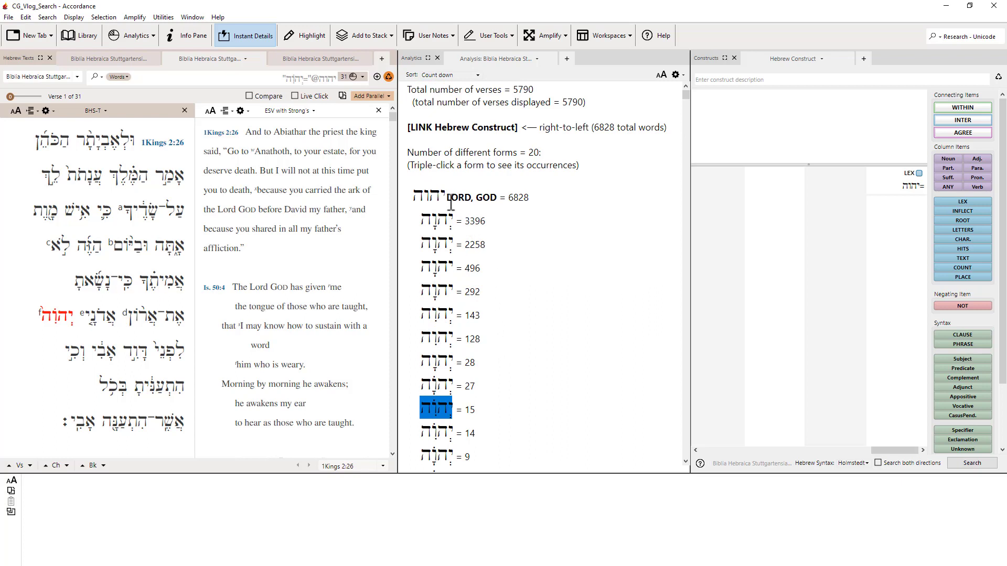
left_click_drag(446, 196, 414, 198)
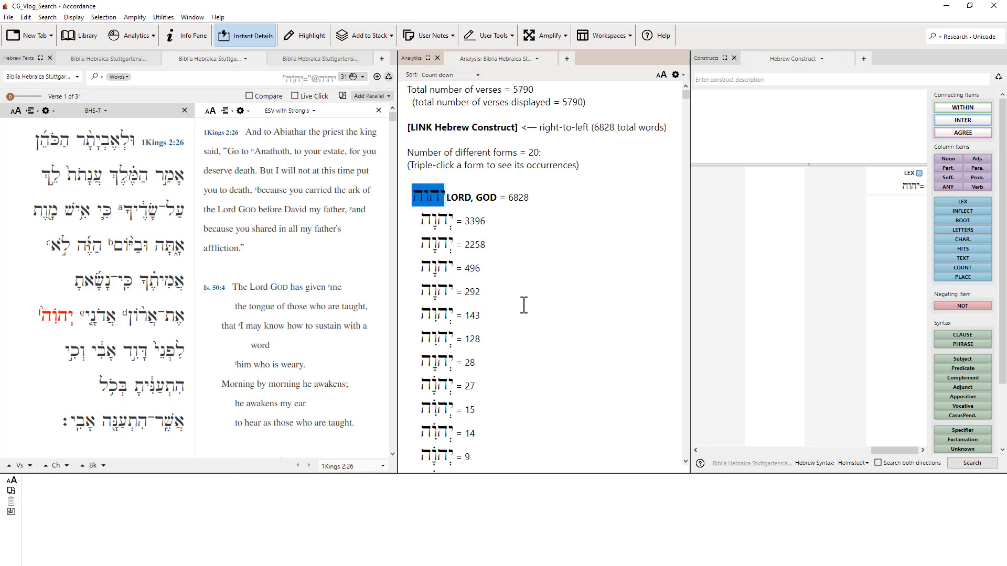
scroll(527, 297, "down", 3)
scroll(524, 305, "down", 1)
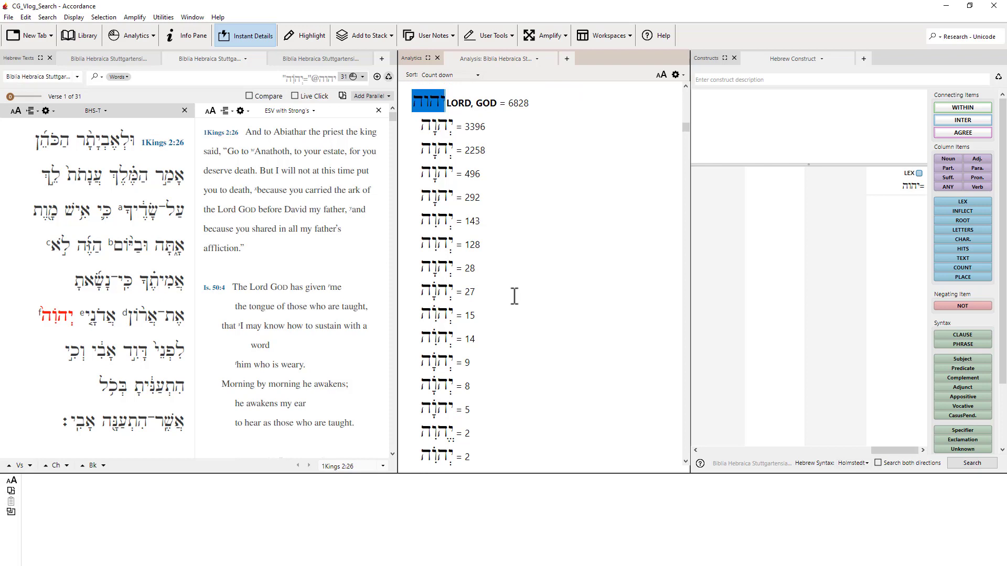
scroll(515, 296, "down", 7)
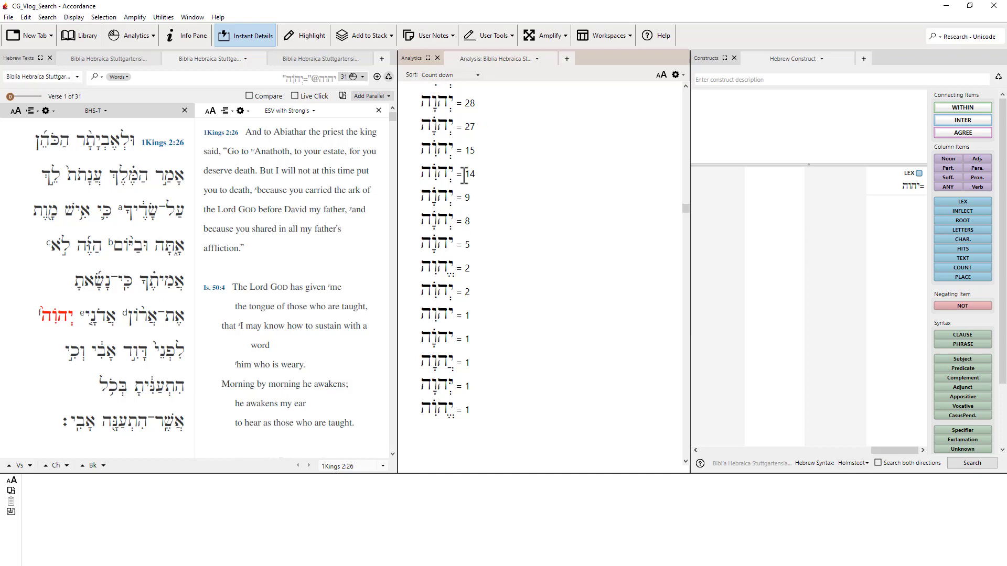
scroll(508, 402, "up", 10)
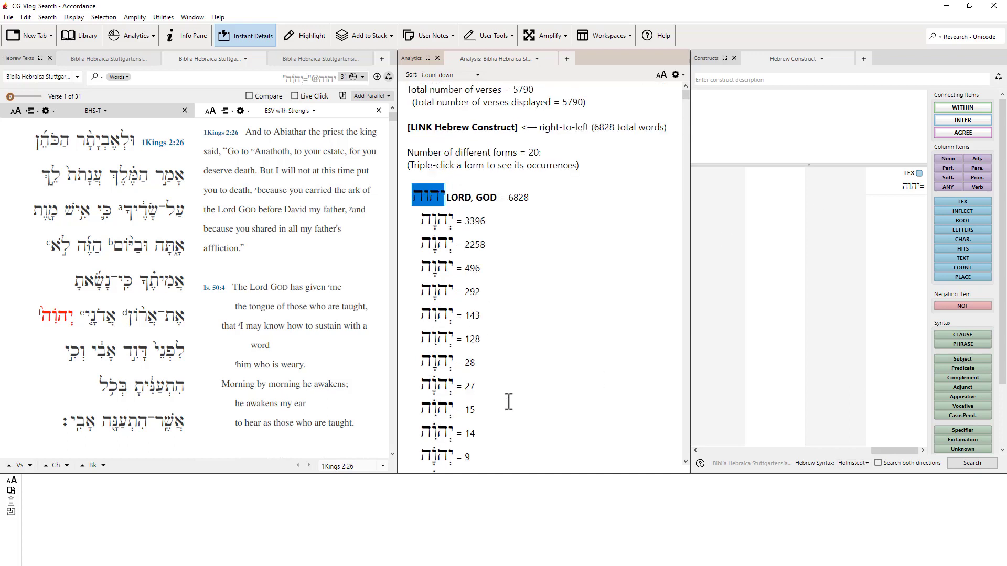